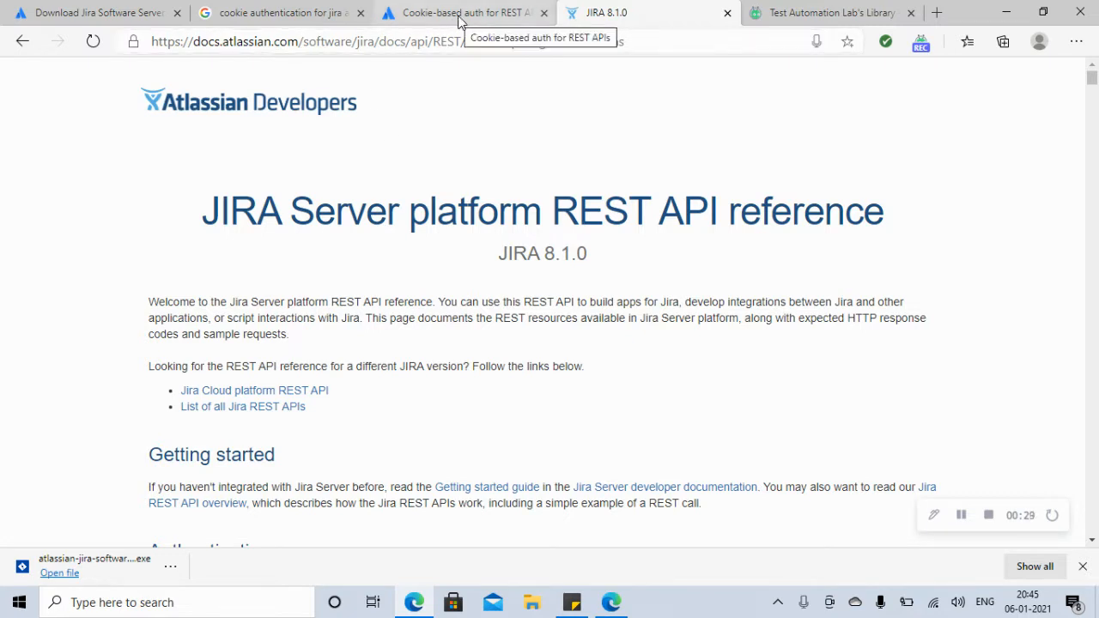
Step: Look over the Jira download, cookie-auth search and Cookie-based auth tabs, then return to the JIRA 8.1.0 reference
{"action": "left_click", "coordinate": [73, 13]}
{"action": "left_click", "coordinate": [211, 15]}
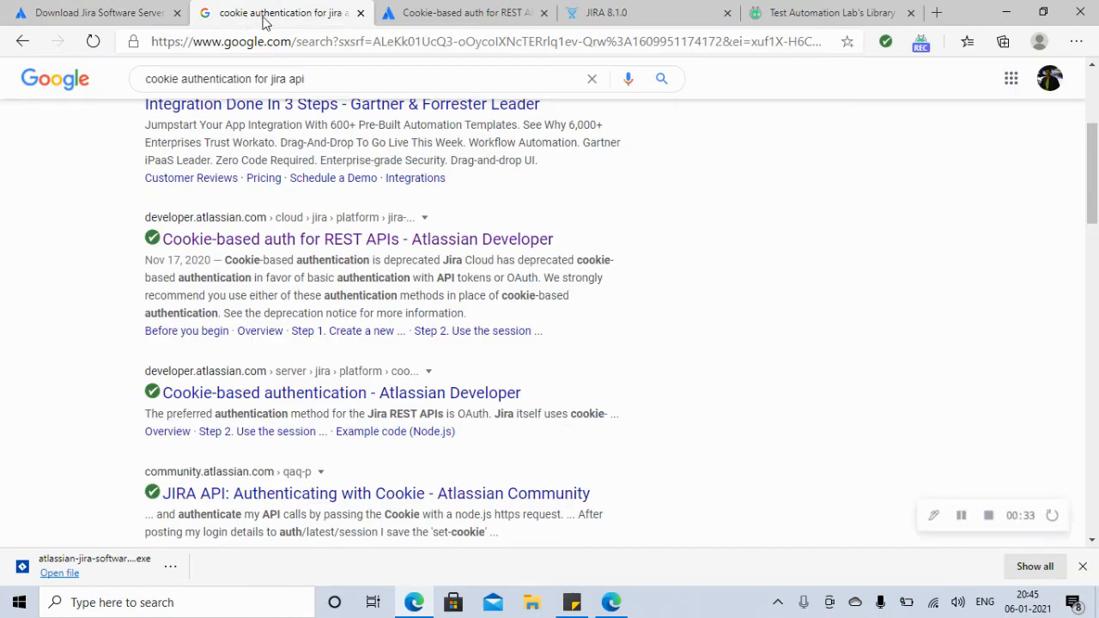
{"action": "left_click", "coordinate": [470, 18]}
{"action": "left_click", "coordinate": [656, 16]}
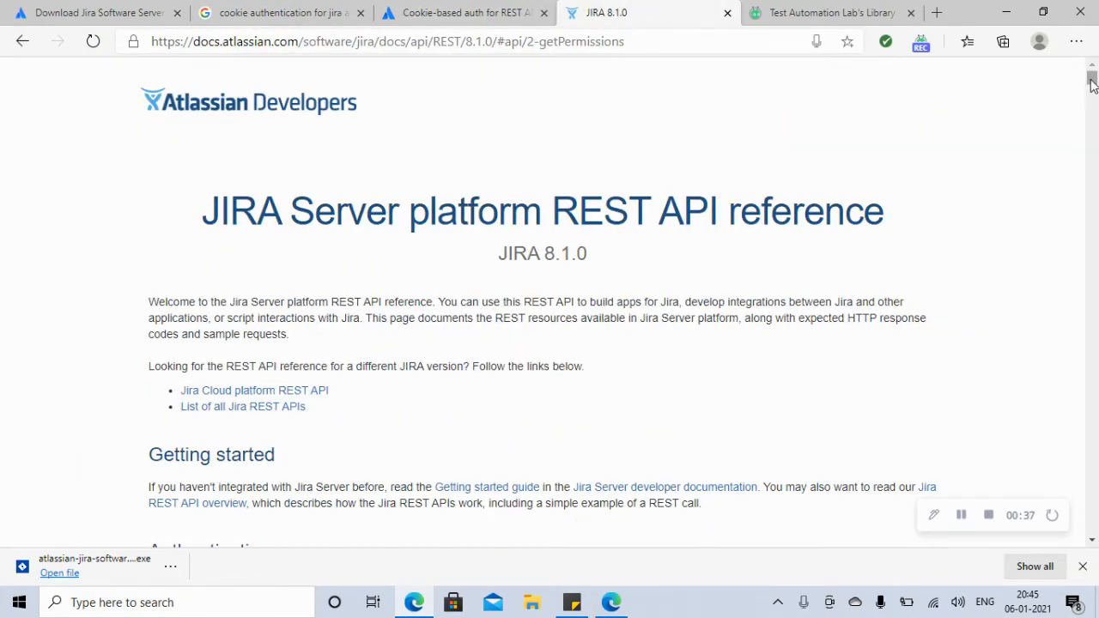
Step: Expand Create issue in the JIRA 8.1.0 reference and select its example JSON, then go to the download tab
{"action": "left_click_drag", "start_coordinate": [1093, 79], "coordinate": [1092, 222]}
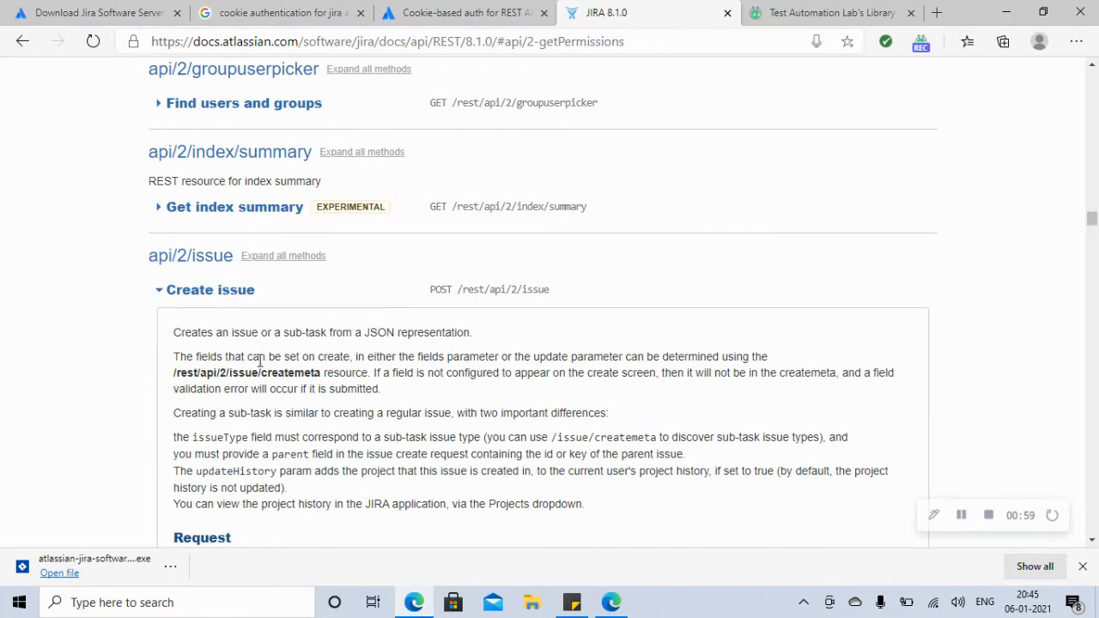
{"action": "left_click", "coordinate": [214, 300]}
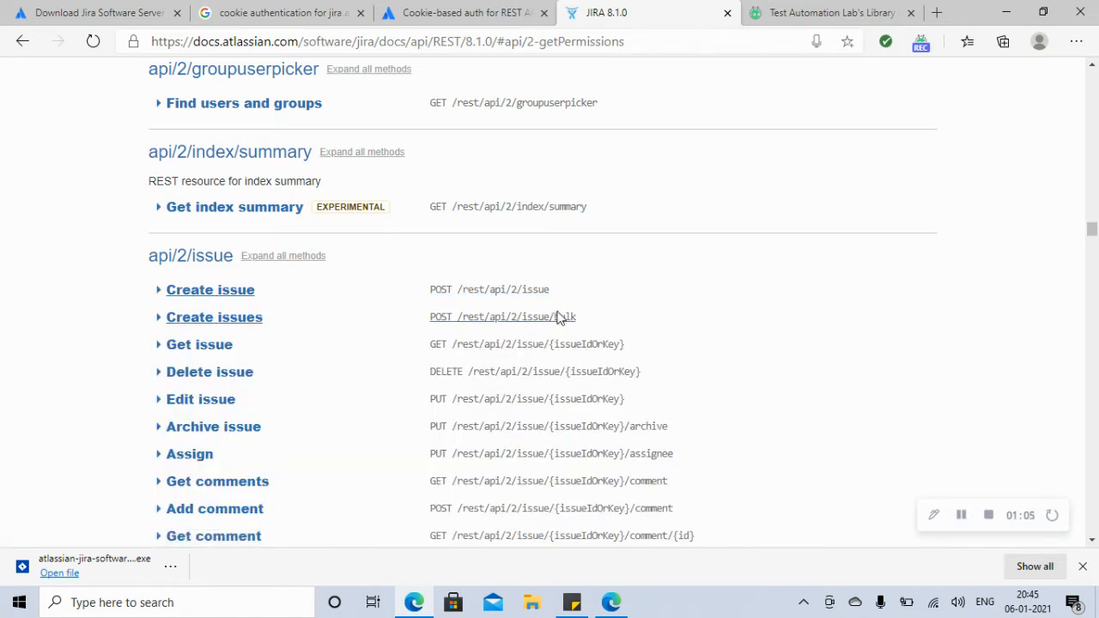
{"action": "left_click", "coordinate": [228, 294]}
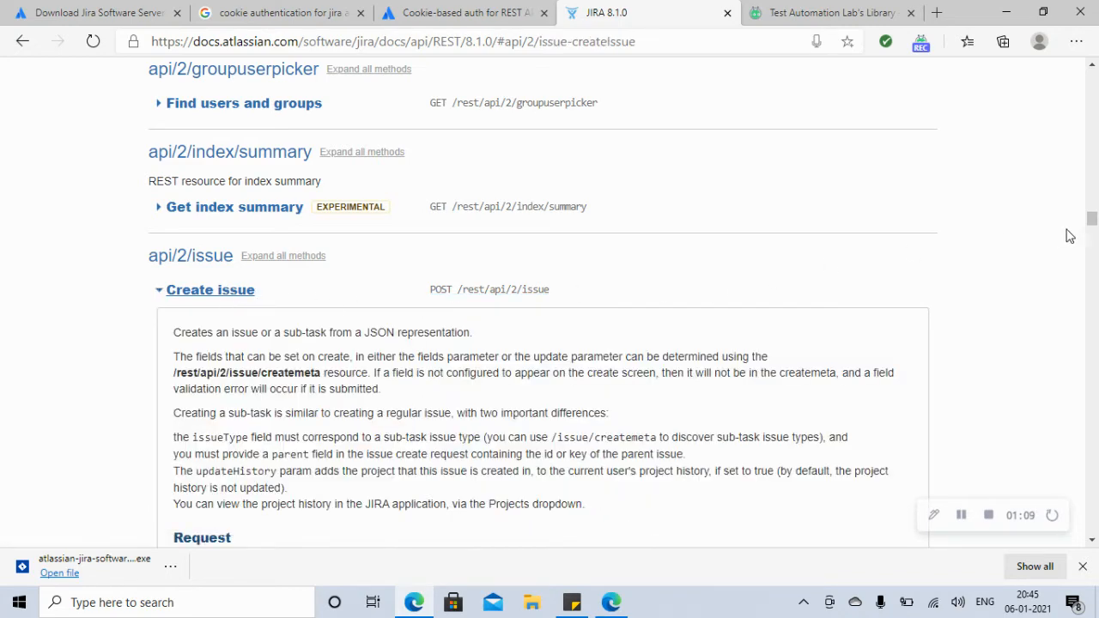
{"action": "left_click_drag", "start_coordinate": [1094, 221], "coordinate": [1093, 228]}
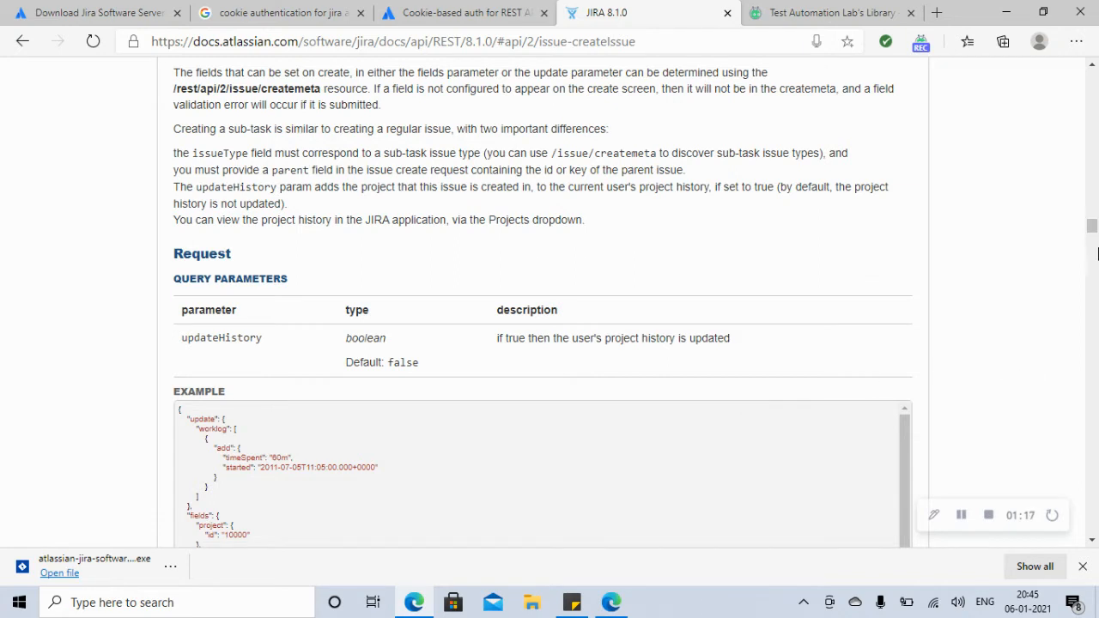
{"action": "left_click_drag", "start_coordinate": [1095, 226], "coordinate": [1095, 234]}
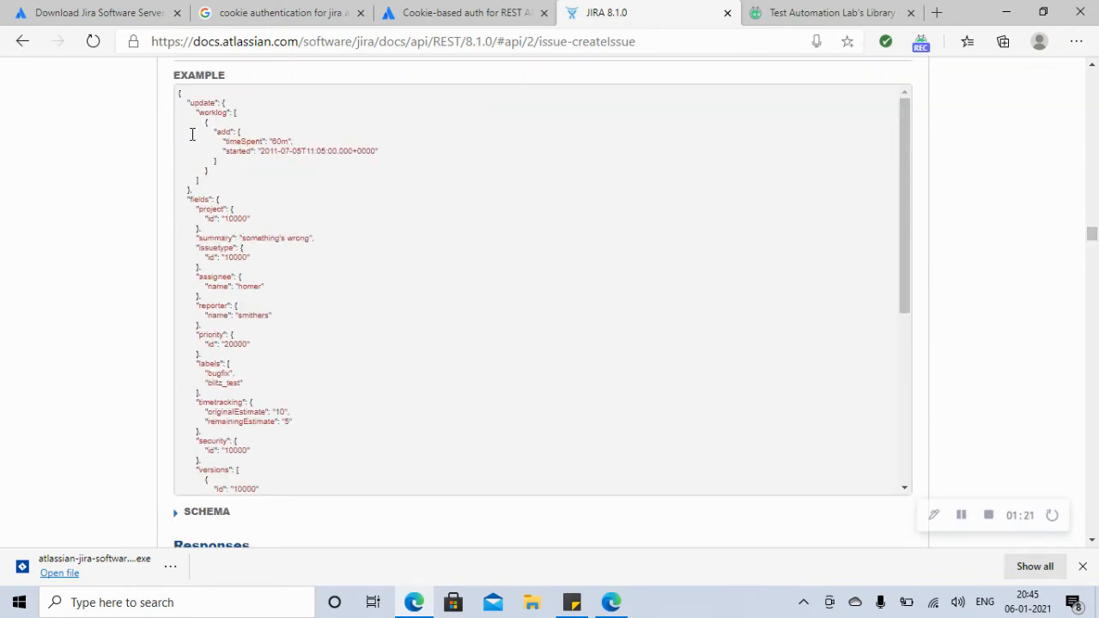
{"action": "left_click_drag", "start_coordinate": [180, 93], "coordinate": [245, 362]}
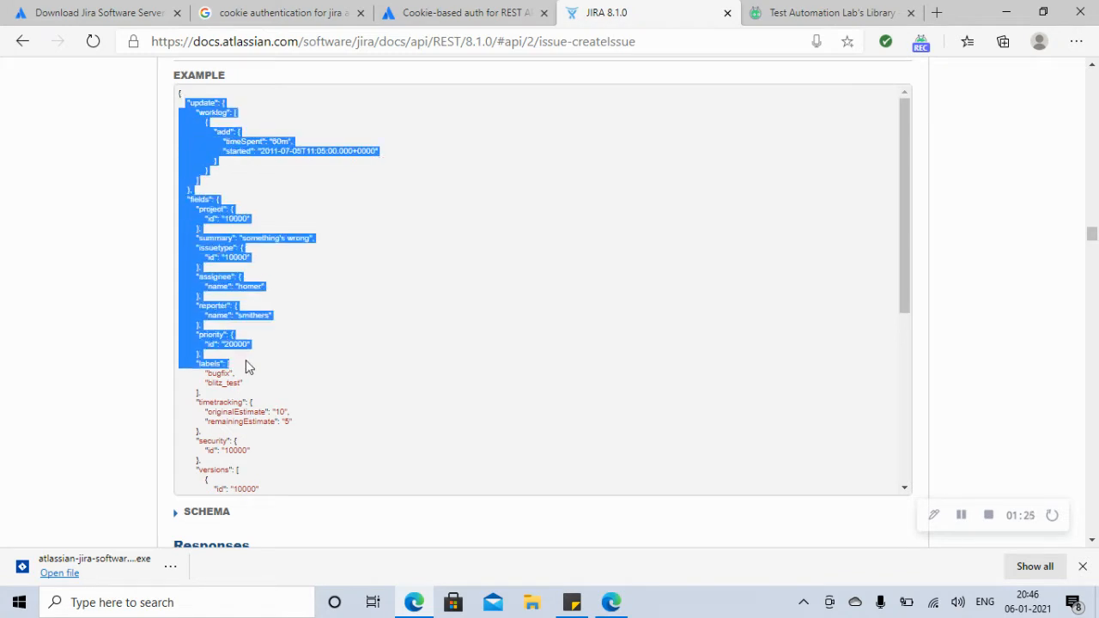
{"action": "left_click", "coordinate": [109, 15]}
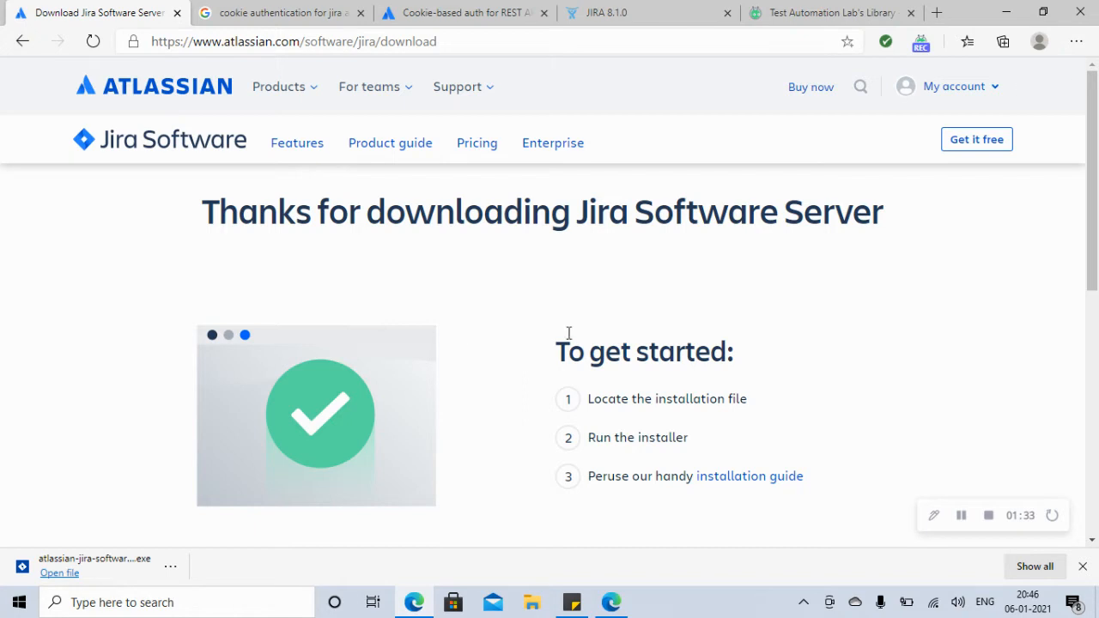
Step: Go back to the search results and reopen the Download Jira Software Server page
{"action": "scroll", "coordinate": [350, 450], "scroll_direction": "down", "scroll_amount": 1}
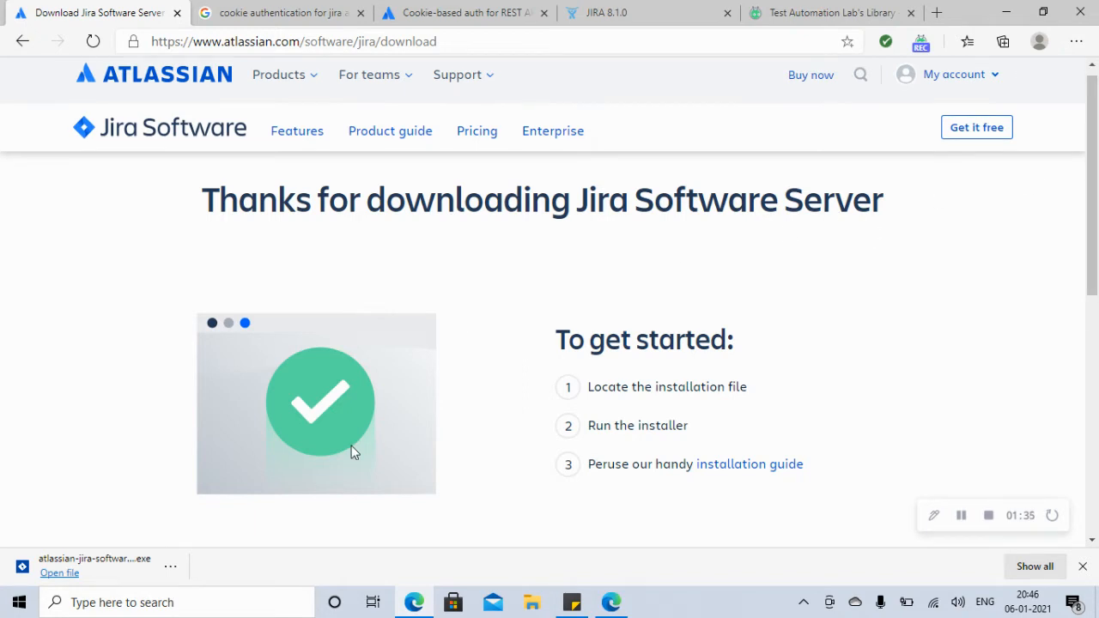
{"action": "left_click", "coordinate": [22, 42]}
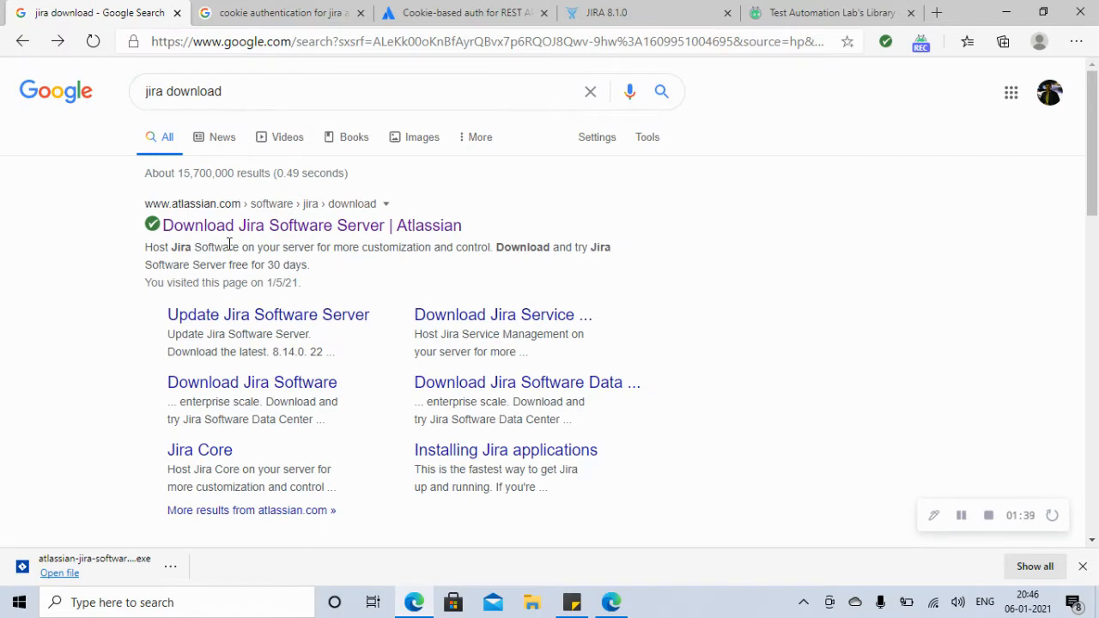
{"action": "left_click", "coordinate": [284, 228]}
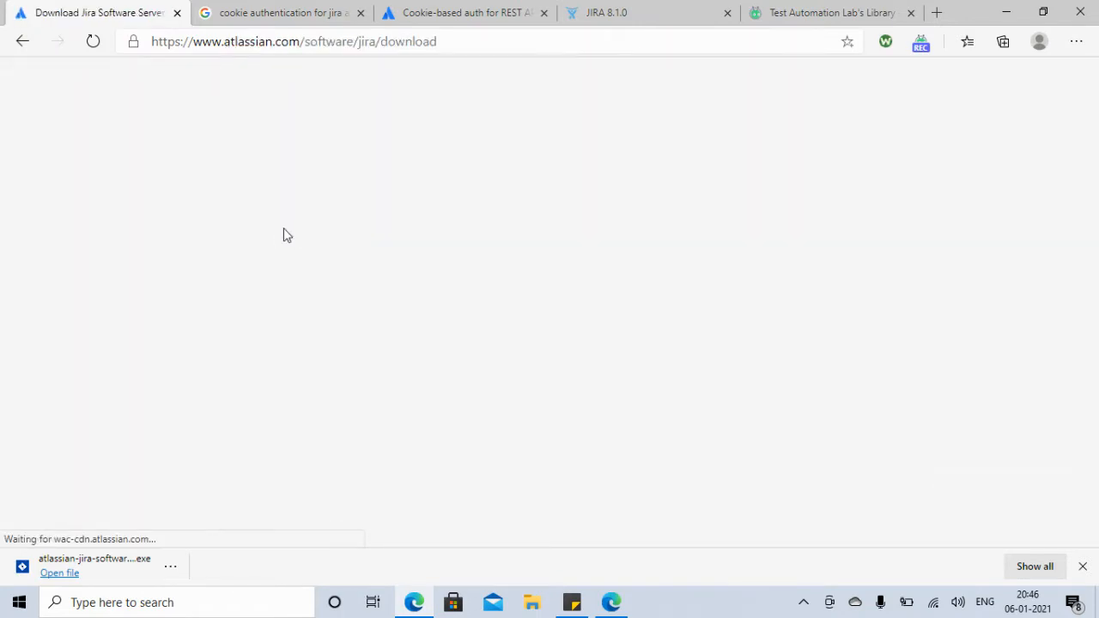
{"action": "left_click_drag", "start_coordinate": [1097, 175], "coordinate": [1097, 269]}
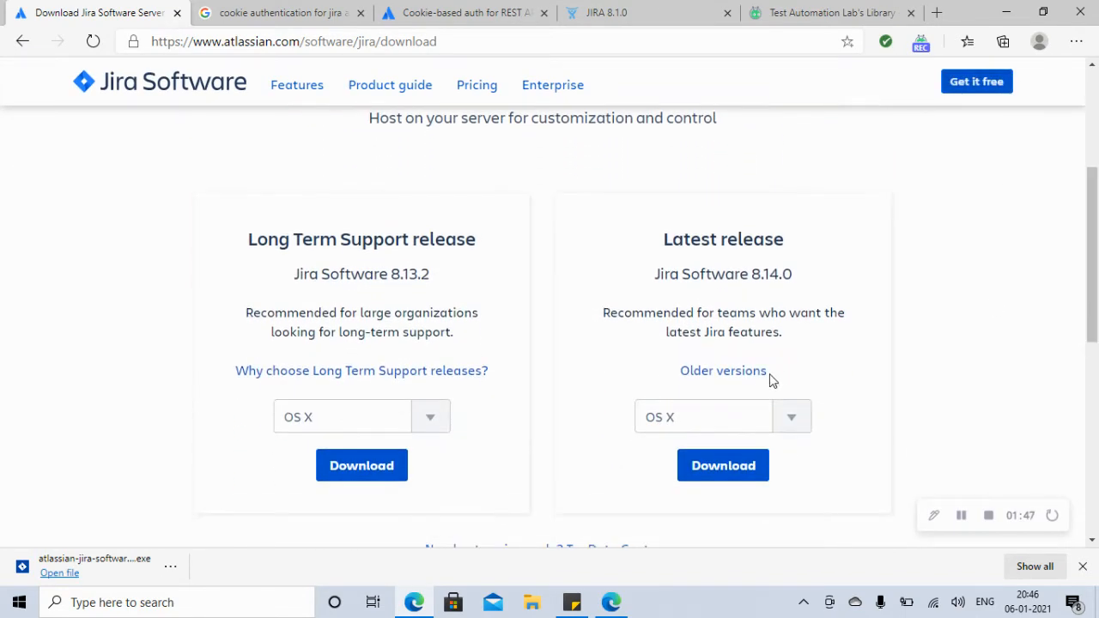
Step: Choose Windows 64 Bit for the latest release and show the downloaded installer in its folder
{"action": "left_click", "coordinate": [783, 416]}
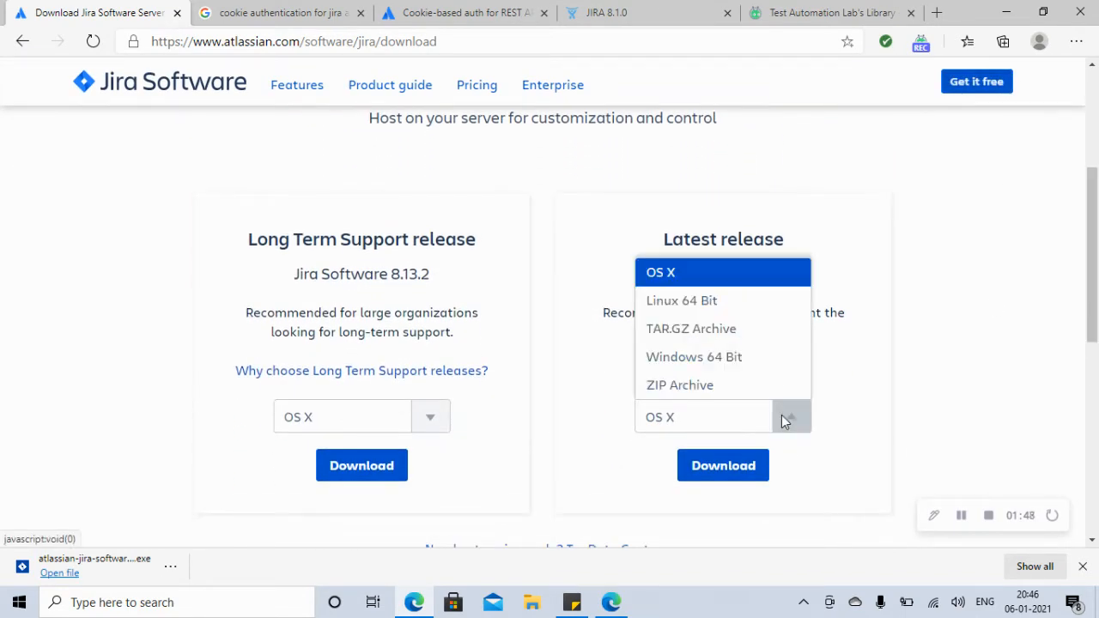
{"action": "left_click", "coordinate": [687, 357]}
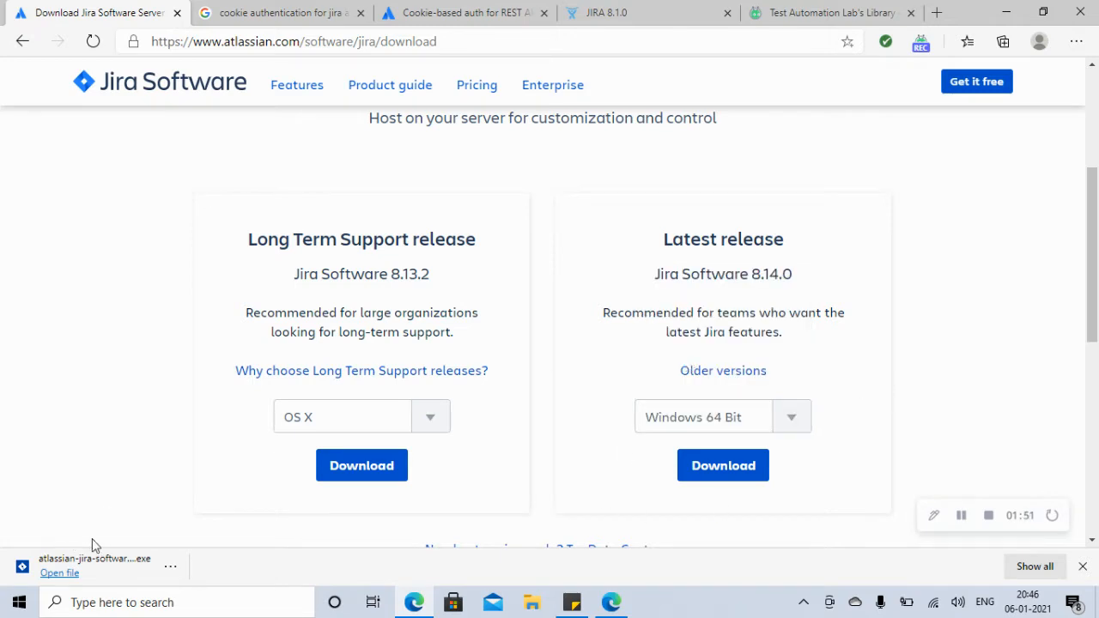
{"action": "left_click", "coordinate": [170, 568]}
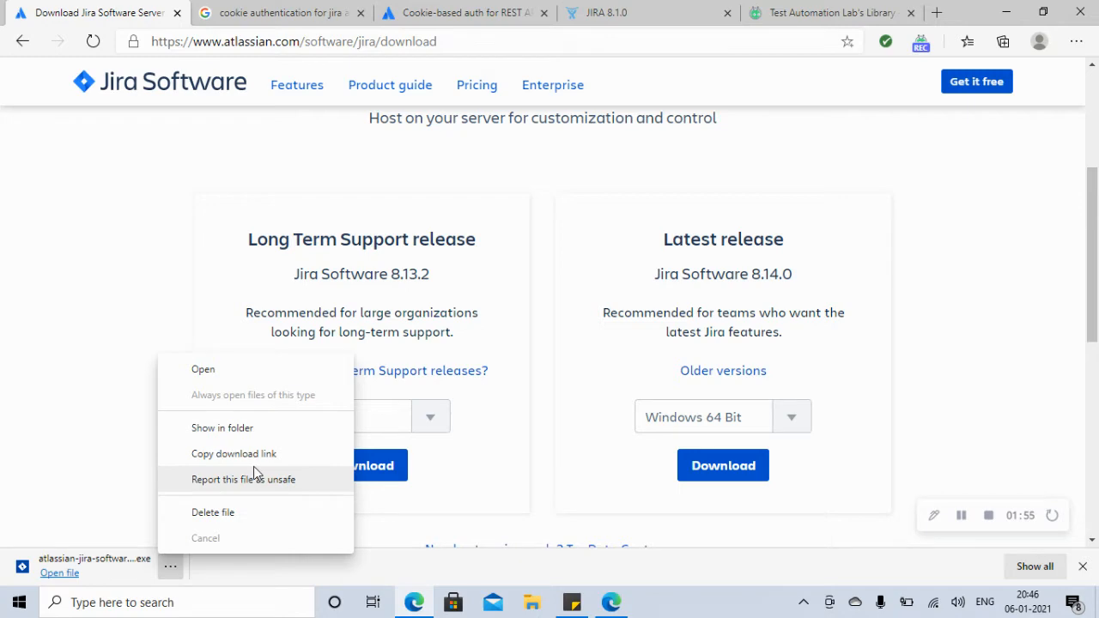
{"action": "left_click", "coordinate": [221, 432]}
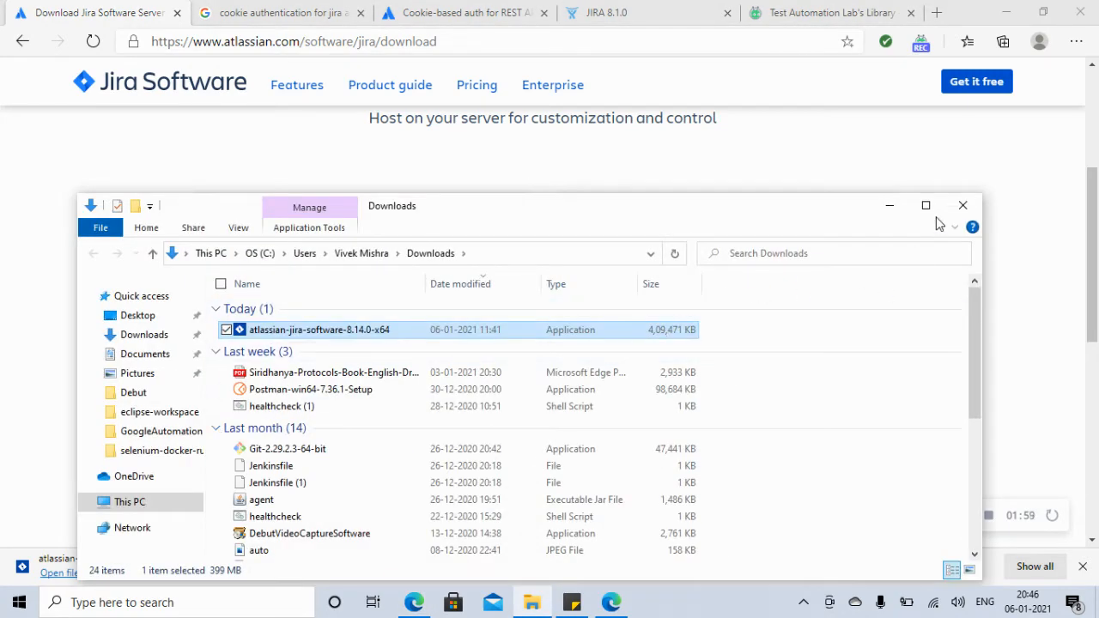
Step: Maximize Downloads, launch atlassian-jira-software-8.14.0-x64, and minimize Explorer while the wizard prepares
{"action": "left_click", "coordinate": [926, 206]}
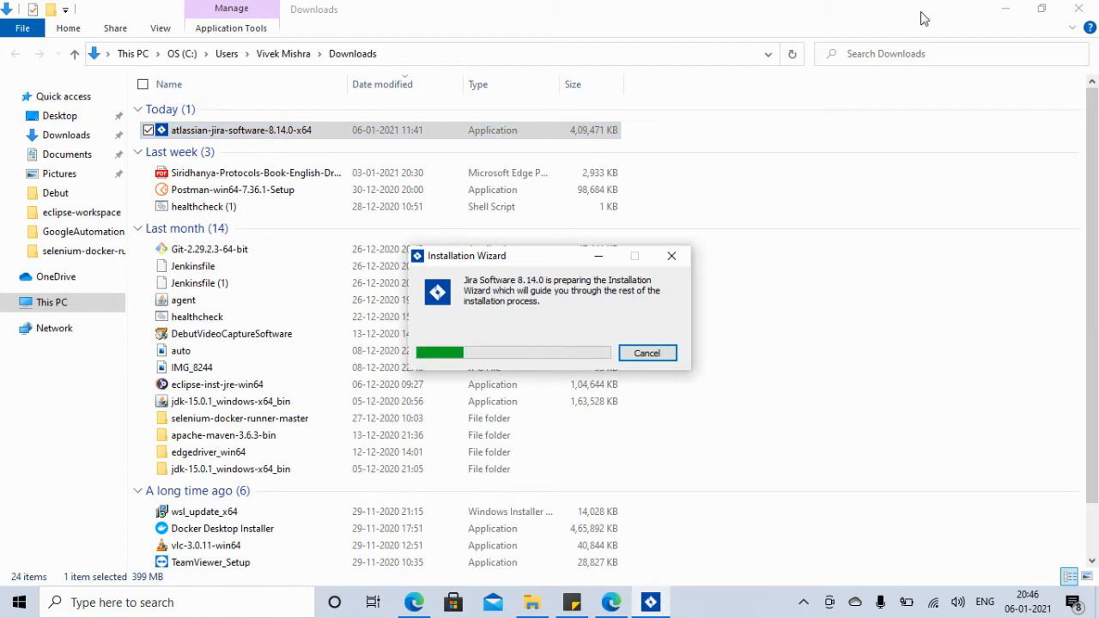
{"action": "left_click", "coordinate": [1006, 9]}
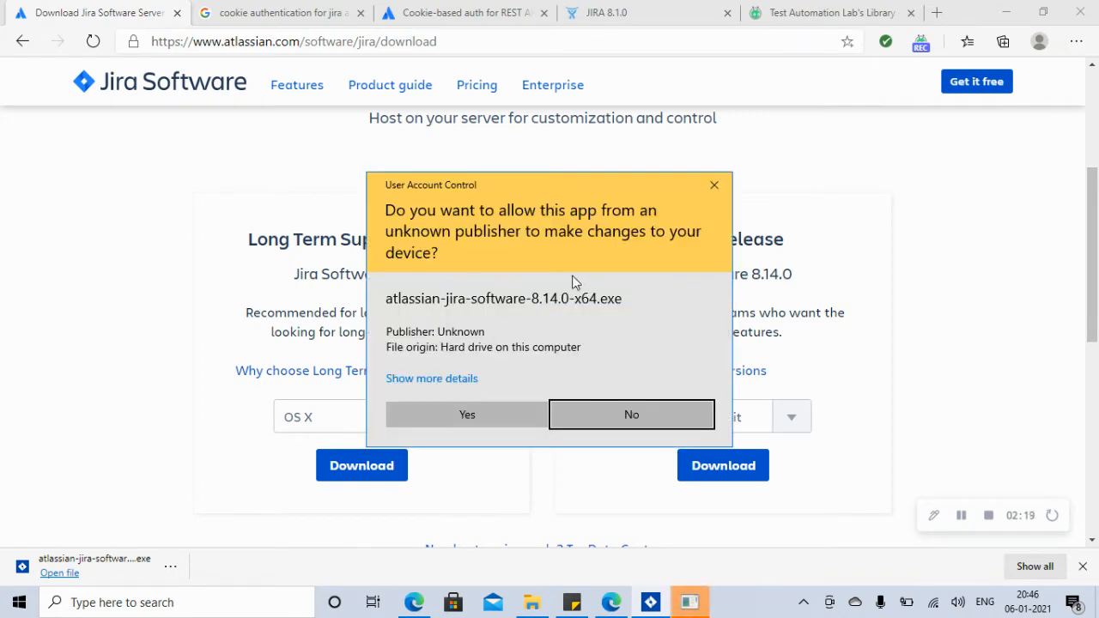
Step: Approve the permission and admin prompts and proceed through Express Install with default settings
{"action": "left_click", "coordinate": [462, 419]}
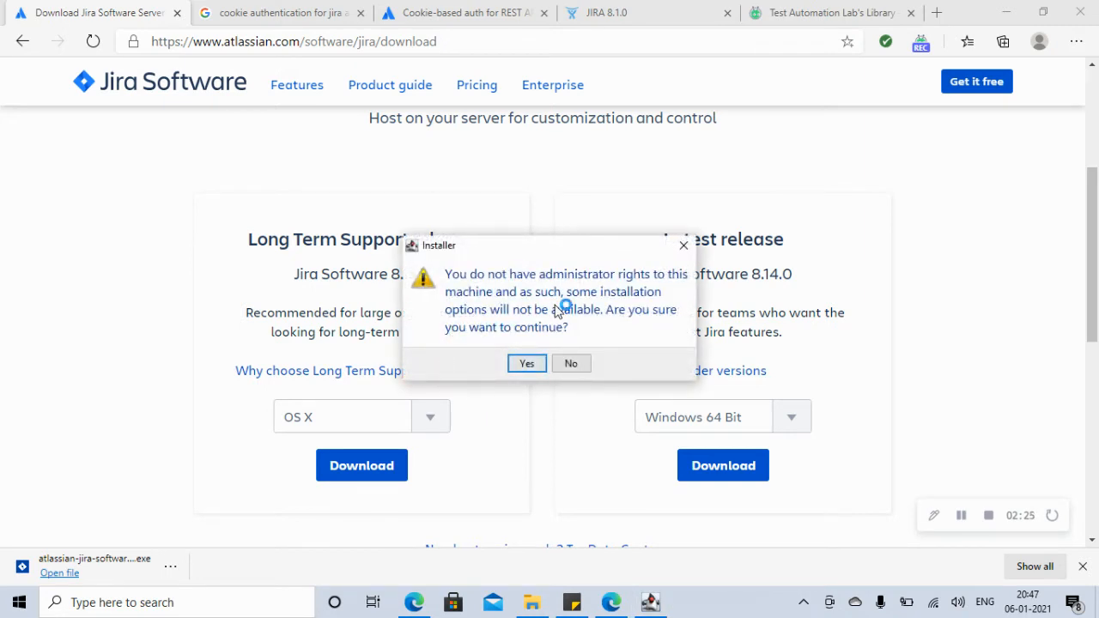
{"action": "left_click", "coordinate": [524, 368]}
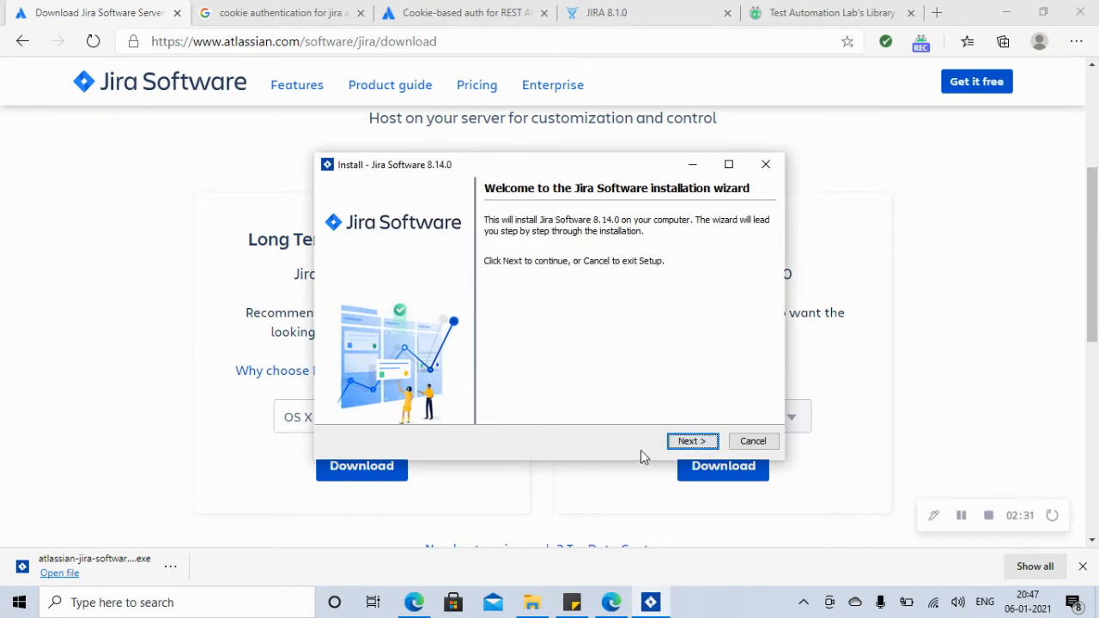
{"action": "left_click", "coordinate": [678, 447]}
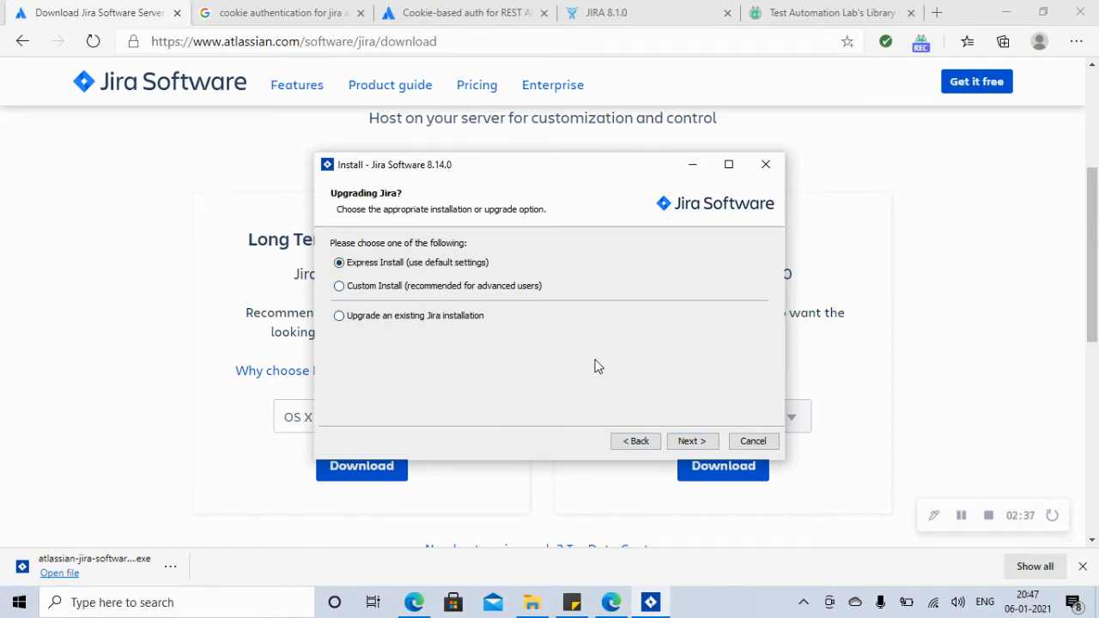
{"action": "left_click", "coordinate": [690, 443]}
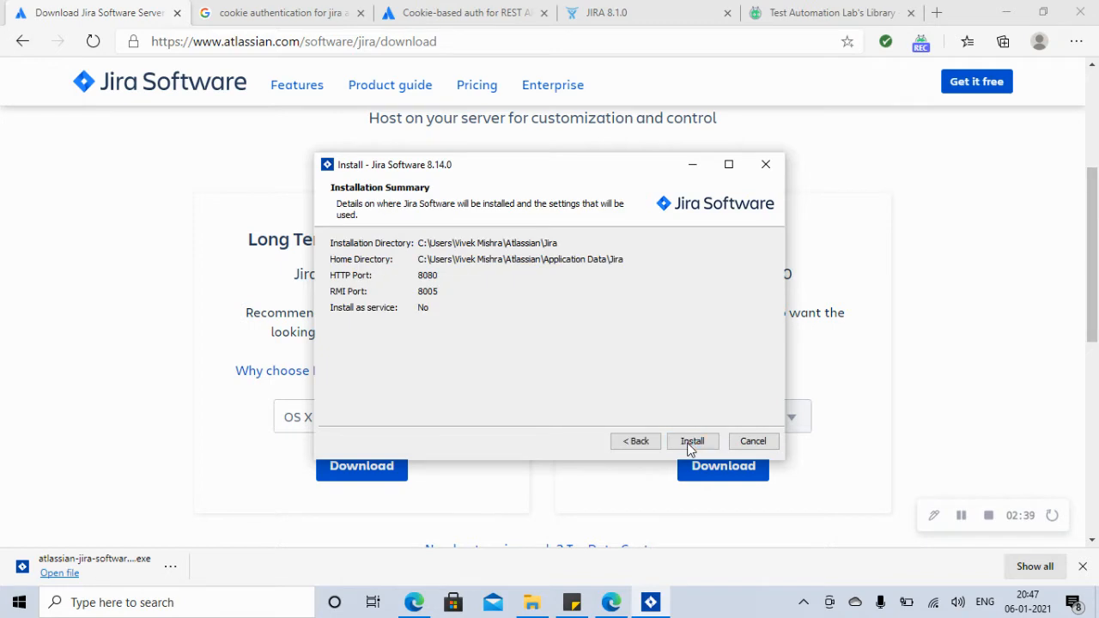
{"action": "left_click", "coordinate": [691, 443]}
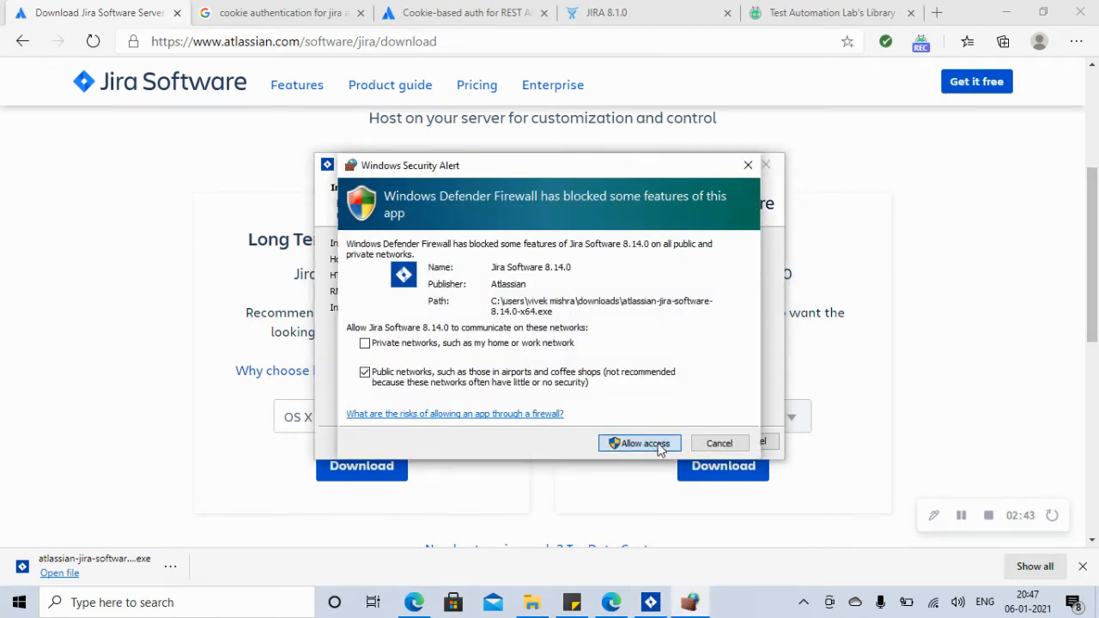
Step: Allow Jira Software through the firewall and start installing 8.14.0 on HTTP port 8080
{"action": "left_click", "coordinate": [658, 445]}
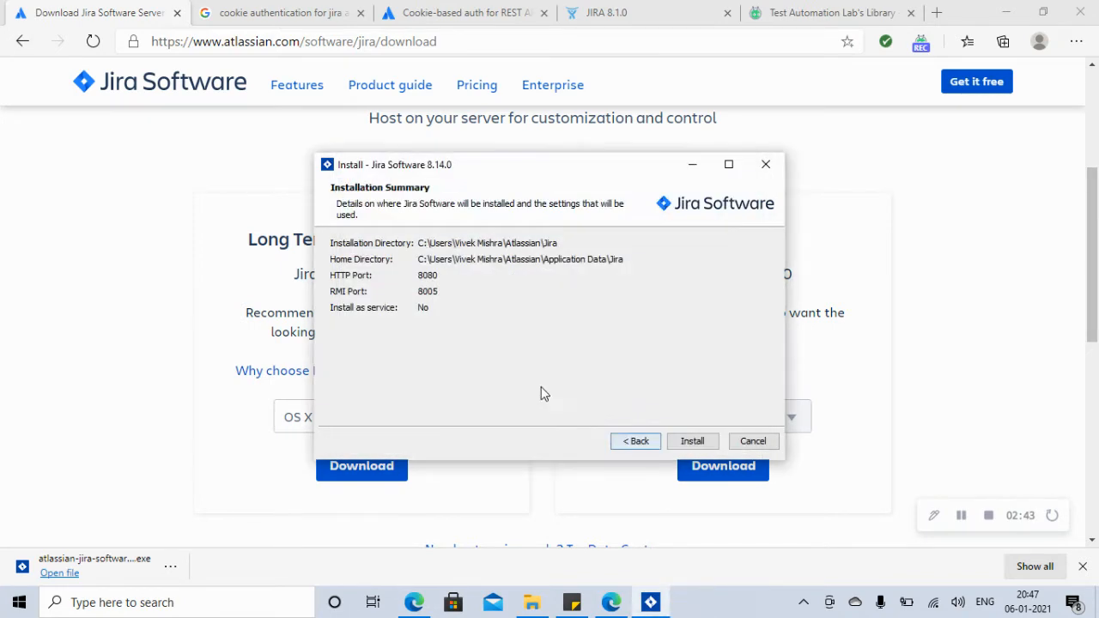
{"action": "left_click", "coordinate": [688, 442]}
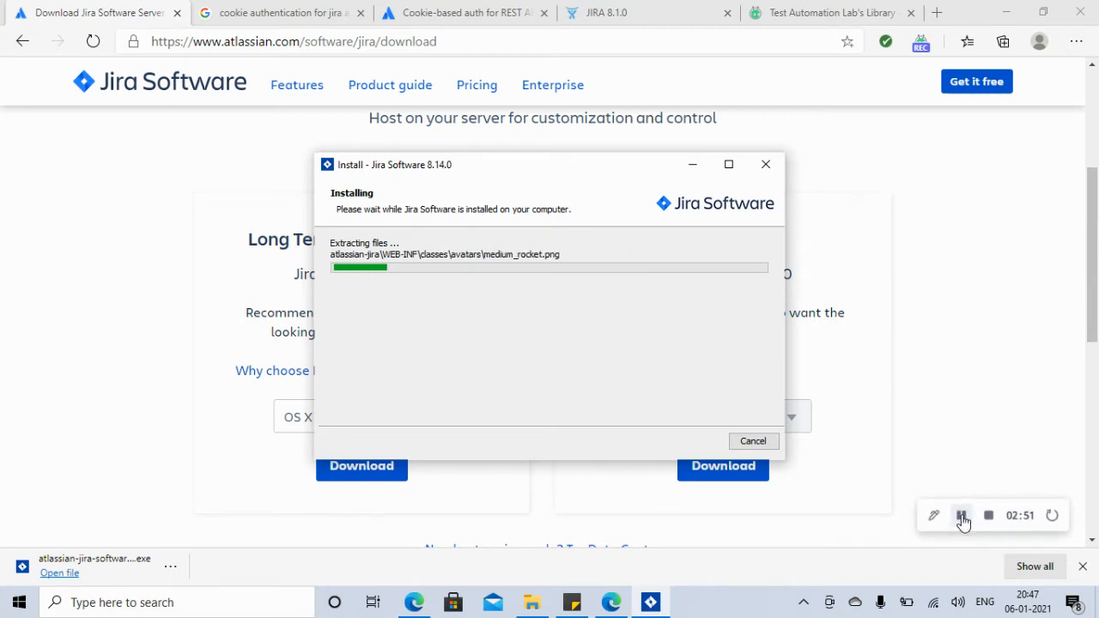
{"action": "left_click", "coordinate": [962, 516]}
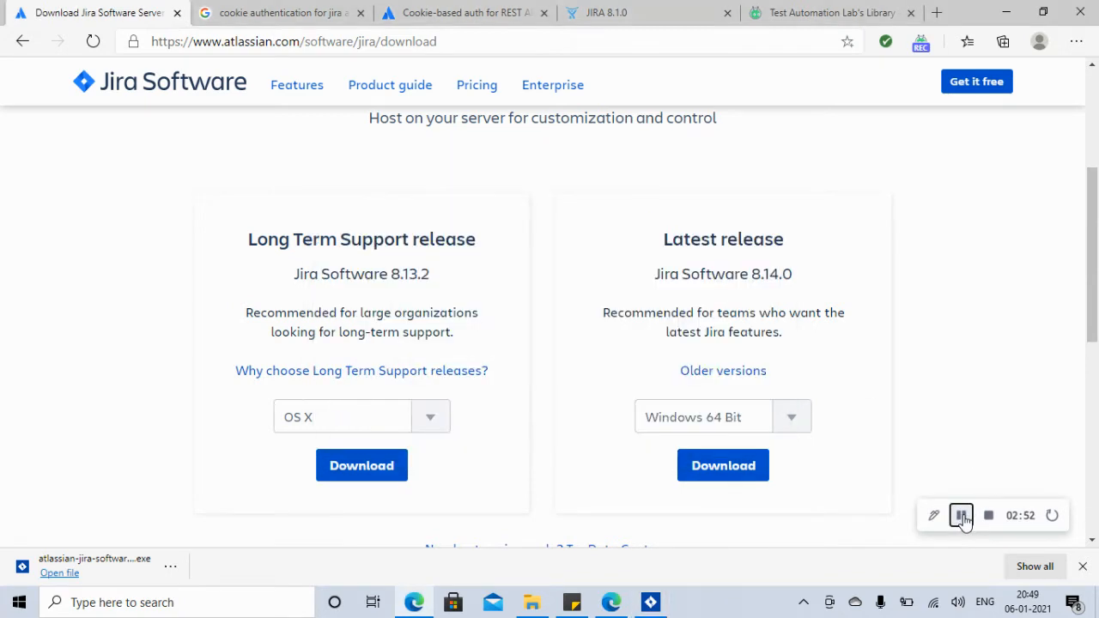
{"action": "left_click", "coordinate": [651, 610]}
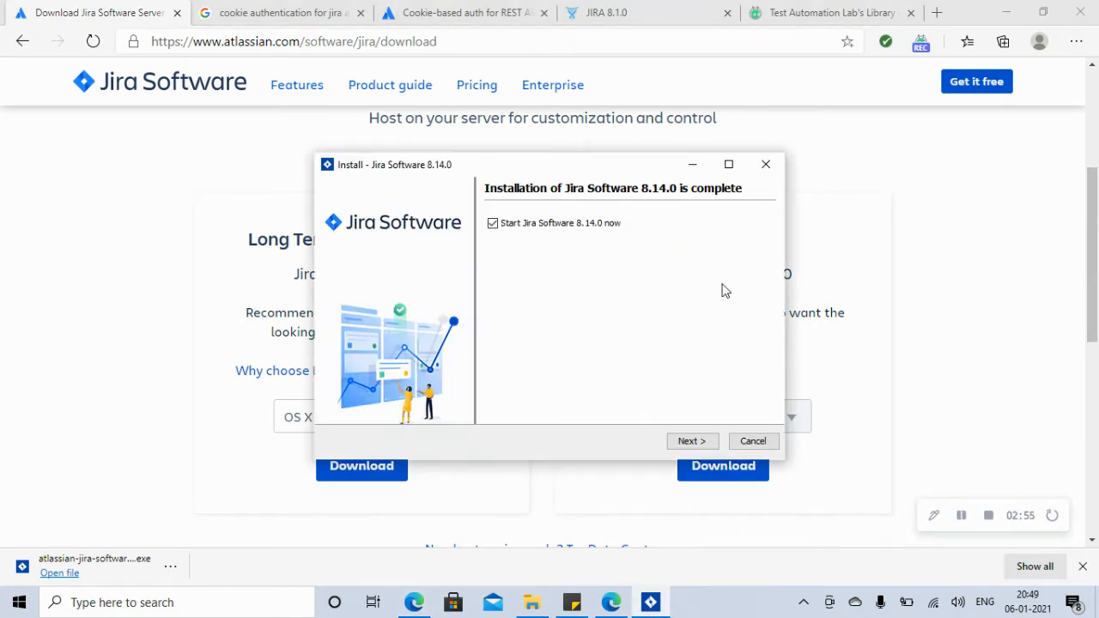
Step: Advance the installer, minimize the Tomcat console, and allow Jira through the firewall
{"action": "left_click", "coordinate": [690, 442]}
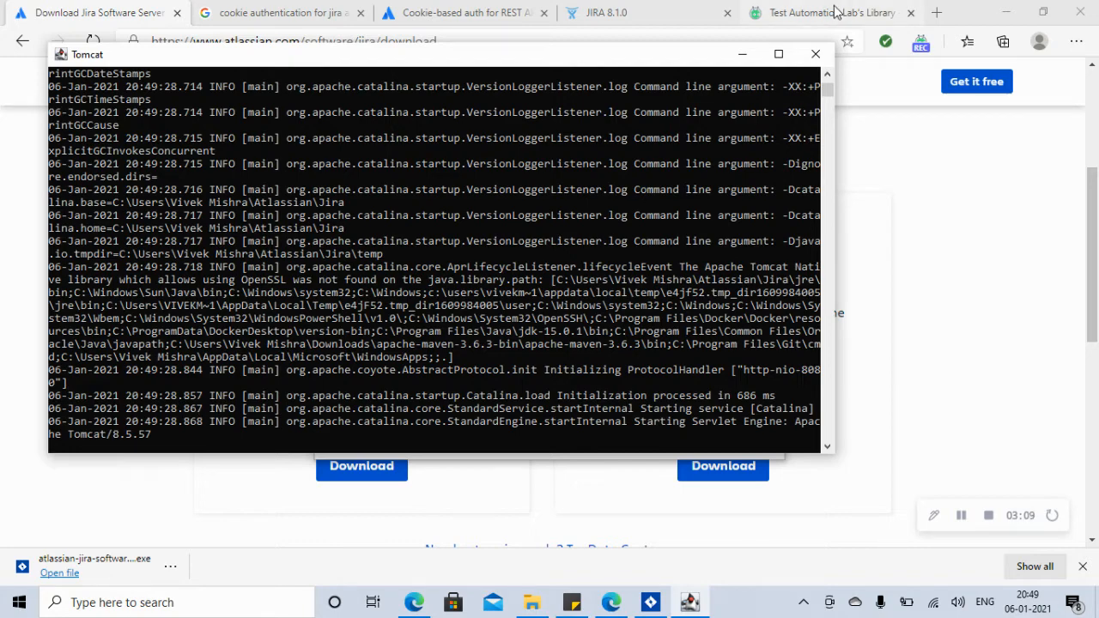
{"action": "left_click", "coordinate": [743, 54]}
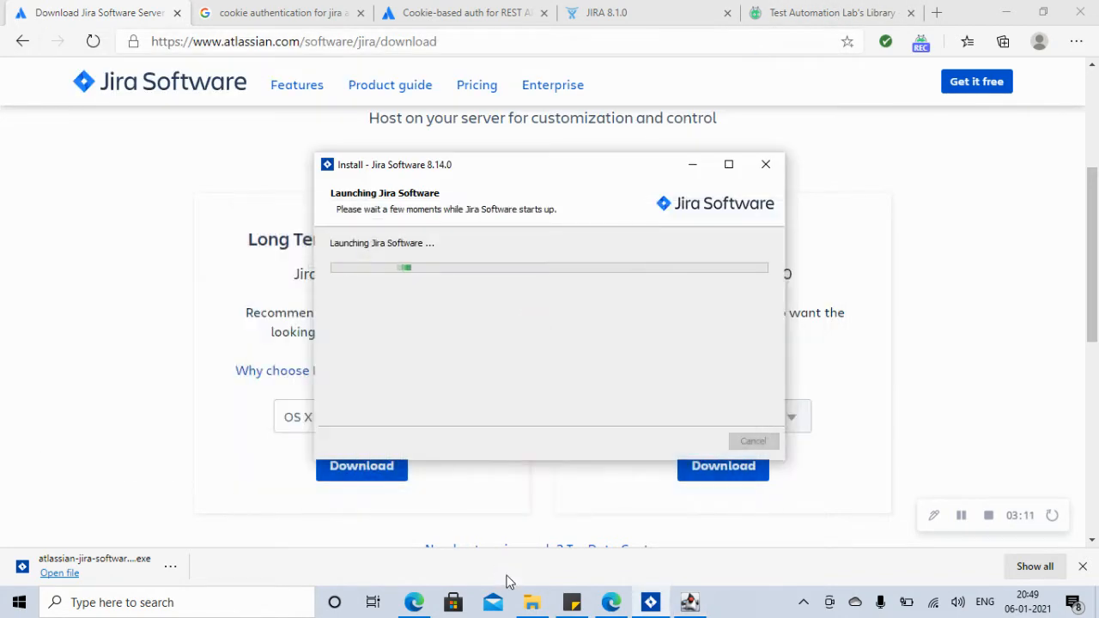
{"action": "left_click", "coordinate": [638, 449]}
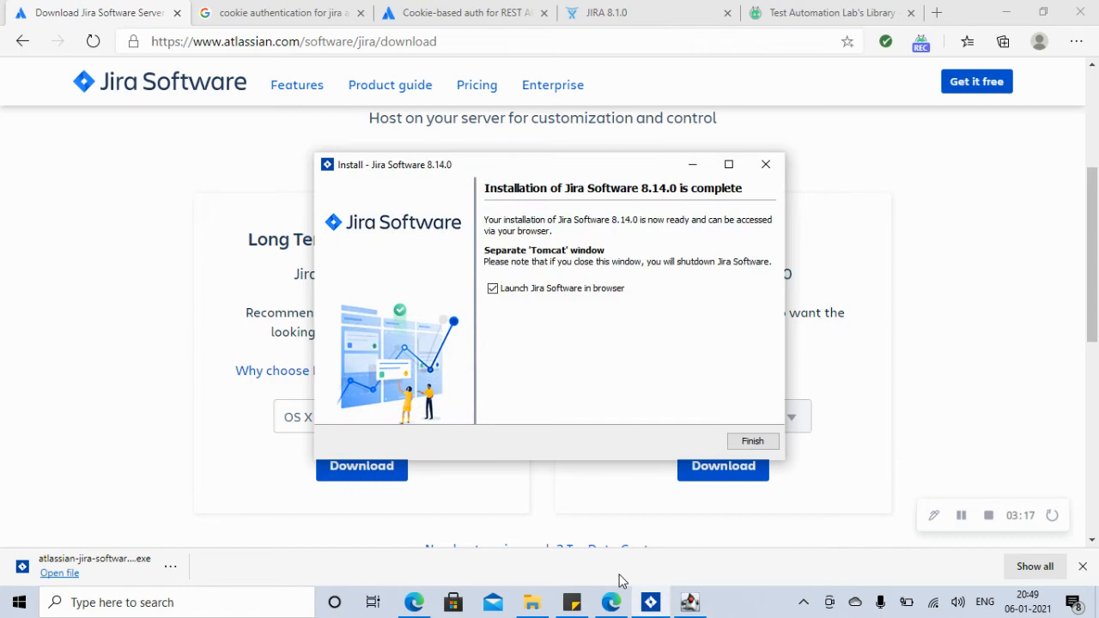
{"action": "left_click", "coordinate": [689, 603]}
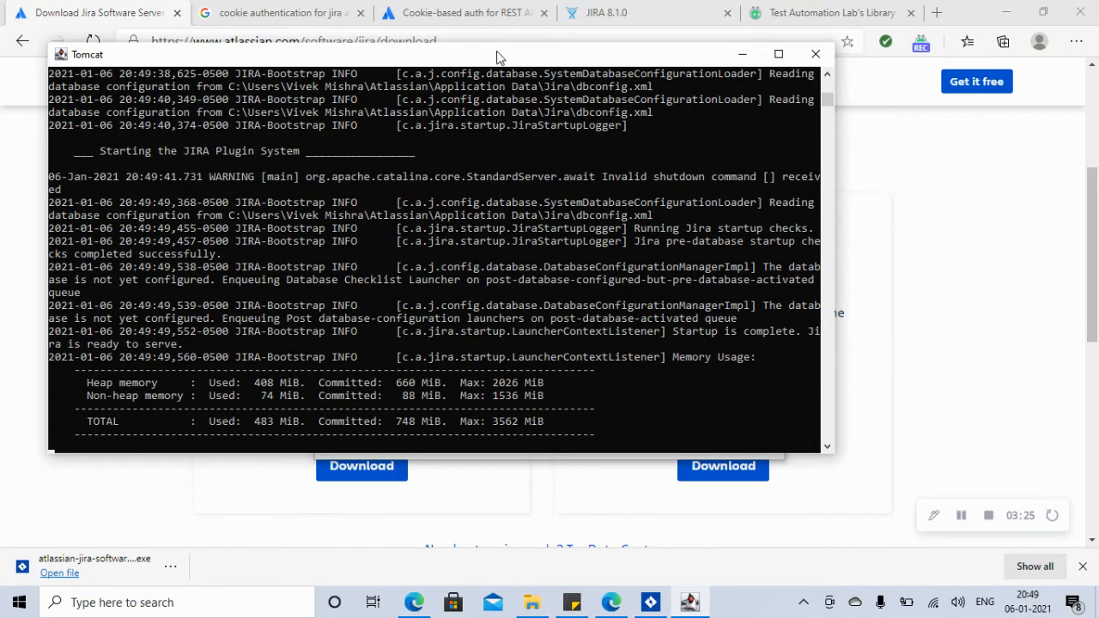
Step: Move the Tomcat console and installer aside, then Finish to launch Jira in the browser
{"action": "left_click_drag", "start_coordinate": [490, 62], "coordinate": [428, 214]}
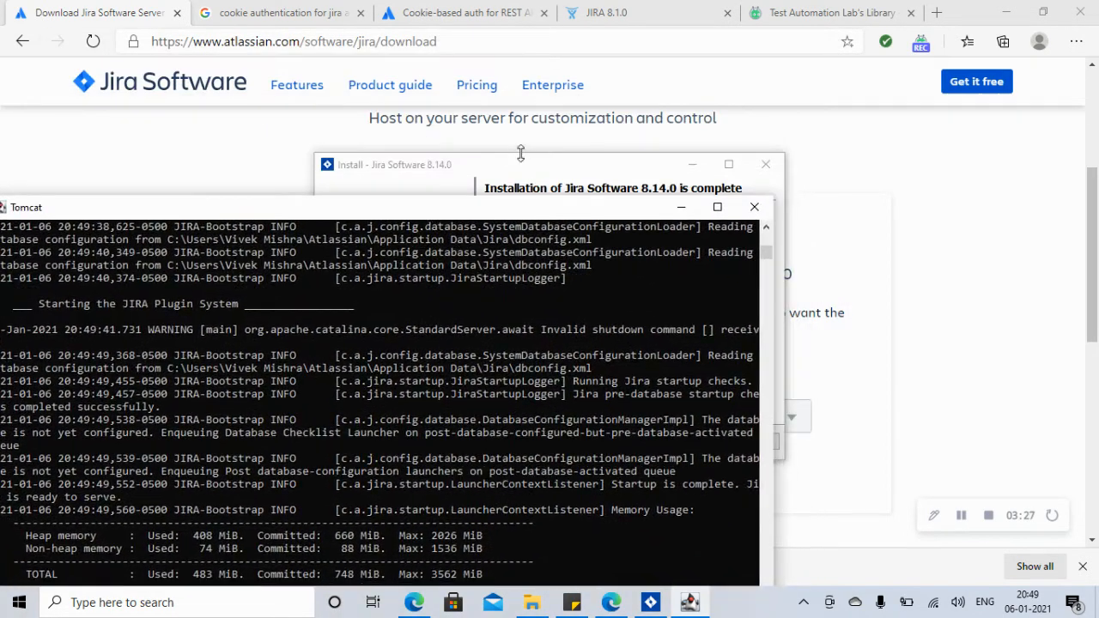
{"action": "left_click", "coordinate": [522, 170]}
{"action": "left_click_drag", "start_coordinate": [521, 170], "coordinate": [739, 103]}
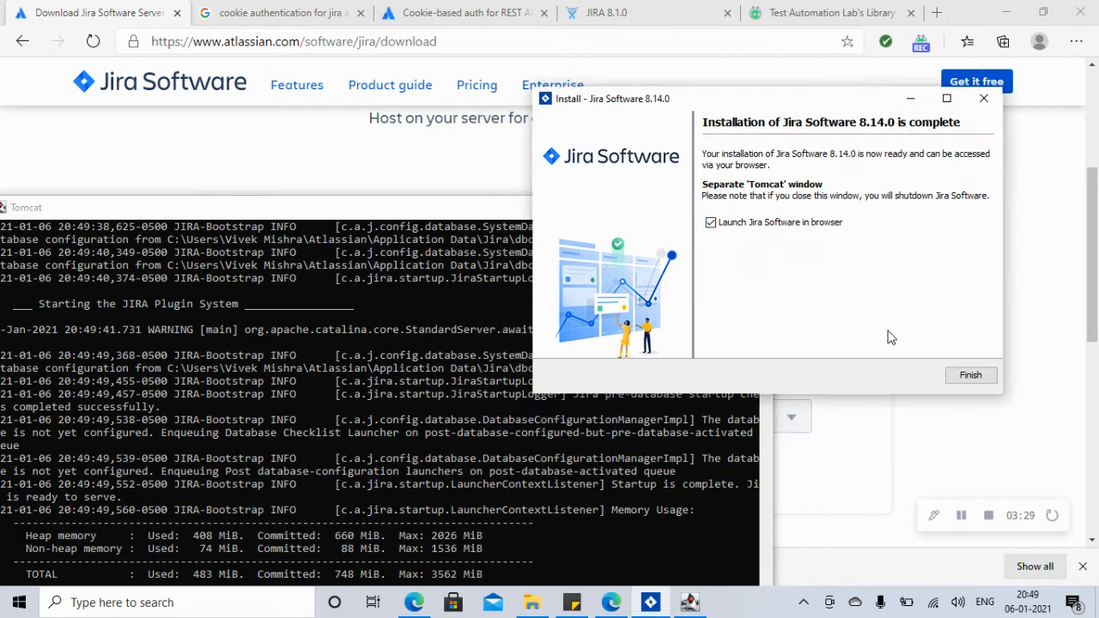
{"action": "left_click", "coordinate": [966, 378]}
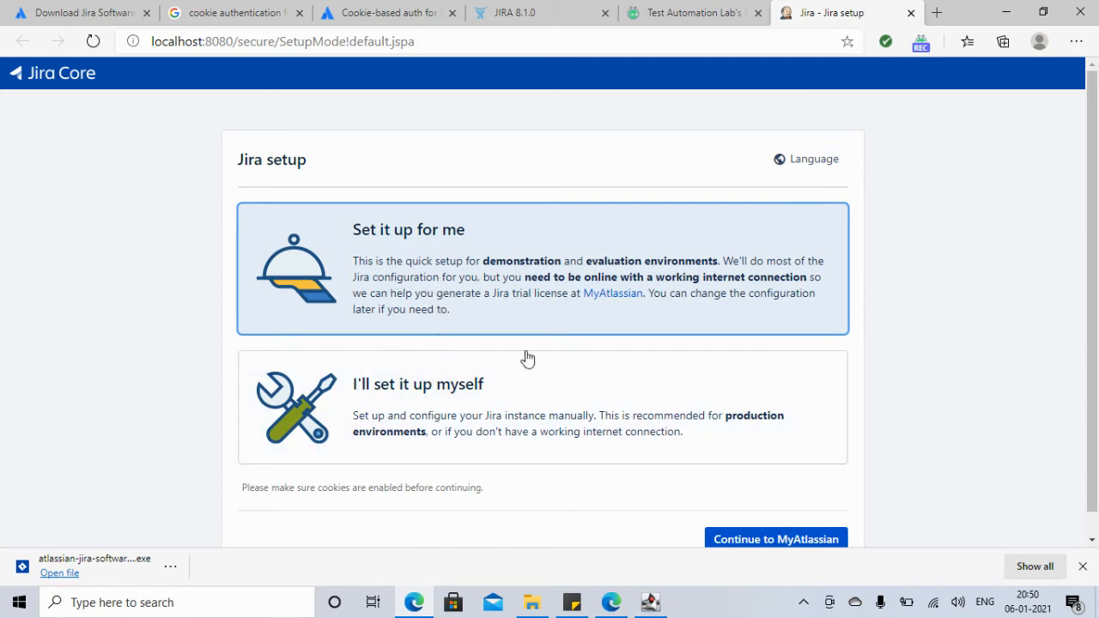
Step: Continue to MyAtlassian for a trial licence and clear the prefilled login email
{"action": "left_click", "coordinate": [761, 543]}
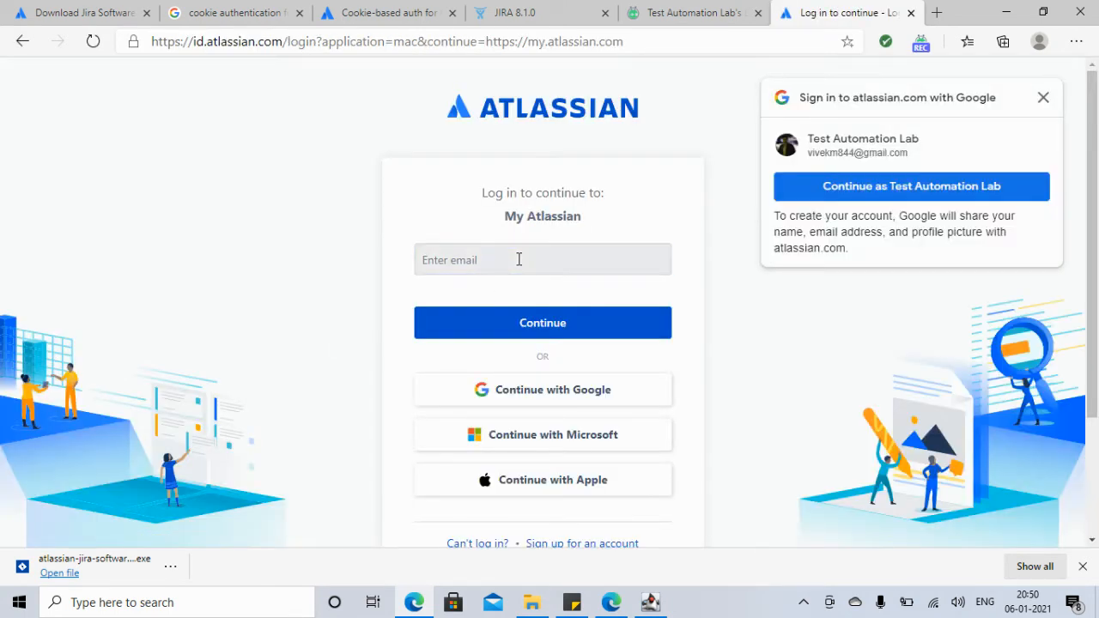
{"action": "left_click", "coordinate": [519, 260]}
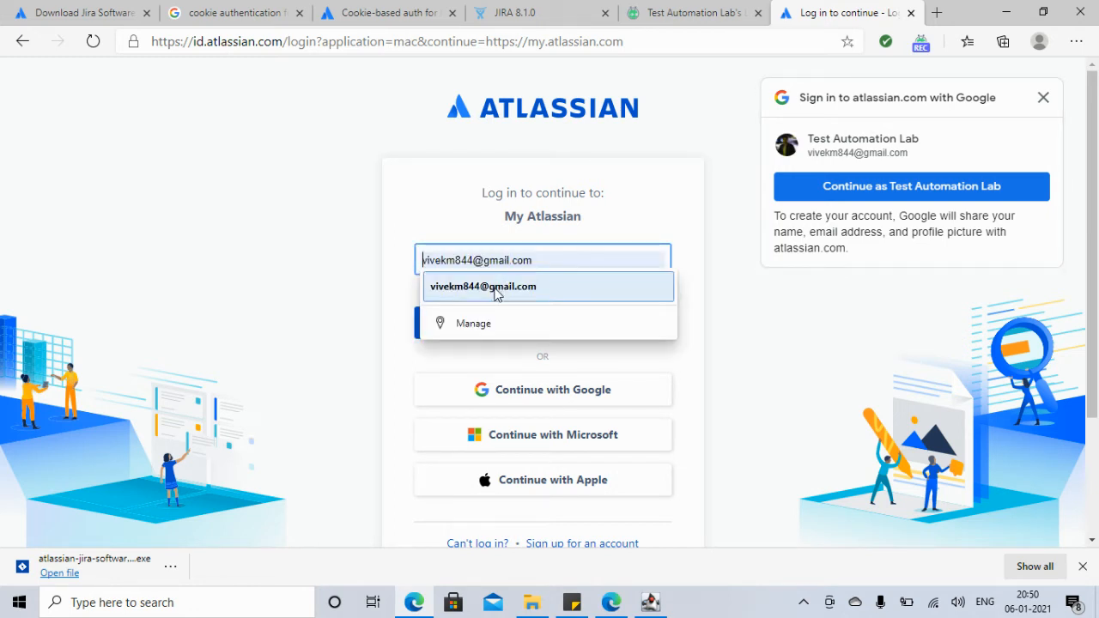
{"action": "left_click", "coordinate": [494, 288]}
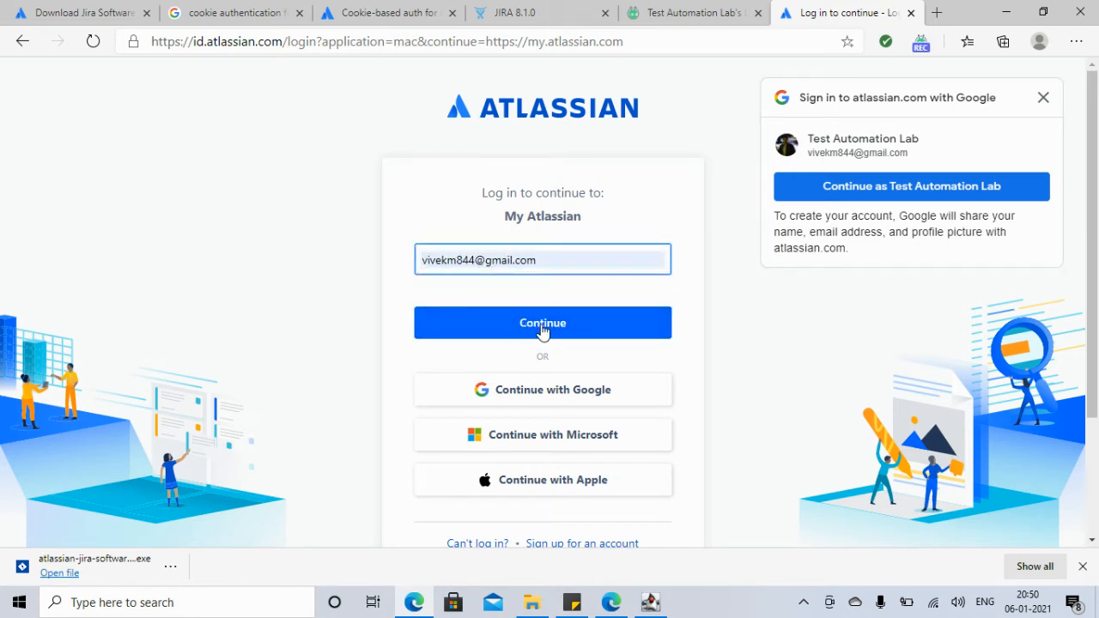
{"action": "left_click", "coordinate": [554, 259]}
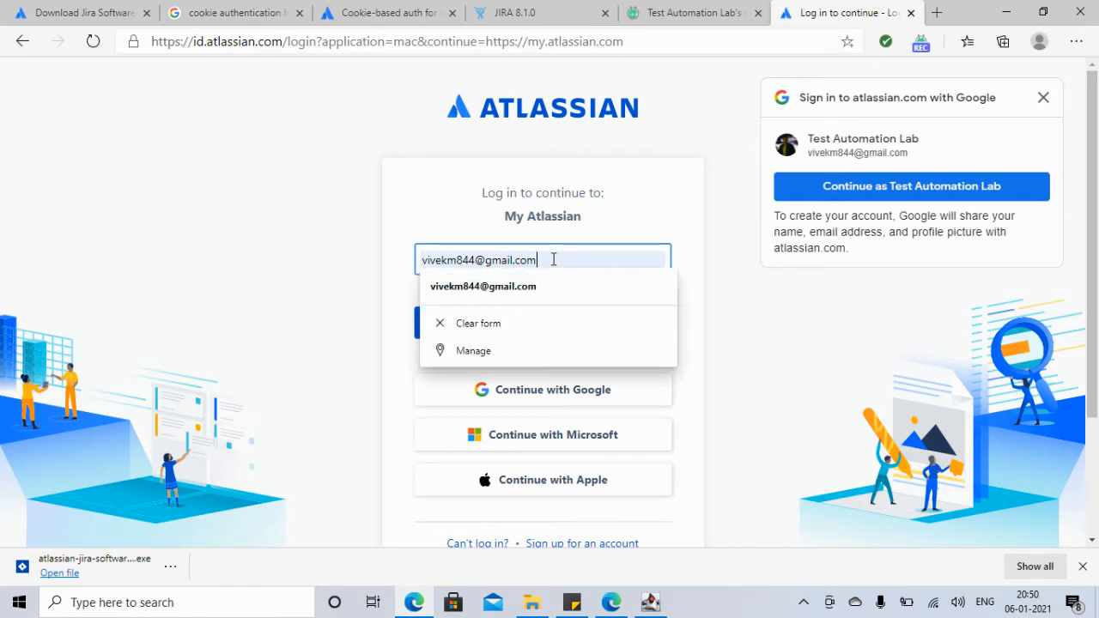
{"action": "key", "text": "BackSpace"}
{"action": "key", "text": "BackSpace"}
{"action": "key", "text": "BackSpace"}
{"action": "key", "text": "BackSpace"}
{"action": "key", "text": "BackSpace"}
{"action": "key", "text": "BackSpace"}
{"action": "key", "text": "BackSpace"}
{"action": "key", "text": "BackSpace"}
{"action": "key", "text": "BackSpace"}
{"action": "key", "text": "BackSpace"}
{"action": "key", "text": "BackSpace"}
{"action": "key", "text": "BackSpace"}
{"action": "key", "text": "BackSpace"}
{"action": "key", "text": "BackSpace"}
{"action": "key", "text": "BackSpace"}
{"action": "key", "text": "BackSpace"}
{"action": "key", "text": "BackSpace"}
{"action": "key", "text": "BackSpace"}
{"action": "key", "text": "BackSpace"}
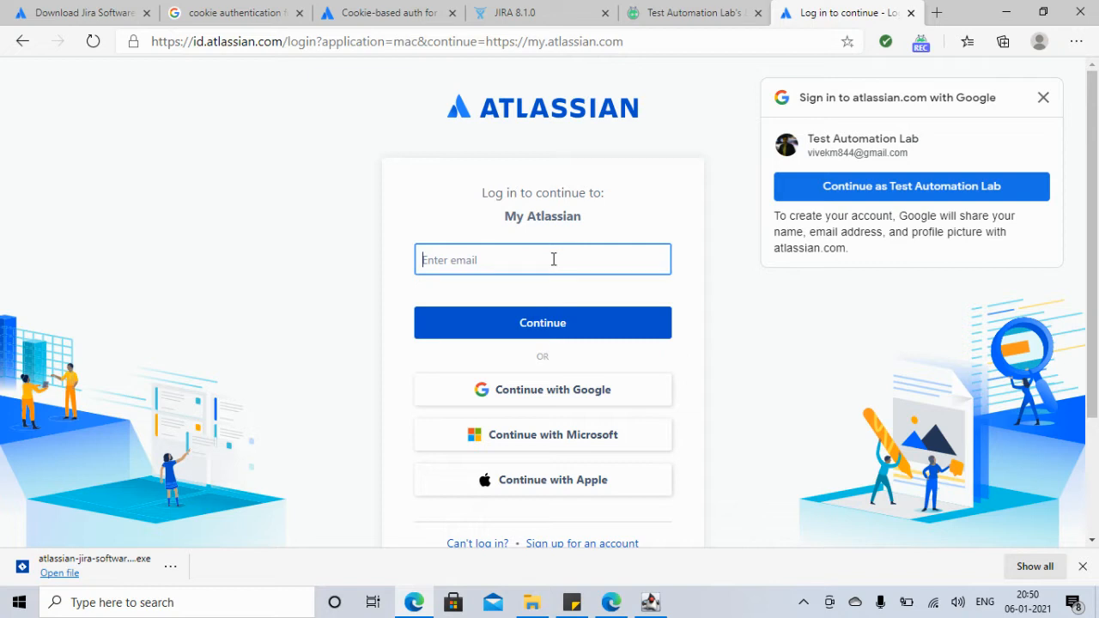
{"action": "left_click", "coordinate": [1044, 100]}
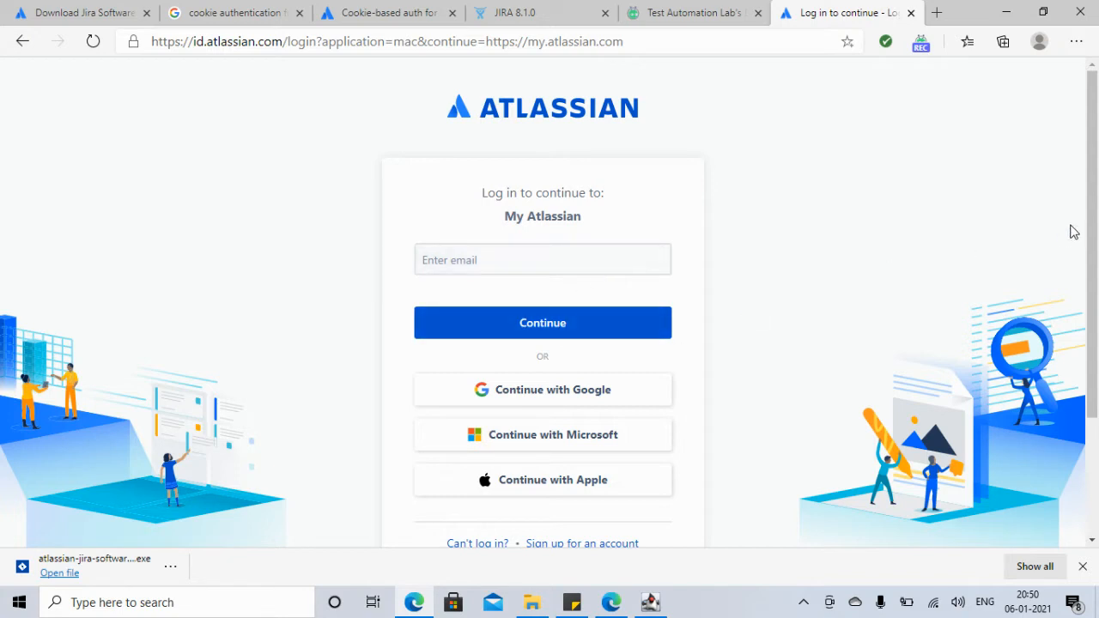
{"action": "left_click_drag", "start_coordinate": [1094, 209], "coordinate": [1094, 220]}
{"action": "scroll", "coordinate": [1094, 220], "scroll_direction": "down", "scroll_amount": 1}
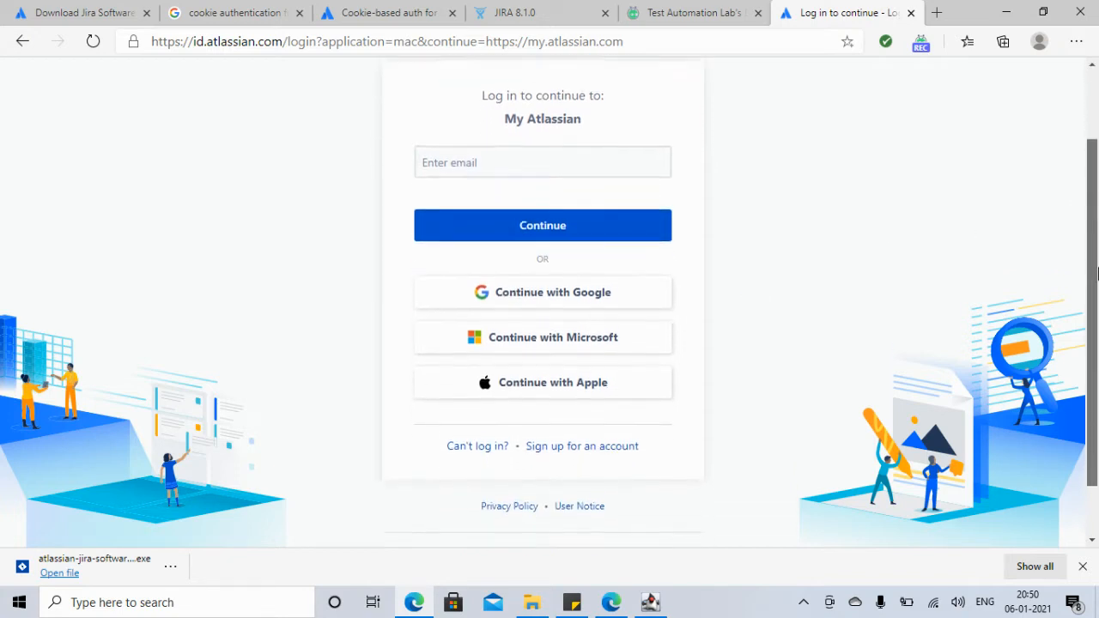
Step: Fill the sign-up form with the saved email, the user's full name and a password, and submit
{"action": "left_click", "coordinate": [580, 442]}
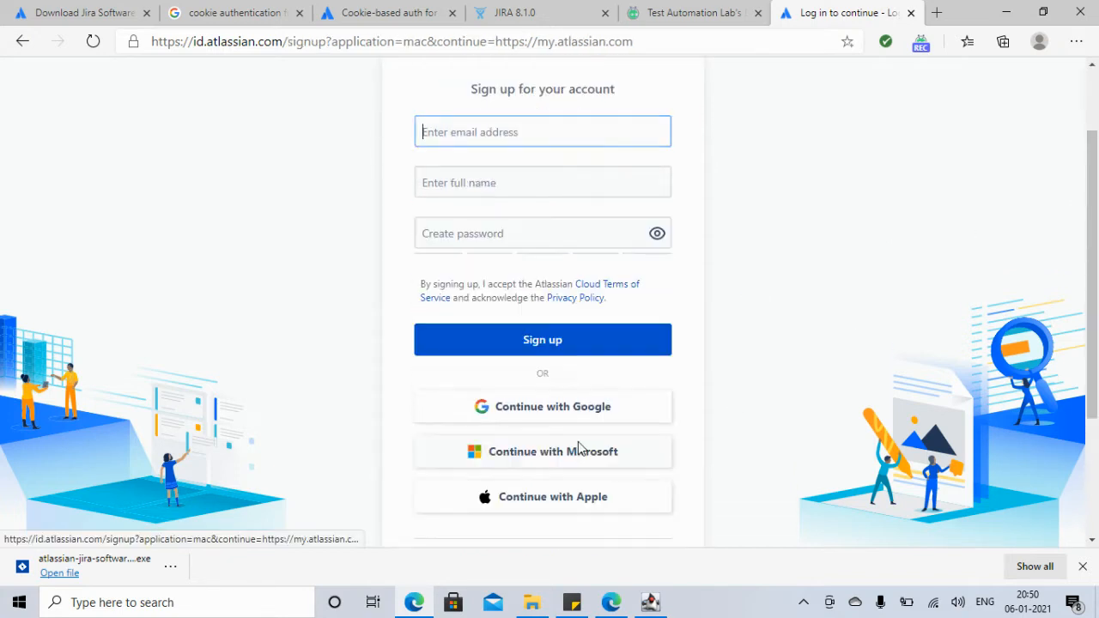
{"action": "left_click", "coordinate": [532, 138]}
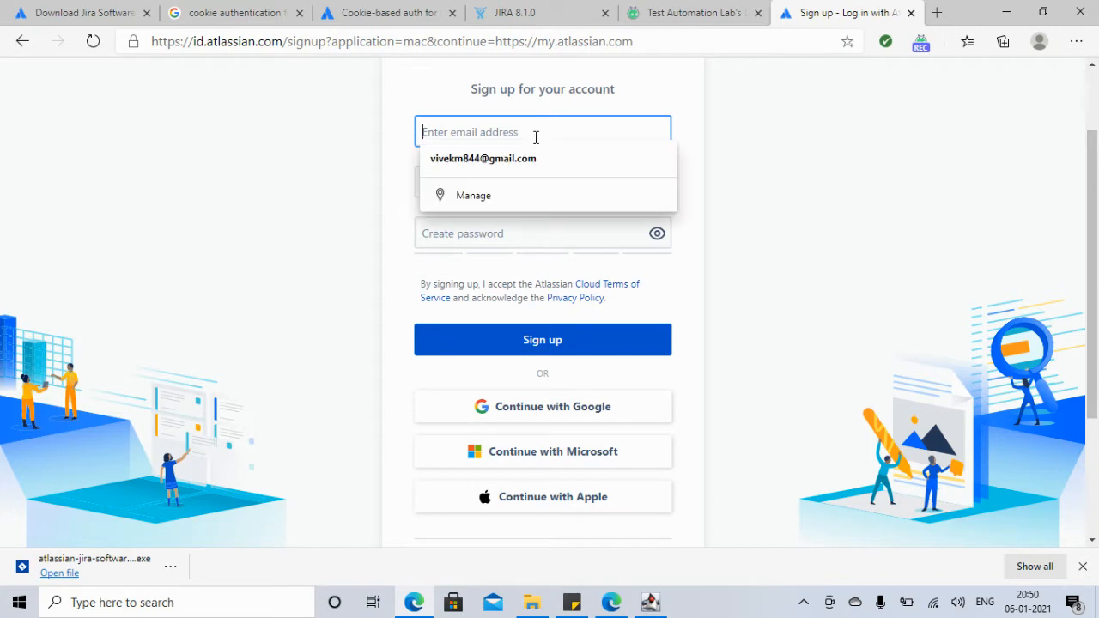
{"action": "left_click", "coordinate": [506, 167]}
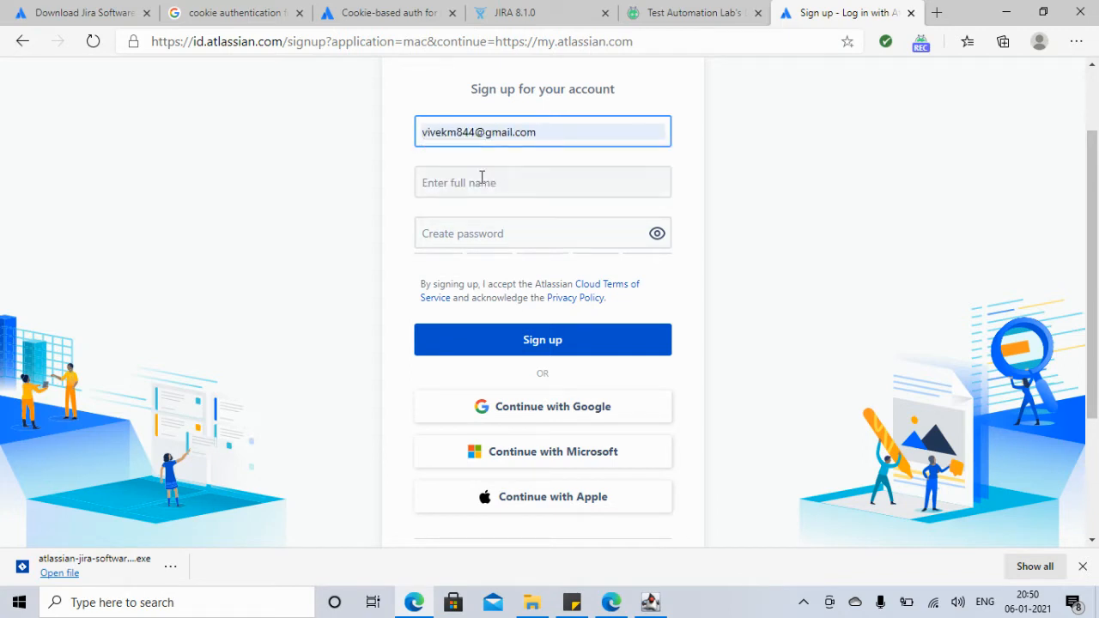
{"action": "left_click", "coordinate": [479, 182]}
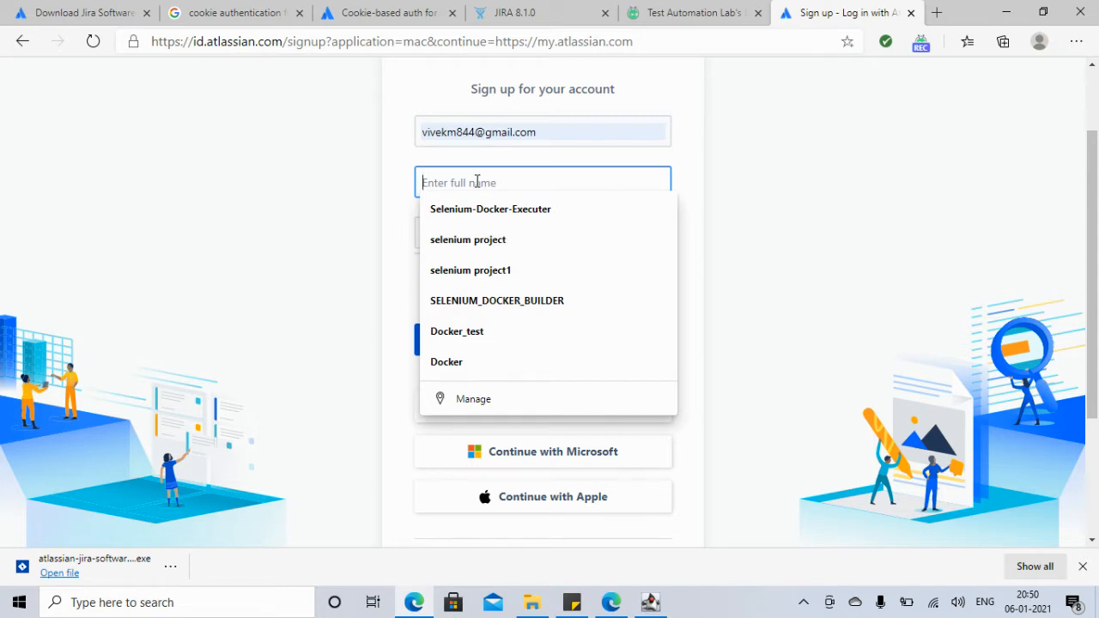
{"action": "type", "text": "Vivek"}
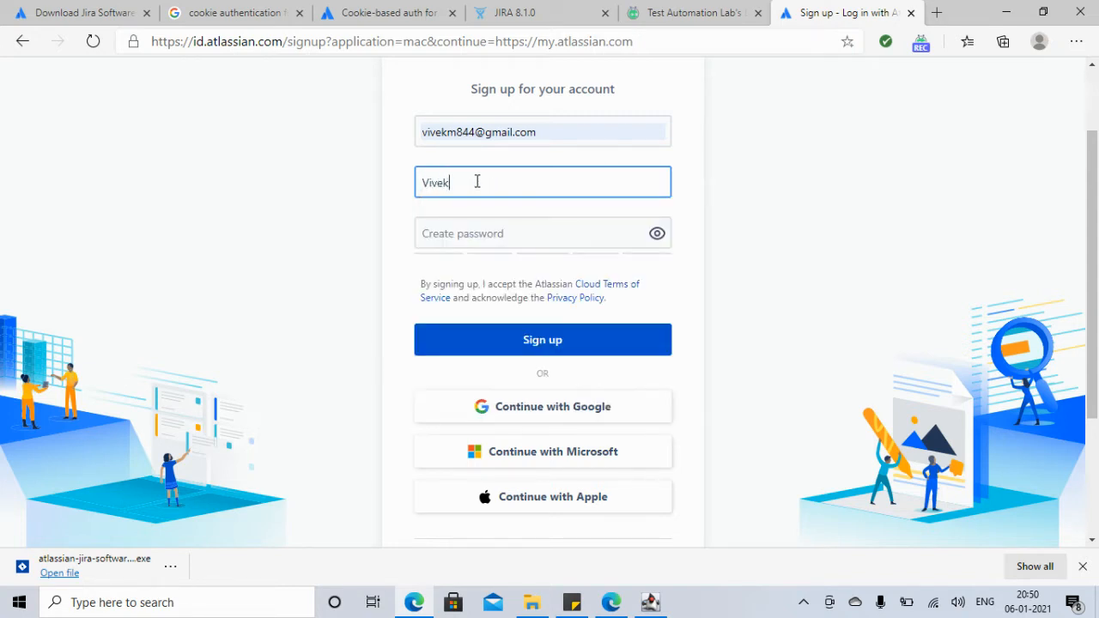
{"action": "left_click", "coordinate": [445, 231]}
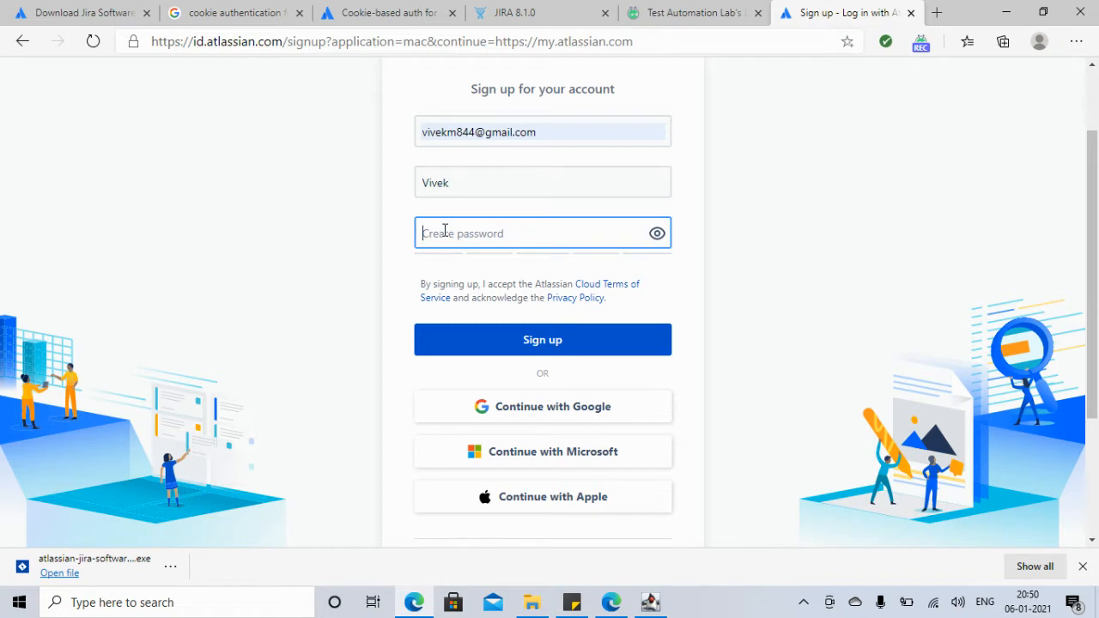
{"action": "type", "text": "••"}
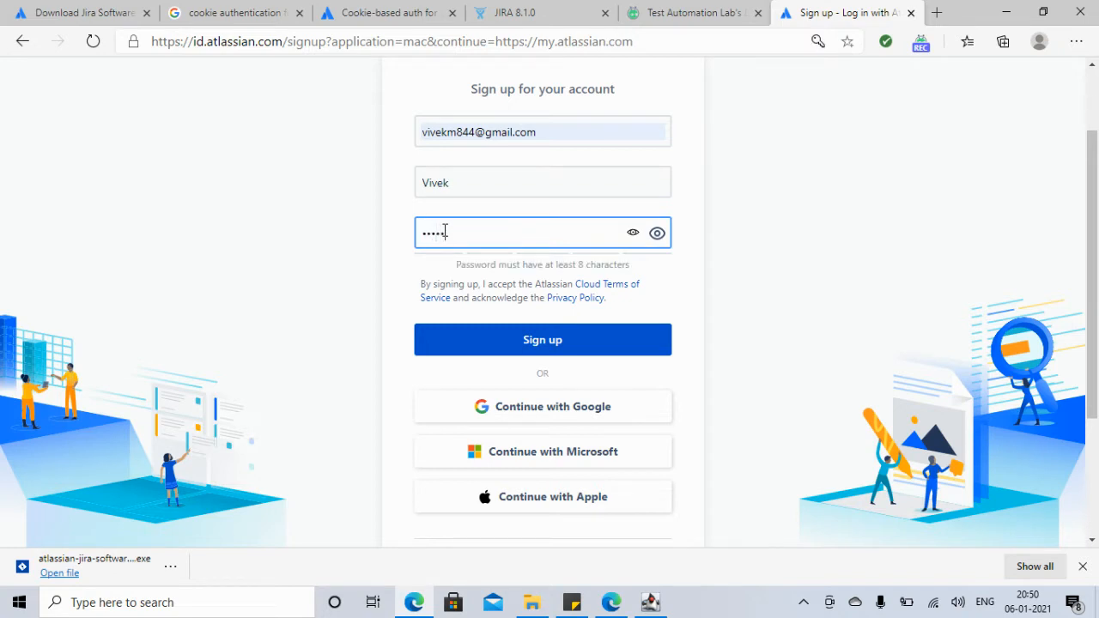
{"action": "left_click", "coordinate": [553, 342]}
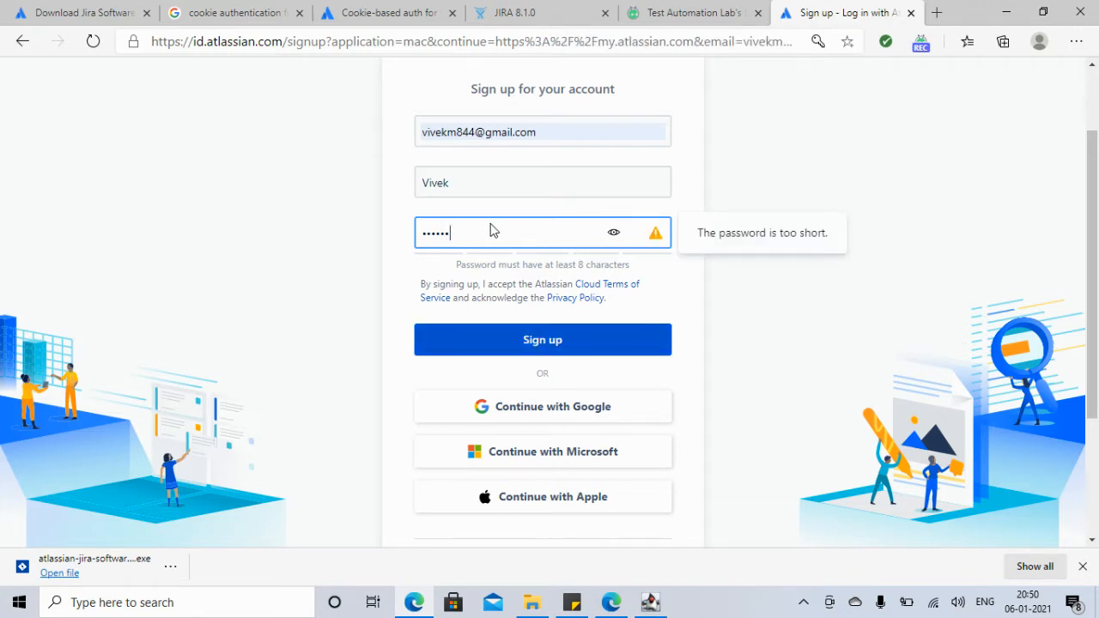
Step: Replace the too-short password with a longer one and resubmit the sign-up
{"action": "left_click", "coordinate": [660, 240]}
{"action": "left_click", "coordinate": [504, 229]}
{"action": "key", "text": "BackSpace"}
{"action": "key", "text": "BackSpace"}
{"action": "key", "text": "BackSpace"}
{"action": "key", "text": "BackSpace"}
{"action": "key", "text": "BackSpace"}
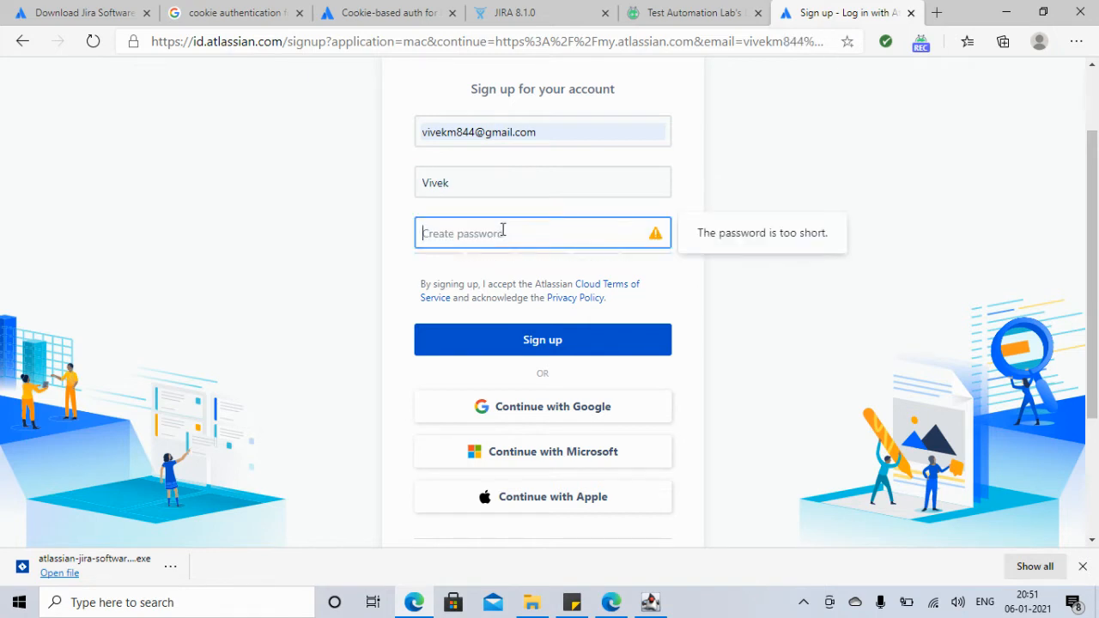
{"action": "type", "text": "••••••••"}
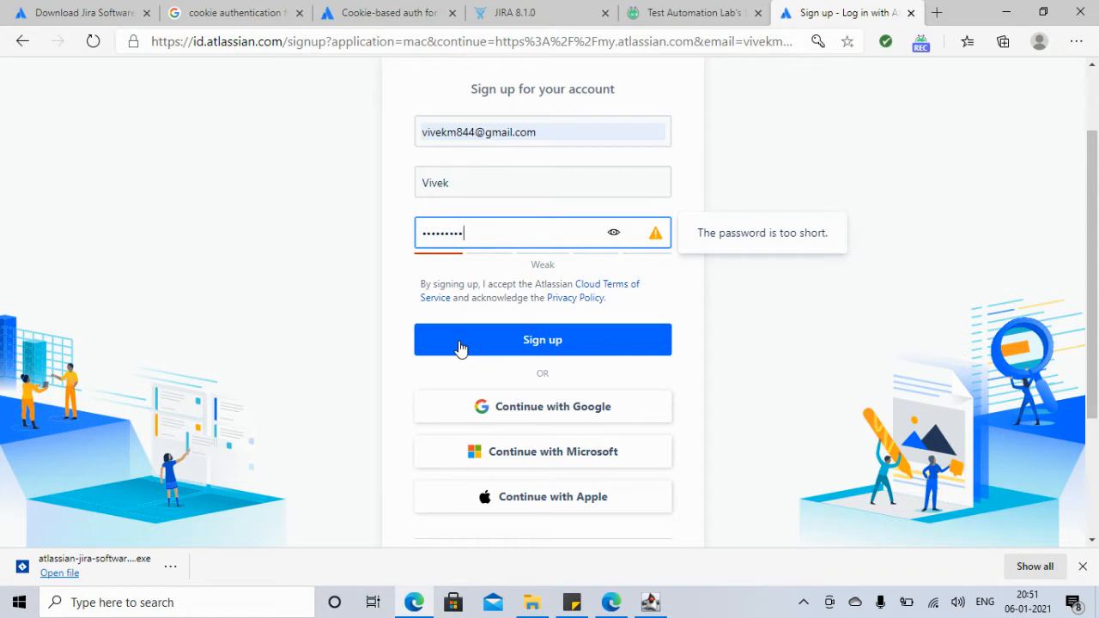
{"action": "left_click", "coordinate": [548, 348]}
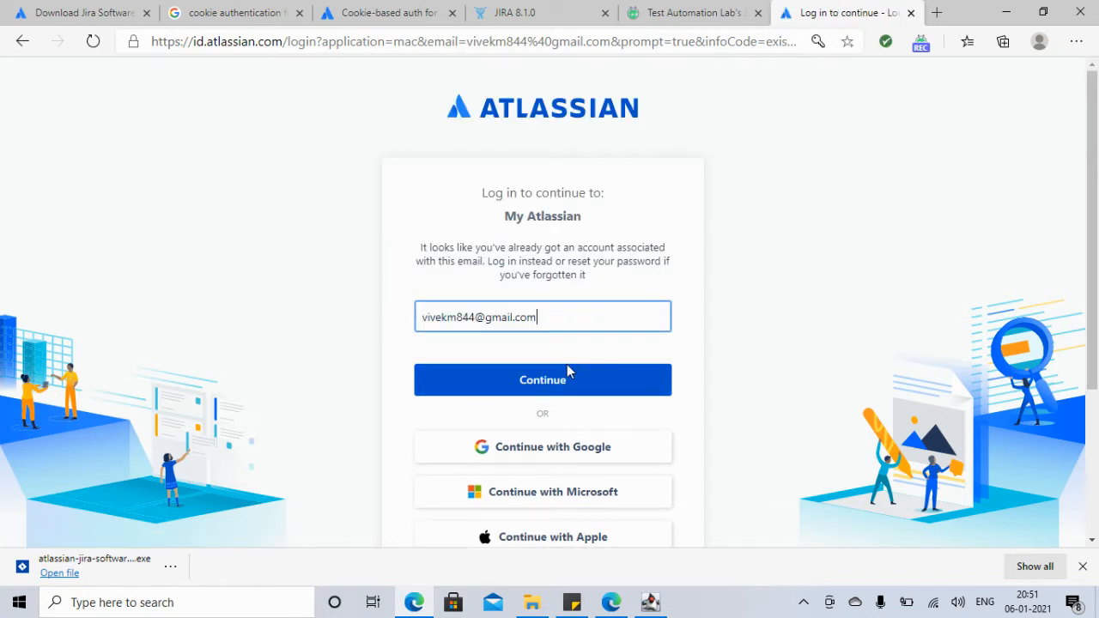
Step: Try logging in to the existing Atlassian account, retyping the rejected password
{"action": "left_click", "coordinate": [549, 383]}
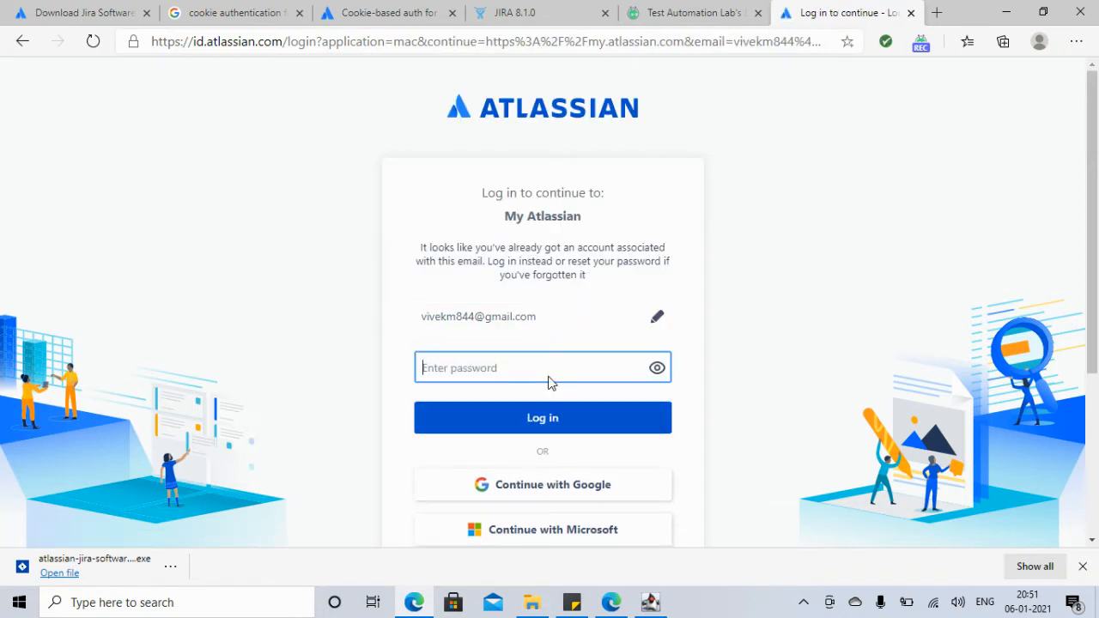
{"action": "type", "text": "v"}
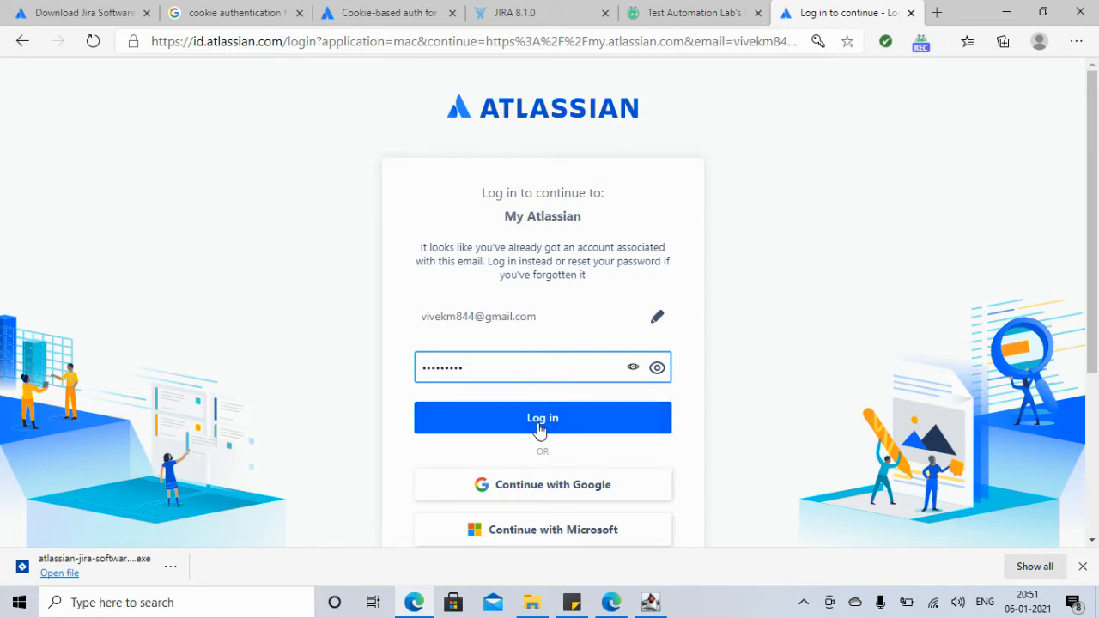
{"action": "left_click", "coordinate": [537, 424]}
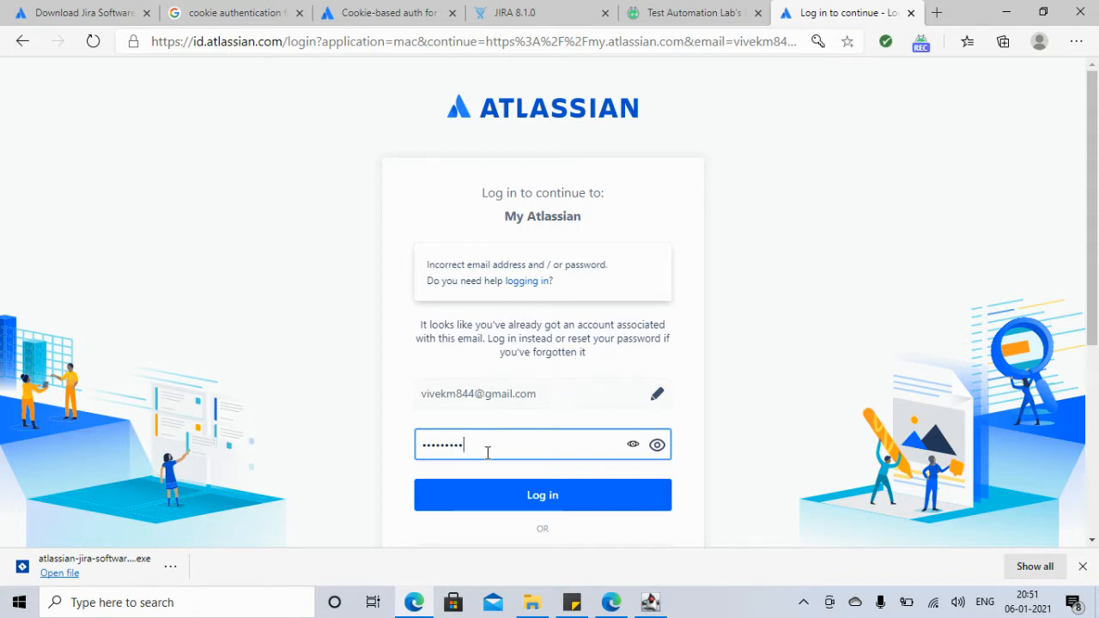
{"action": "key", "text": "BackSpace"}
{"action": "key", "text": "BackSpace"}
{"action": "key", "text": "BackSpace"}
{"action": "key", "text": "BackSpace"}
{"action": "key", "text": "BackSpace"}
{"action": "key", "text": "BackSpace"}
{"action": "key", "text": "BackSpace"}
{"action": "key", "text": "BackSpace"}
{"action": "type", "text": "*********"}
{"action": "left_click", "coordinate": [542, 505]}
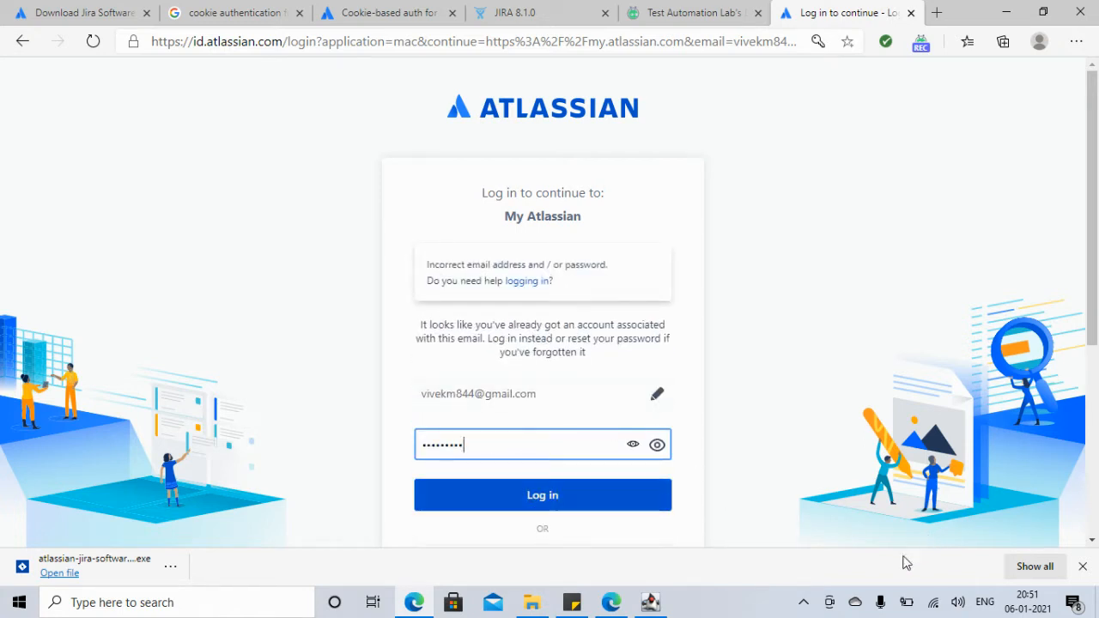
Step: Open the Atlassian password-reset email in Gmail, then move to the Generate Trial page
{"action": "left_click", "coordinate": [415, 603]}
{"action": "left_click", "coordinate": [415, 603]}
{"action": "left_click", "coordinate": [703, 15]}
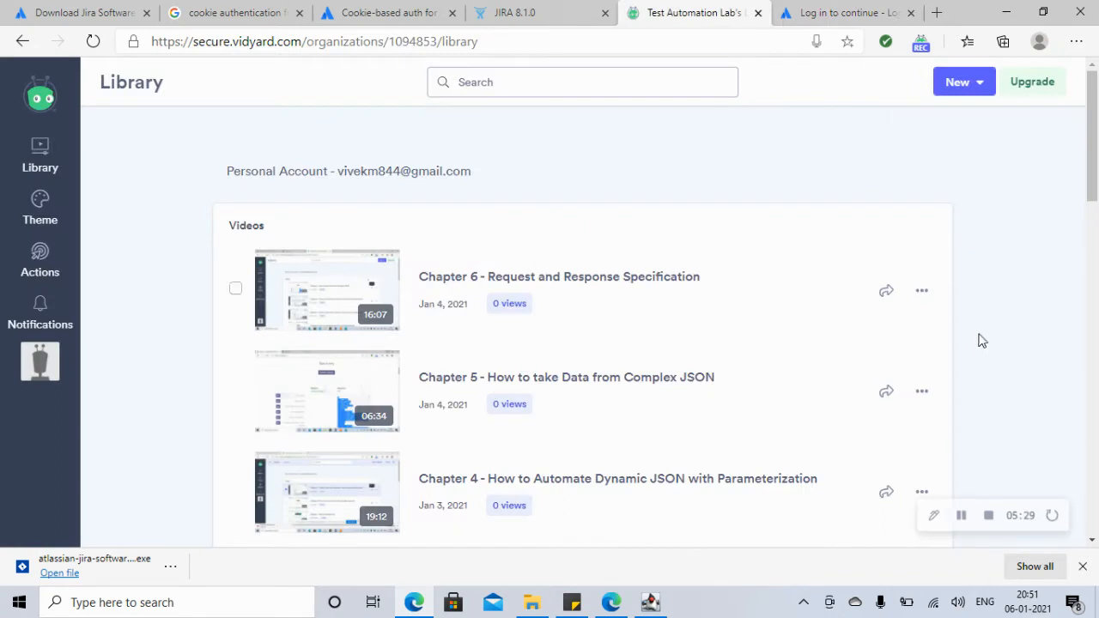
{"action": "left_click", "coordinate": [961, 516]}
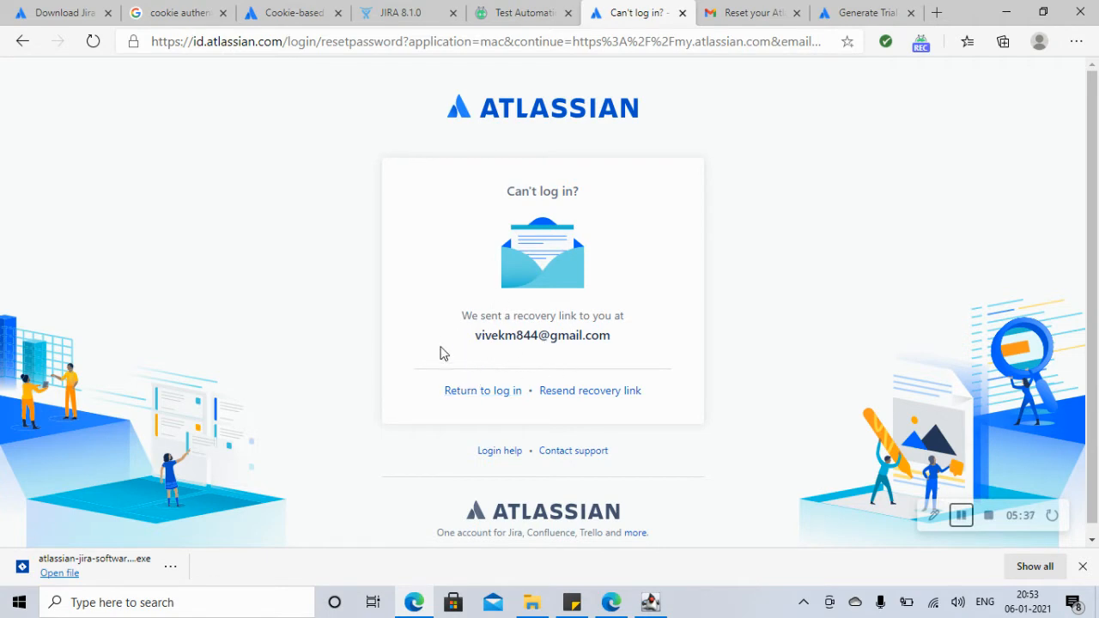
{"action": "left_click", "coordinate": [720, 14]}
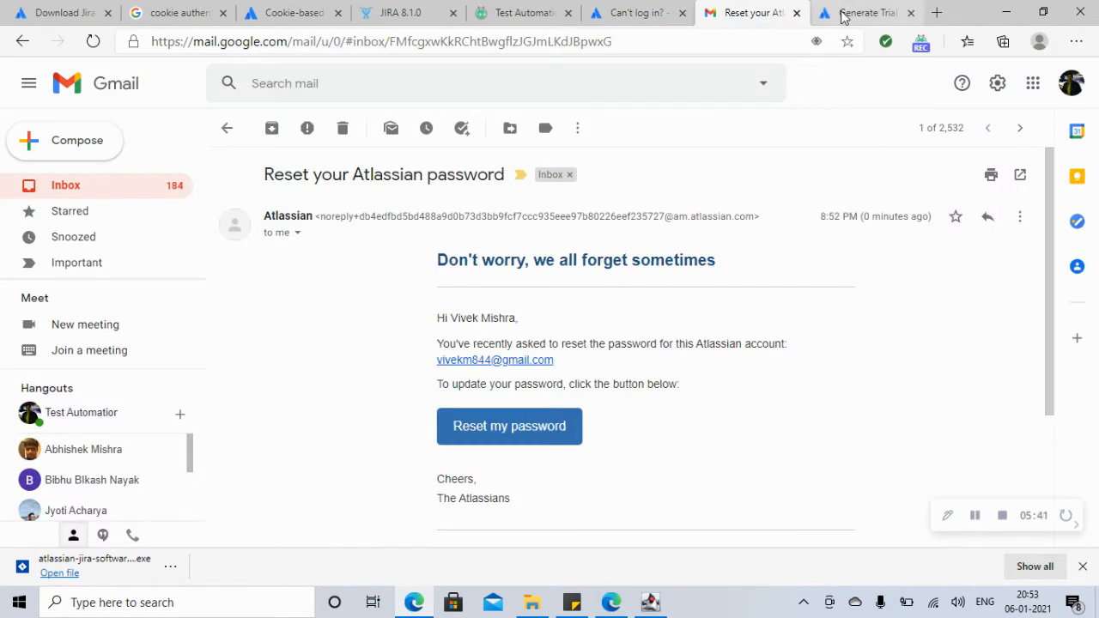
{"action": "left_click", "coordinate": [845, 15]}
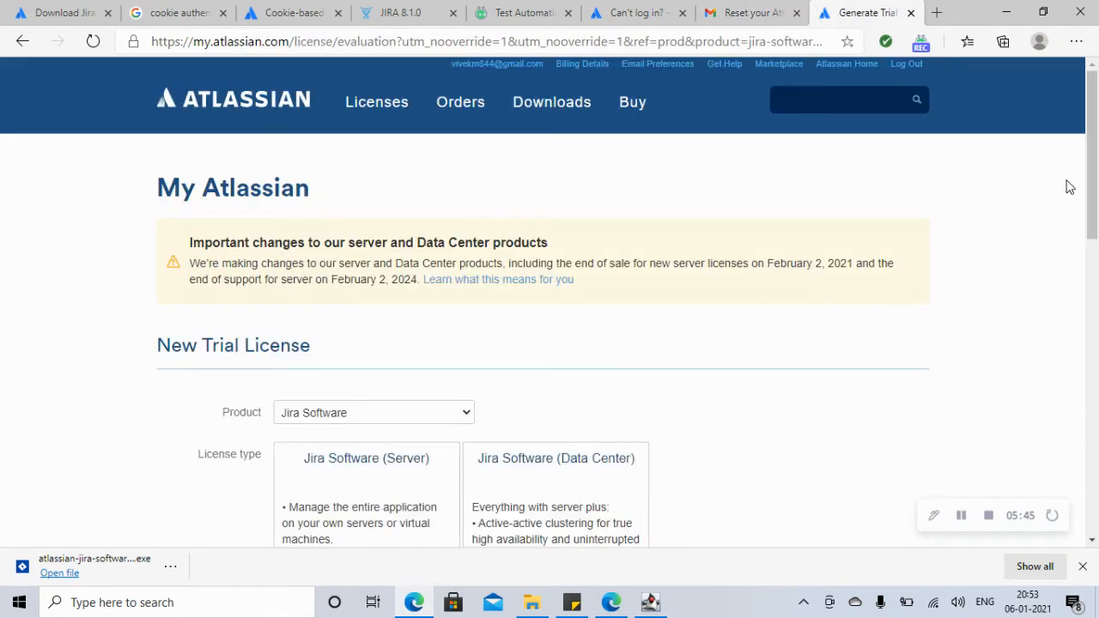
Step: Generate a Jira Software Server trial license from the New Trial License form
{"action": "mouse_move", "coordinate": [1092, 191]}
{"action": "left_mouse_down"}
{"action": "mouse_move", "coordinate": [1080, 248]}
{"action": "mouse_move", "coordinate": [1081, 235]}
{"action": "mouse_move", "coordinate": [1079, 424]}
{"action": "mouse_move", "coordinate": [1096, 211]}
{"action": "left_mouse_up"}
{"action": "left_click", "coordinate": [465, 360]}
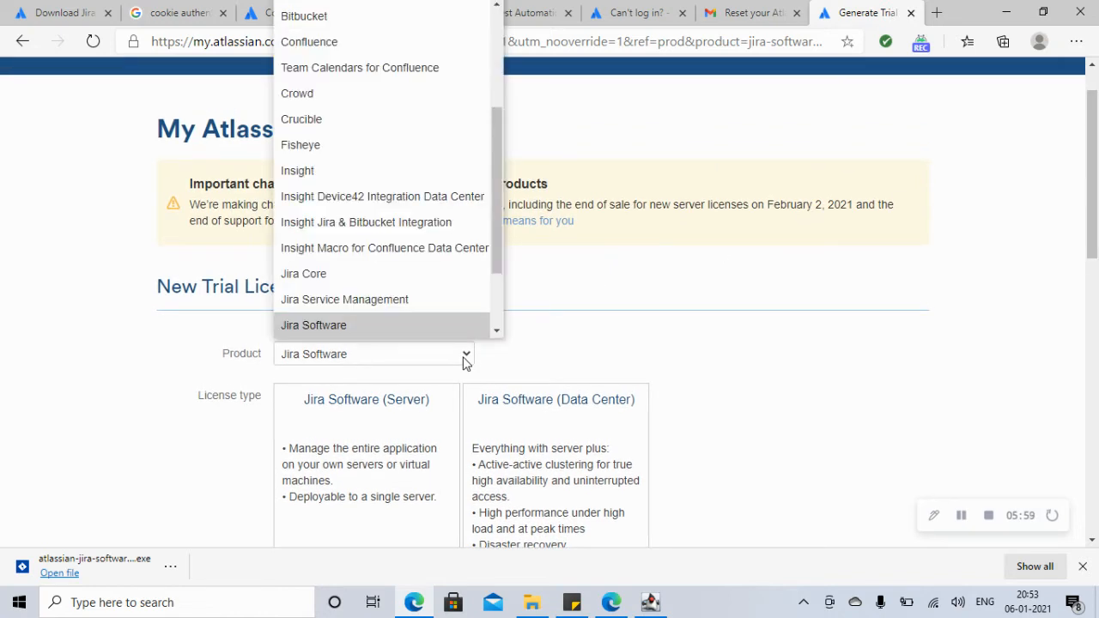
{"action": "left_click", "coordinate": [958, 518]}
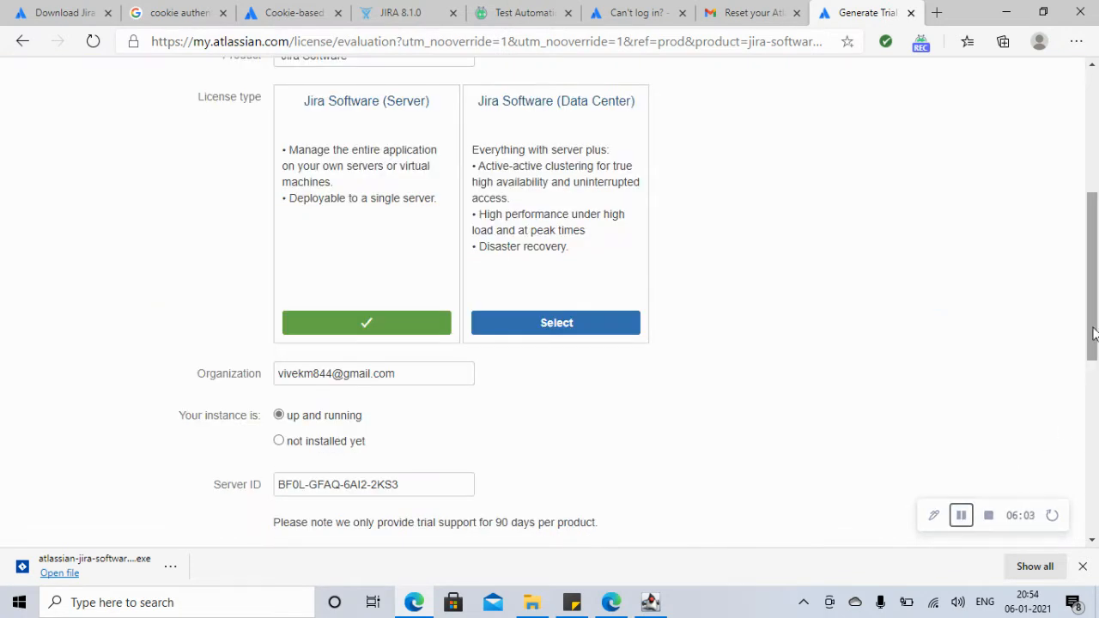
{"action": "left_click_drag", "start_coordinate": [1094, 334], "coordinate": [1094, 318]}
{"action": "scroll", "coordinate": [449, 461], "scroll_direction": "down", "scroll_amount": 3}
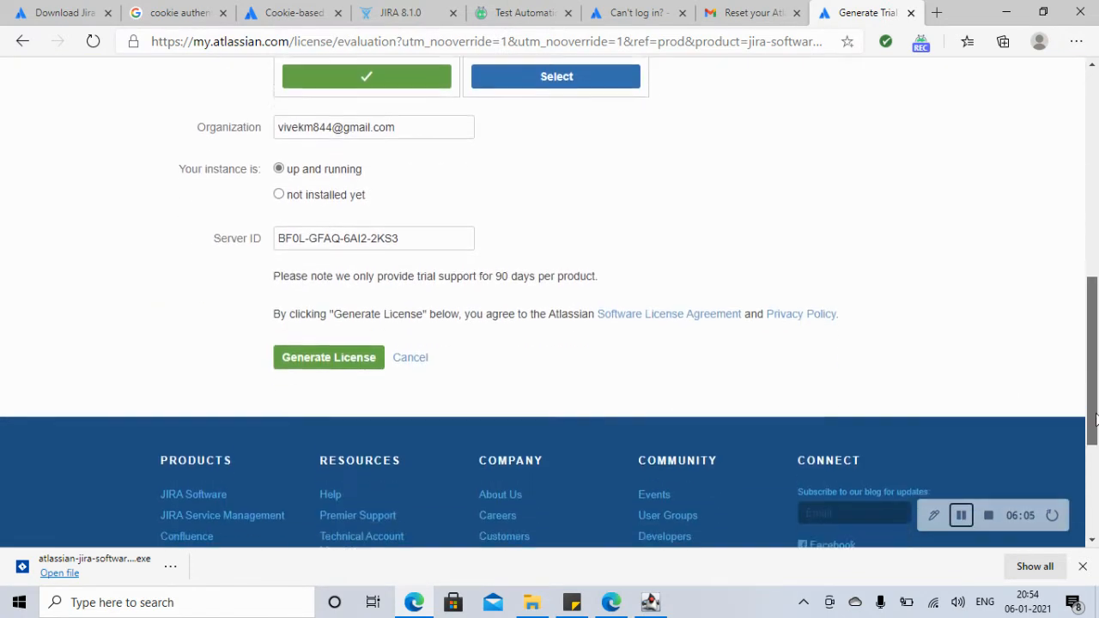
{"action": "left_click", "coordinate": [344, 352]}
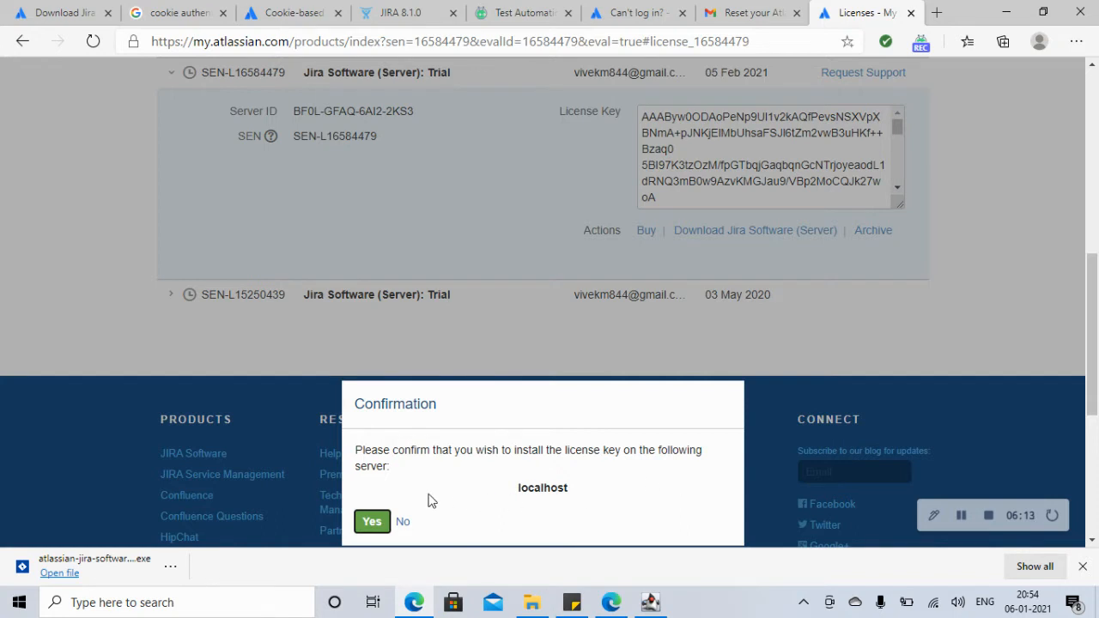
Step: Install the trial license on localhost and fill the admin email and username from saved credentials
{"action": "left_click", "coordinate": [371, 528]}
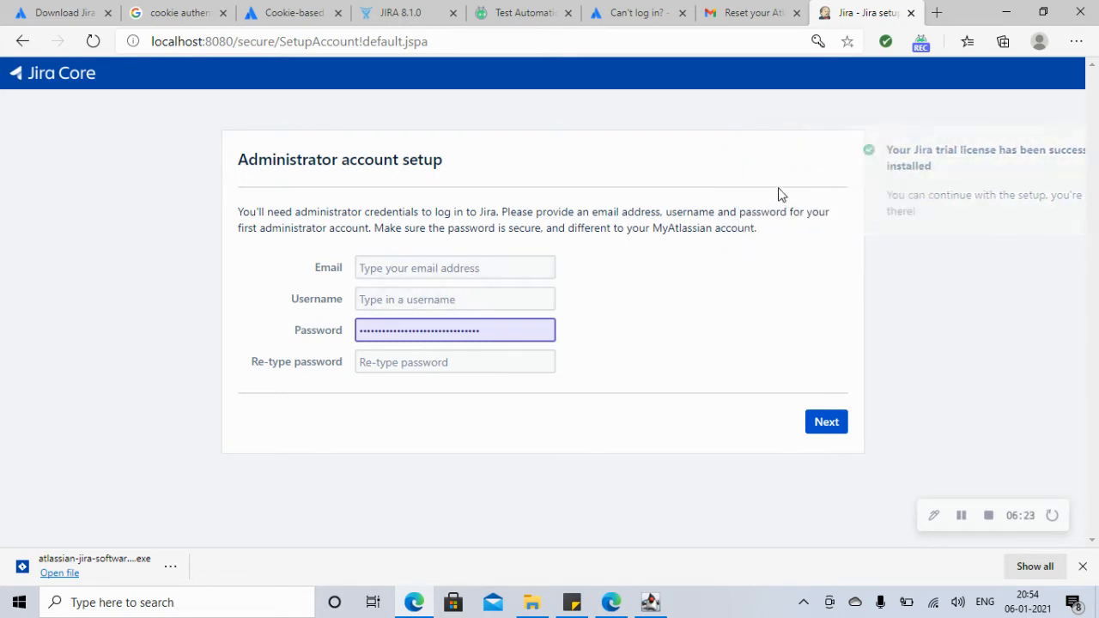
{"action": "left_click", "coordinate": [432, 269]}
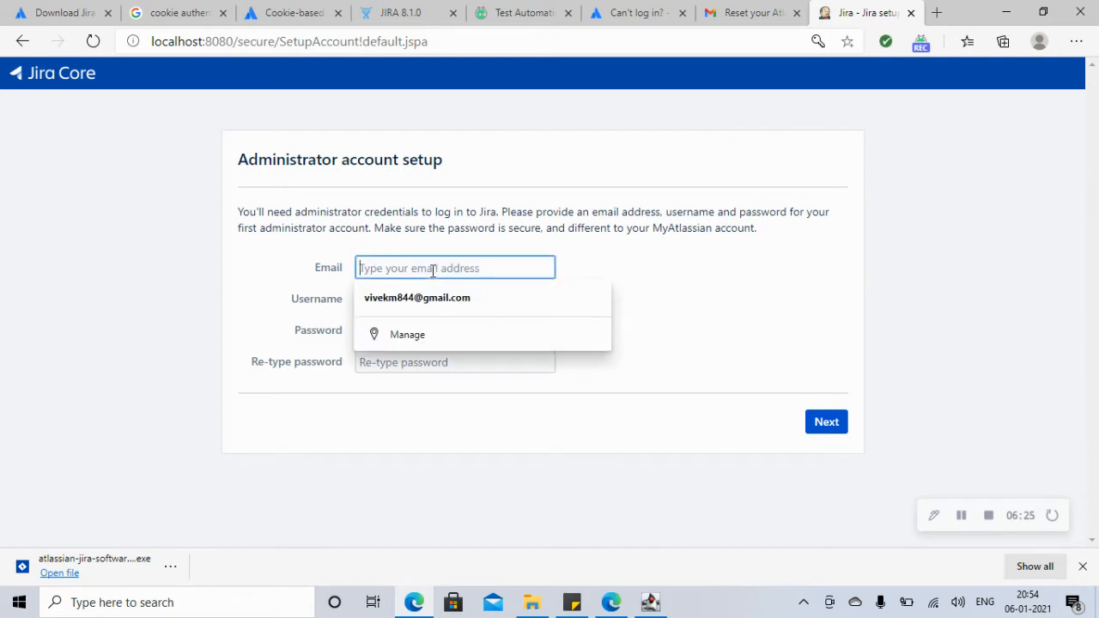
{"action": "left_click", "coordinate": [420, 299]}
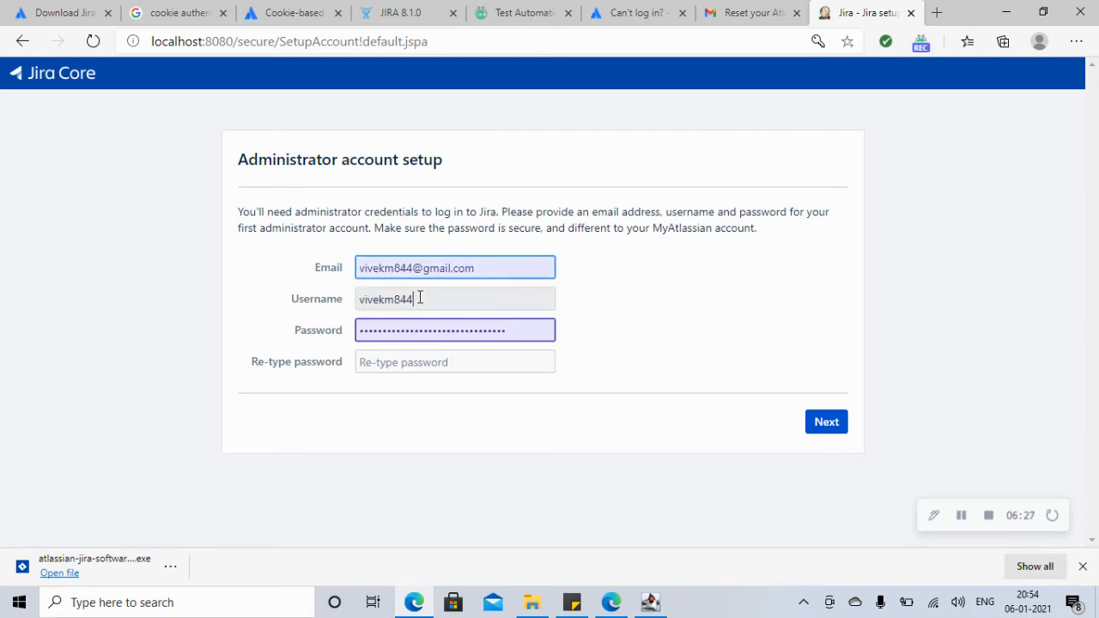
{"action": "left_click", "coordinate": [420, 299]}
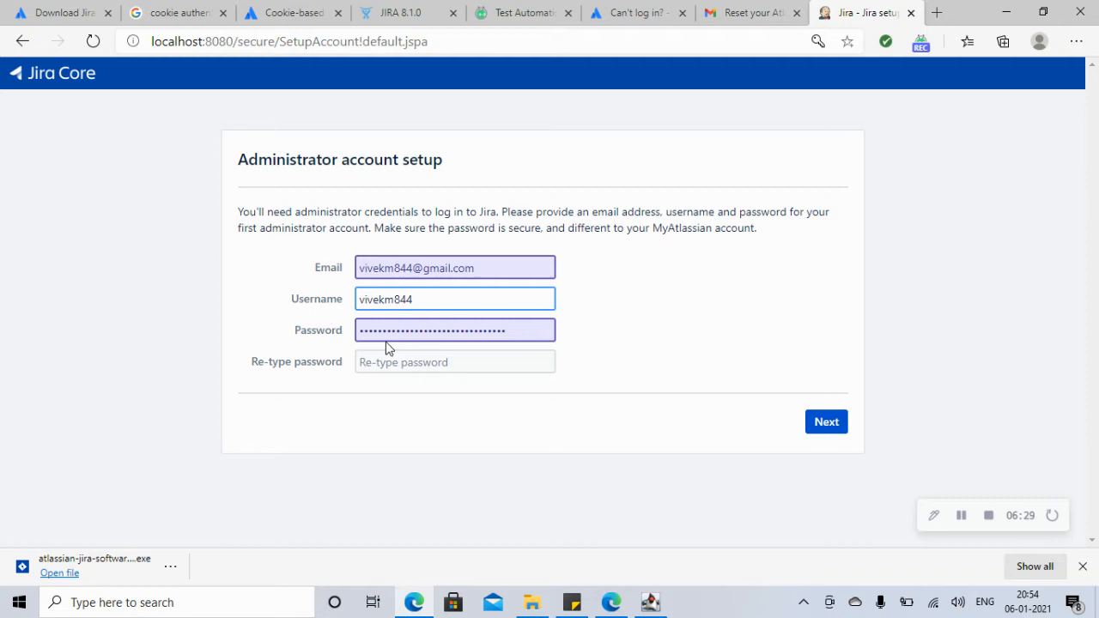
Step: Enter and re-type the administrator password, fix the mismatch, and submit the account details
{"action": "left_click", "coordinate": [495, 365]}
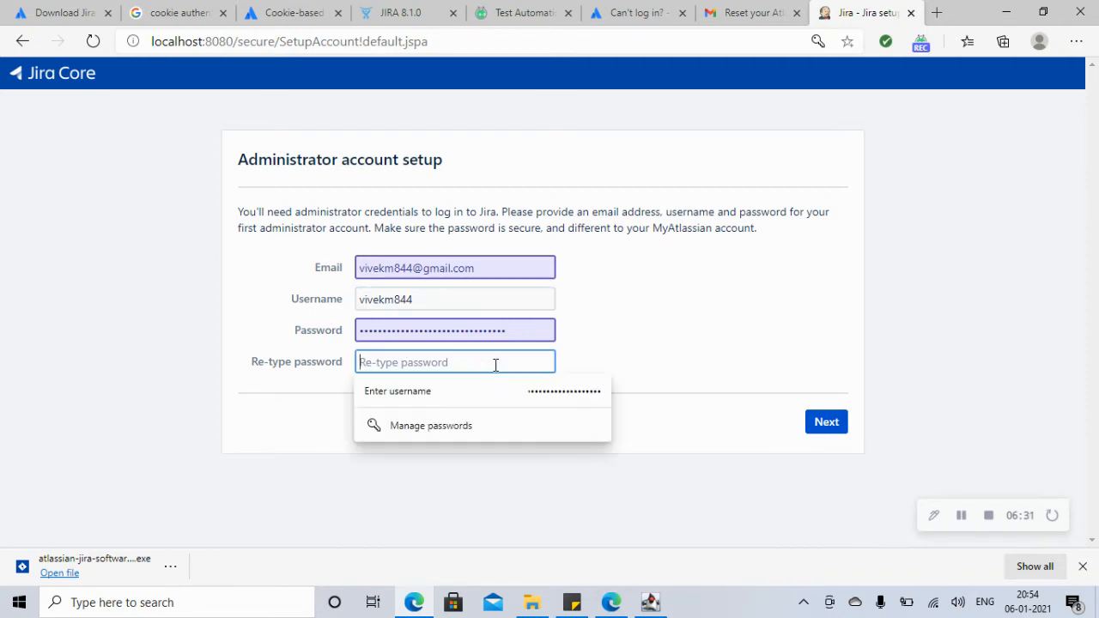
{"action": "type", "text": "v"}
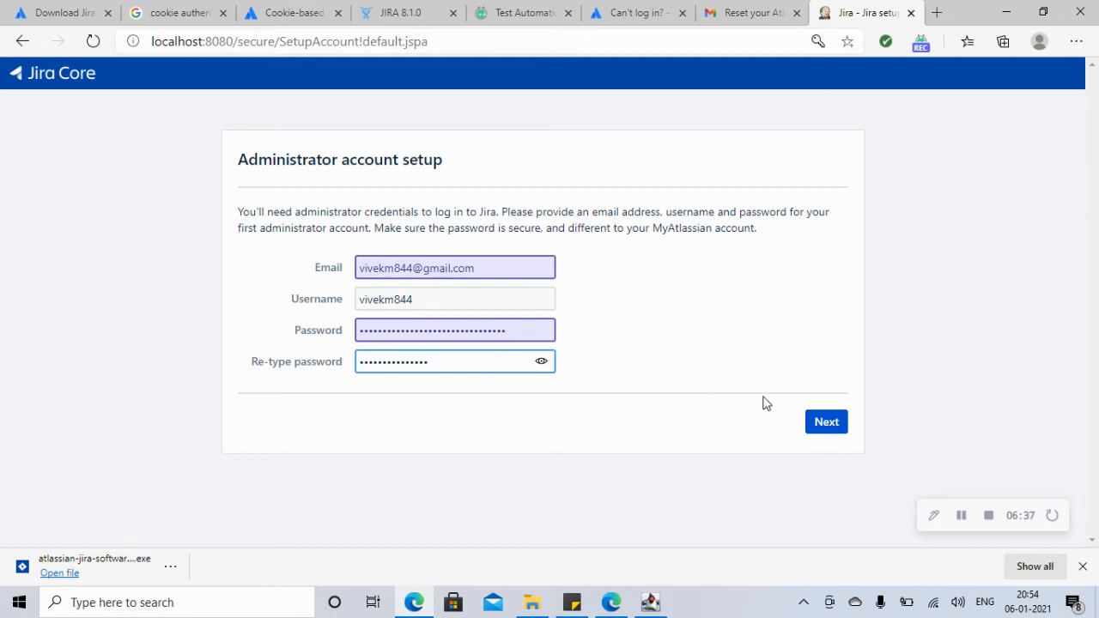
{"action": "left_click", "coordinate": [830, 425]}
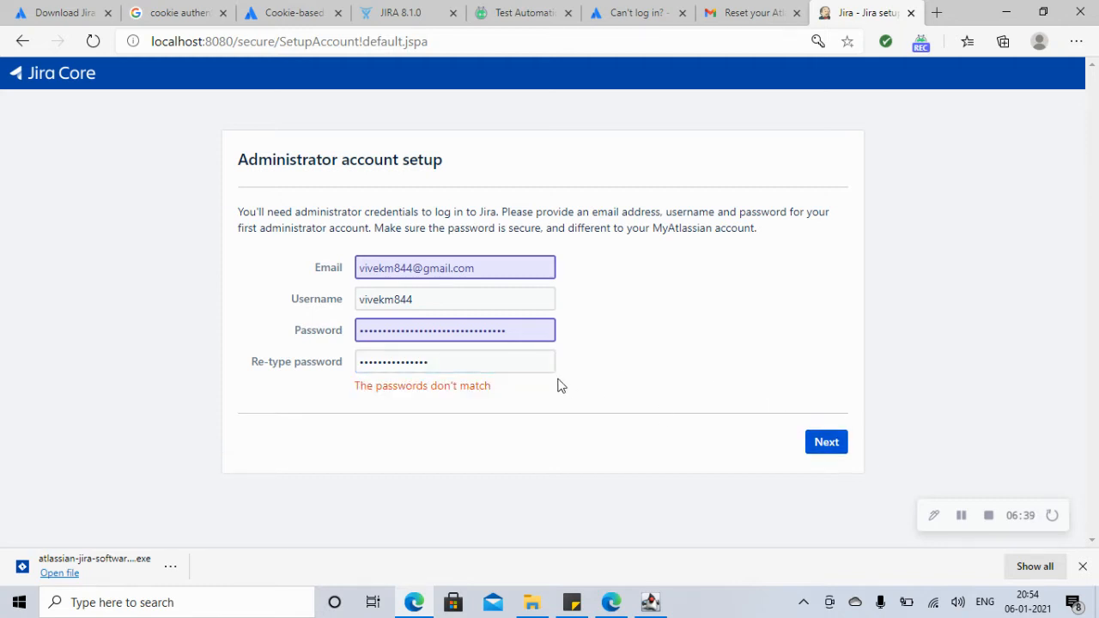
{"action": "left_click", "coordinate": [525, 332]}
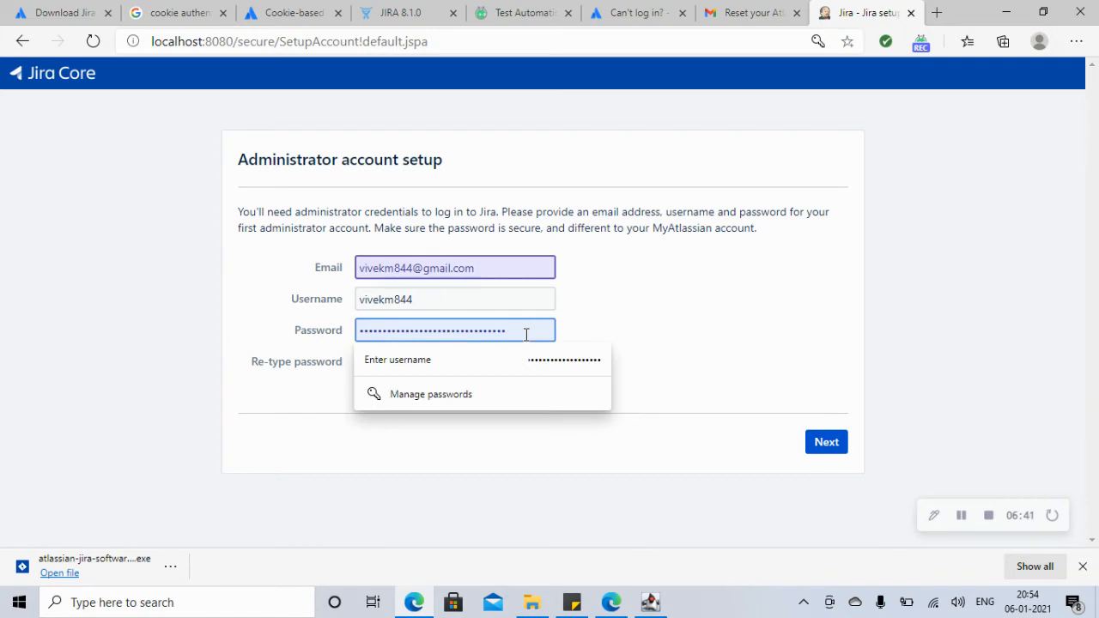
{"action": "key", "text": "BackSpace"}
{"action": "key", "text": "BackSpace"}
{"action": "key", "text": "BackSpace"}
{"action": "key", "text": "BackSpace"}
{"action": "key", "text": "BackSpace"}
{"action": "key", "text": "BackSpace"}
{"action": "key", "text": "BackSpace"}
{"action": "key", "text": "BackSpace"}
{"action": "key", "text": "BackSpace"}
{"action": "key", "text": "BackSpace"}
{"action": "key", "text": "BackSpace"}
{"action": "key", "text": "BackSpace"}
{"action": "key", "text": "BackSpace"}
{"action": "key", "text": "BackSpace"}
{"action": "key", "text": "BackSpace"}
{"action": "key", "text": "BackSpace"}
{"action": "key", "text": "BackSpace"}
{"action": "key", "text": "BackSpace"}
{"action": "key", "text": "BackSpace"}
{"action": "key", "text": "BackSpace"}
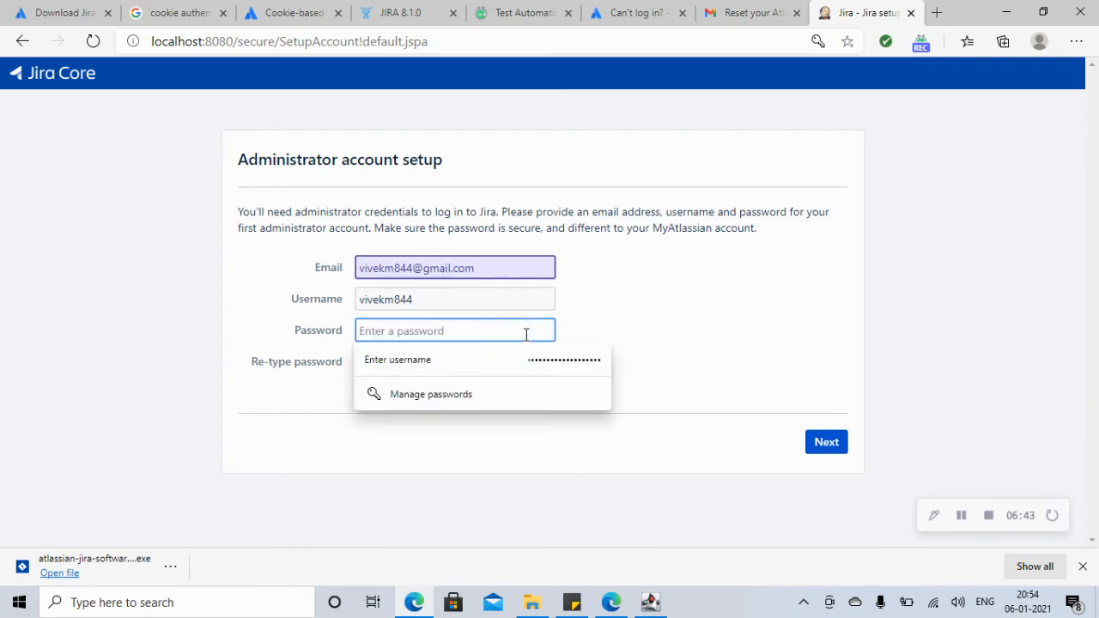
{"action": "left_click", "coordinate": [962, 515]}
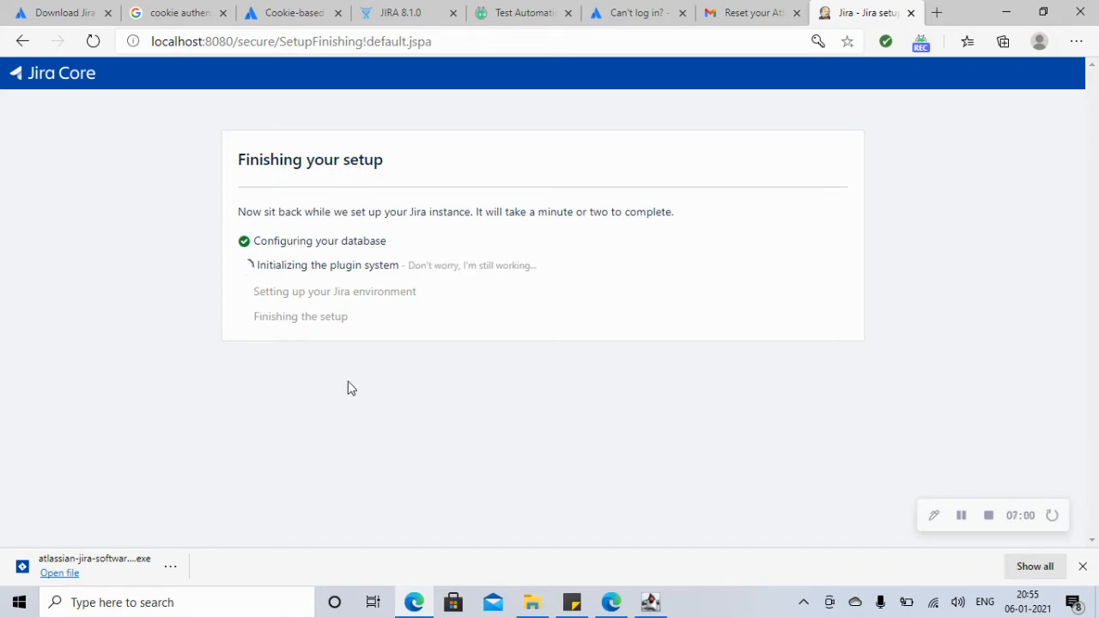
Step: Get started, keep English (India), skip the avatar, and begin creating a new project
{"action": "left_click", "coordinate": [961, 515]}
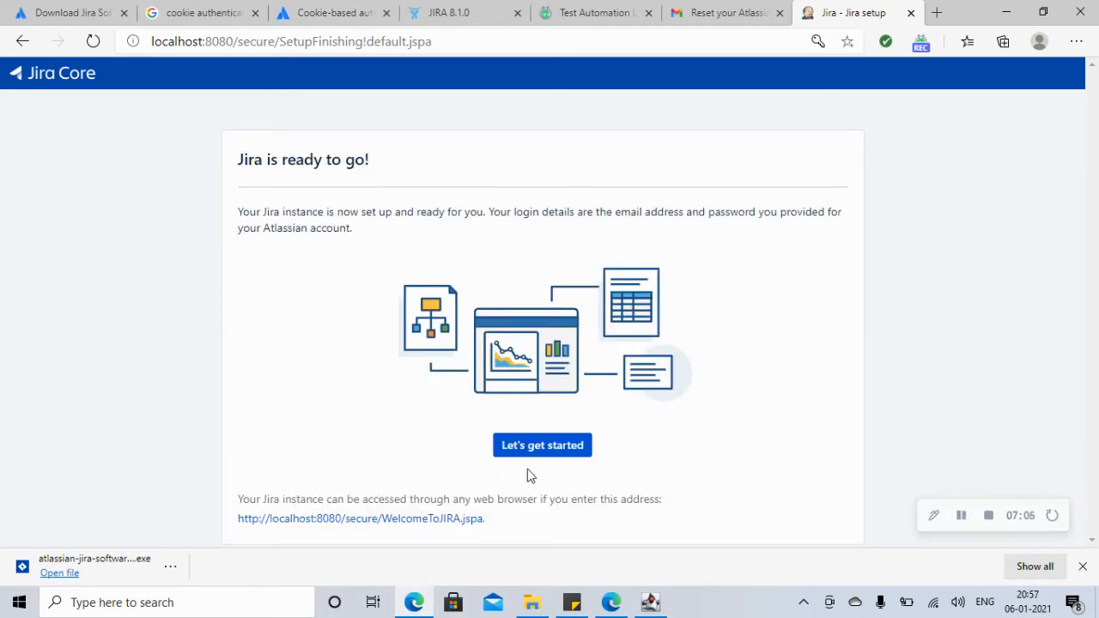
{"action": "left_click", "coordinate": [544, 448]}
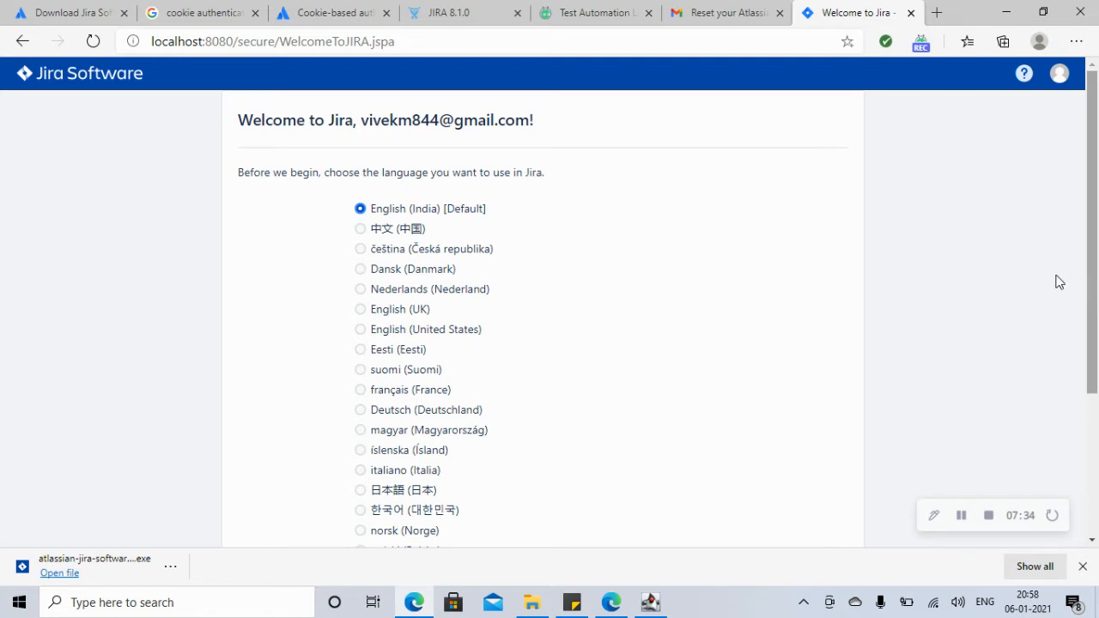
{"action": "left_click_drag", "start_coordinate": [1089, 301], "coordinate": [1097, 457]}
{"action": "left_click", "coordinate": [813, 526]}
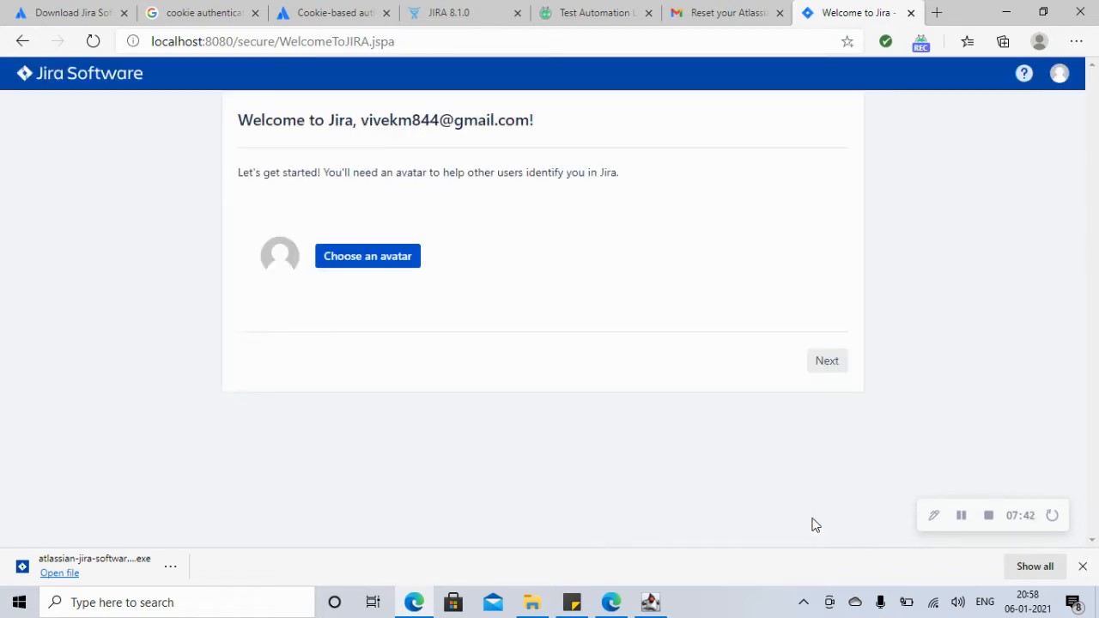
{"action": "left_click", "coordinate": [828, 362]}
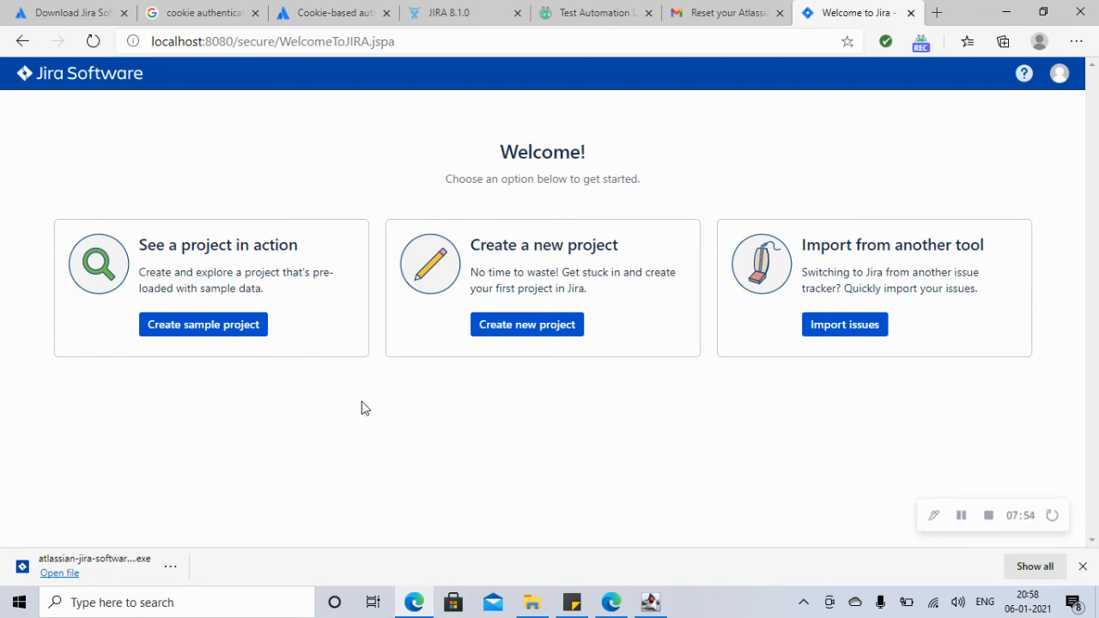
{"action": "left_click", "coordinate": [541, 335]}
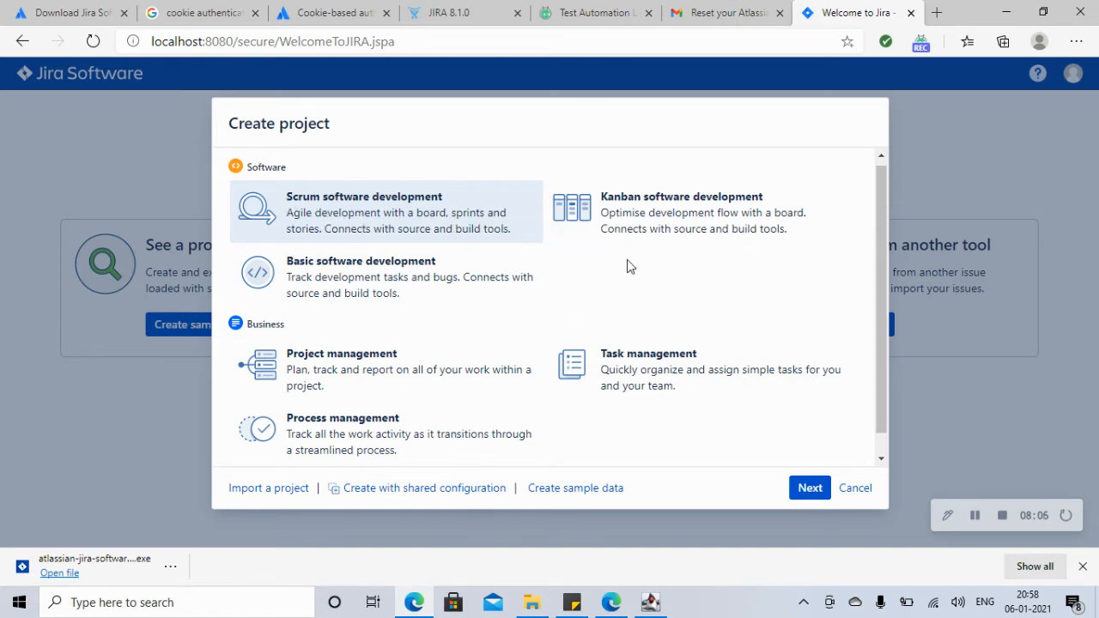
Step: Create a Scrum software development project named LearnJiraAPI with the key LEAR
{"action": "left_click", "coordinate": [809, 489]}
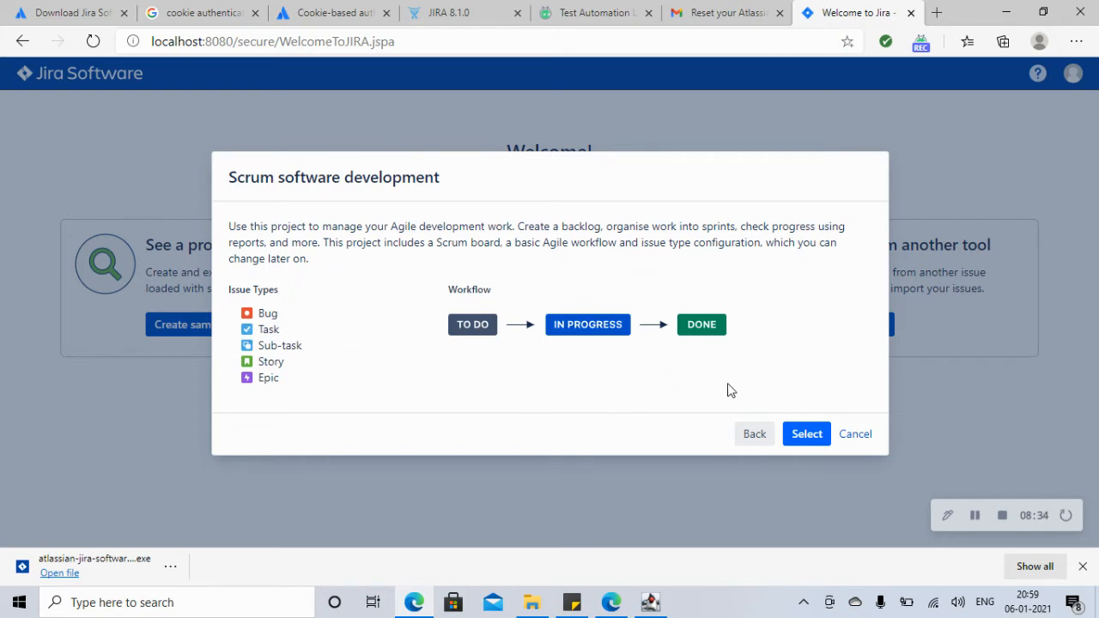
{"action": "left_click", "coordinate": [808, 435]}
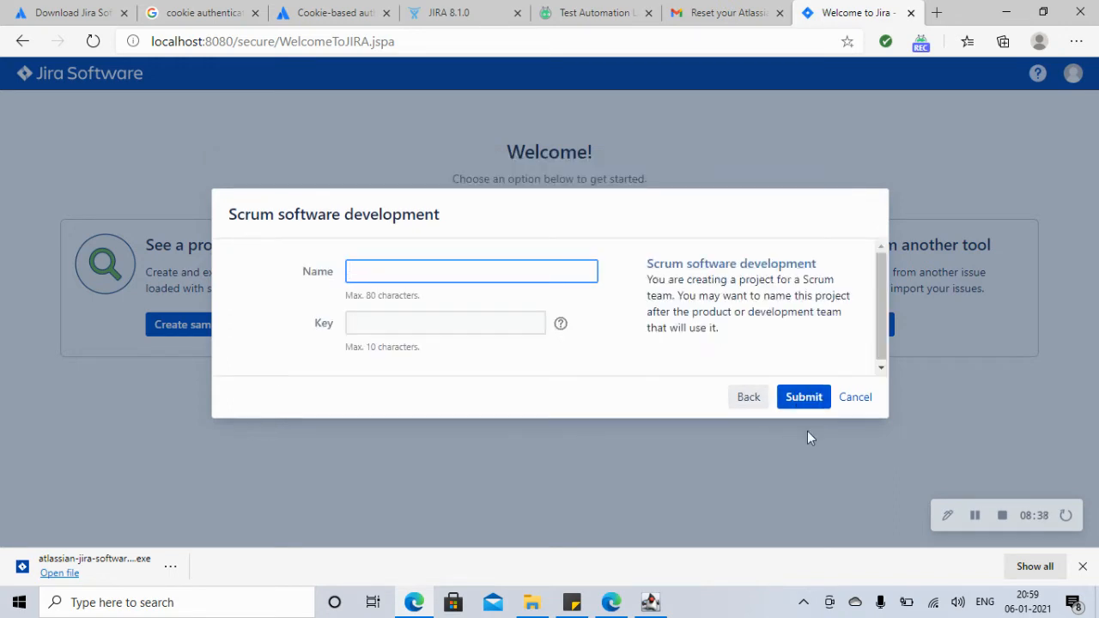
{"action": "type", "text": "LearnJira"}
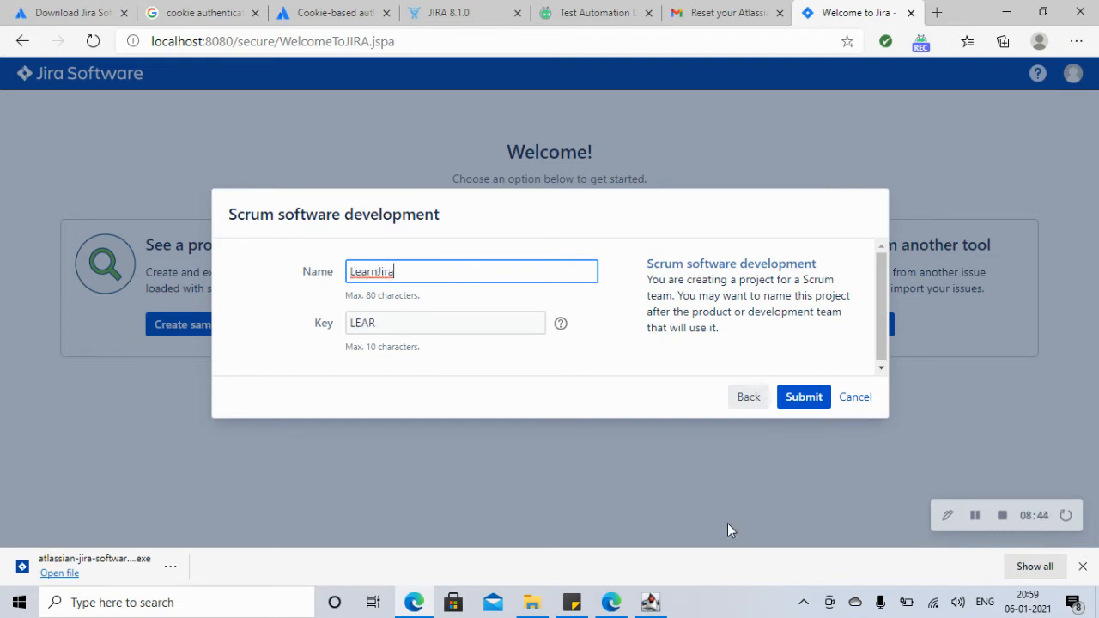
{"action": "left_click", "coordinate": [385, 323]}
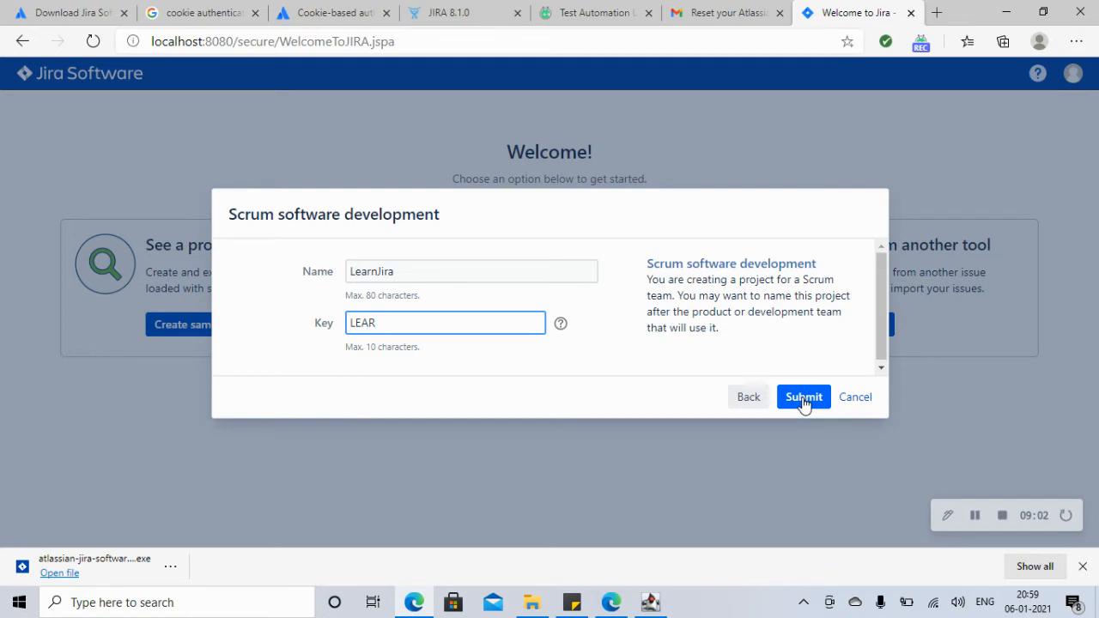
{"action": "left_click", "coordinate": [458, 273]}
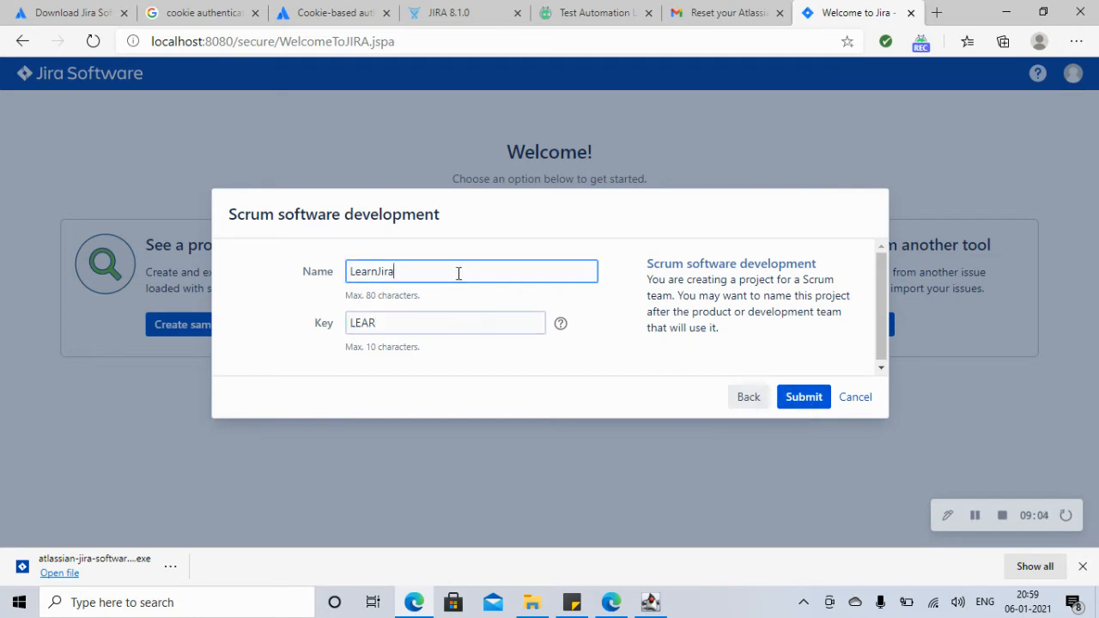
{"action": "type", "text": "API"}
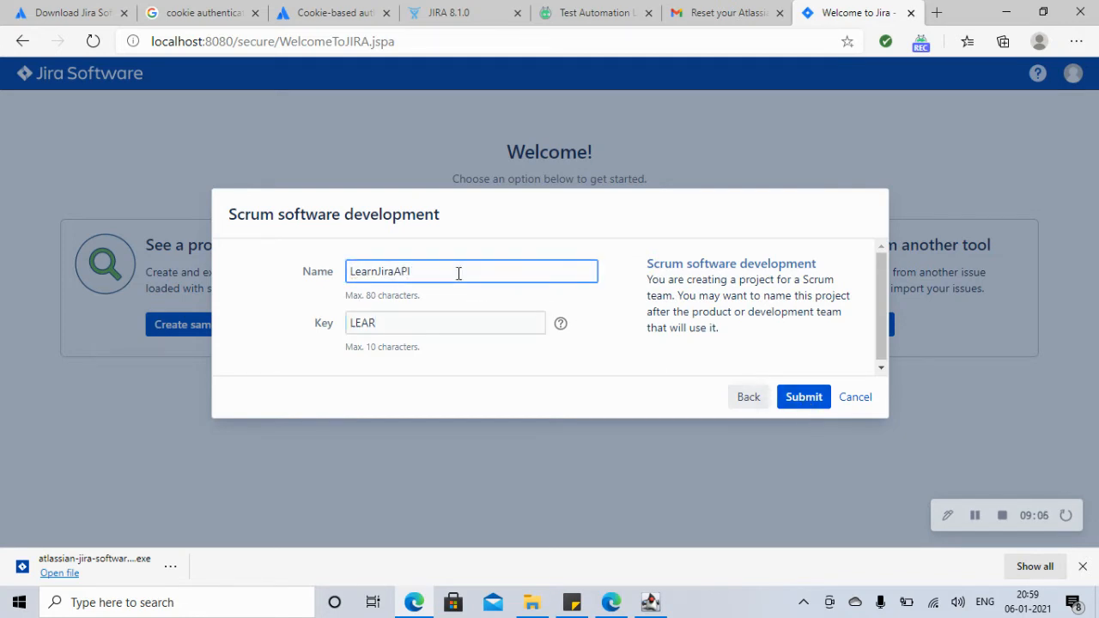
{"action": "left_click", "coordinate": [803, 398]}
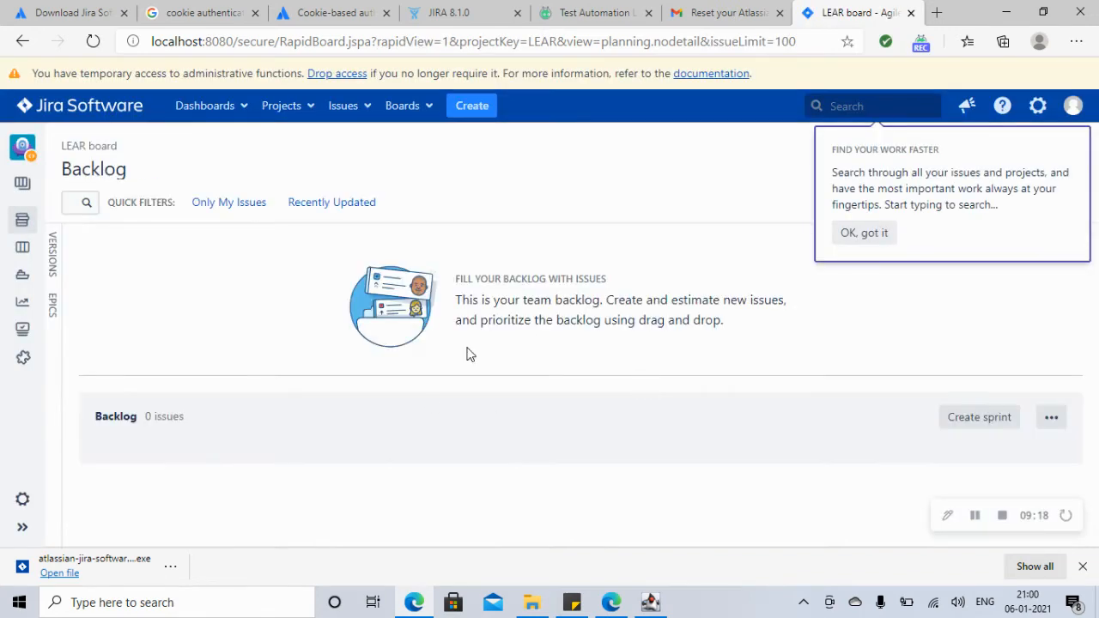
Step: Dismiss the search tip, filter the backlog to Only My Issues, and check the Issues menu
{"action": "left_click", "coordinate": [868, 232]}
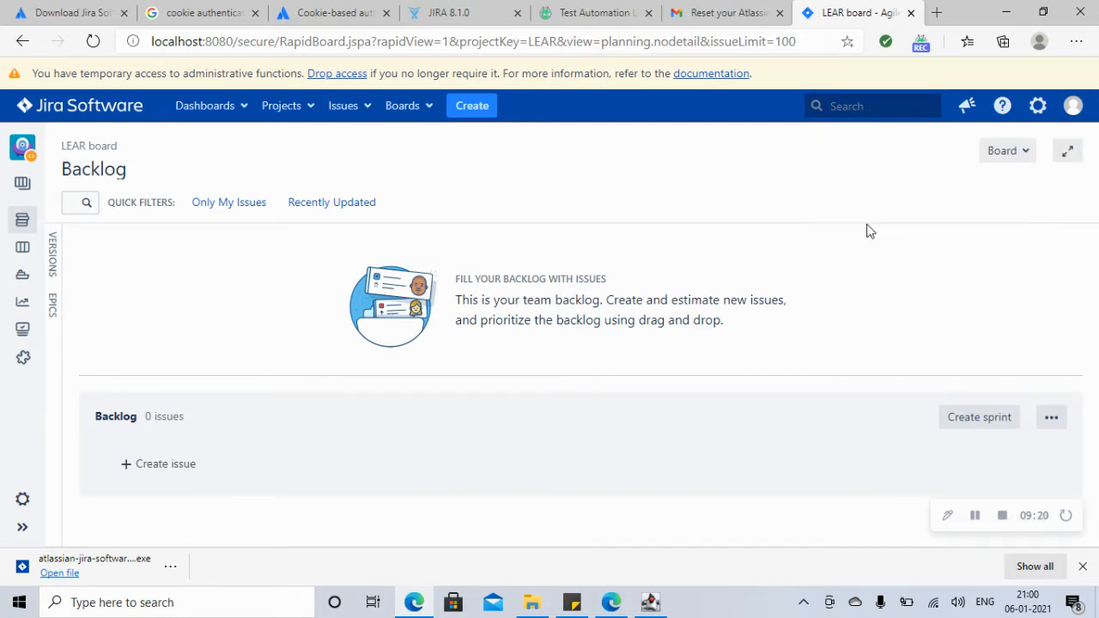
{"action": "left_click", "coordinate": [223, 206]}
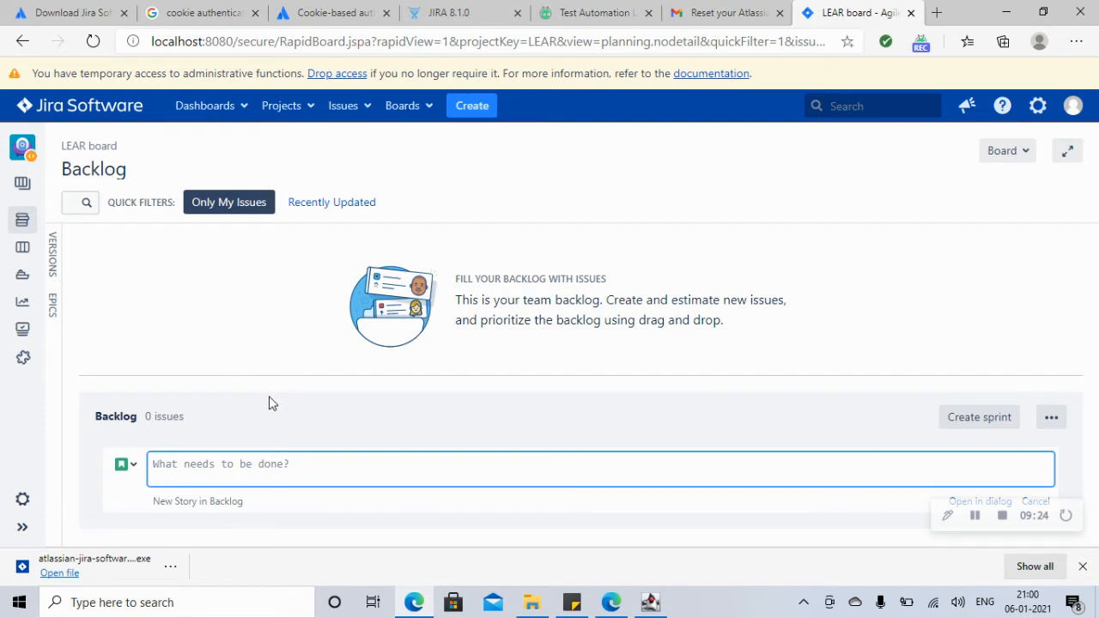
{"action": "left_click", "coordinate": [367, 107]}
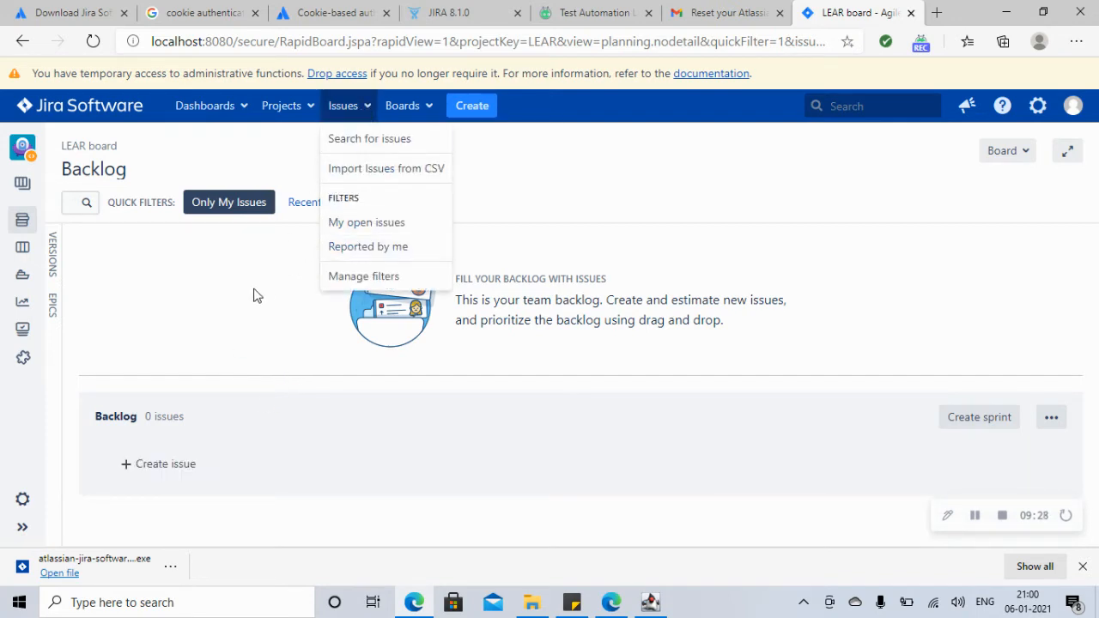
{"action": "left_click", "coordinate": [207, 293]}
Step: Start a new backlog issue, cancel it, and go to the Jira REST API reference
{"action": "mouse_move", "coordinate": [24, 187]}
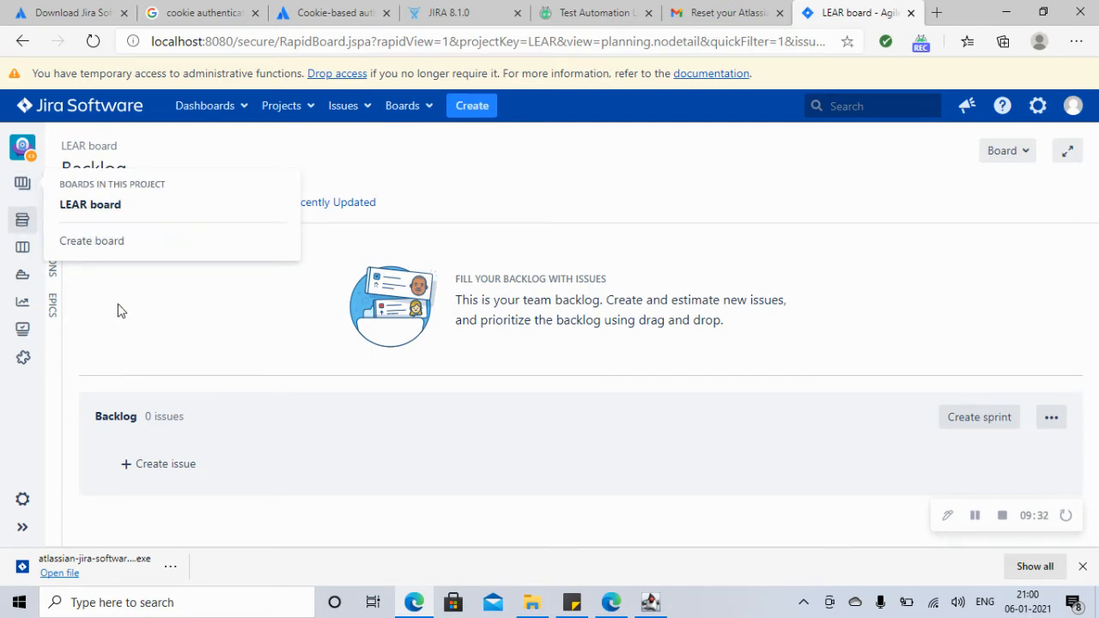
{"action": "left_click", "coordinate": [137, 467]}
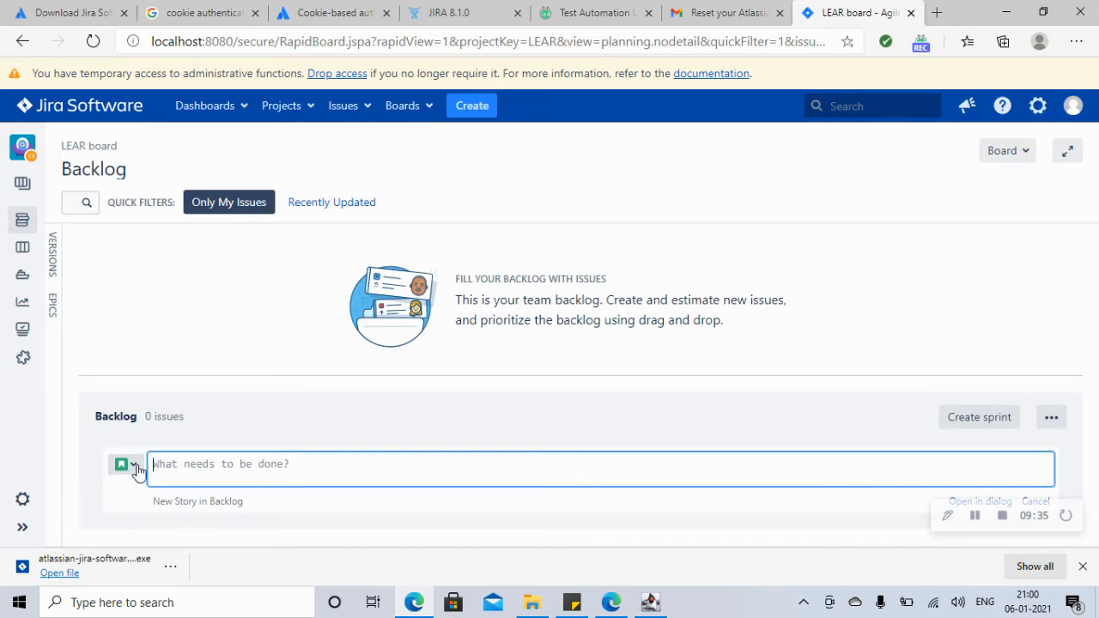
{"action": "left_click", "coordinate": [213, 304]}
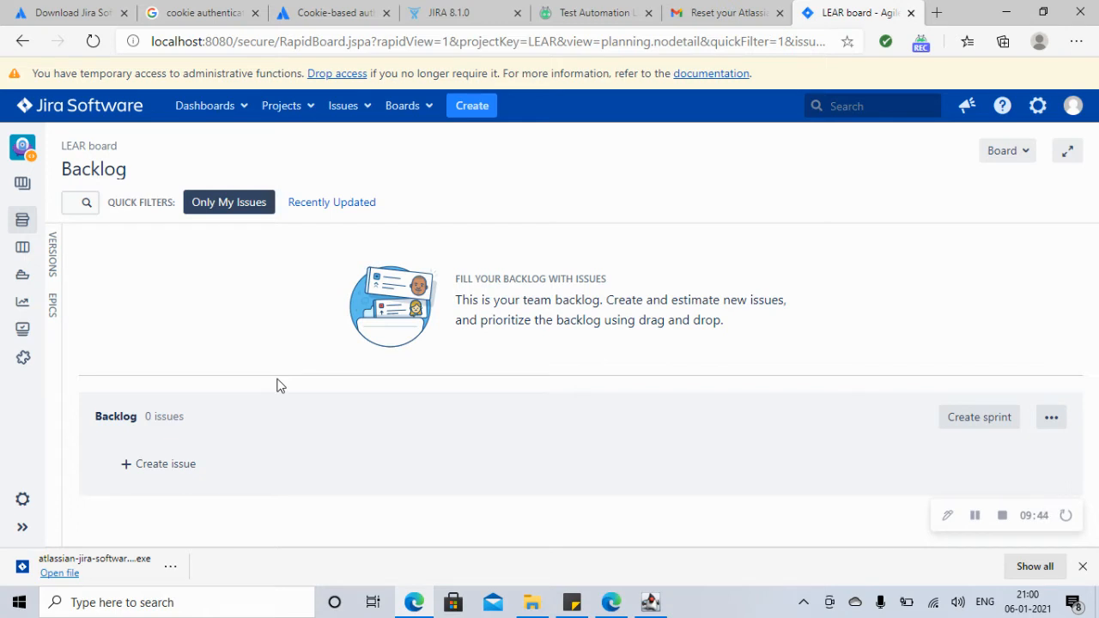
{"action": "left_click", "coordinate": [455, 18]}
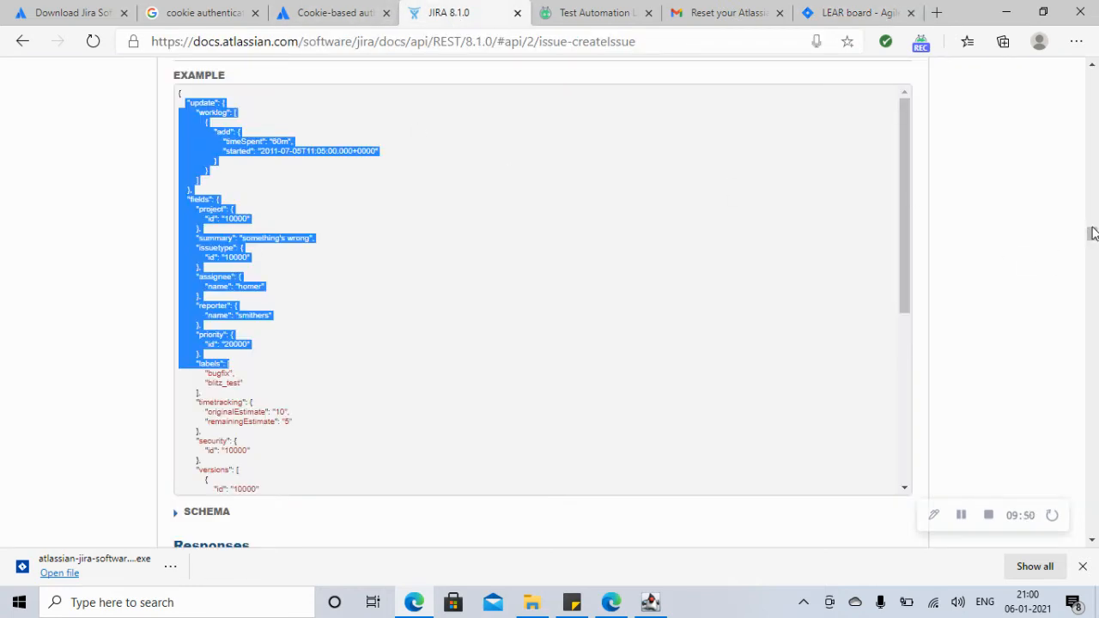
Step: Collapse the Create issue method and scroll the JIRA 8.1.0 reference back up to Getting started
{"action": "scroll", "coordinate": [1093, 234], "scroll_direction": "up", "scroll_amount": 3}
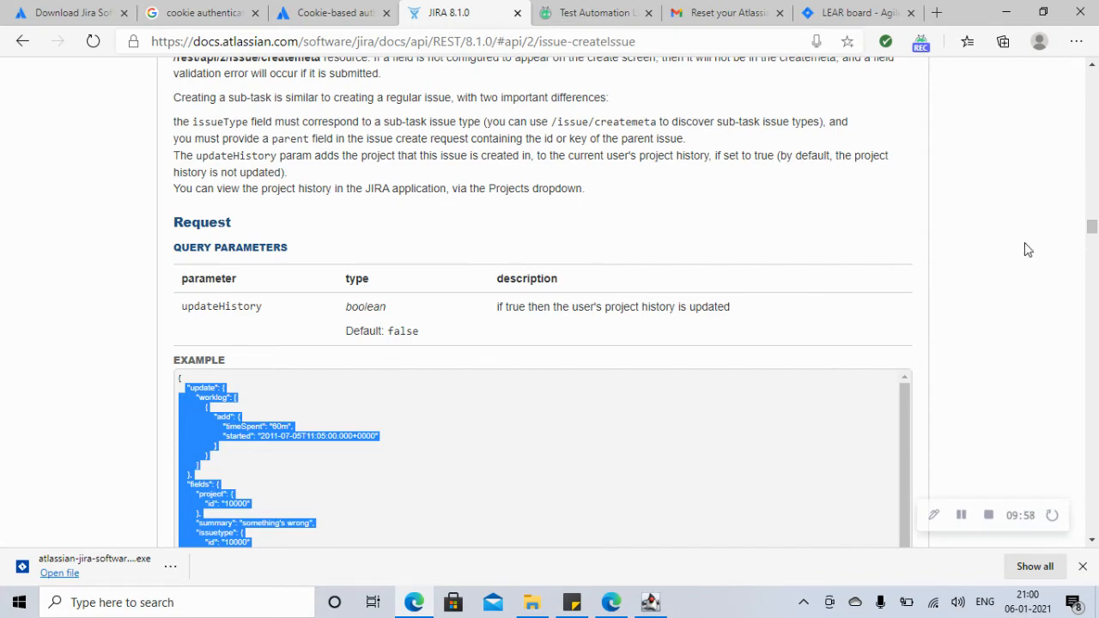
{"action": "scroll", "coordinate": [1092, 229], "scroll_direction": "up", "scroll_amount": 2}
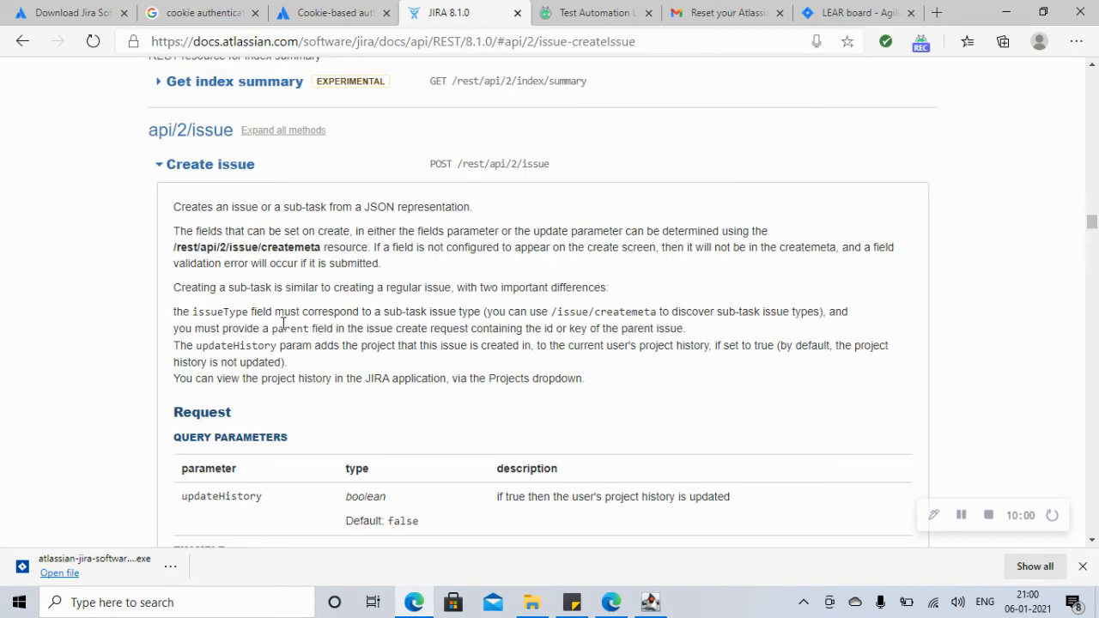
{"action": "left_click", "coordinate": [174, 166]}
{"action": "left_click_drag", "start_coordinate": [1093, 224], "coordinate": [1091, 99]}
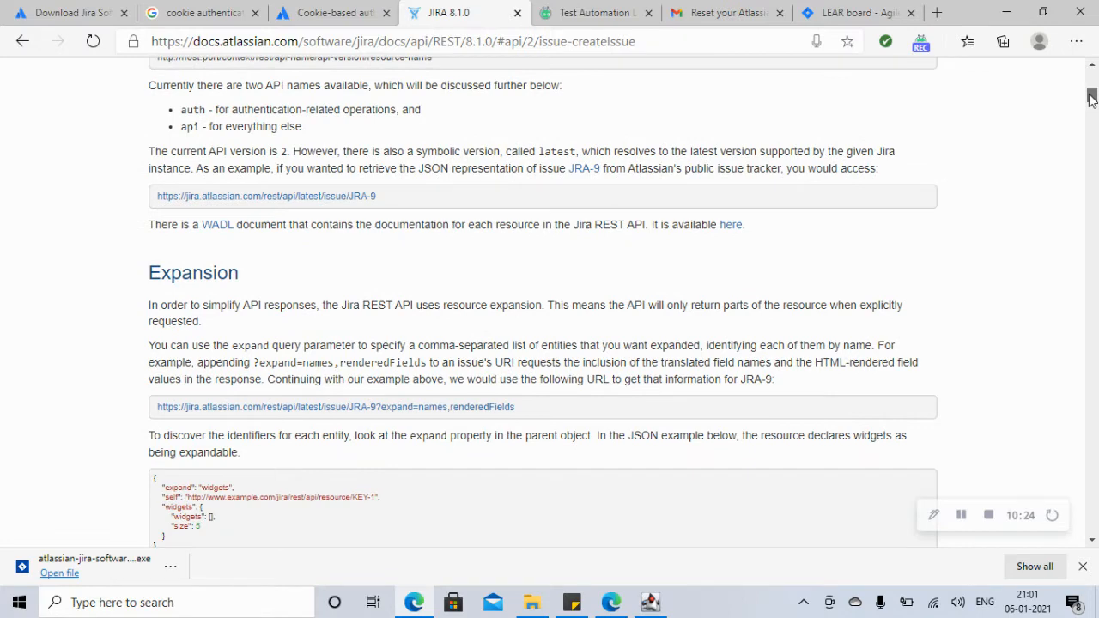
{"action": "left_click_drag", "start_coordinate": [1091, 100], "coordinate": [1092, 127]}
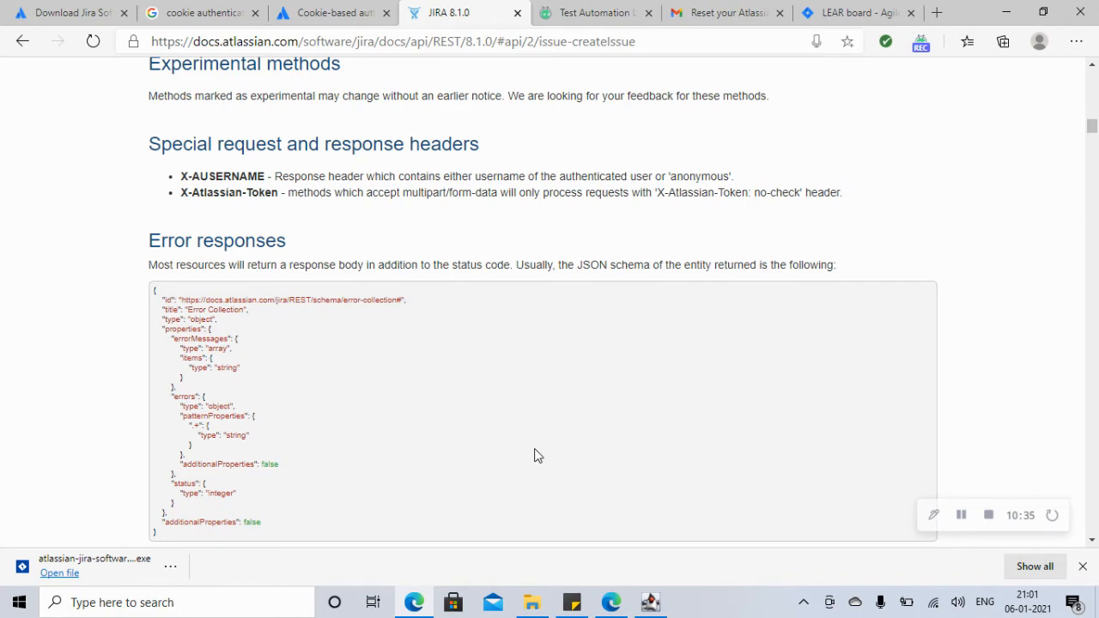
{"action": "left_click", "coordinate": [962, 515]}
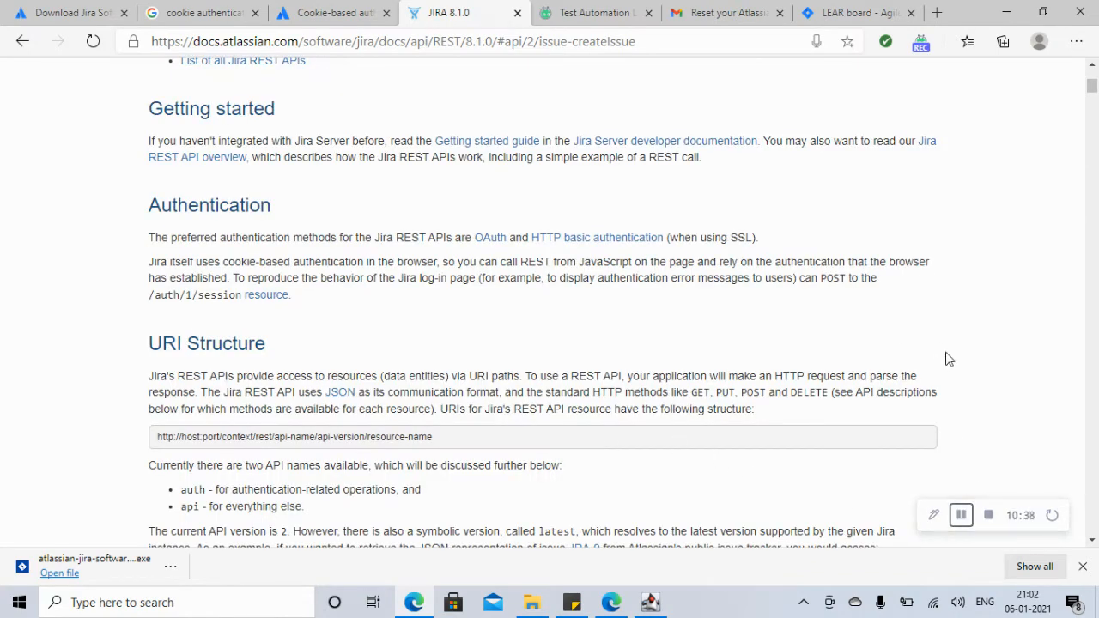
Step: Scroll the REST API reference from the title to Resources and back, then return to the LEAR backlog
{"action": "left_click_drag", "start_coordinate": [1093, 90], "coordinate": [1092, 81]}
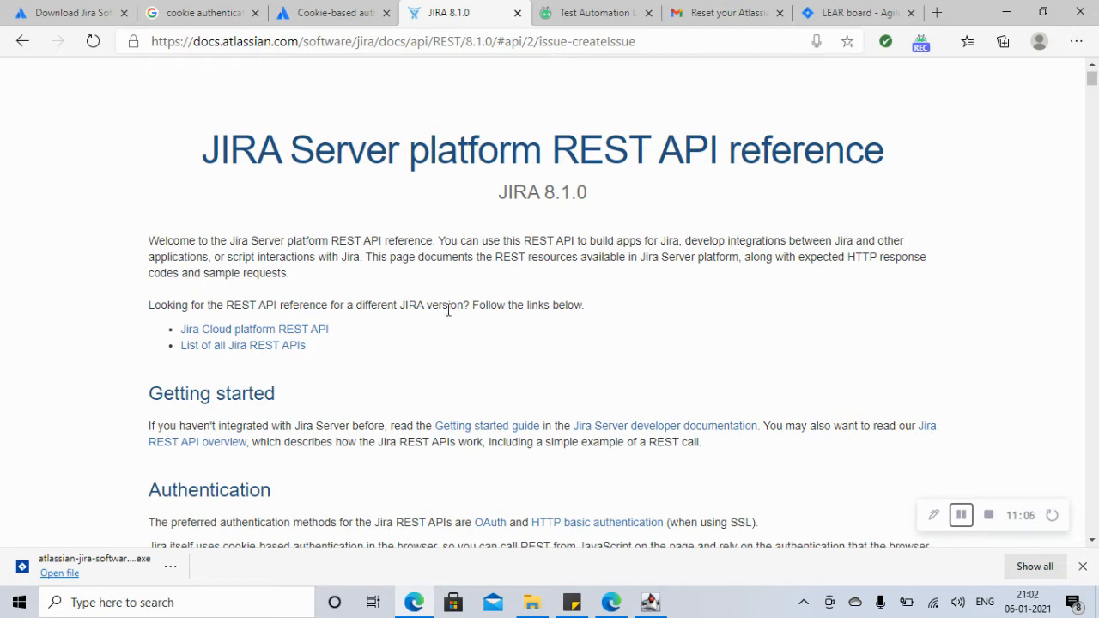
{"action": "left_click_drag", "start_coordinate": [1092, 79], "coordinate": [1093, 129]}
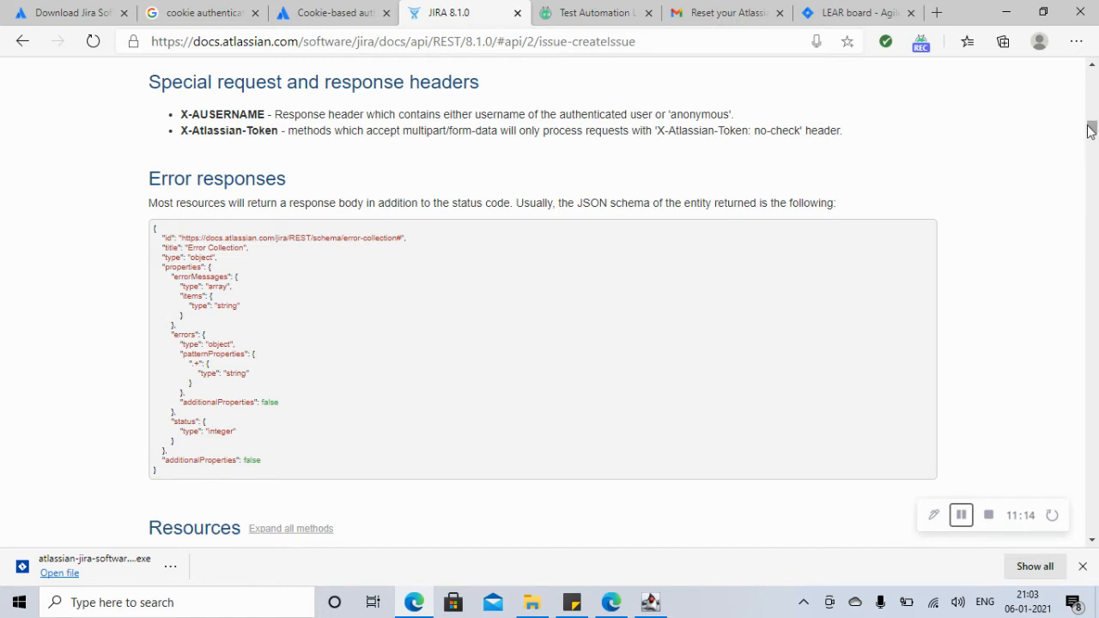
{"action": "left_click_drag", "start_coordinate": [1091, 128], "coordinate": [1091, 142]}
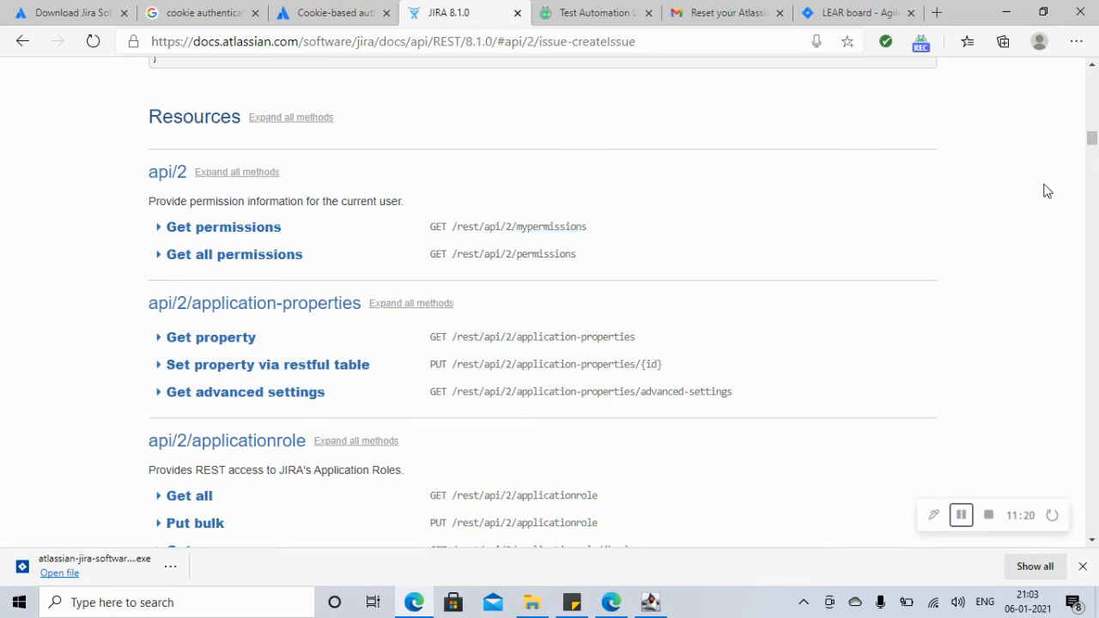
{"action": "left_click_drag", "start_coordinate": [1093, 146], "coordinate": [1093, 140]}
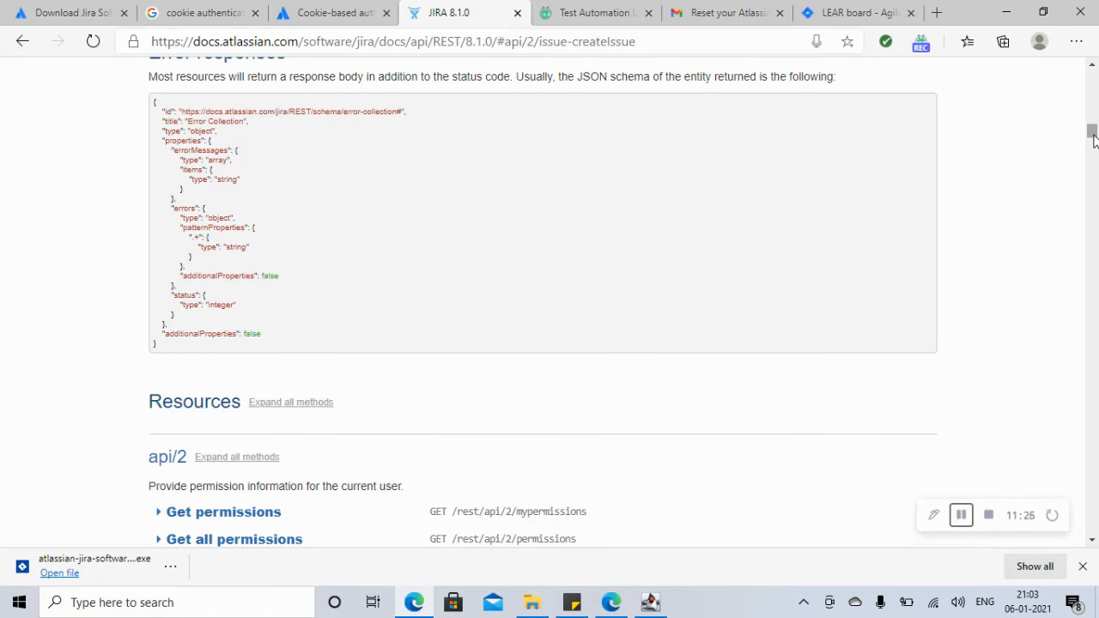
{"action": "left_click", "coordinate": [1093, 69]}
{"action": "scroll", "coordinate": [1093, 69], "scroll_direction": "up", "scroll_amount": 5}
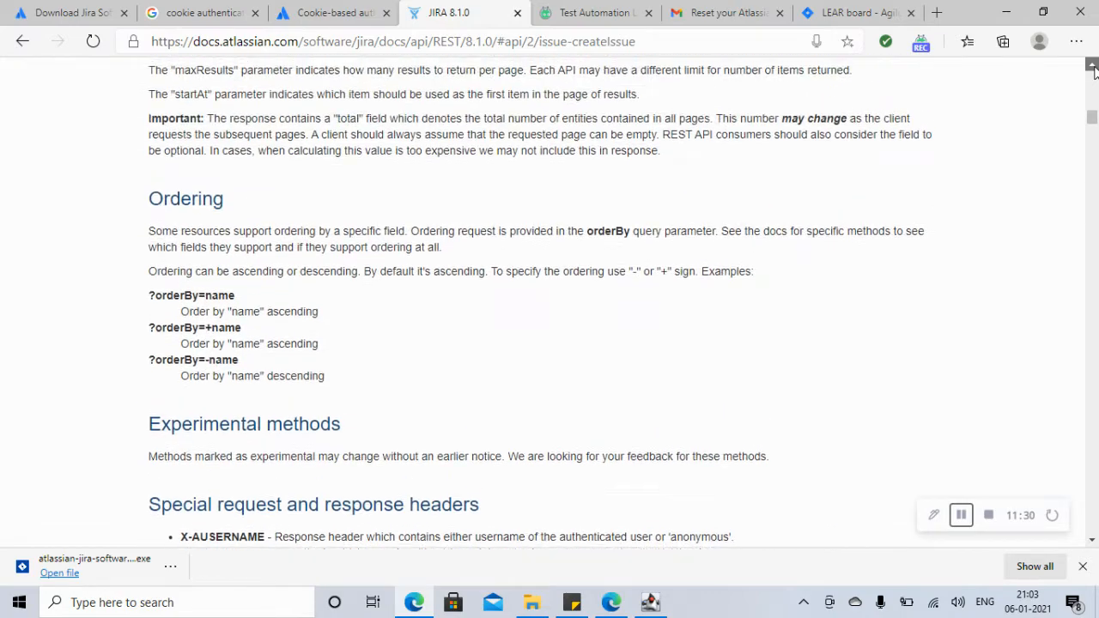
{"action": "left_click_drag", "start_coordinate": [1094, 120], "coordinate": [1093, 95]}
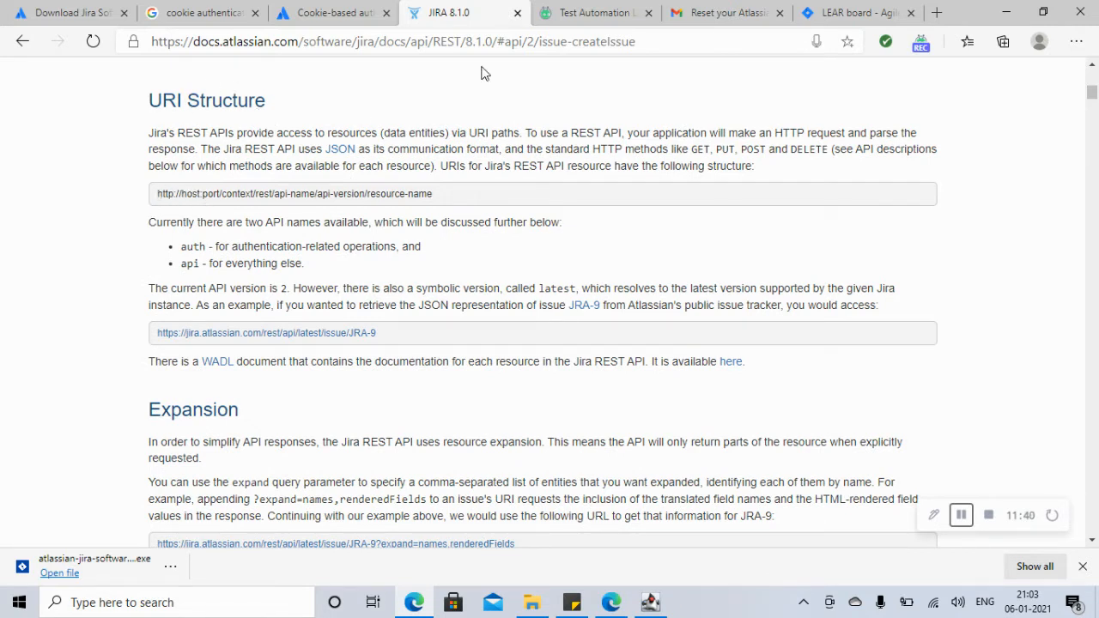
{"action": "left_click", "coordinate": [848, 17]}
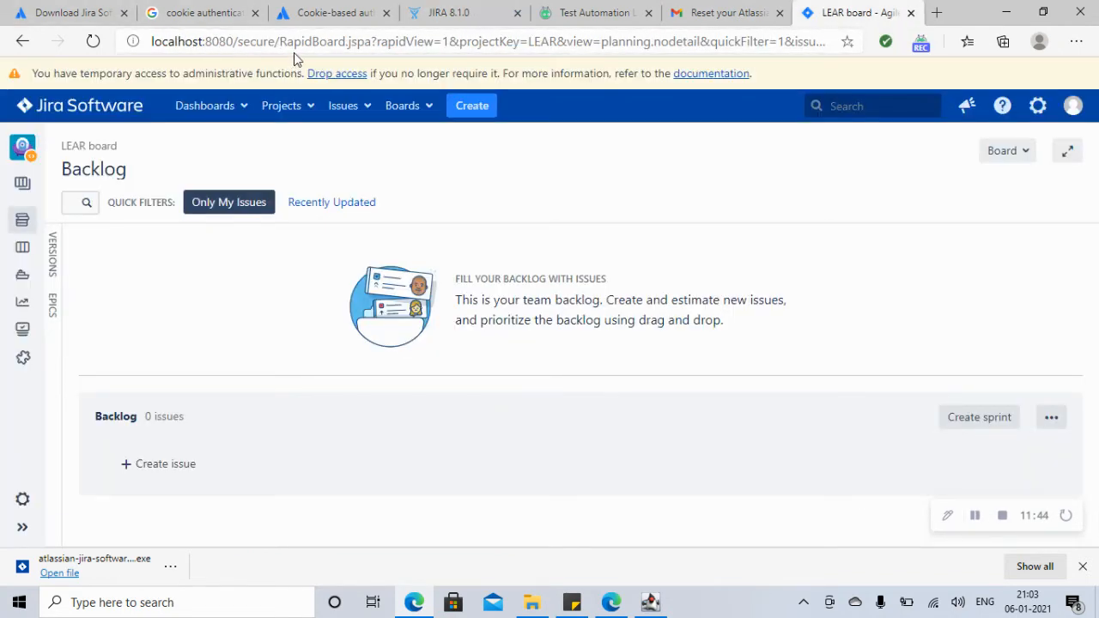
Step: Return to the JIRA 8.1.0 docs, then minimize Edge and the Tomcat console to show the desktop
{"action": "left_click", "coordinate": [444, 17]}
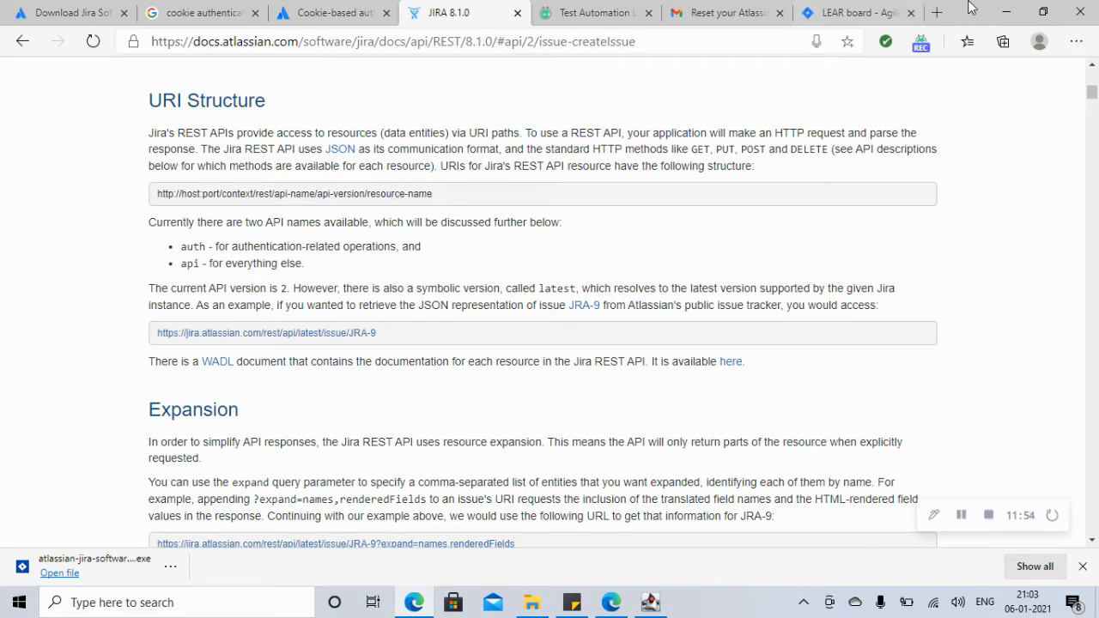
{"action": "left_click", "coordinate": [1009, 13]}
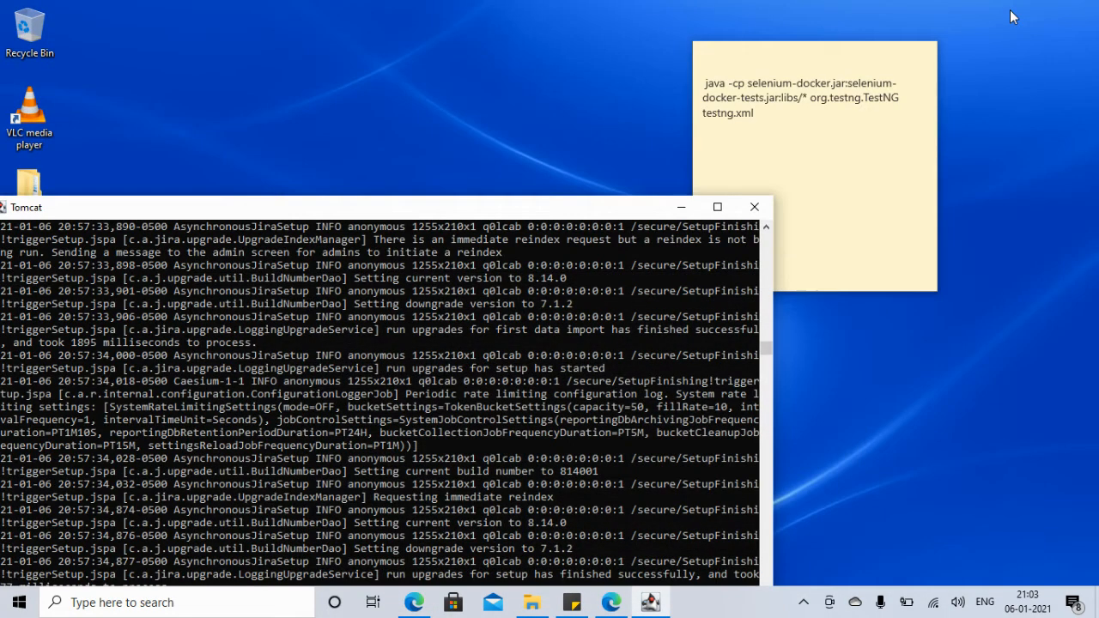
{"action": "left_click", "coordinate": [683, 207]}
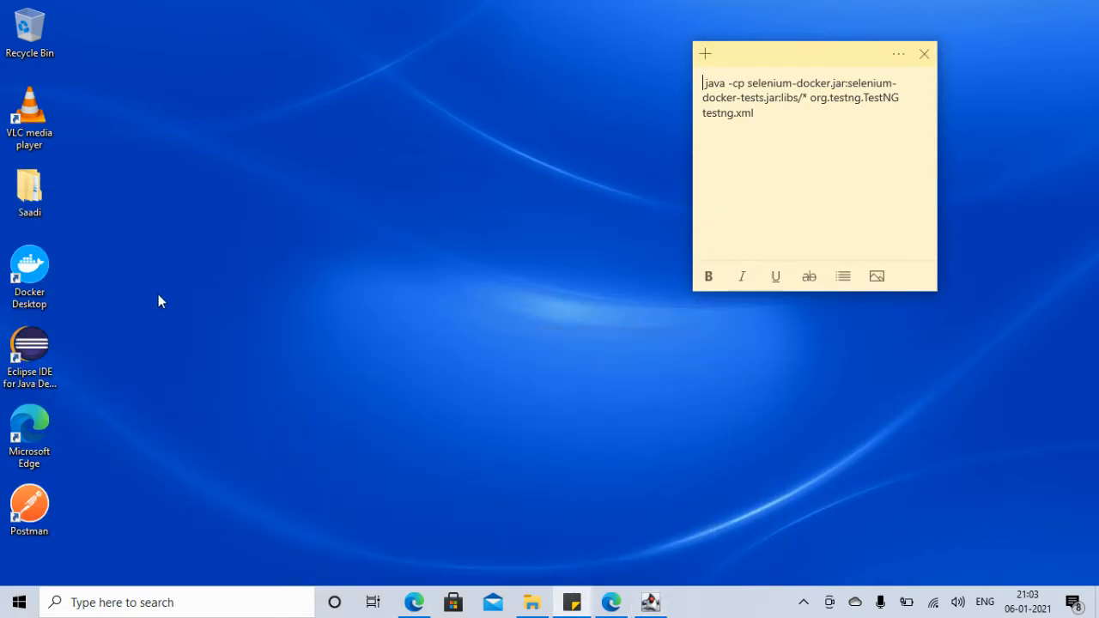
Step: Launch Postman and close the untitled GET request without saving its changes
{"action": "left_click", "coordinate": [36, 505]}
{"action": "double_click", "coordinate": [36, 505]}
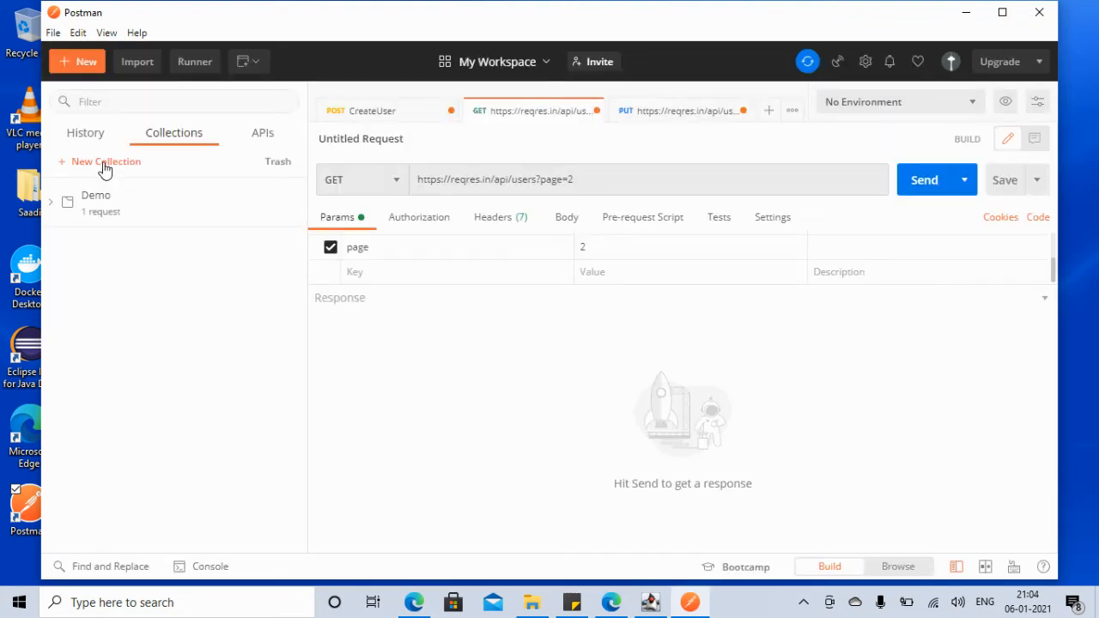
{"action": "left_click", "coordinate": [595, 111]}
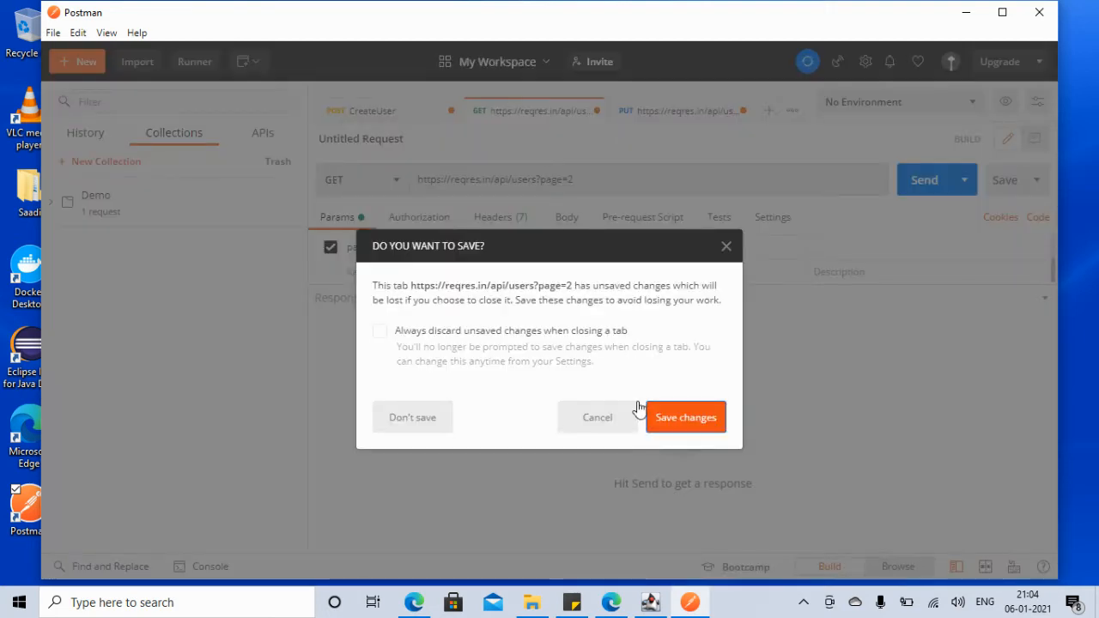
{"action": "left_click", "coordinate": [669, 422]}
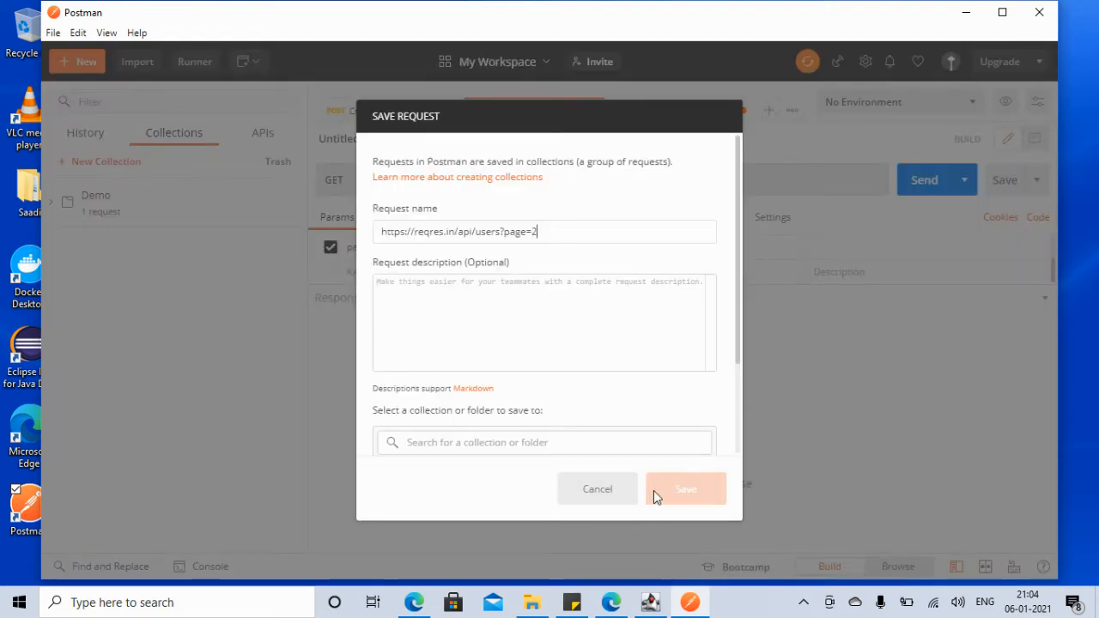
{"action": "left_click", "coordinate": [585, 501]}
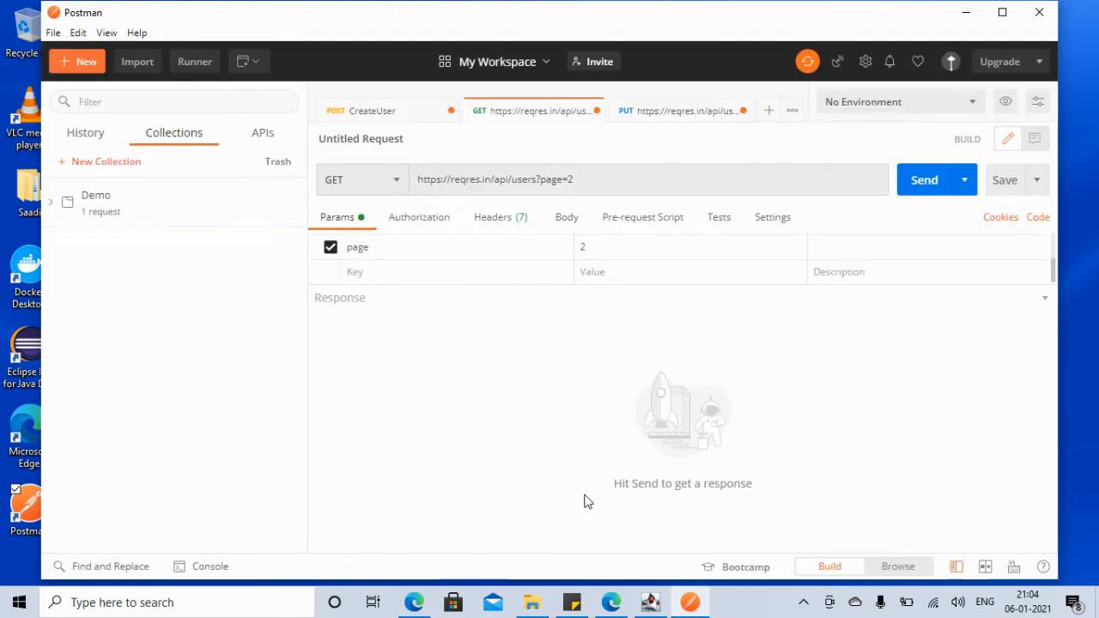
{"action": "left_click", "coordinate": [595, 111]}
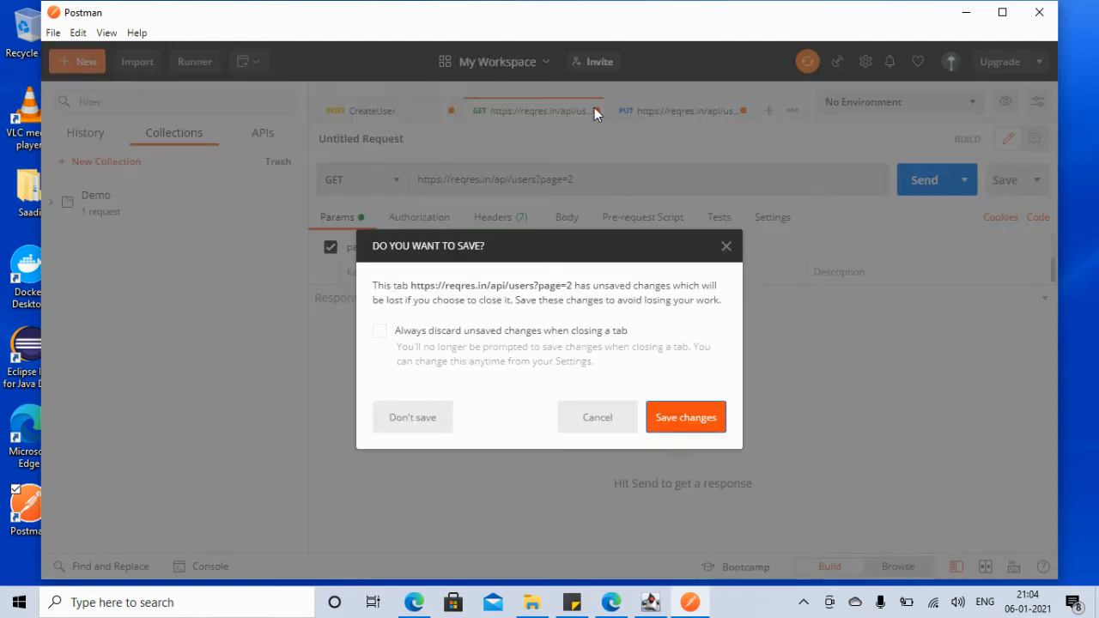
{"action": "left_click", "coordinate": [441, 418]}
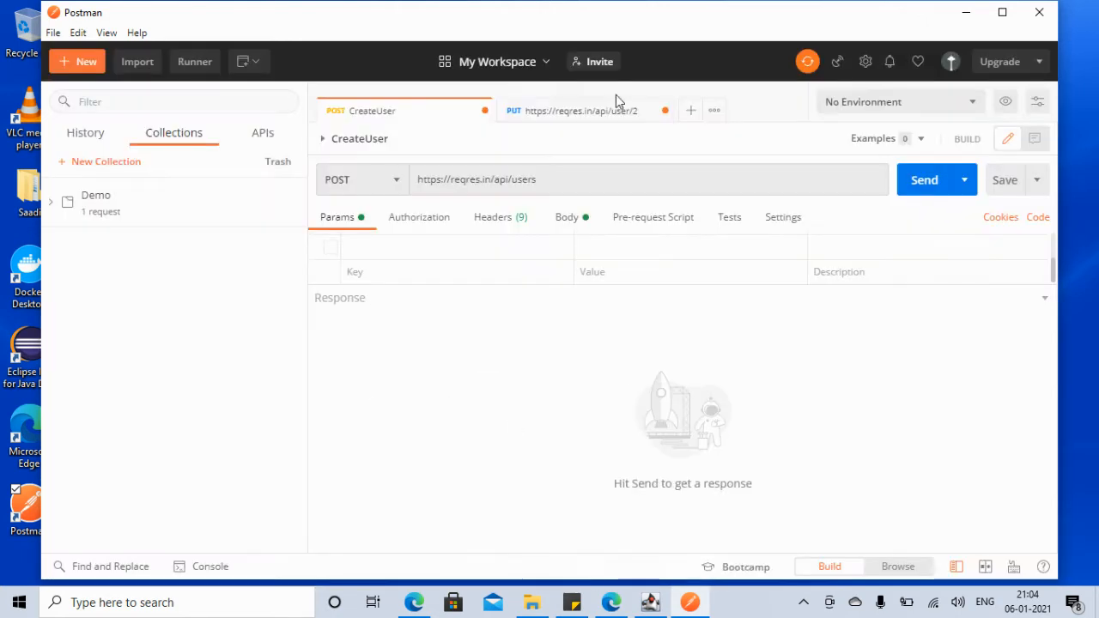
Step: Close the CreateUser and PUT user/2 requests without saving, and start a new collection
{"action": "left_click", "coordinate": [481, 110]}
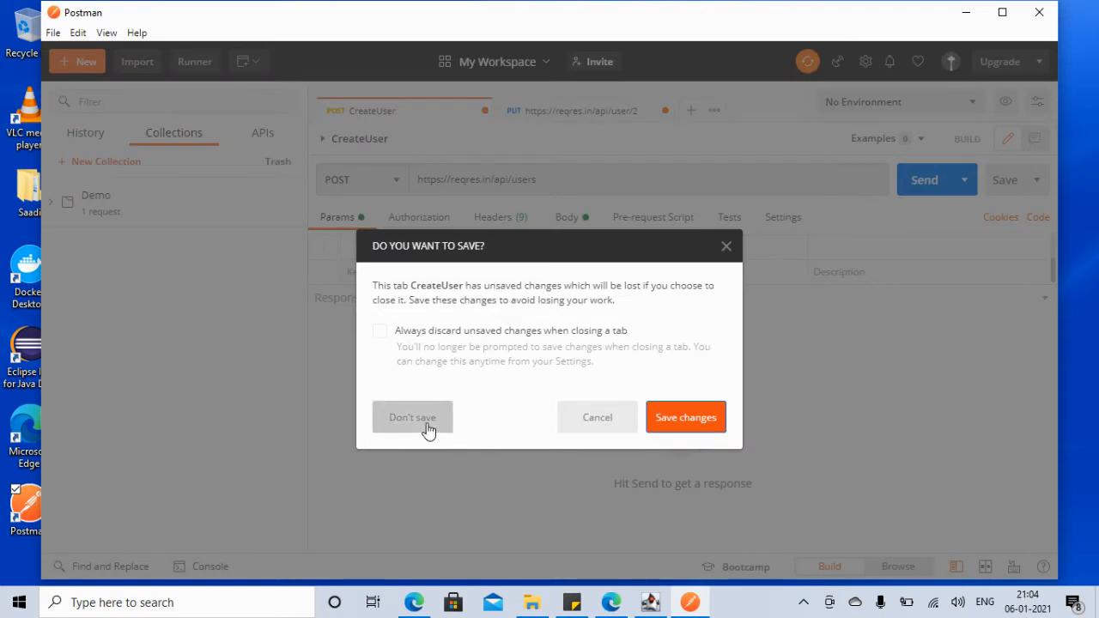
{"action": "left_click", "coordinate": [429, 423]}
{"action": "left_click", "coordinate": [483, 111]}
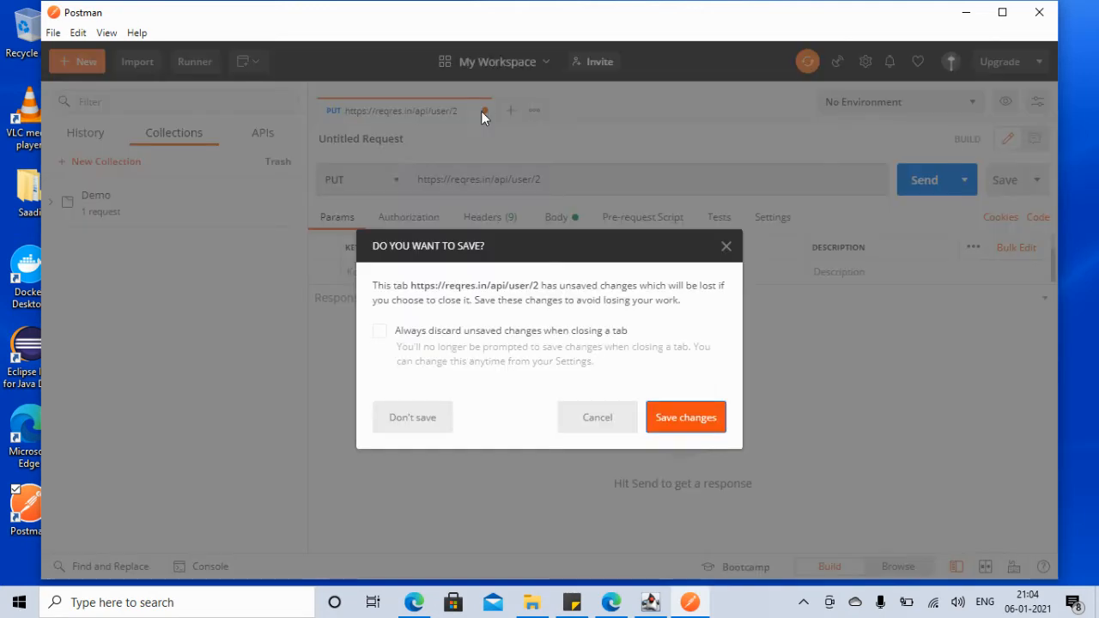
{"action": "left_click", "coordinate": [419, 429]}
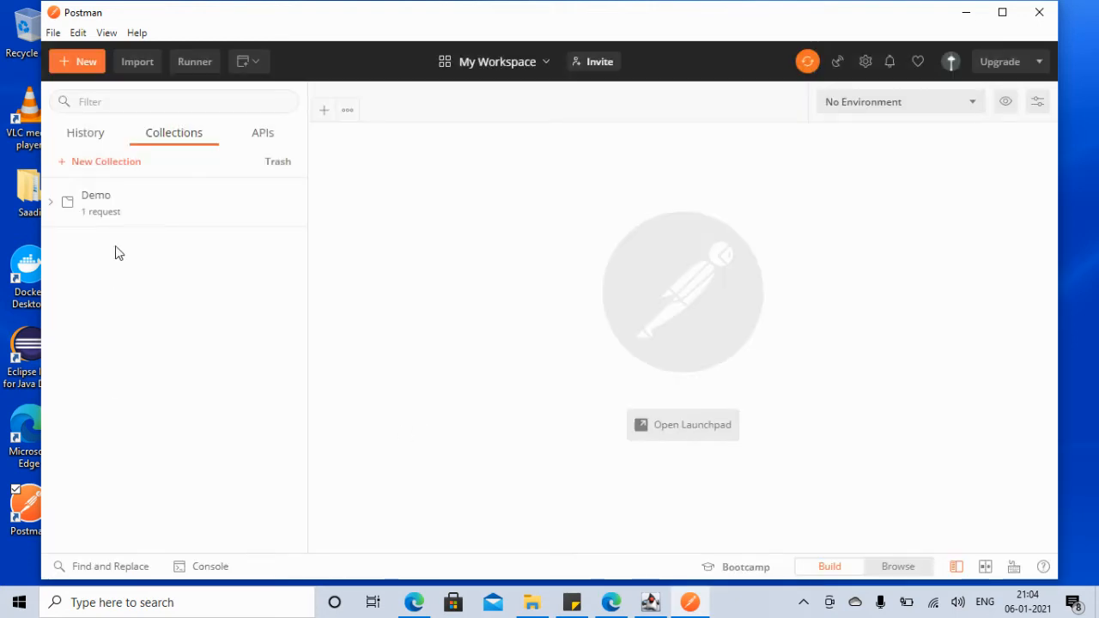
{"action": "left_click", "coordinate": [111, 163]}
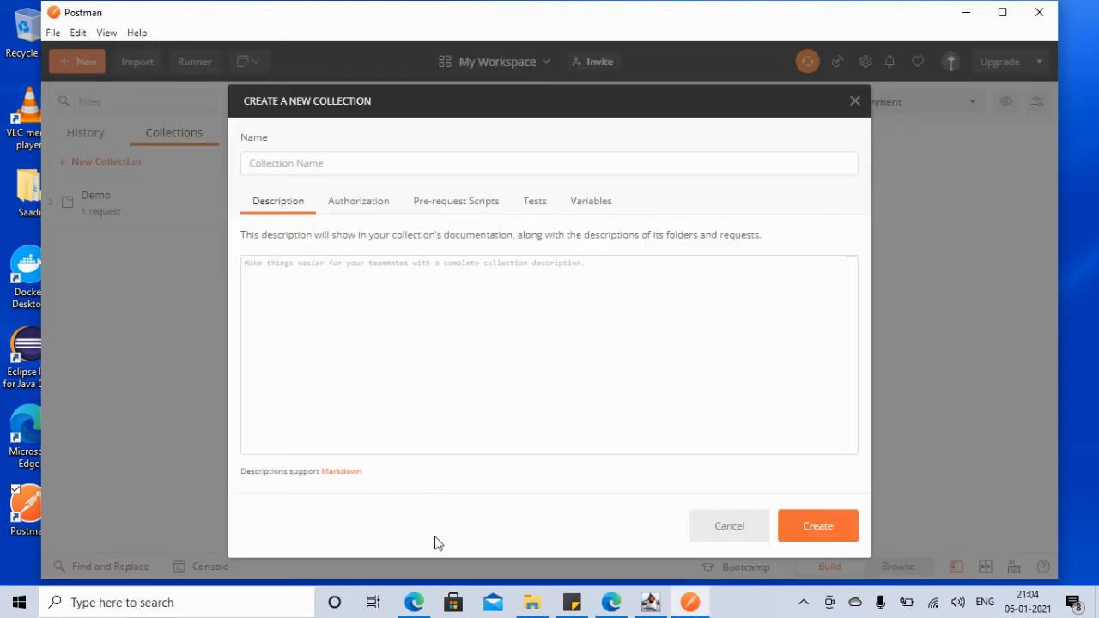
Step: Name the collection JiraAPI and create it, then open the New menu
{"action": "type", "text": "JiraAPI"}
{"action": "left_click", "coordinate": [825, 532]}
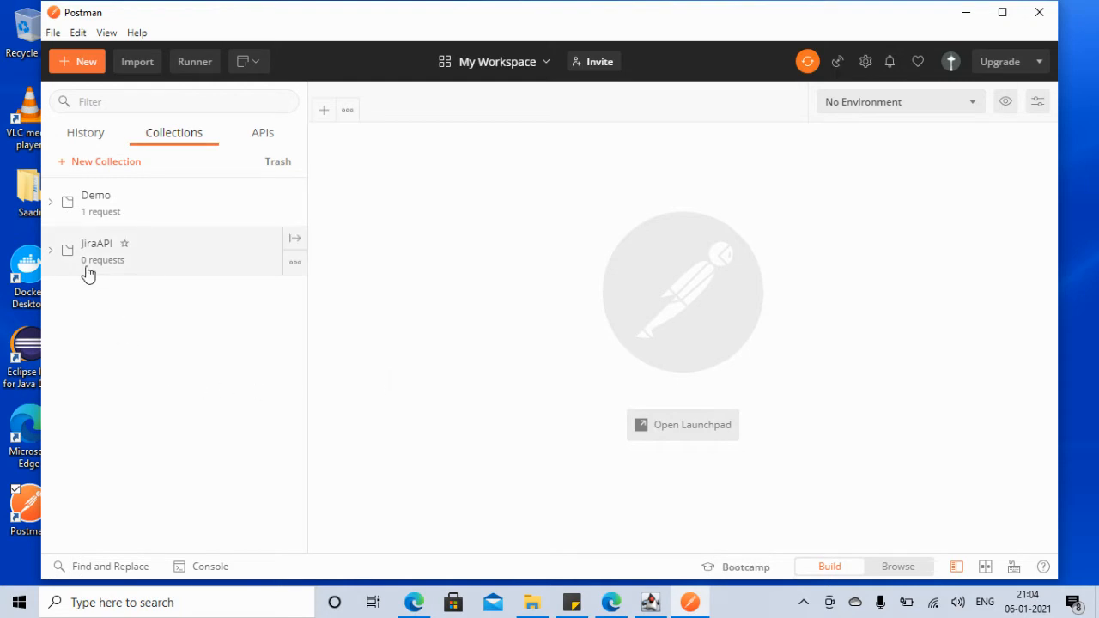
{"action": "left_click", "coordinate": [78, 62]}
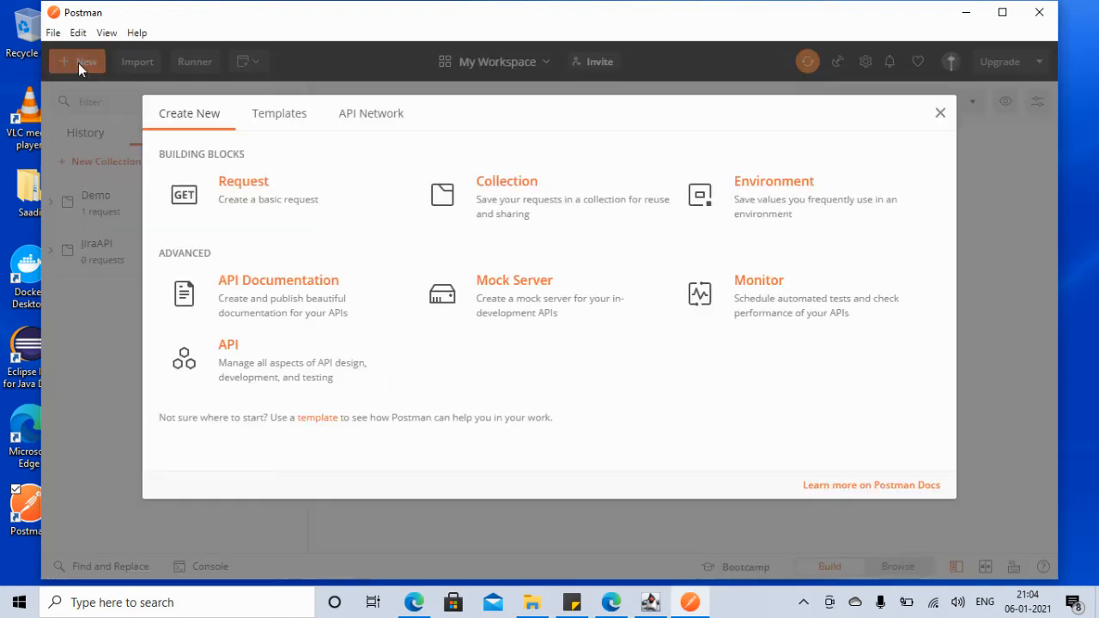
Step: Create a request named CreateIssue and save it into the JiraAPI collection
{"action": "left_click", "coordinate": [263, 210]}
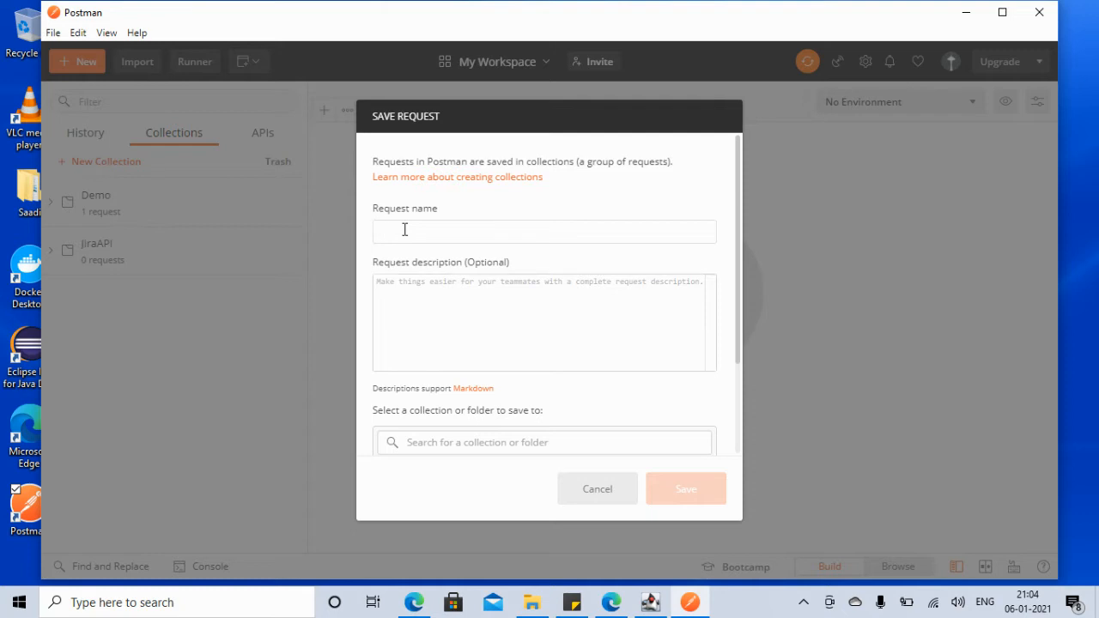
{"action": "type", "text": "eateIssue"}
{"action": "left_click", "coordinate": [549, 443]}
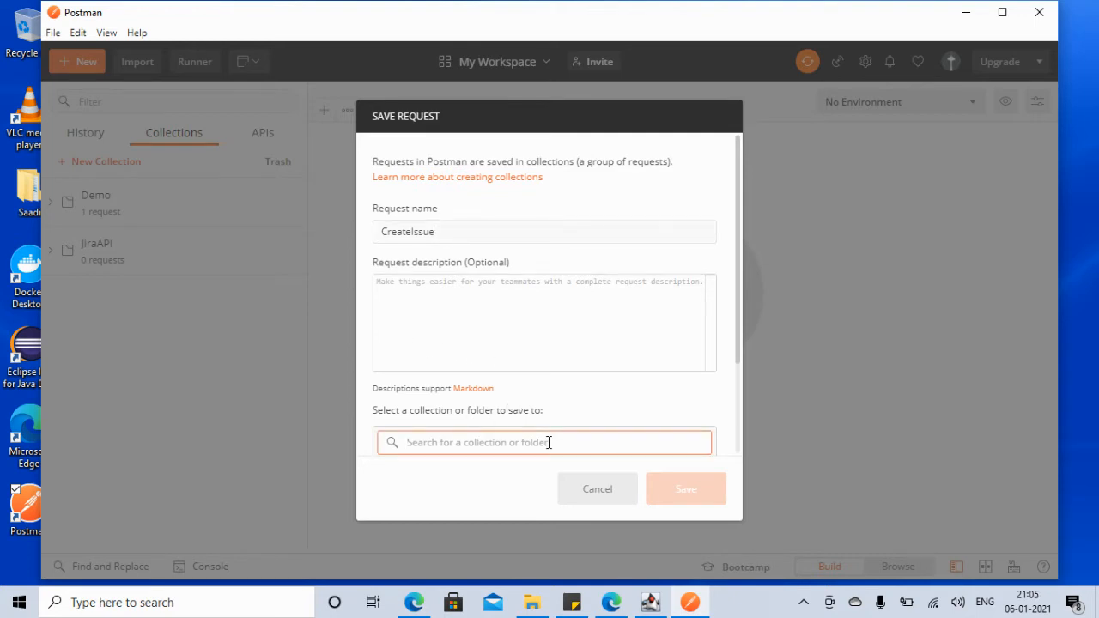
{"action": "type", "text": "JiraAPI"}
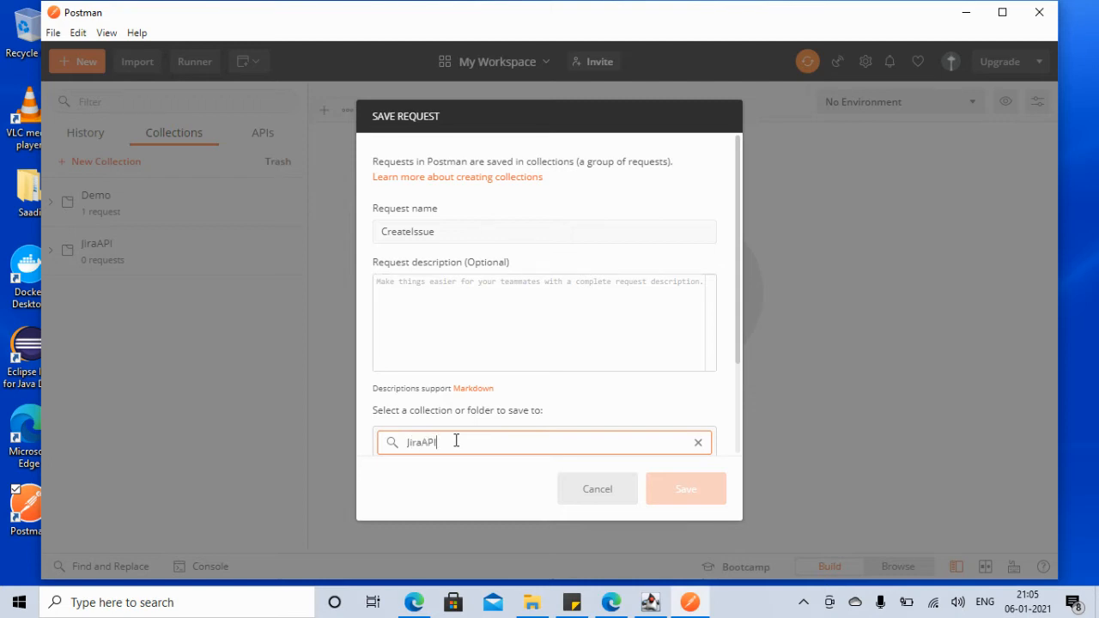
{"action": "left_click", "coordinate": [508, 324]}
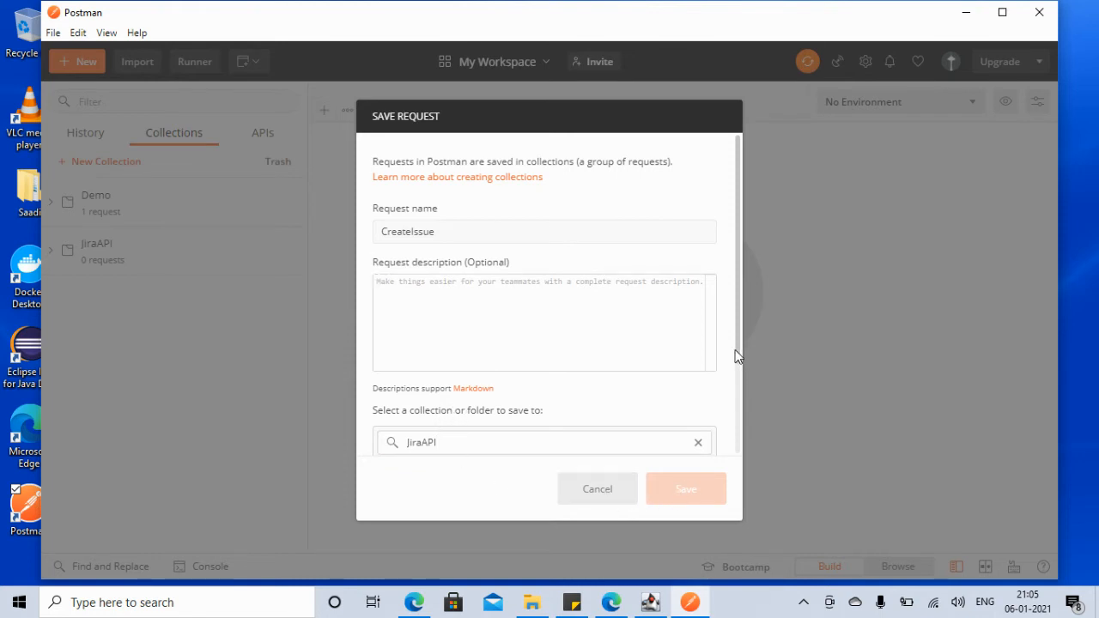
{"action": "left_click_drag", "start_coordinate": [736, 356], "coordinate": [738, 397]}
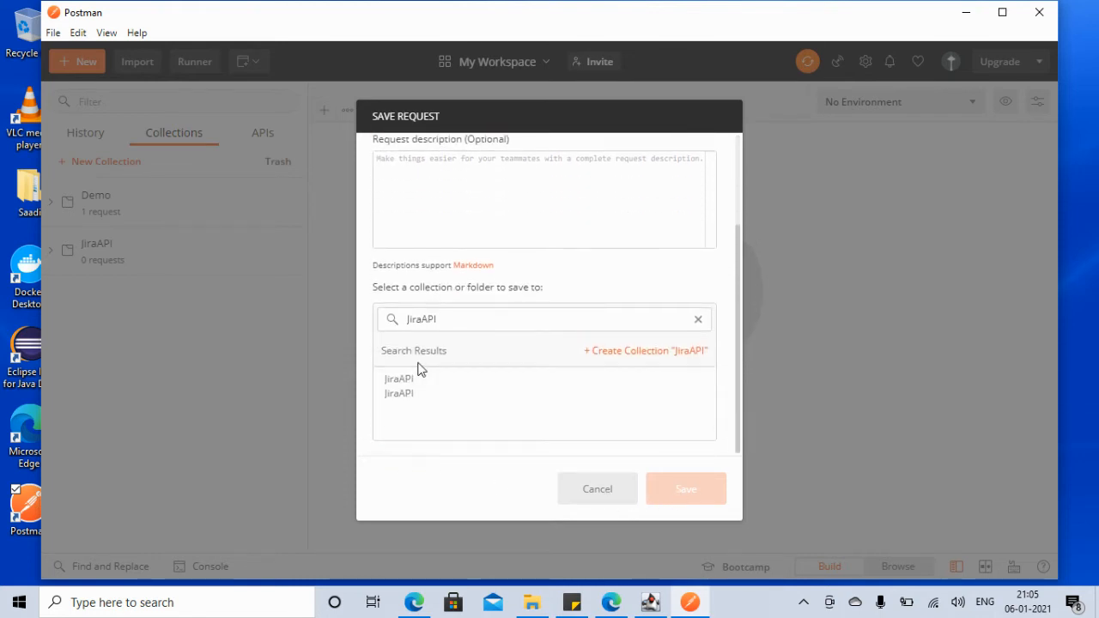
{"action": "left_click", "coordinate": [406, 392]}
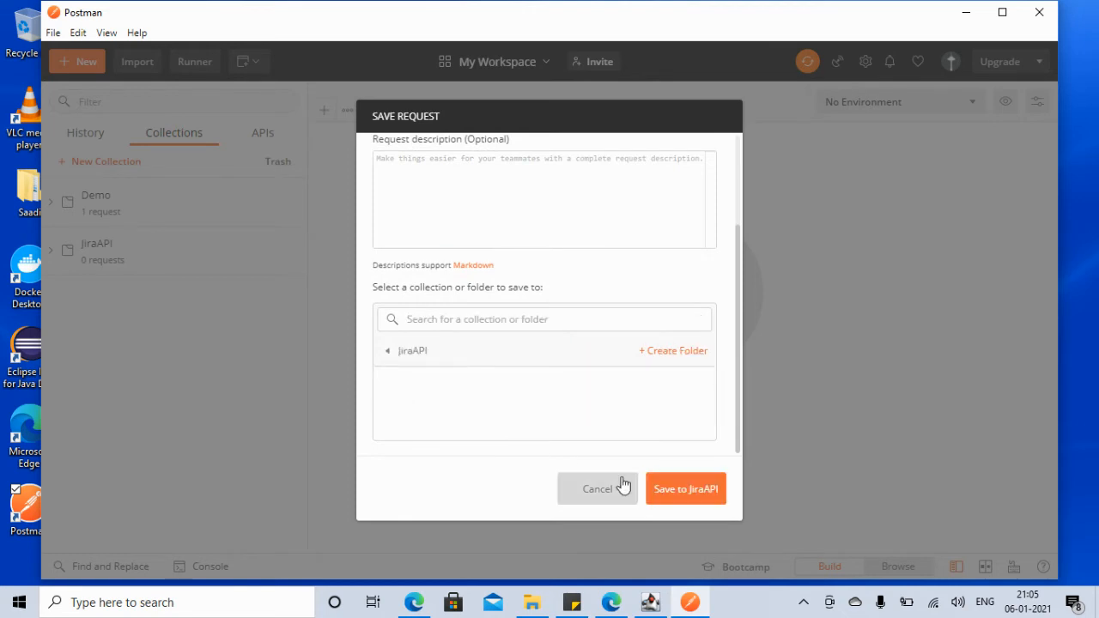
{"action": "left_click", "coordinate": [676, 498]}
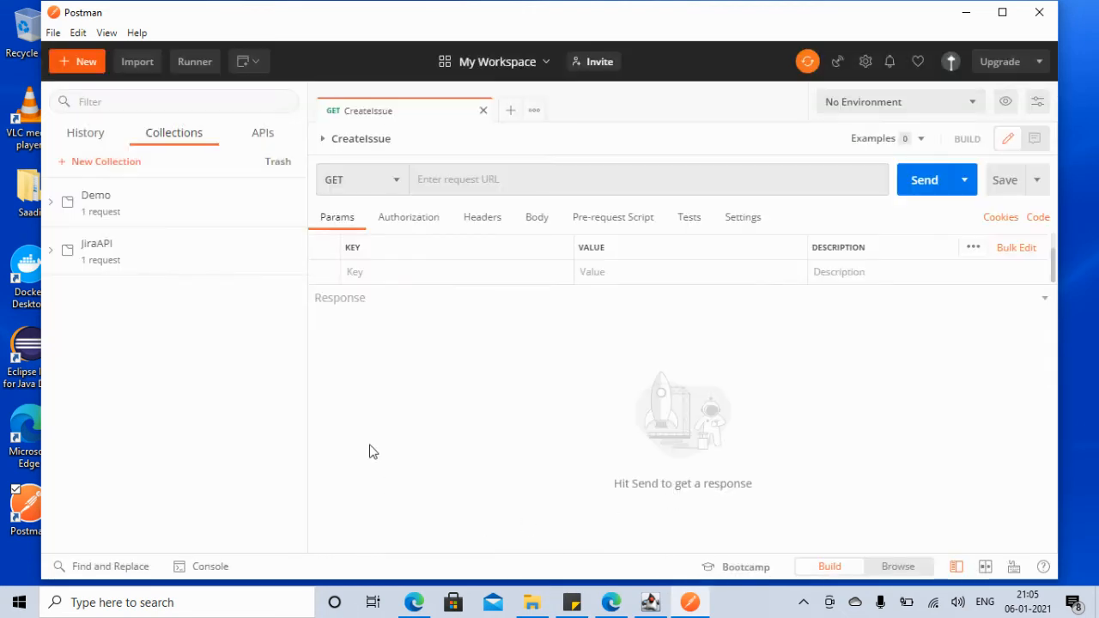
Step: Set the CreateIssue method to POST and switch to the browser with the API docs
{"action": "left_click", "coordinate": [400, 181]}
{"action": "left_click", "coordinate": [342, 240]}
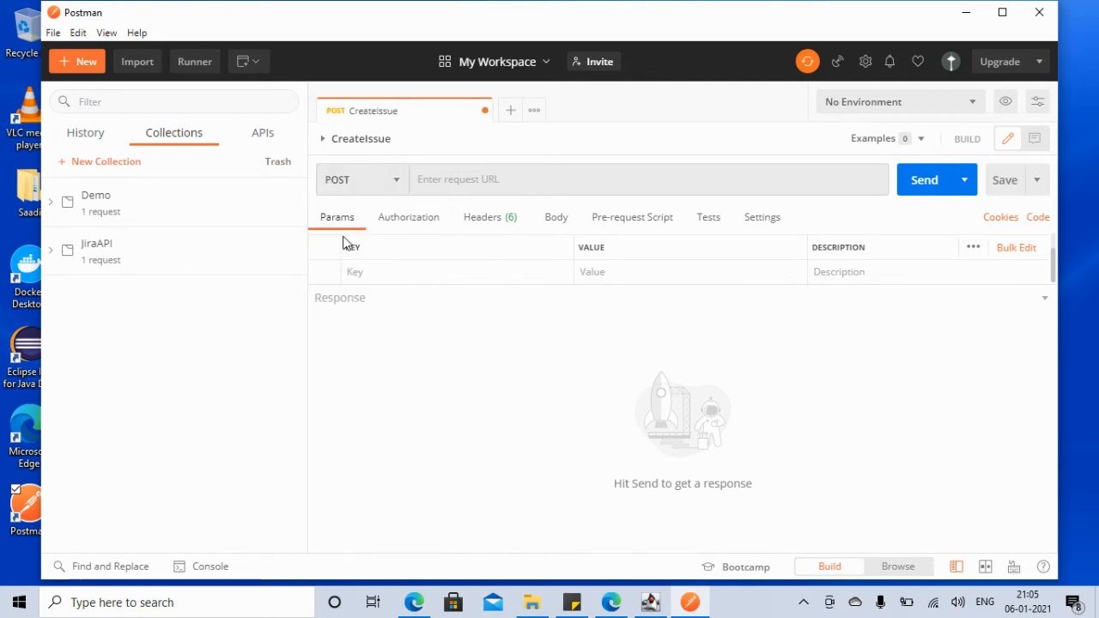
{"action": "left_click", "coordinate": [525, 177]}
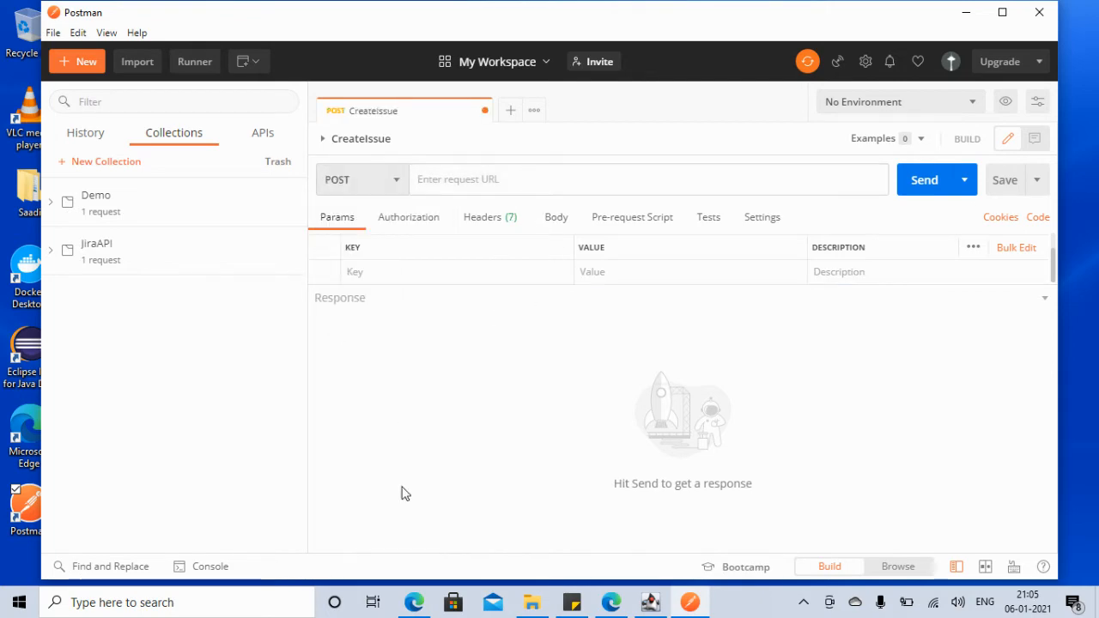
{"action": "left_click", "coordinate": [415, 603]}
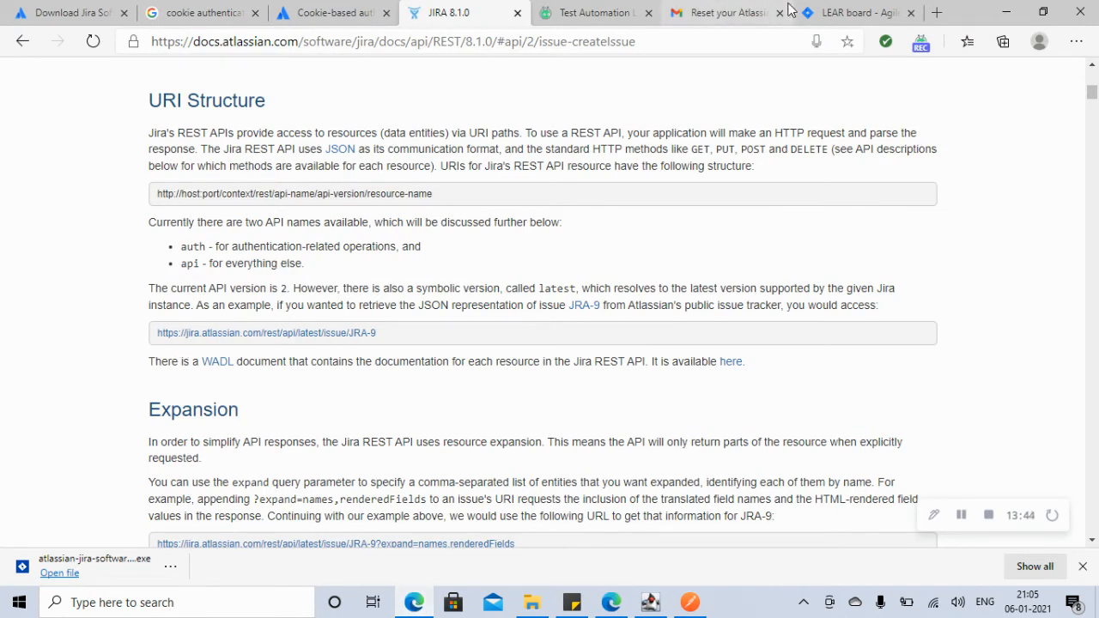
Step: Copy localhost:8080/ from the LEAR board's address bar and paste it as the CreateIssue URL
{"action": "left_click", "coordinate": [840, 17]}
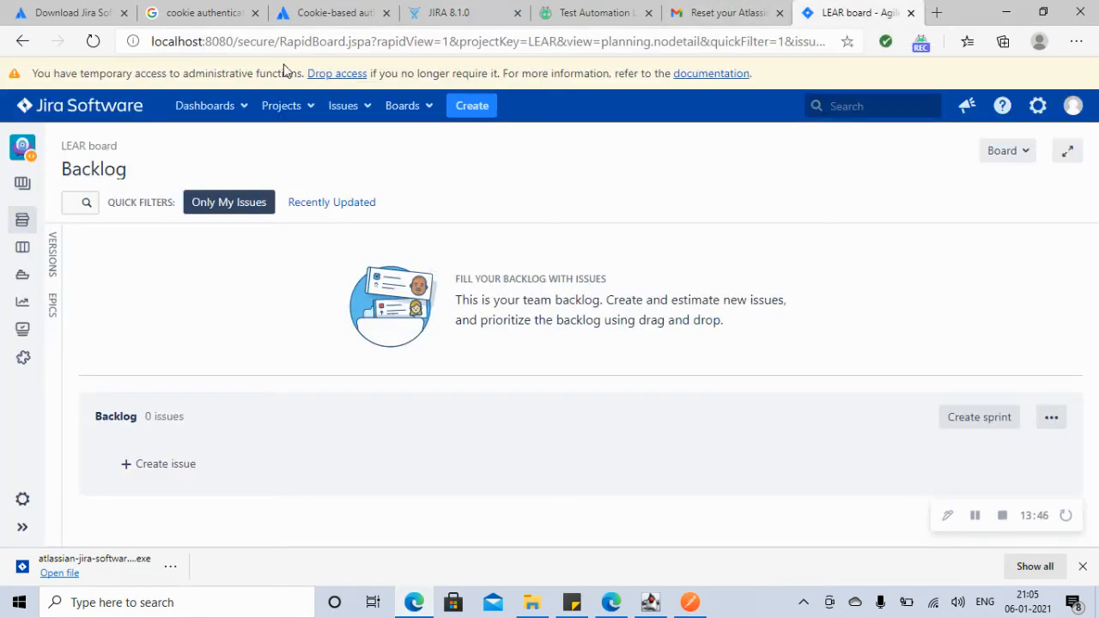
{"action": "left_click_drag", "start_coordinate": [240, 41], "coordinate": [151, 33]}
{"action": "key", "text": "ctrl+c"}
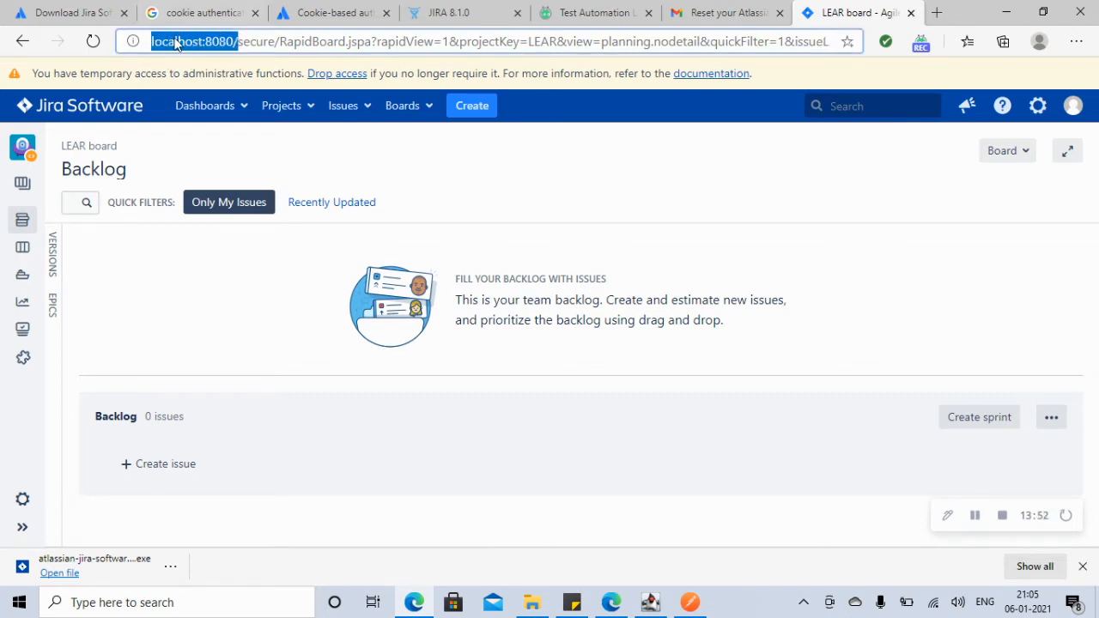
{"action": "left_click", "coordinate": [691, 602]}
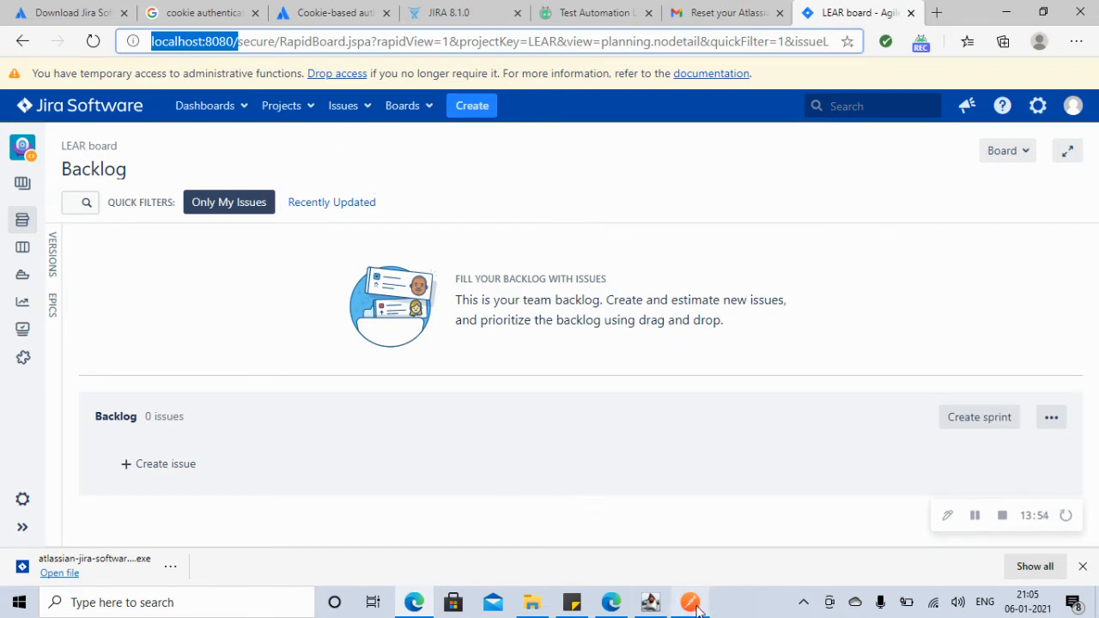
{"action": "key", "text": "ctrl+v"}
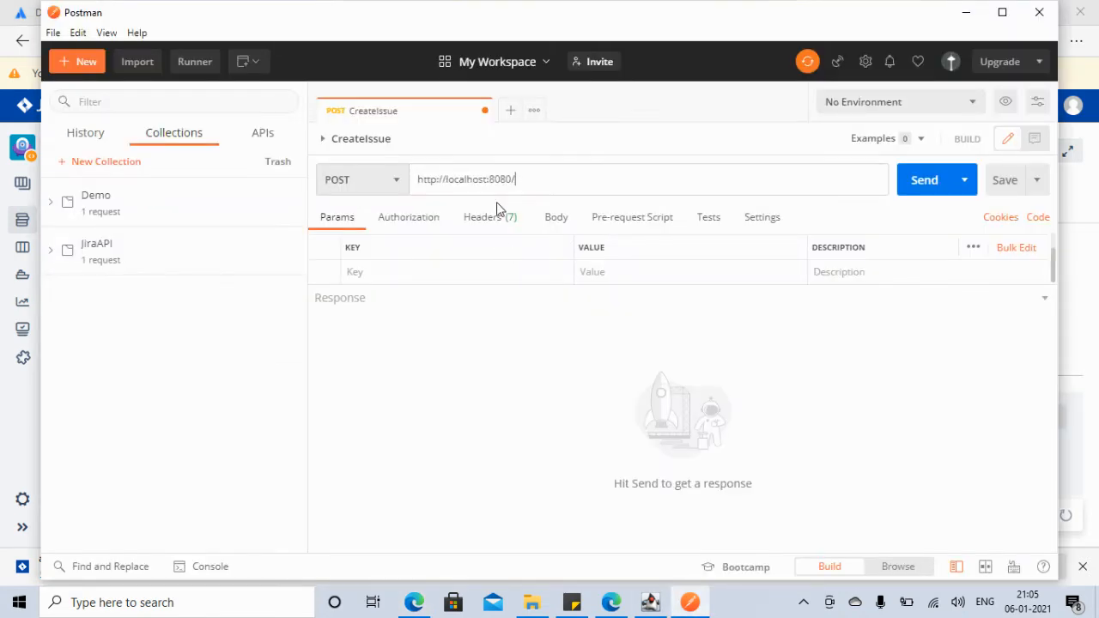
Step: Look at the cookie-based auth tutorial, then move to the JIRA 8.1.0 REST API docs
{"action": "left_click", "coordinate": [414, 602]}
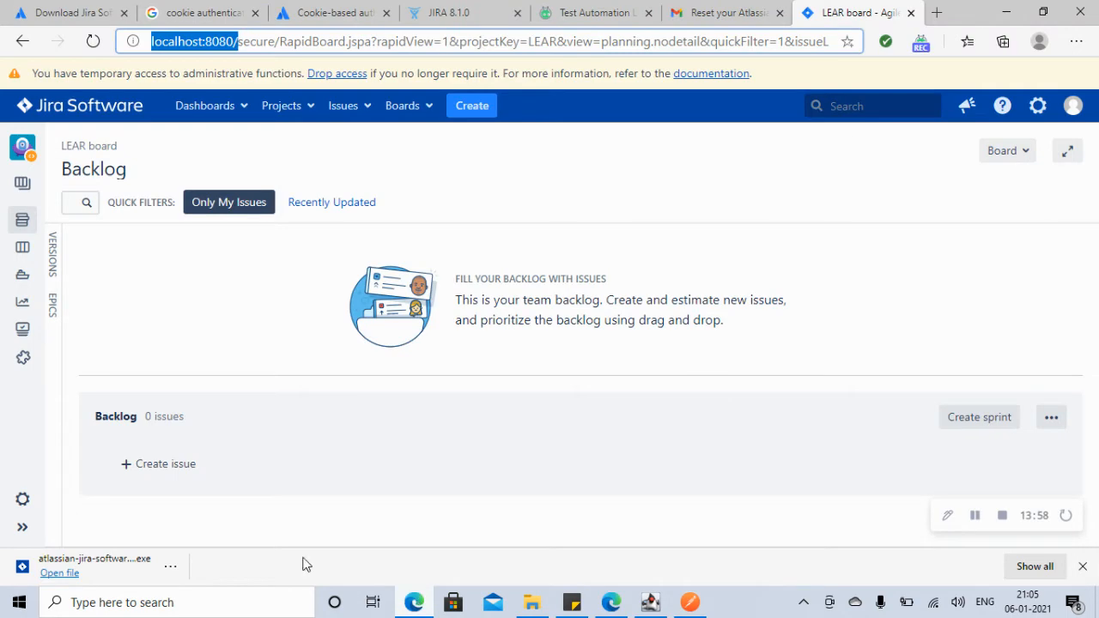
{"action": "left_click", "coordinate": [339, 19]}
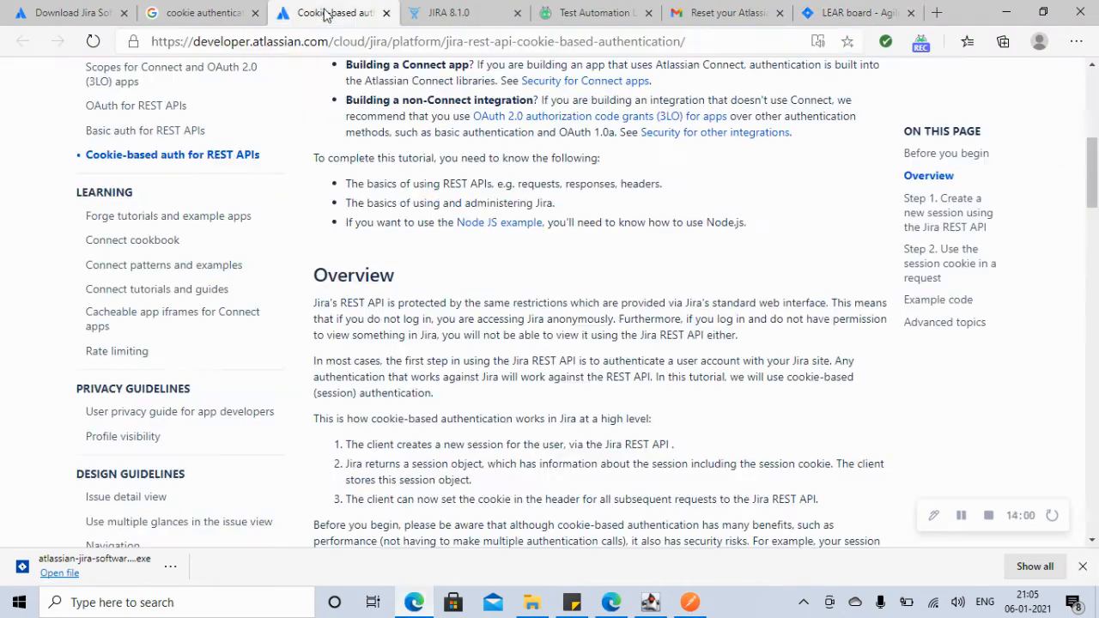
{"action": "left_click", "coordinate": [443, 13]}
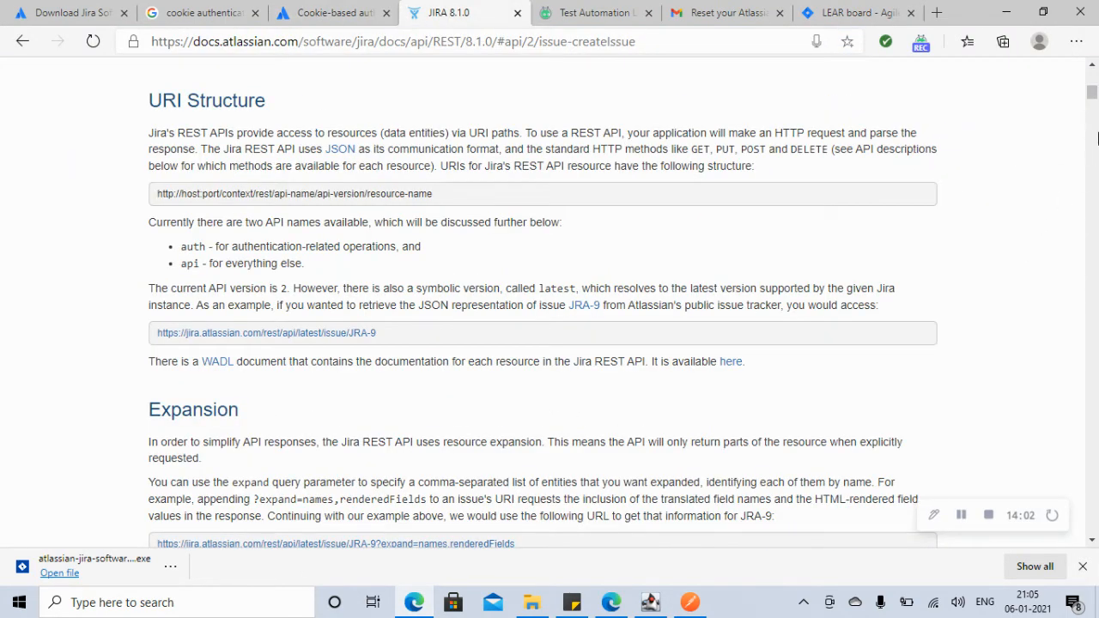
Step: Scroll to the Create issue section and select the /rest/api/2/issue path
{"action": "left_click_drag", "start_coordinate": [1093, 96], "coordinate": [1094, 223]}
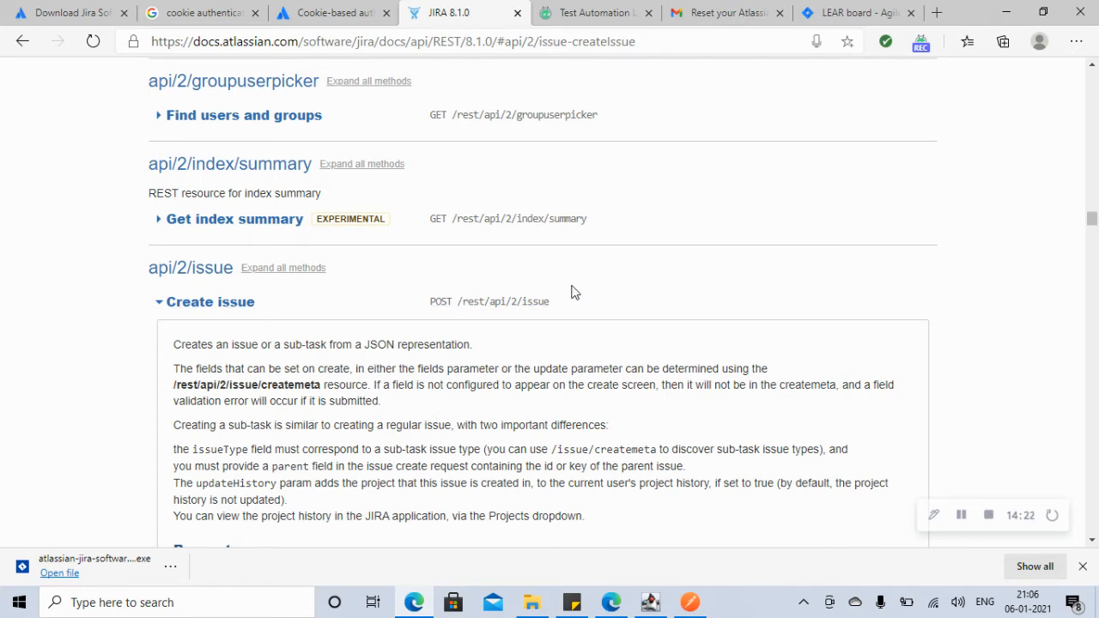
{"action": "left_click_drag", "start_coordinate": [551, 302], "coordinate": [459, 301]}
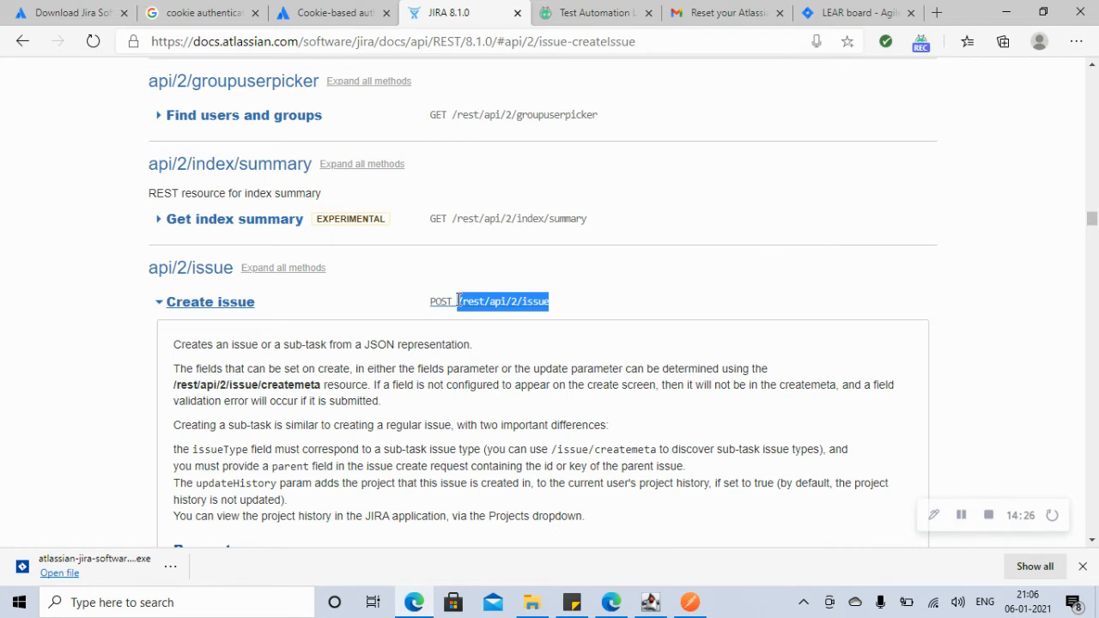
{"action": "left_click_drag", "start_coordinate": [1092, 221], "coordinate": [1093, 225]}
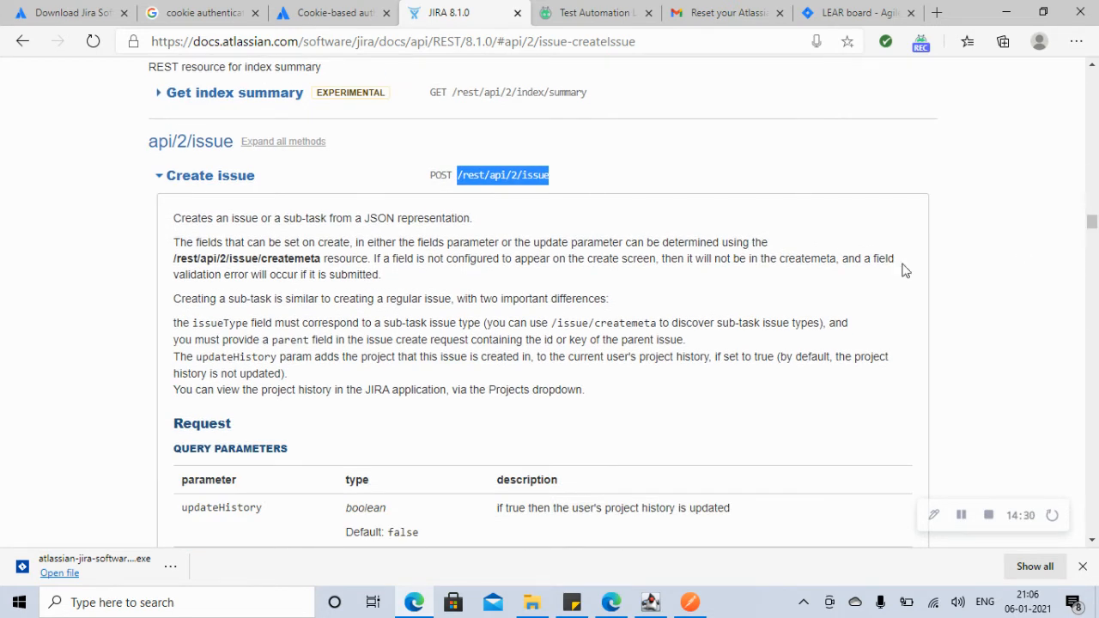
{"action": "left_click", "coordinate": [1011, 11]}
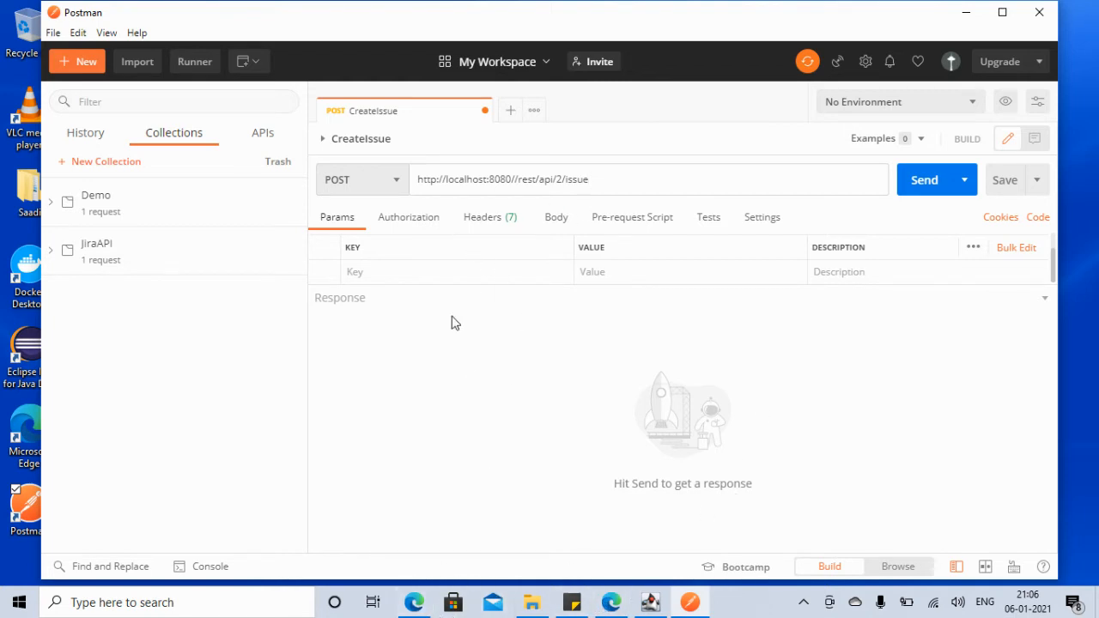
Step: Review the Create issue example JSON, then switch to the LEAR board backlog
{"action": "left_click", "coordinate": [414, 602]}
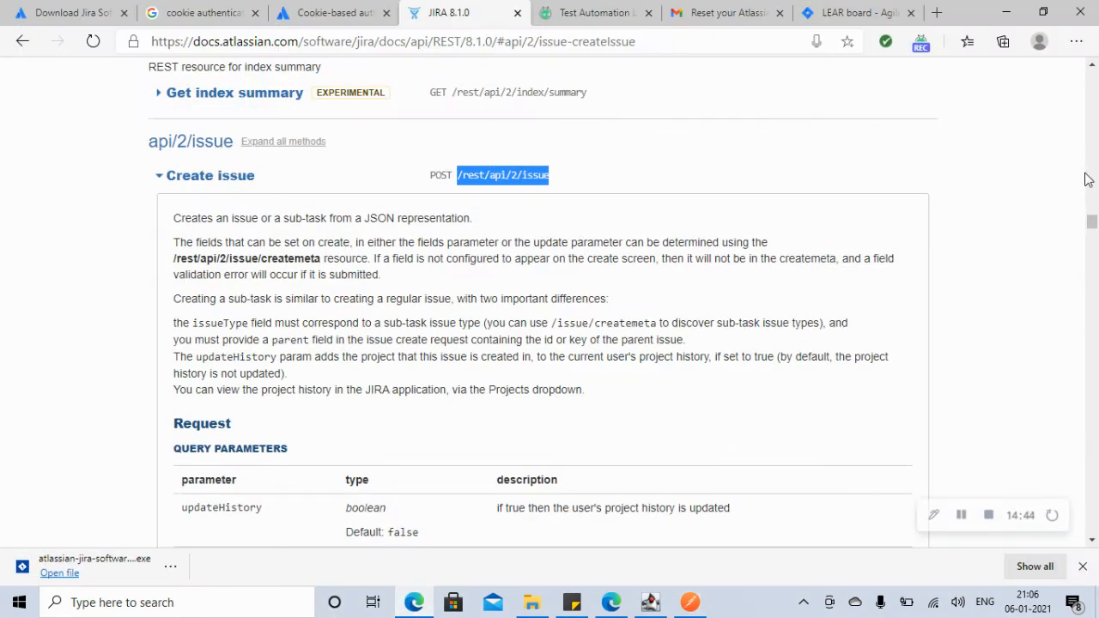
{"action": "left_click_drag", "start_coordinate": [1093, 225], "coordinate": [1094, 241]}
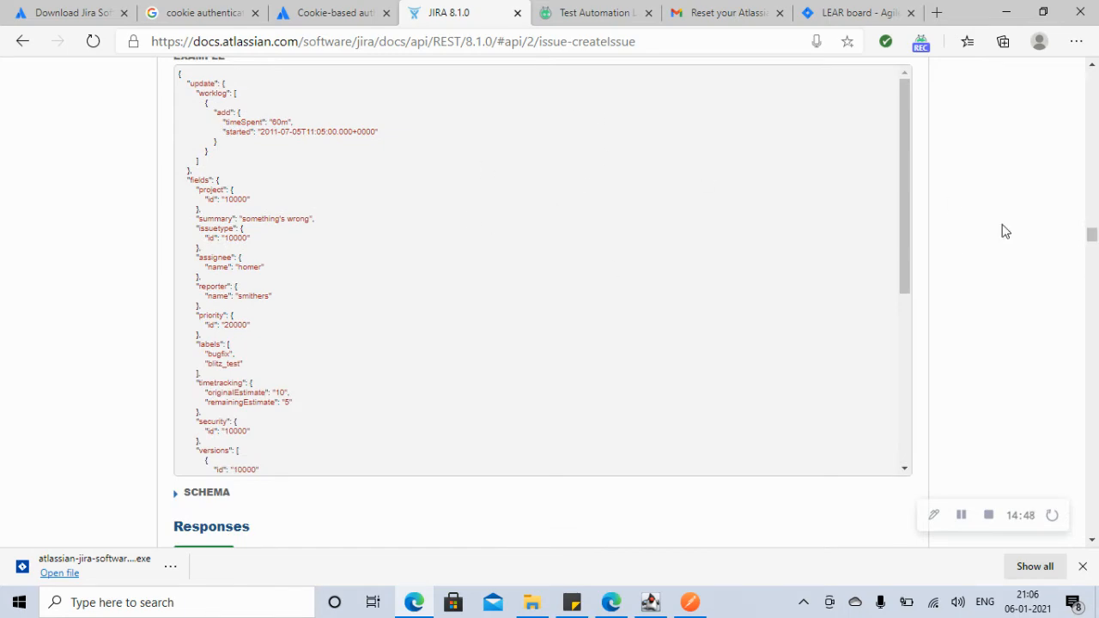
{"action": "left_click_drag", "start_coordinate": [1090, 232], "coordinate": [1092, 221]}
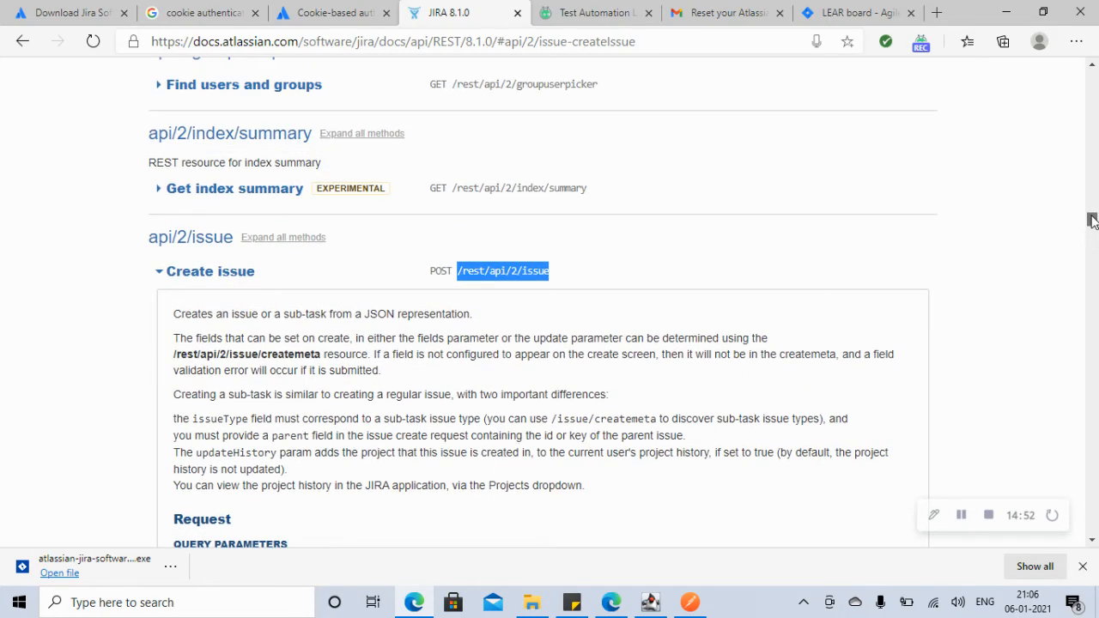
{"action": "left_click_drag", "start_coordinate": [1093, 221], "coordinate": [1093, 234]}
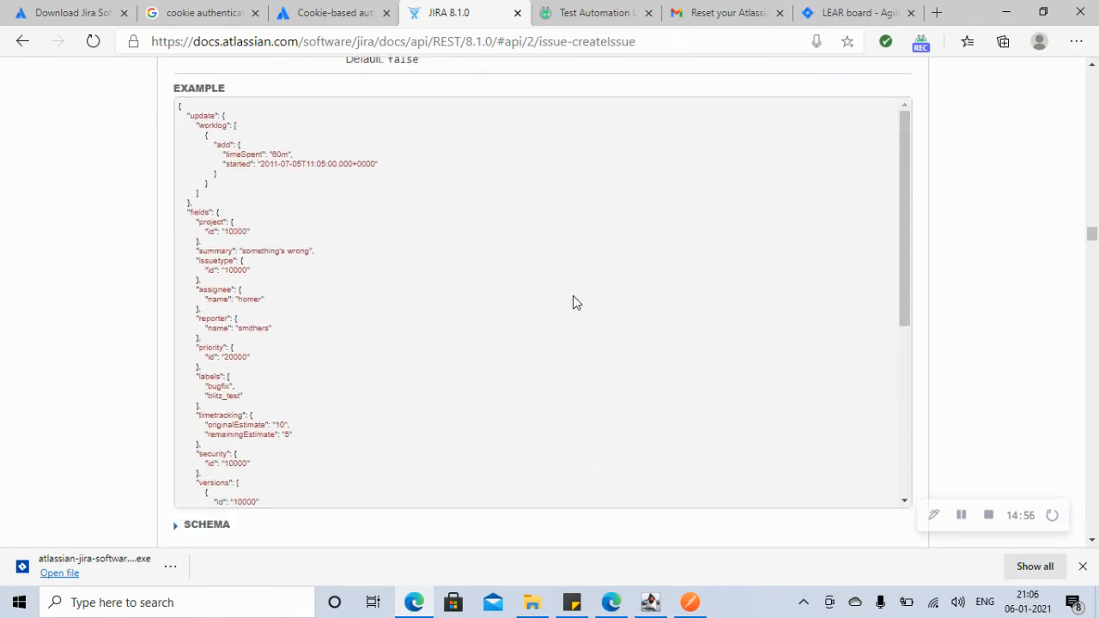
{"action": "left_click", "coordinate": [961, 515]}
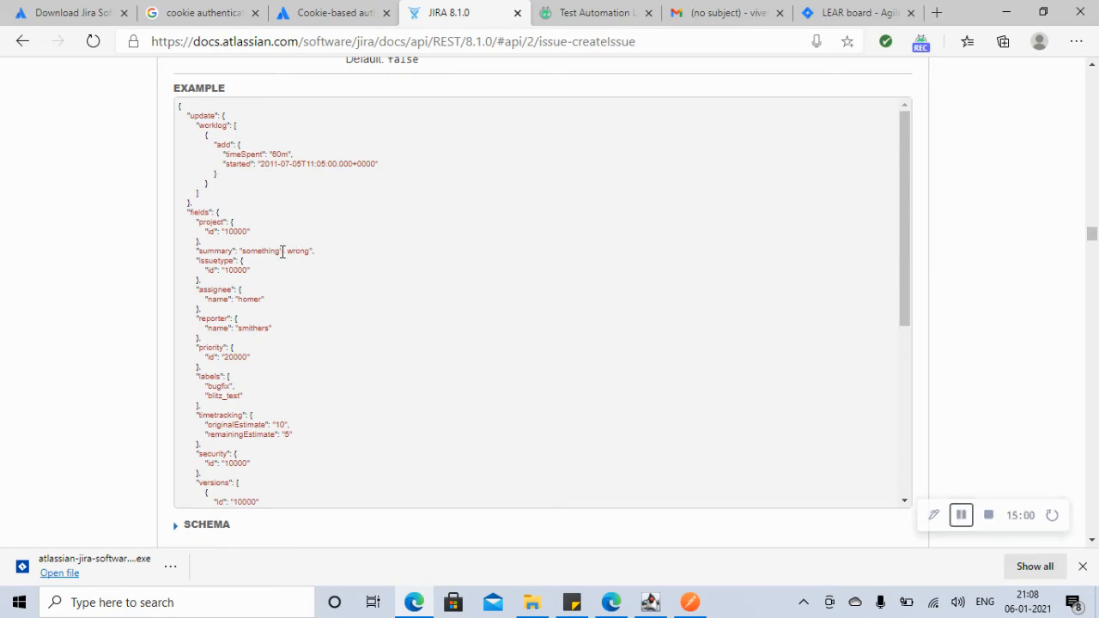
{"action": "left_click_drag", "start_coordinate": [1094, 237], "coordinate": [1093, 237]}
{"action": "left_click", "coordinate": [846, 17]}
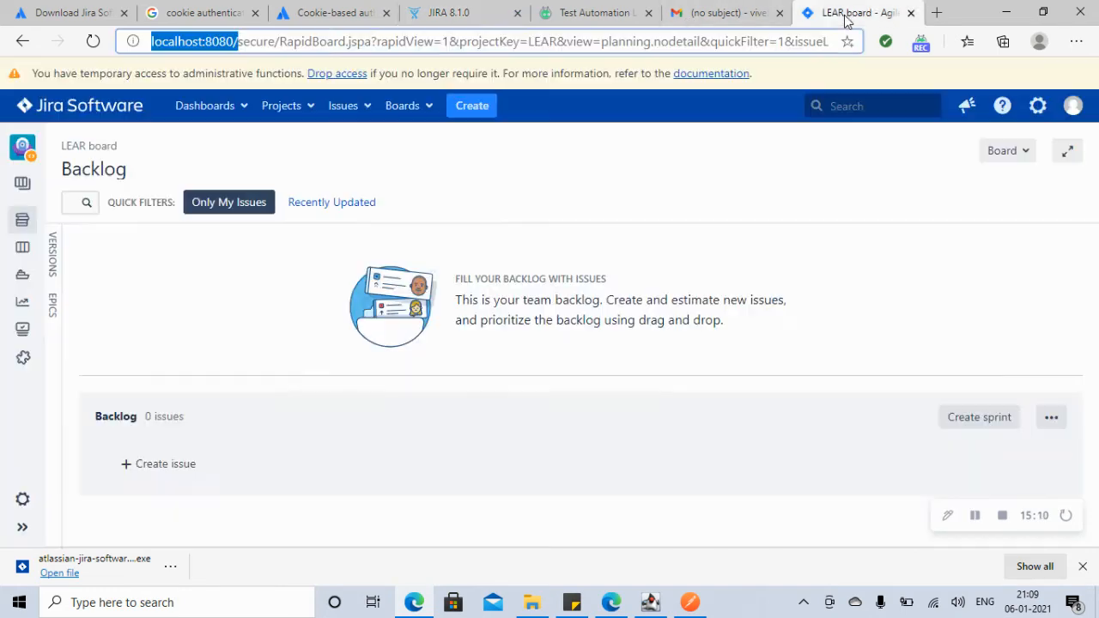
Step: Draft a new backlog issue named issue1 and set its type to Bug
{"action": "left_click", "coordinate": [171, 463]}
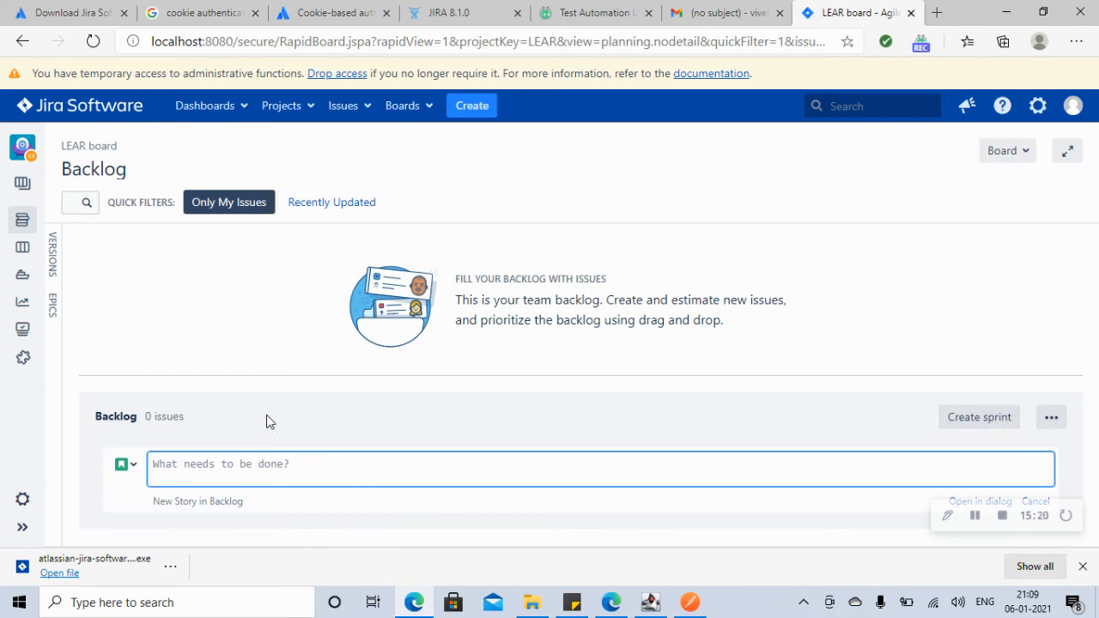
{"action": "left_click", "coordinate": [247, 349]}
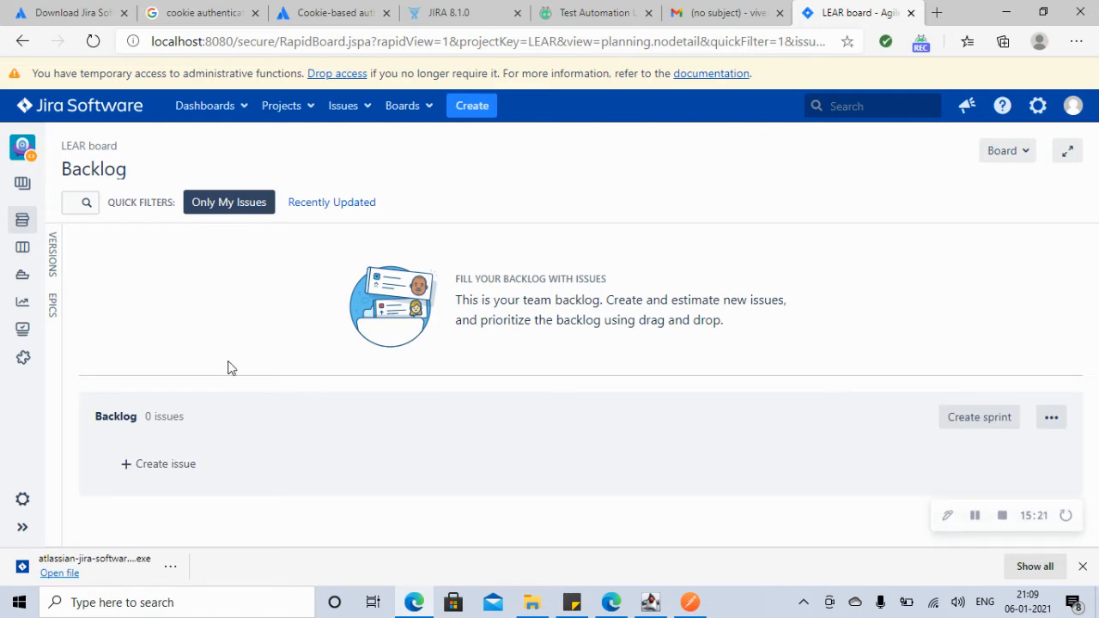
{"action": "left_click", "coordinate": [127, 469]}
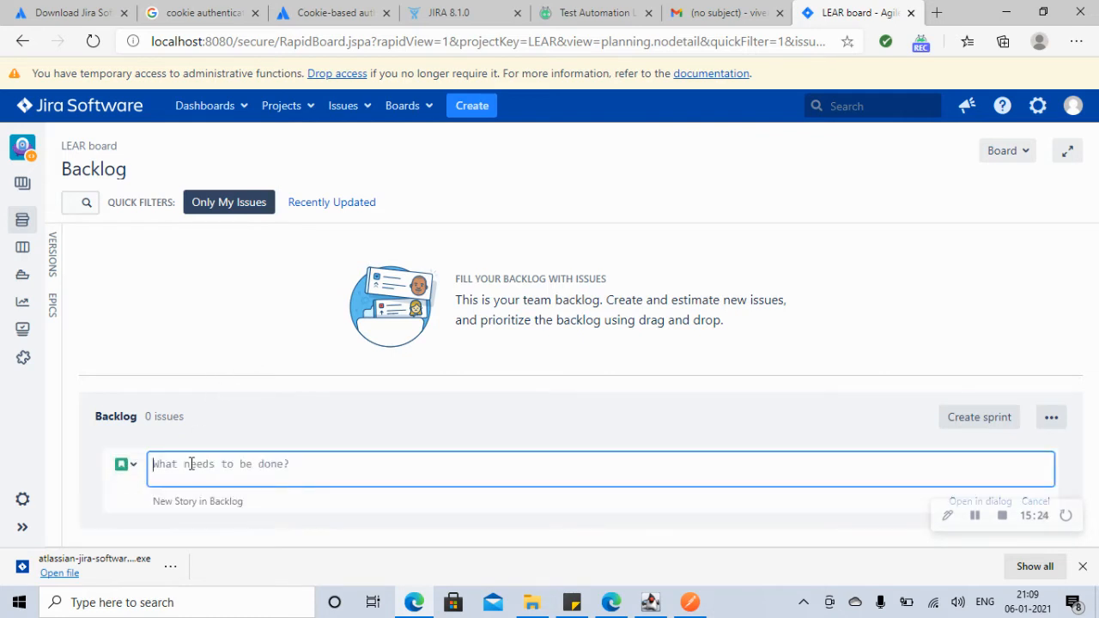
{"action": "type", "text": "issue1"}
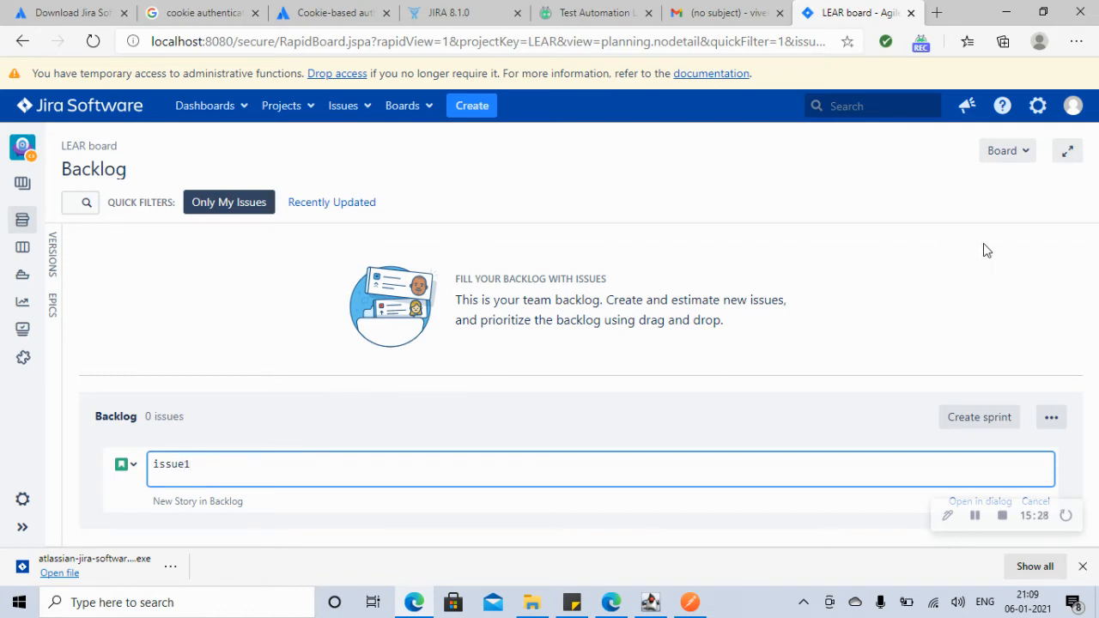
{"action": "left_click", "coordinate": [984, 329]}
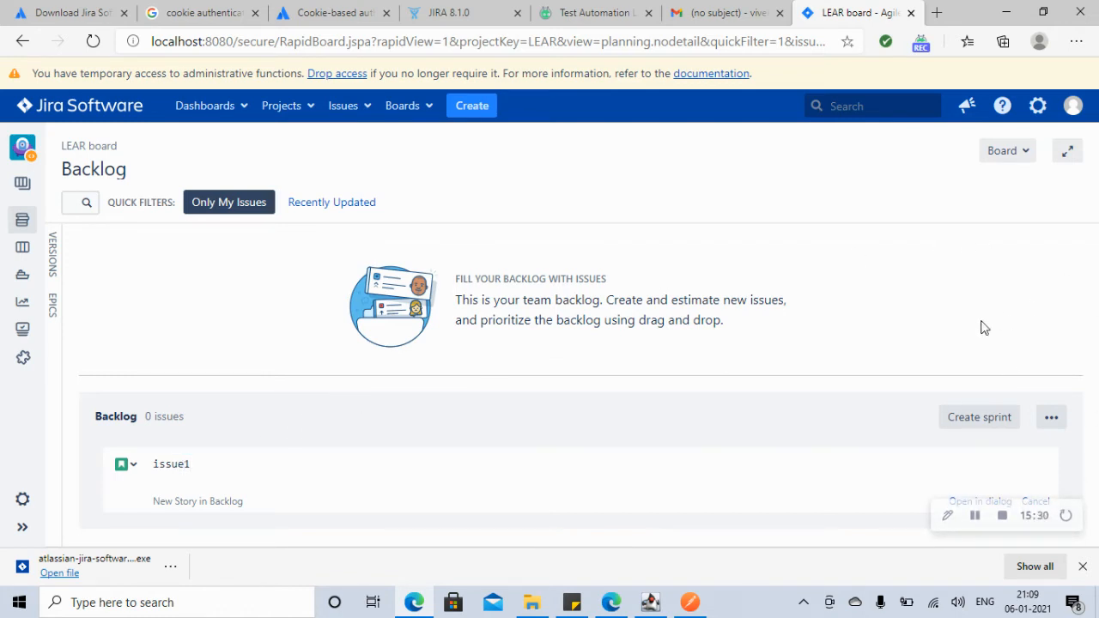
{"action": "left_click", "coordinate": [133, 466]}
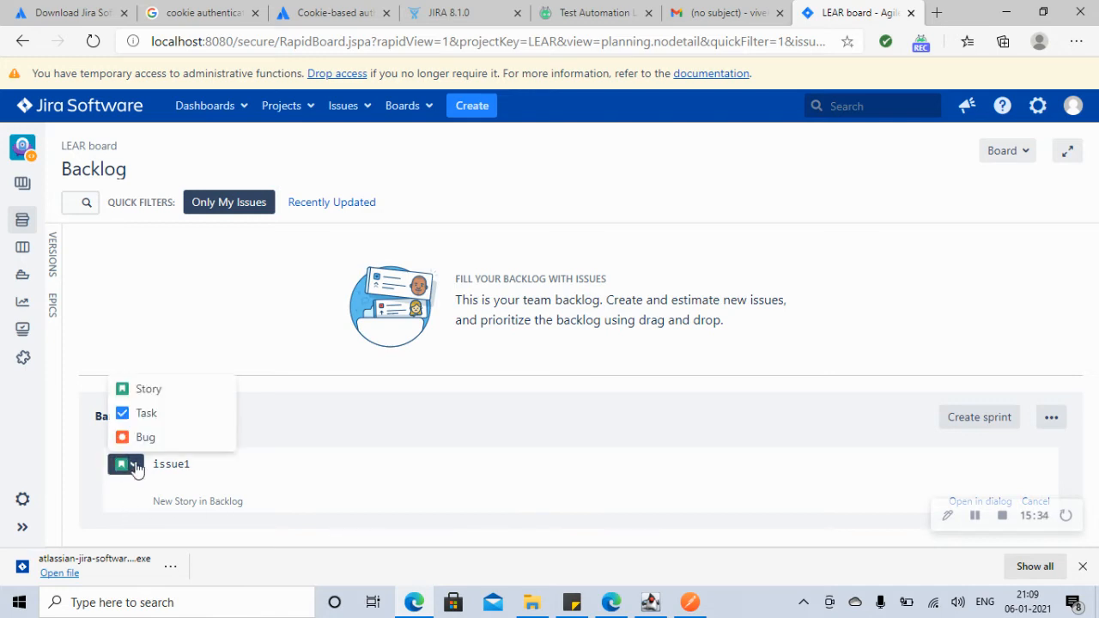
{"action": "left_click", "coordinate": [145, 439]}
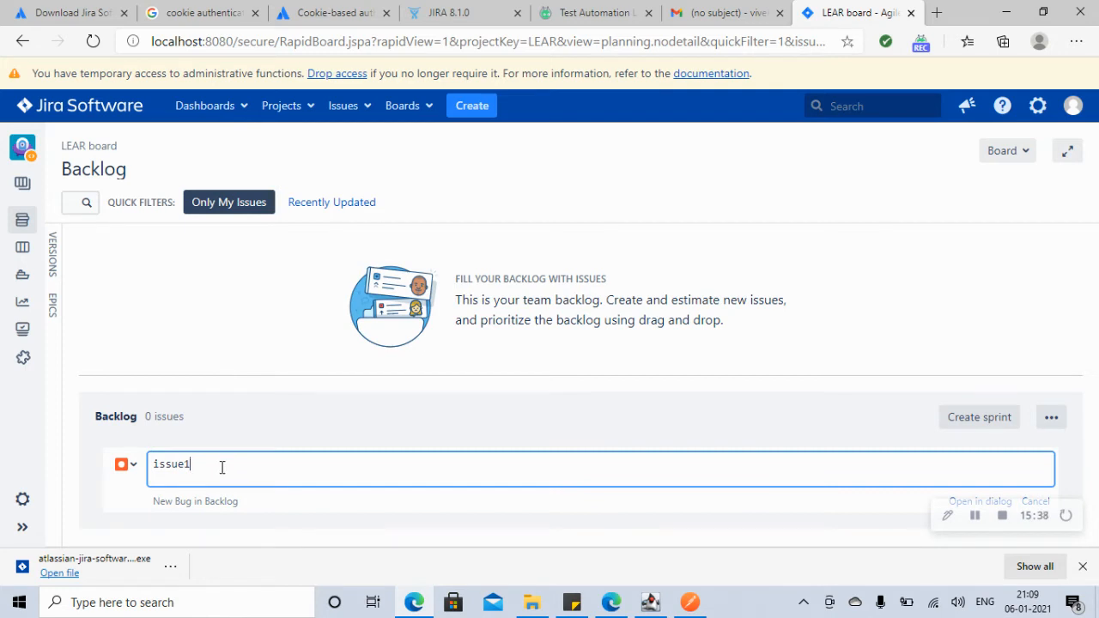
{"action": "left_click", "coordinate": [287, 511]}
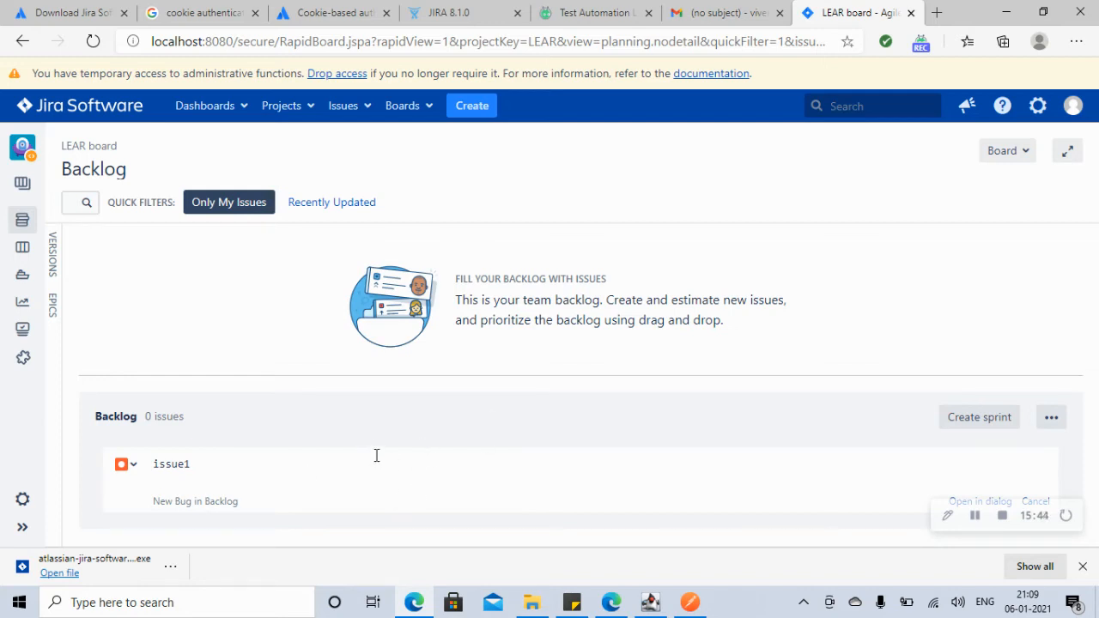
Step: Filter the backlog to Recently Updated instead of My Issues, and open the Create Issue form
{"action": "left_click", "coordinate": [317, 209]}
{"action": "left_click", "coordinate": [229, 213]}
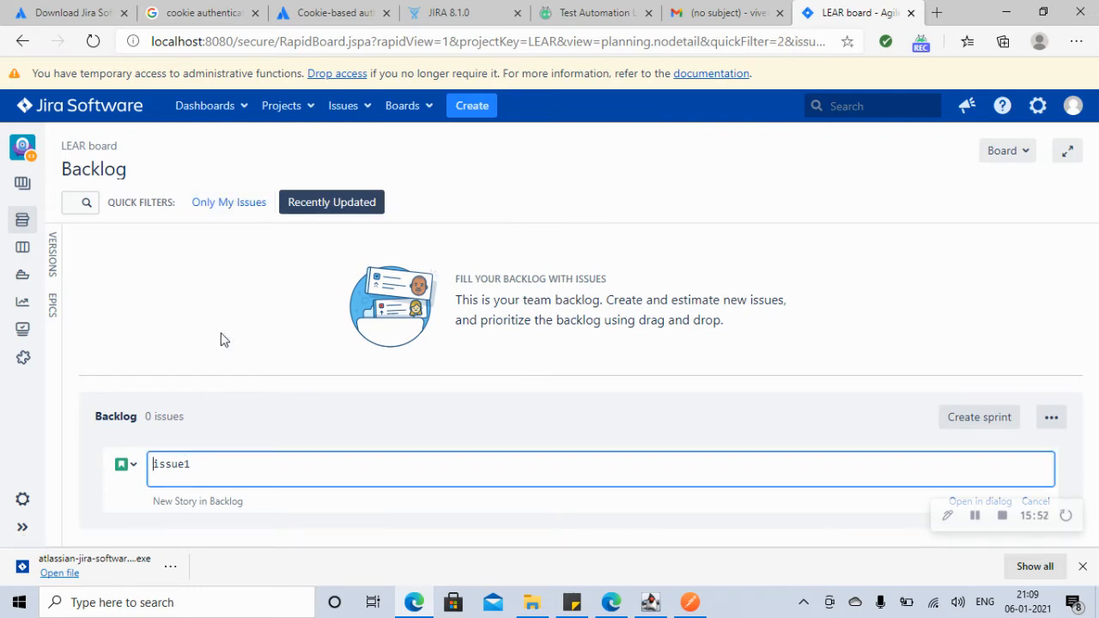
{"action": "left_click", "coordinate": [469, 115]}
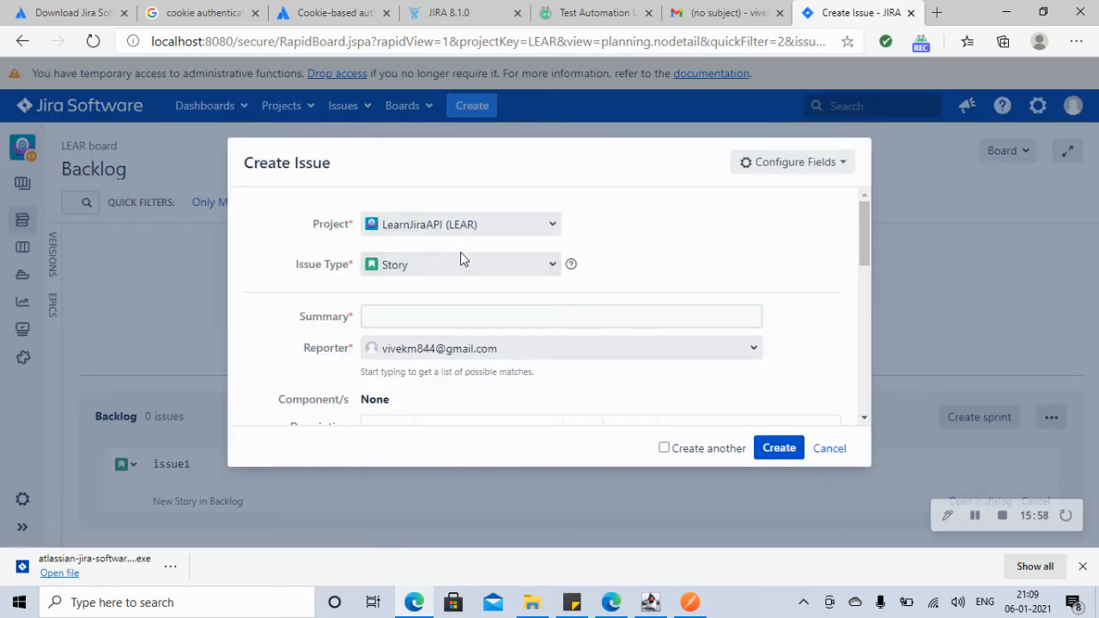
Step: Set the issue type to Bug, then cancel and confirm discarding the unsaved form
{"action": "left_click", "coordinate": [440, 270]}
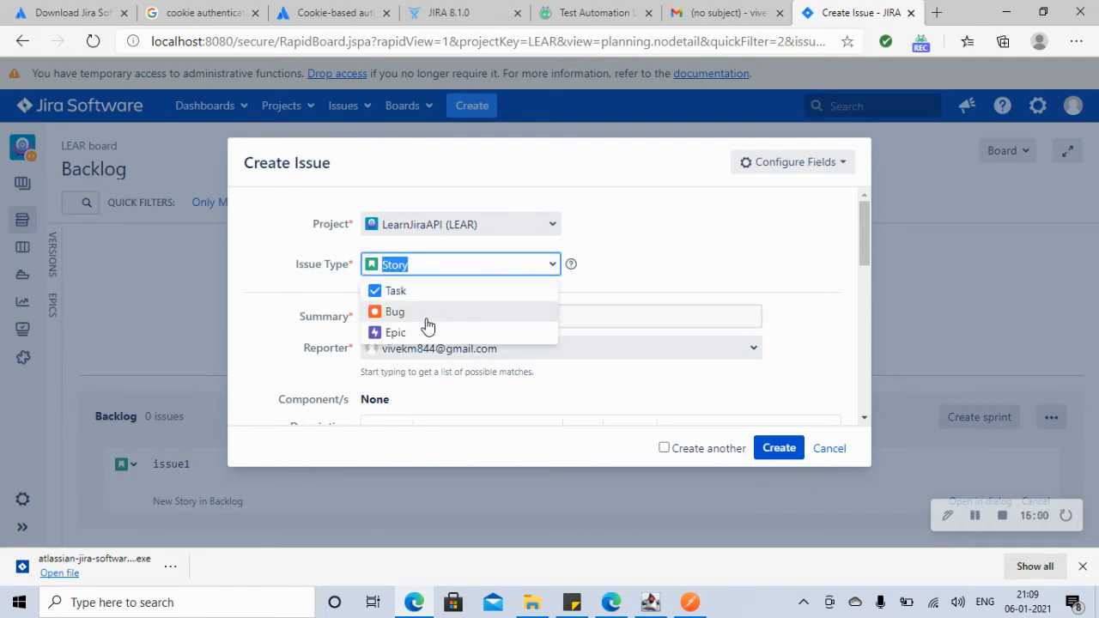
{"action": "left_click", "coordinate": [400, 314]}
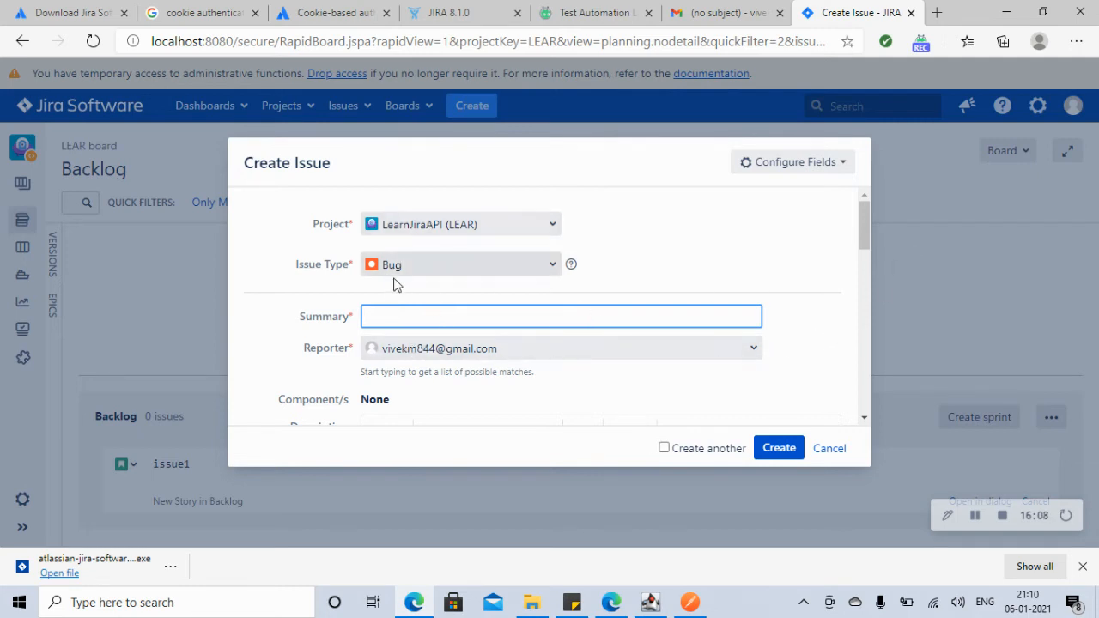
{"action": "left_click_drag", "start_coordinate": [868, 238], "coordinate": [912, 223]}
{"action": "left_click", "coordinate": [830, 448]}
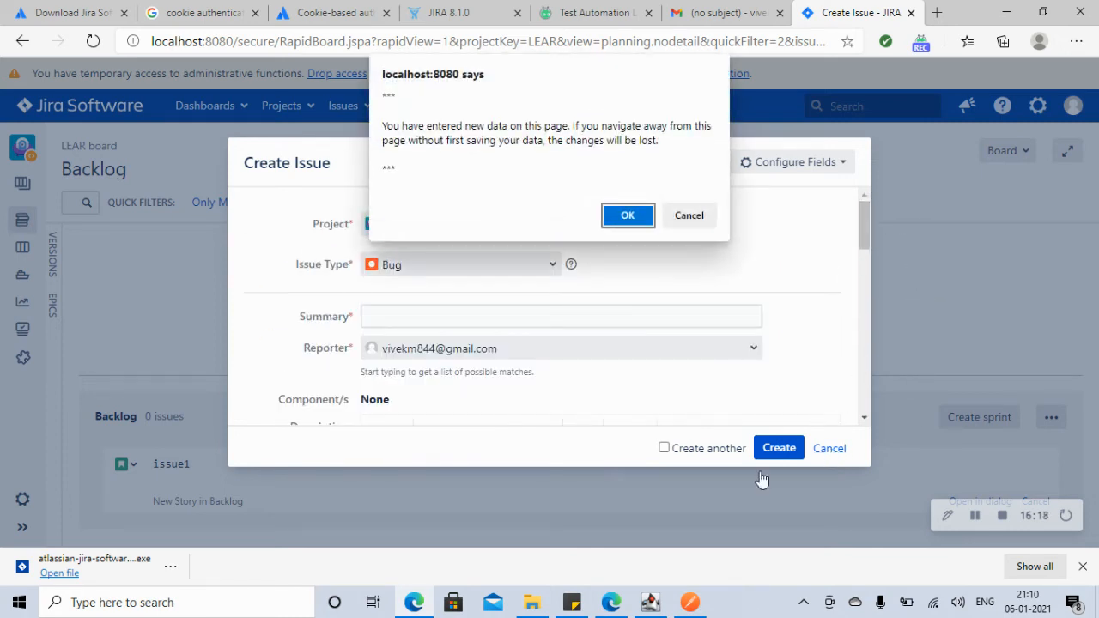
{"action": "left_click", "coordinate": [626, 217]}
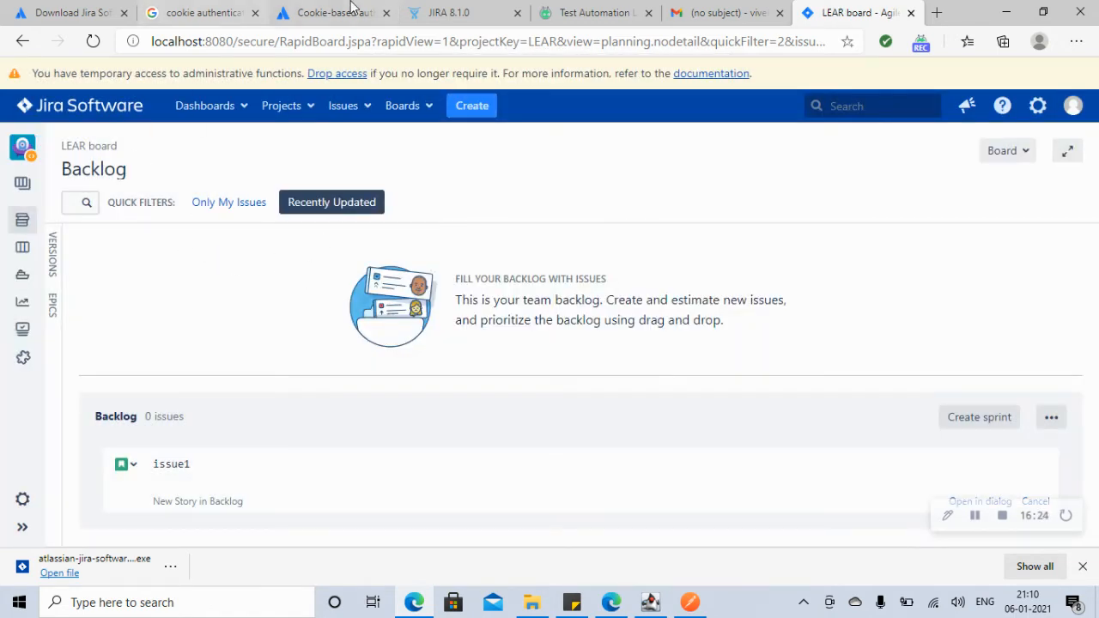
Step: Make the CreateIssue body raw JSON and paste in the issue definition
{"action": "left_click", "coordinate": [455, 16]}
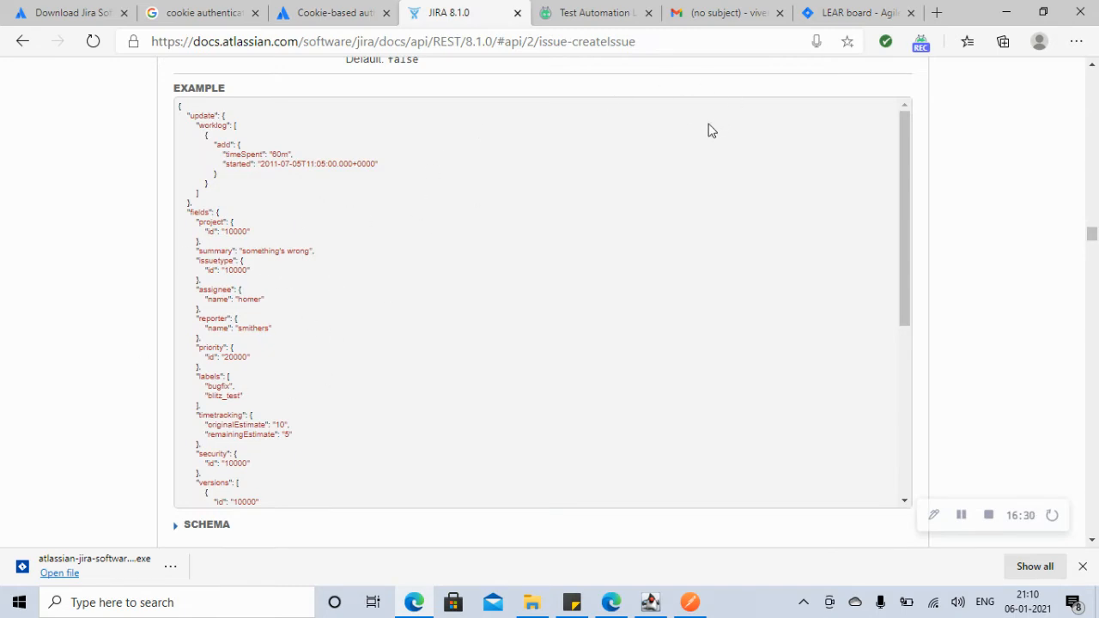
{"action": "left_click", "coordinate": [690, 602]}
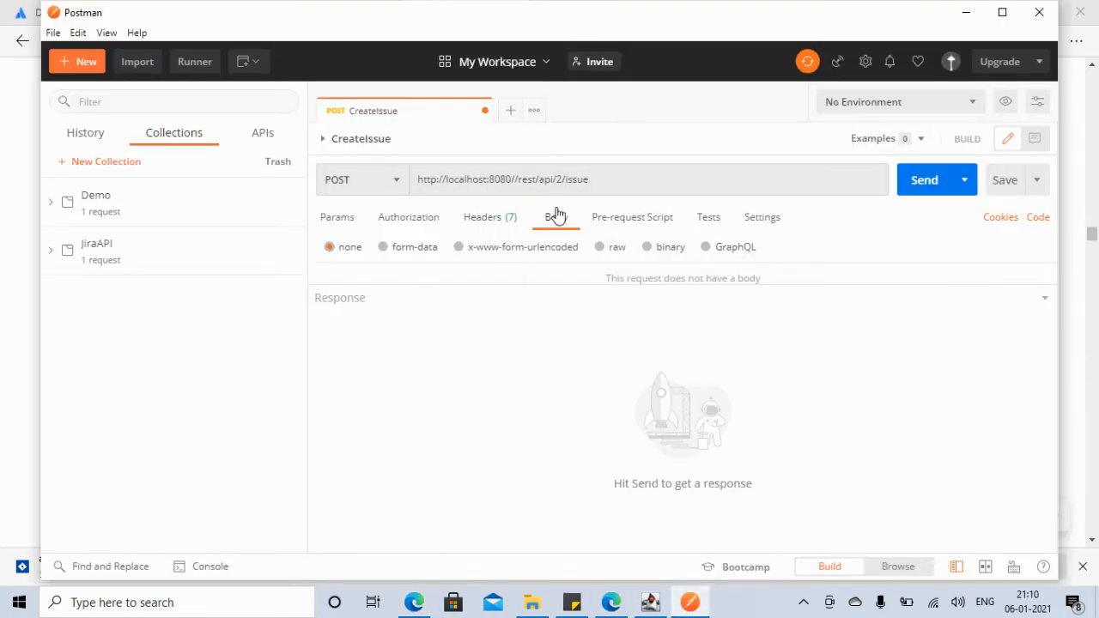
{"action": "left_click", "coordinate": [617, 249]}
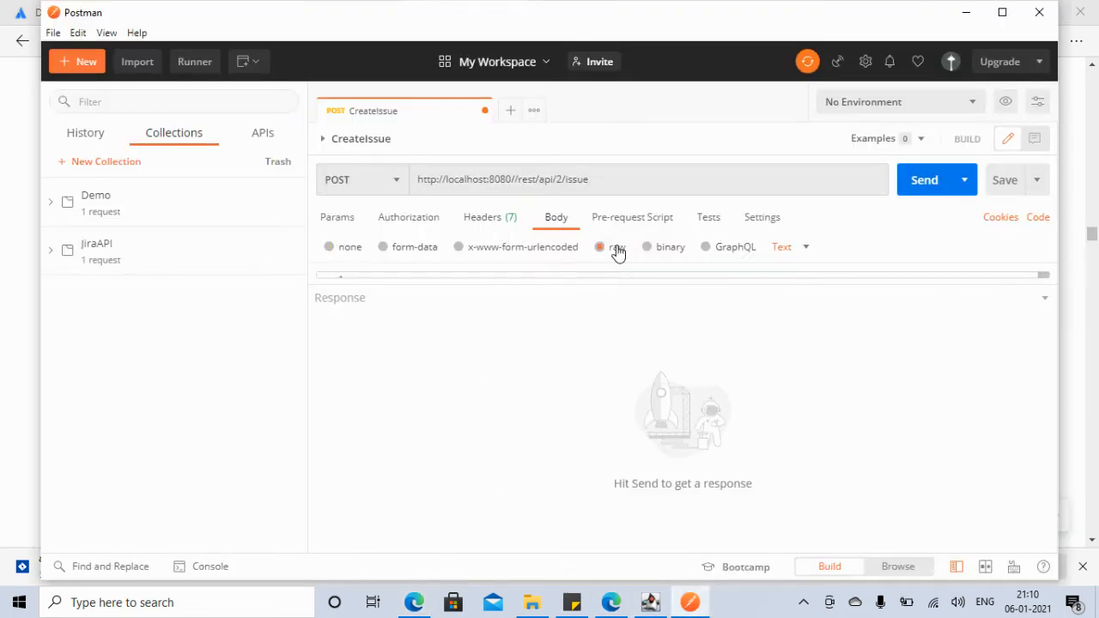
{"action": "left_click", "coordinate": [808, 251]}
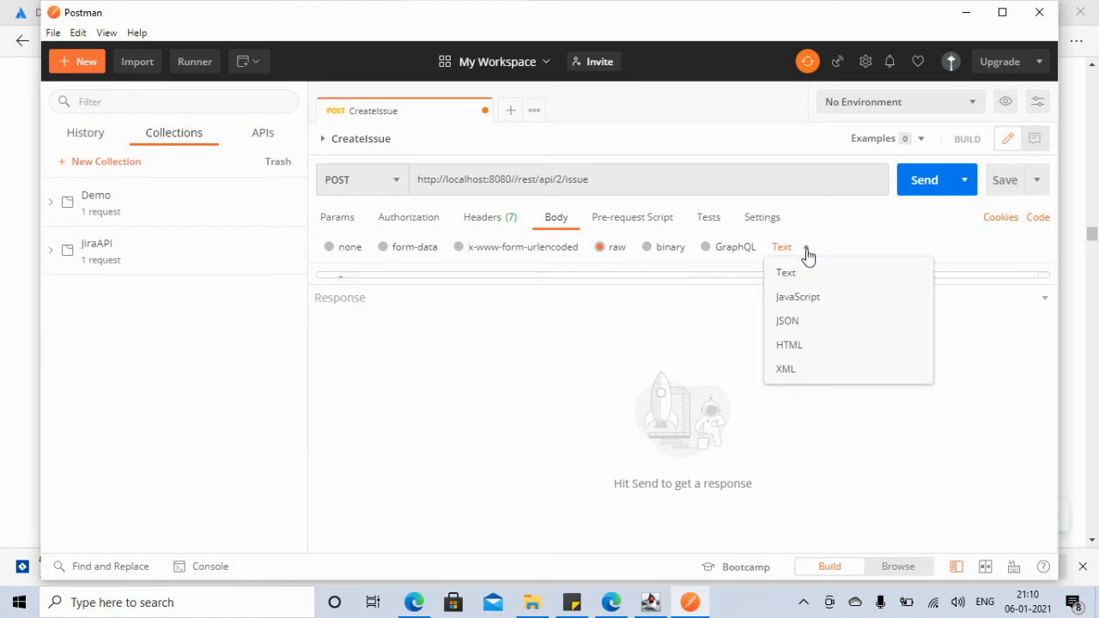
{"action": "left_click", "coordinate": [787, 322]}
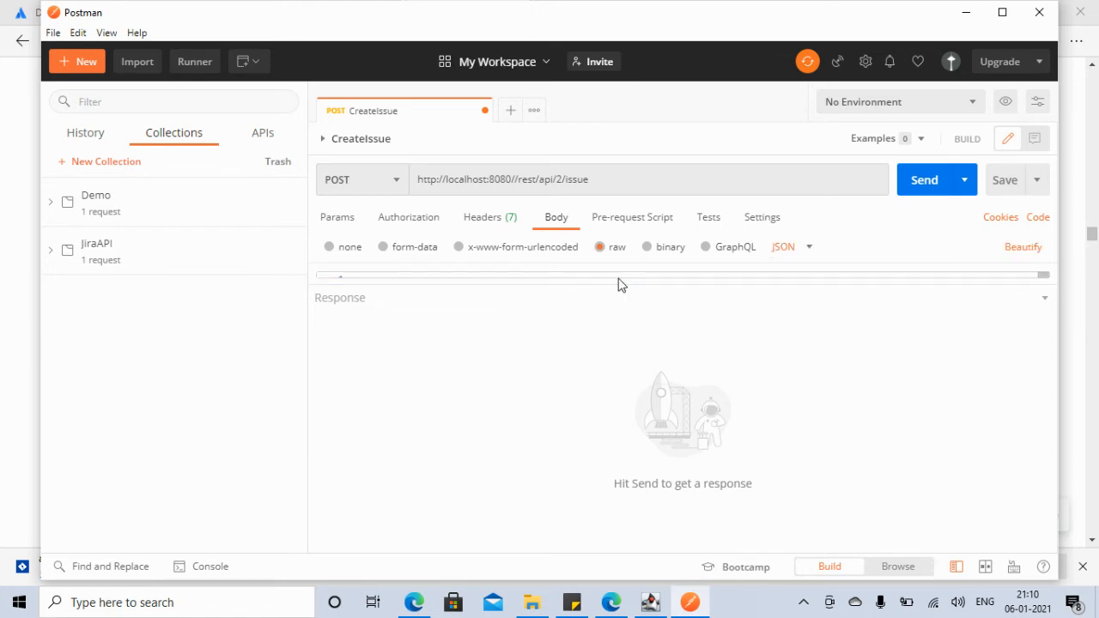
{"action": "left_click_drag", "start_coordinate": [653, 276], "coordinate": [608, 527]}
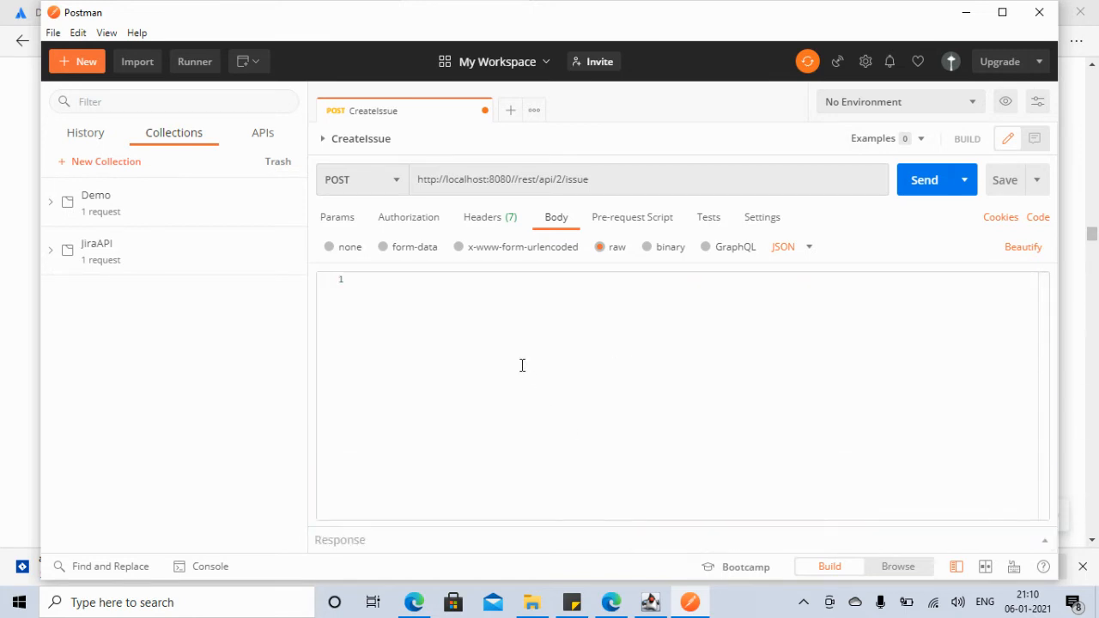
{"action": "type", "text": "{ \"fields\":      {         \"project\":         {             \"key\": \"RES\"         },         \"summary\": \"second issue\",         \"description\": \"something's wrong\",         \"issuetype\":         {             \"name\": \"Bug\"         }     } }"}
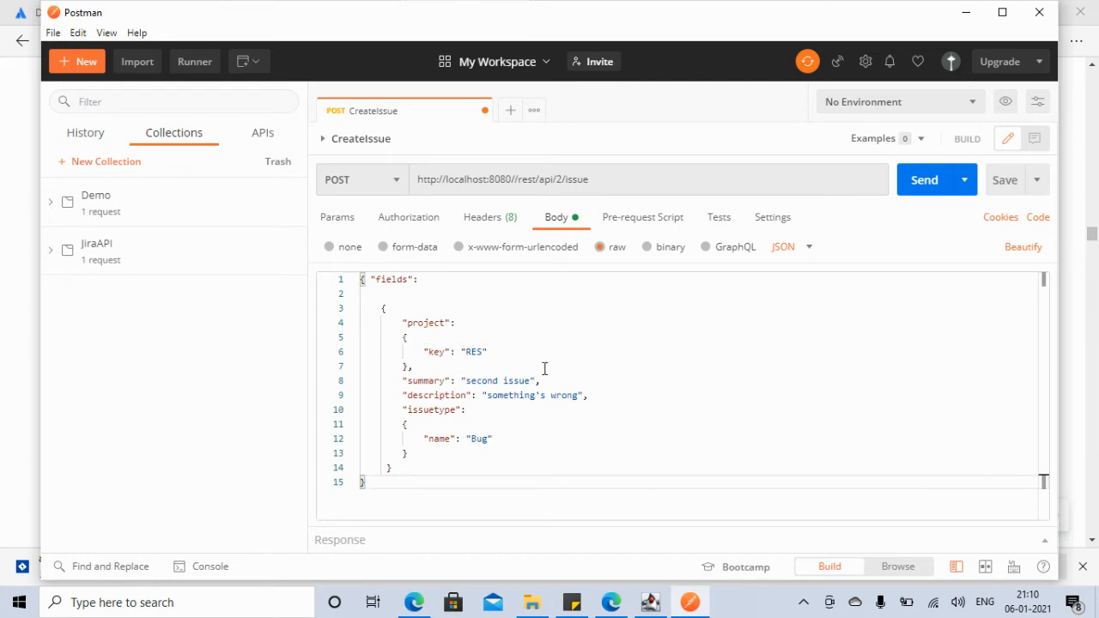
Step: Look at the LEAR backlog in the browser, then minimize it to return to Postman
{"action": "left_click", "coordinate": [414, 604]}
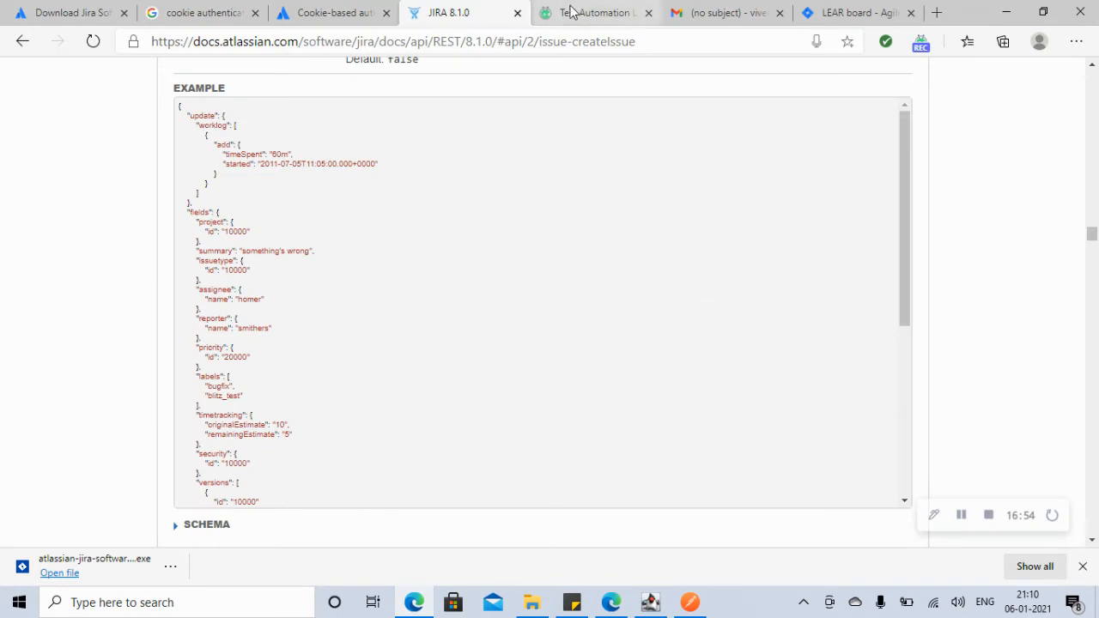
{"action": "left_click", "coordinate": [831, 12]}
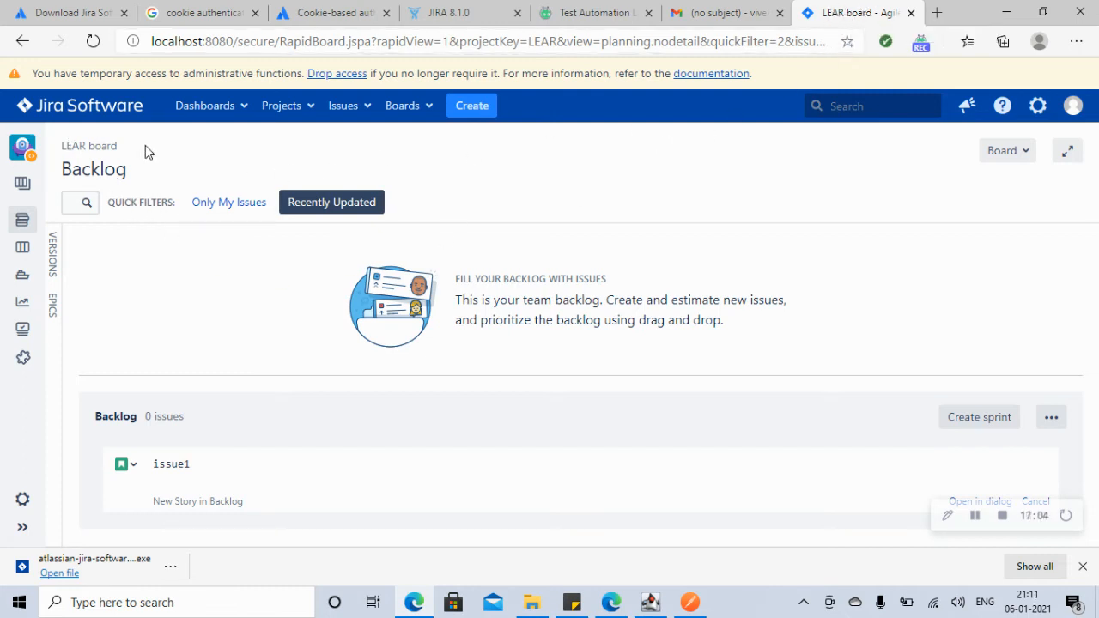
{"action": "left_click", "coordinate": [1005, 14]}
Step: Change the JSON to project LEAR, summary 'Login Issue' and description 'something's wrong', then check headers
{"action": "left_click", "coordinate": [482, 351]}
{"action": "double_click", "coordinate": [482, 351]}
{"action": "type", "text": "R"}
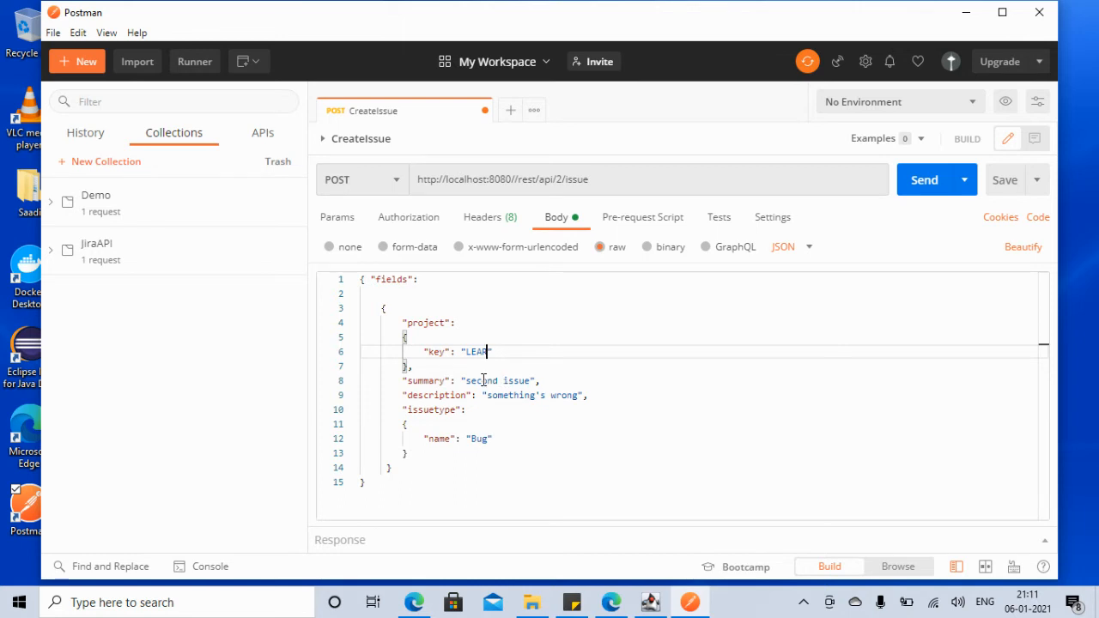
{"action": "left_click_drag", "start_coordinate": [467, 380], "coordinate": [531, 380]}
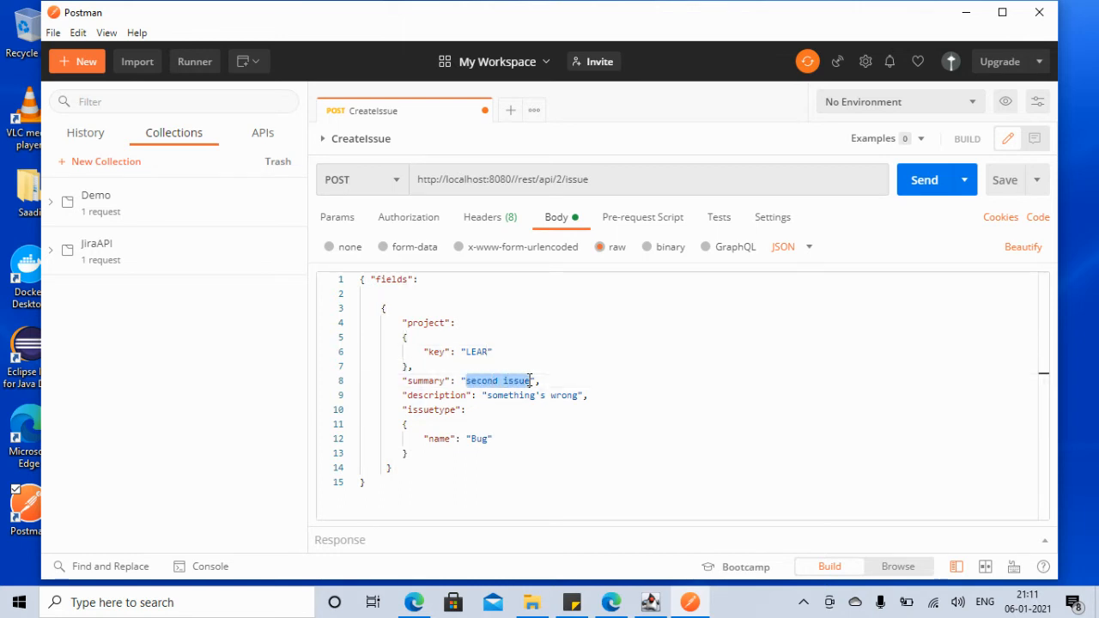
{"action": "type", "text": "Login Issue"}
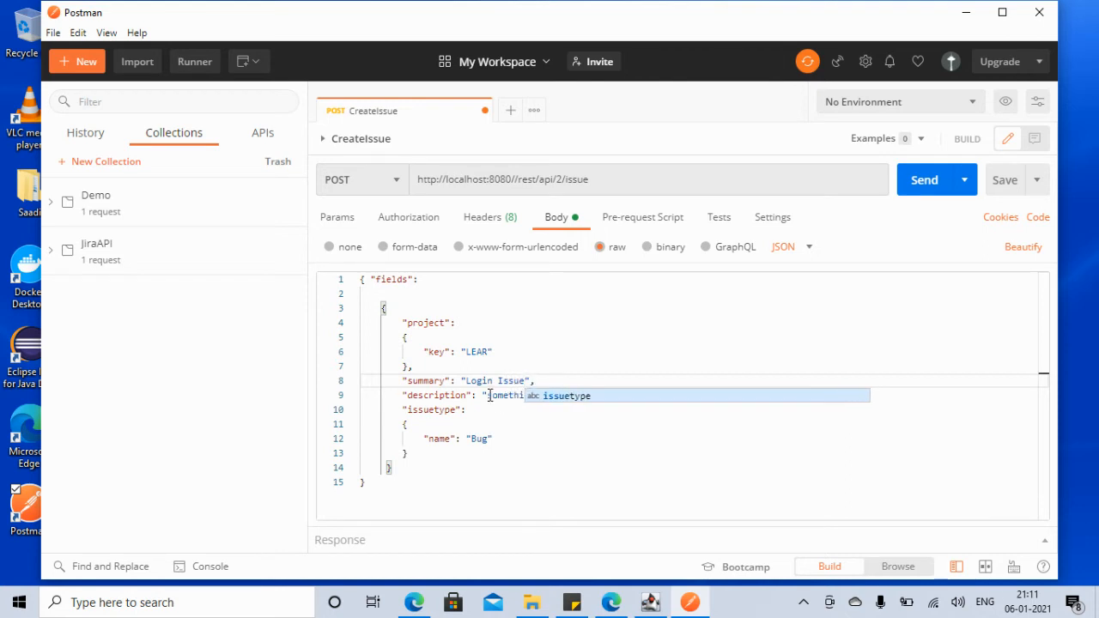
{"action": "left_click_drag", "start_coordinate": [488, 396], "coordinate": [574, 395]}
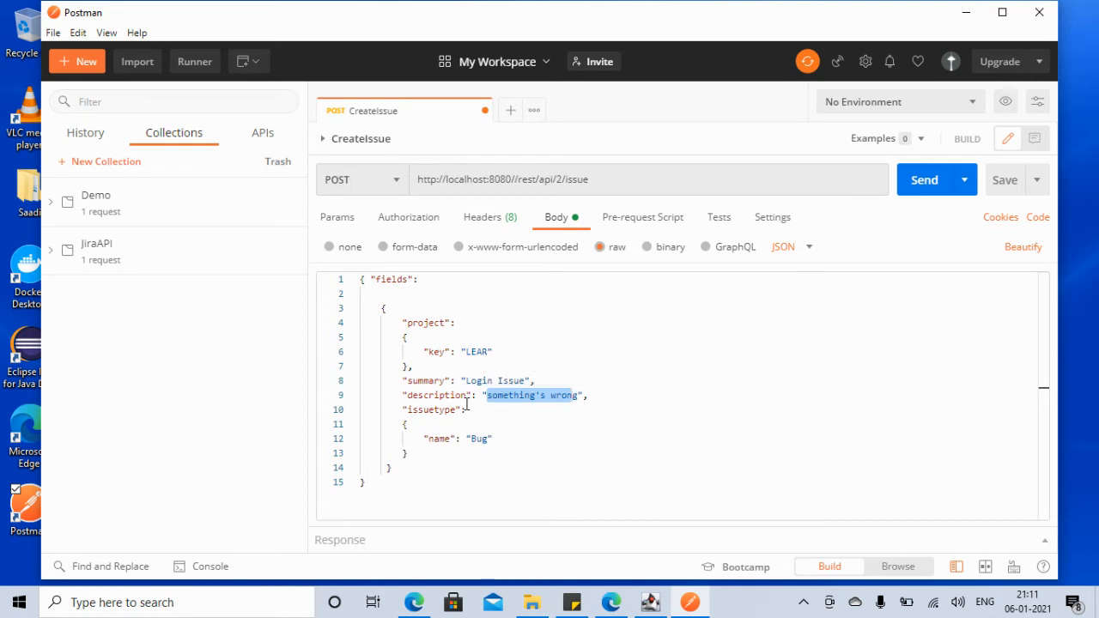
{"action": "left_click", "coordinate": [505, 444]}
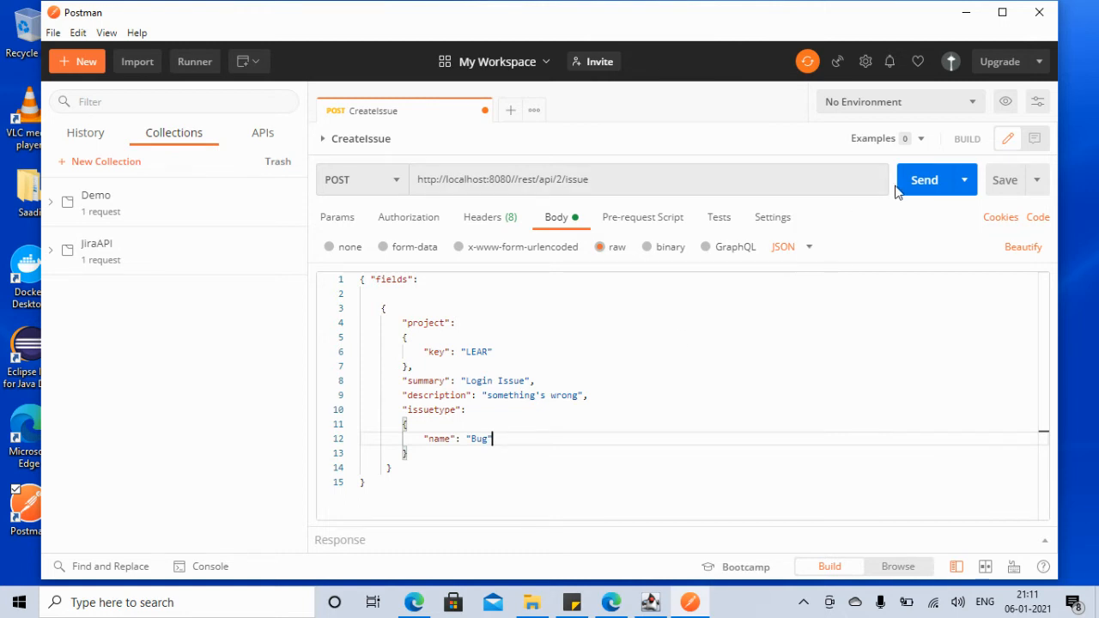
{"action": "left_click", "coordinate": [500, 220]}
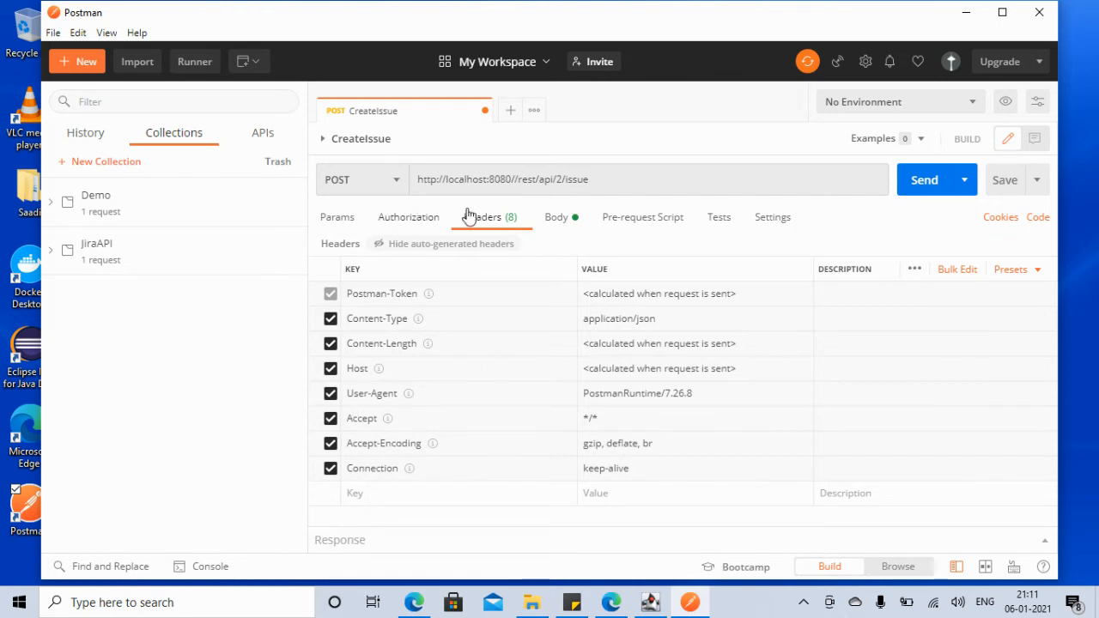
Step: Send CreateIssue, read its 404 Not Found response, then switch to the Cookie-based auth docs
{"action": "left_click", "coordinate": [557, 219]}
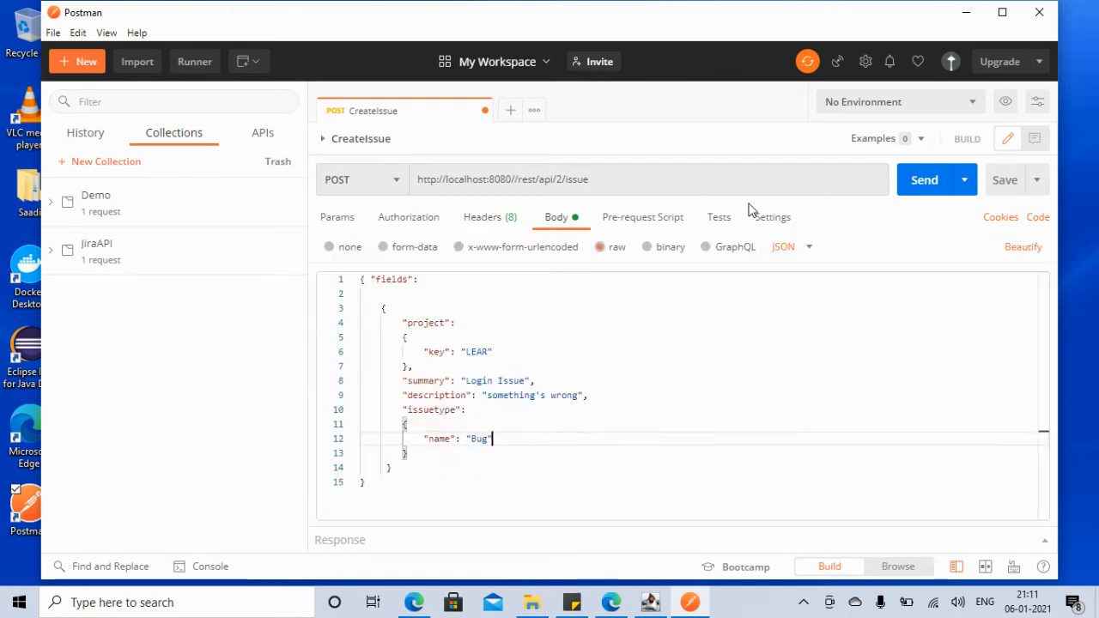
{"action": "left_click", "coordinate": [926, 188]}
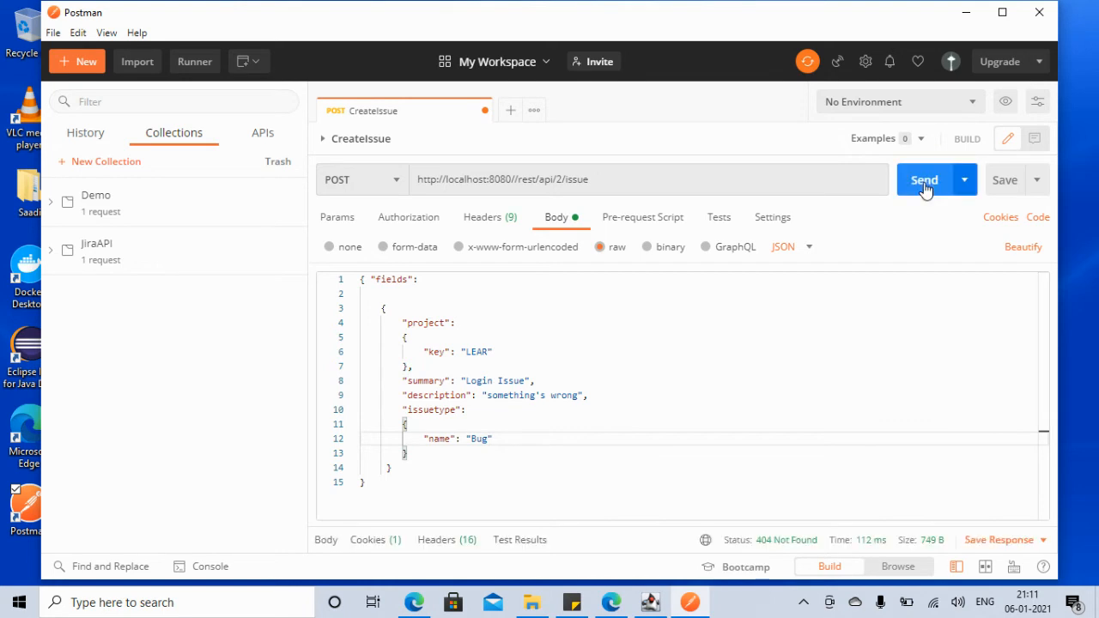
{"action": "left_click", "coordinate": [1003, 12]}
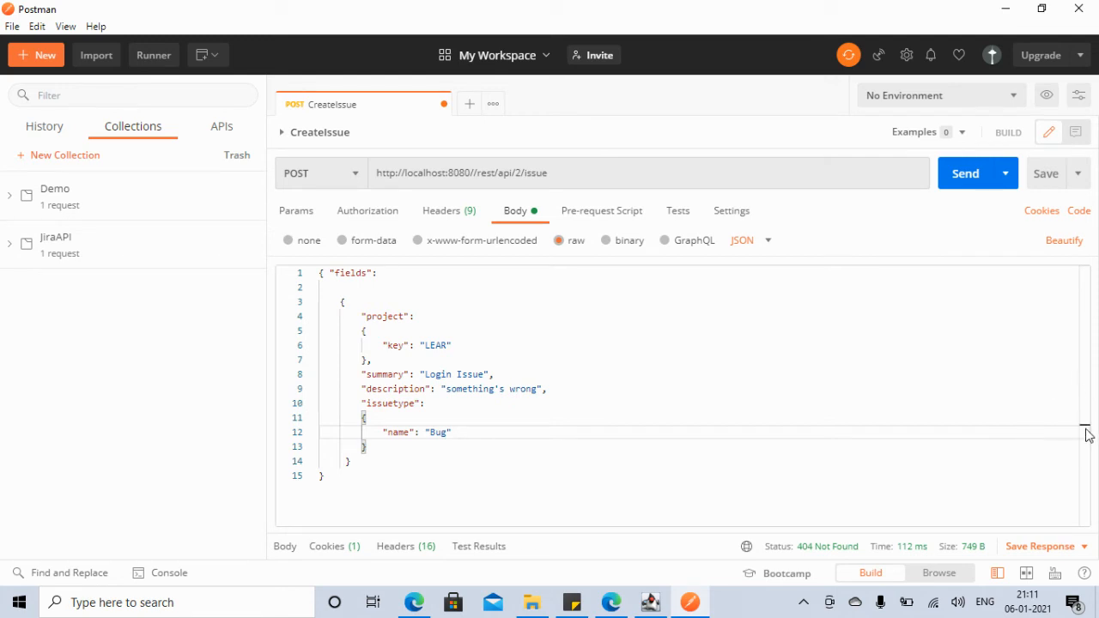
{"action": "left_click_drag", "start_coordinate": [817, 513], "coordinate": [838, 372]}
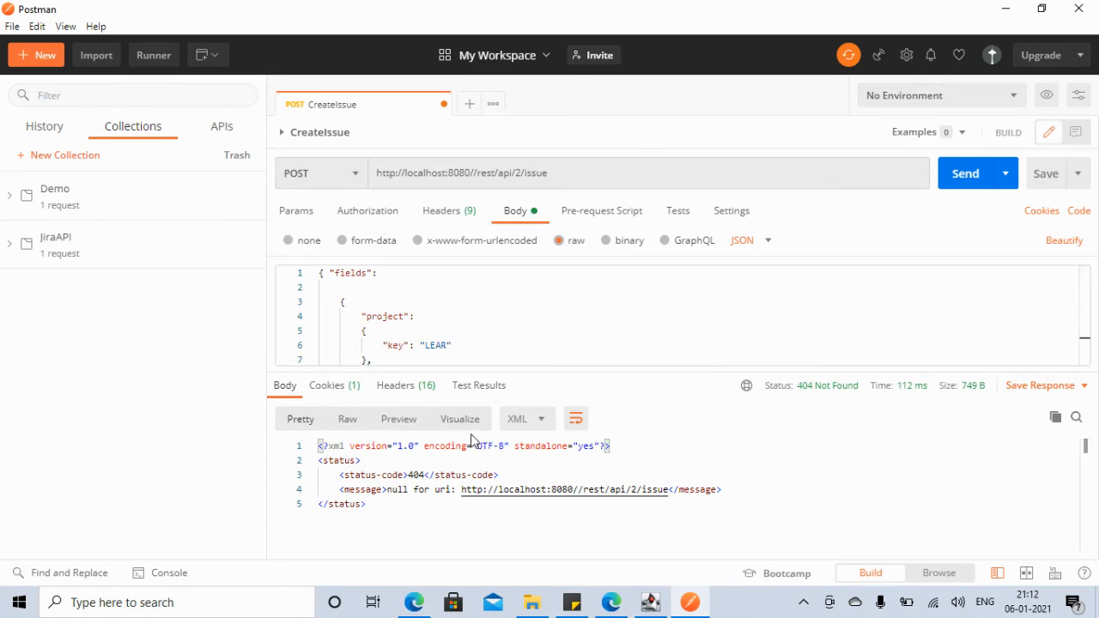
{"action": "left_click", "coordinate": [415, 603]}
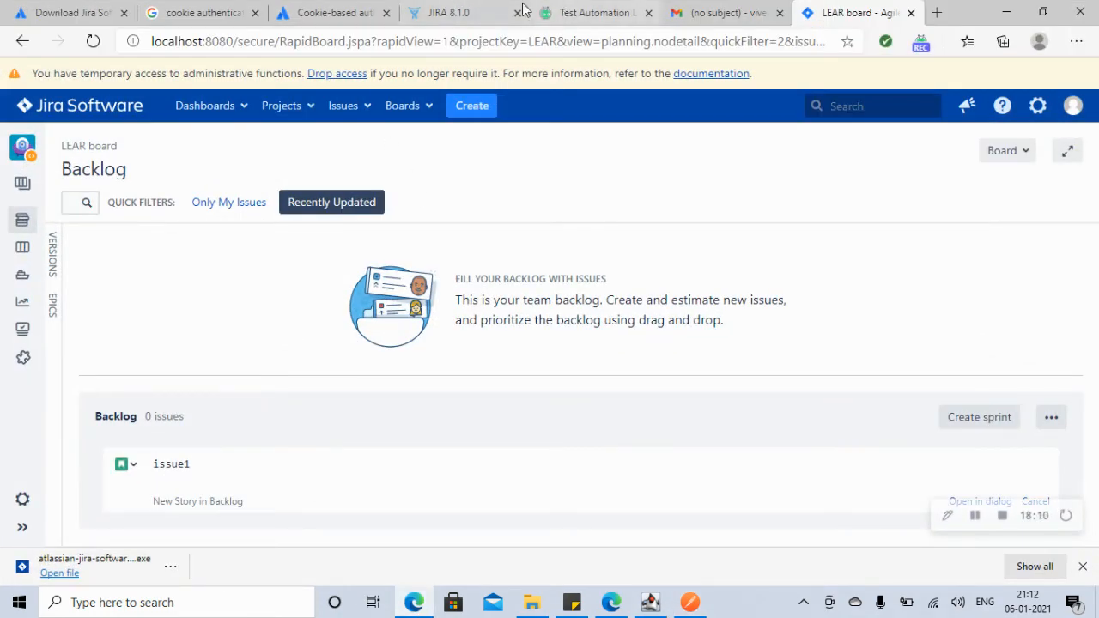
{"action": "left_click", "coordinate": [342, 14]}
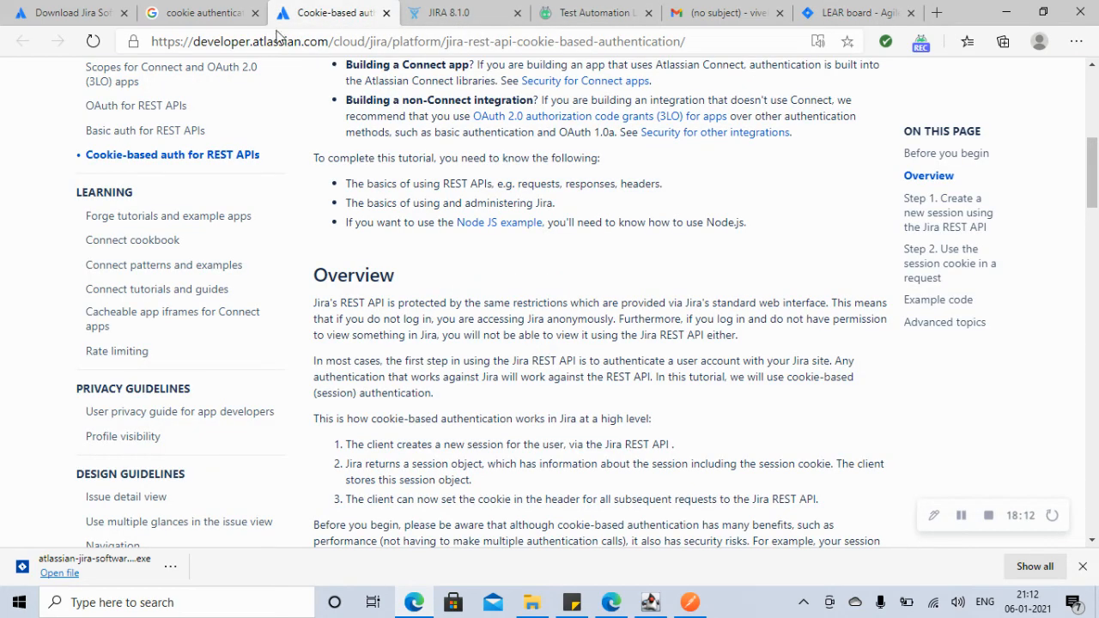
Step: Scroll the Cookie-based auth docs to Step 1 on creating a session, then return to Postman
{"action": "left_click", "coordinate": [213, 13]}
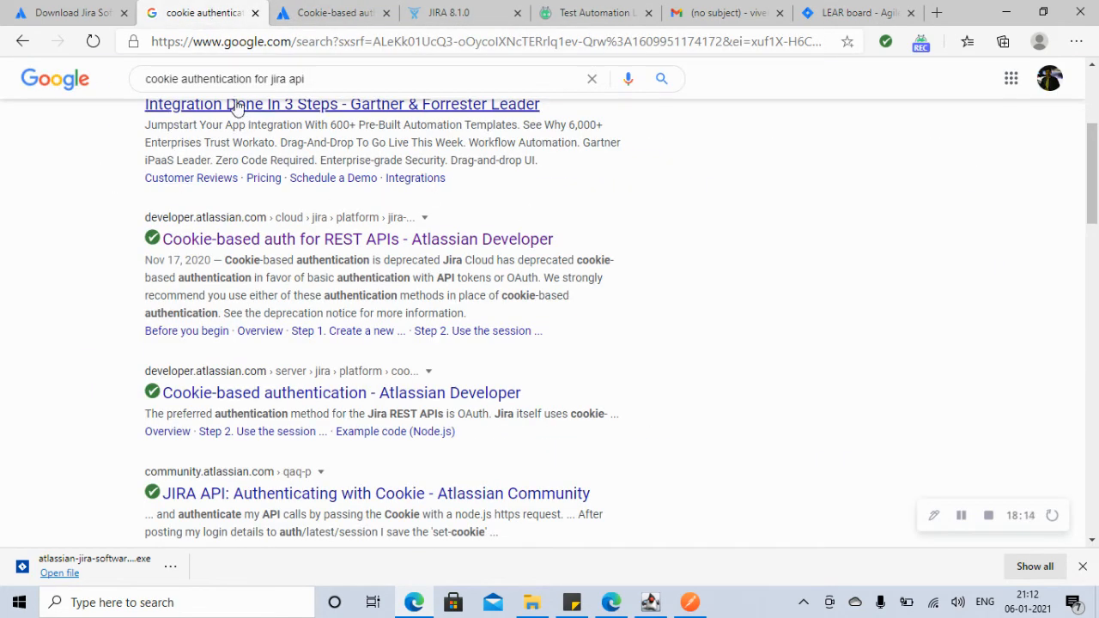
{"action": "left_click", "coordinate": [332, 15]}
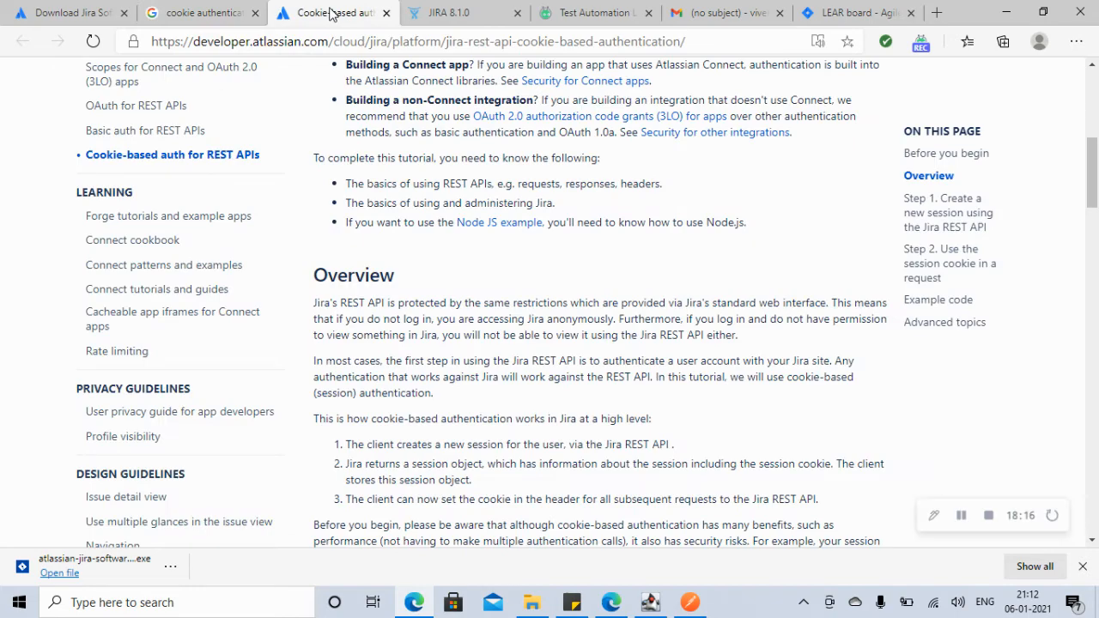
{"action": "left_click_drag", "start_coordinate": [1091, 162], "coordinate": [1093, 68]}
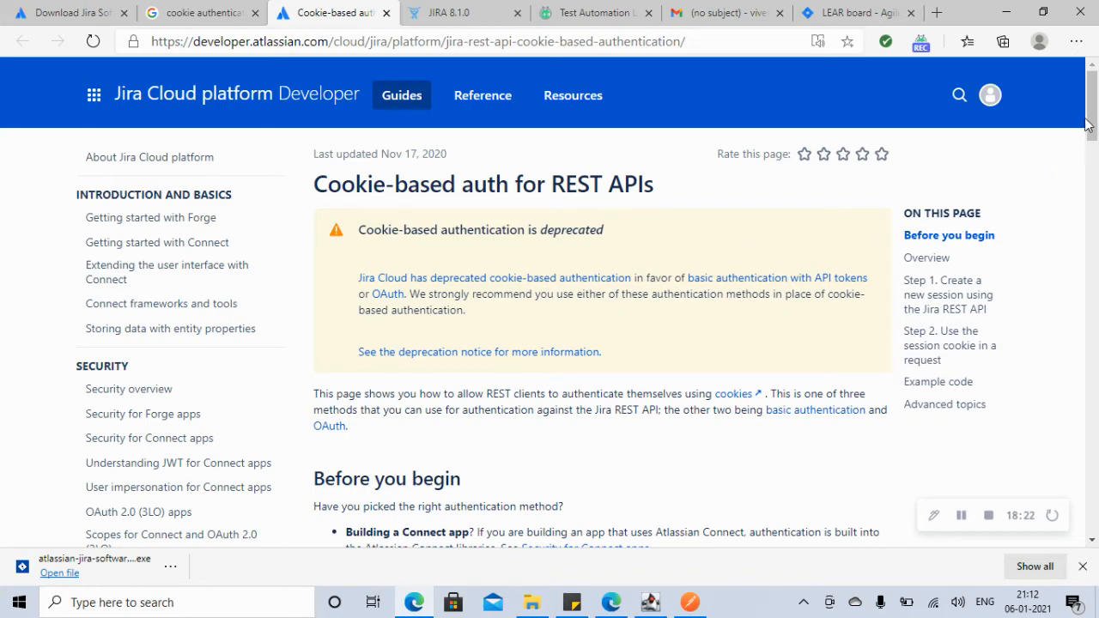
{"action": "left_click_drag", "start_coordinate": [1087, 125], "coordinate": [1096, 173]}
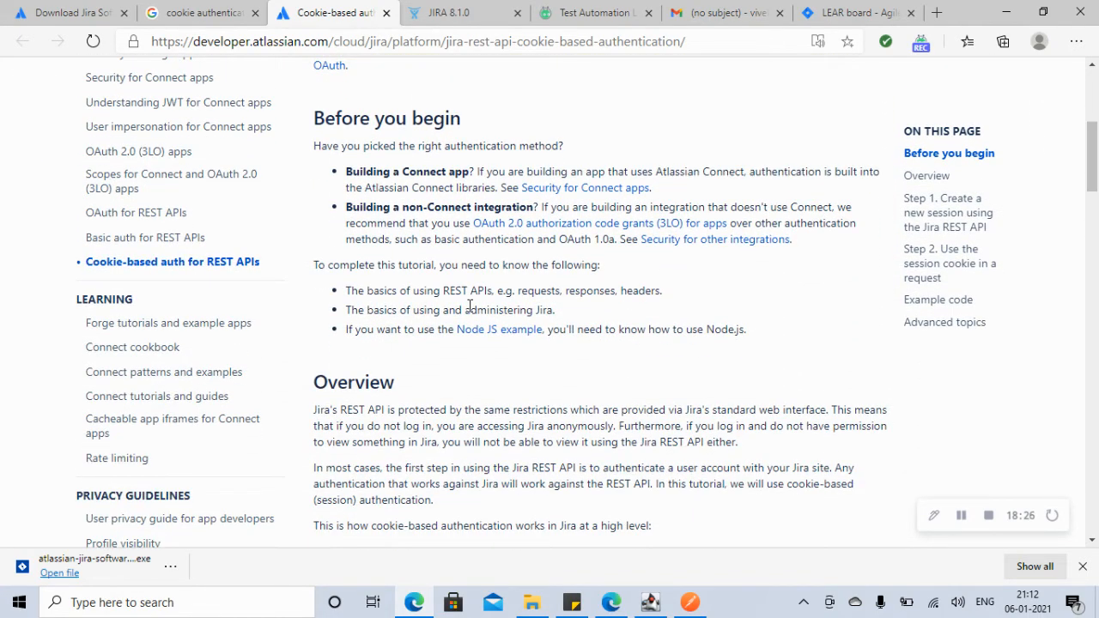
{"action": "left_click", "coordinate": [859, 17]}
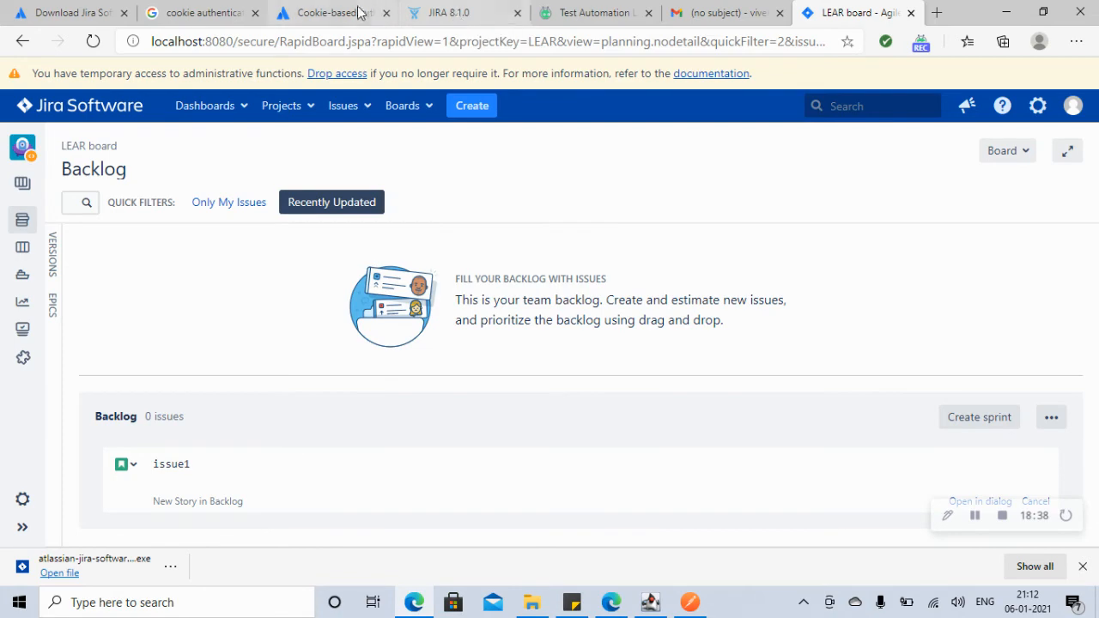
{"action": "left_click", "coordinate": [335, 13]}
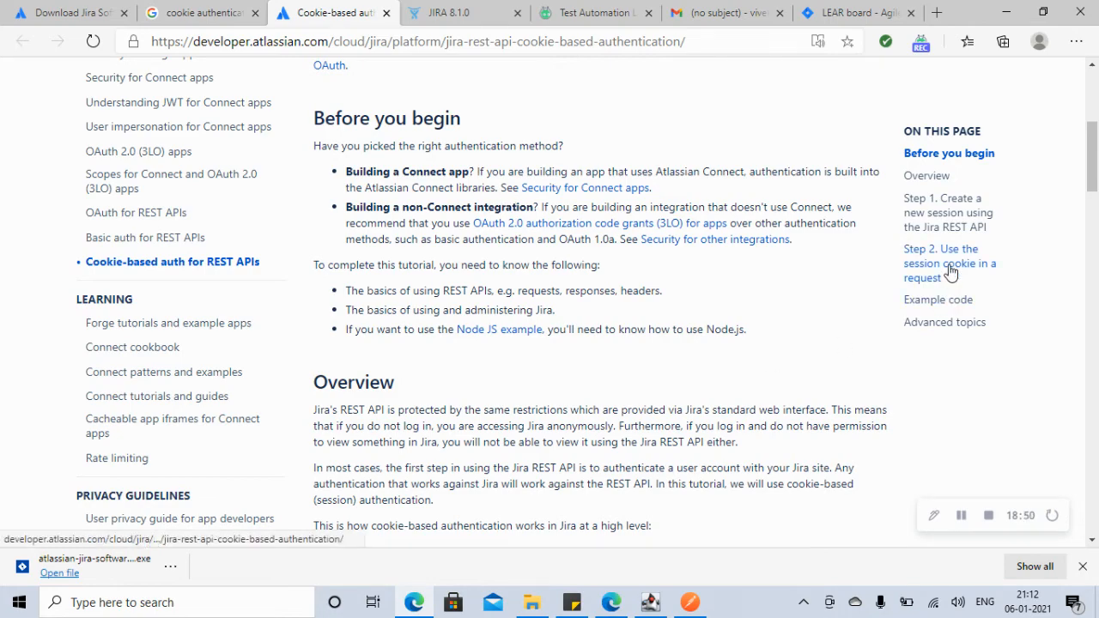
{"action": "left_click_drag", "start_coordinate": [1095, 169], "coordinate": [1095, 261]}
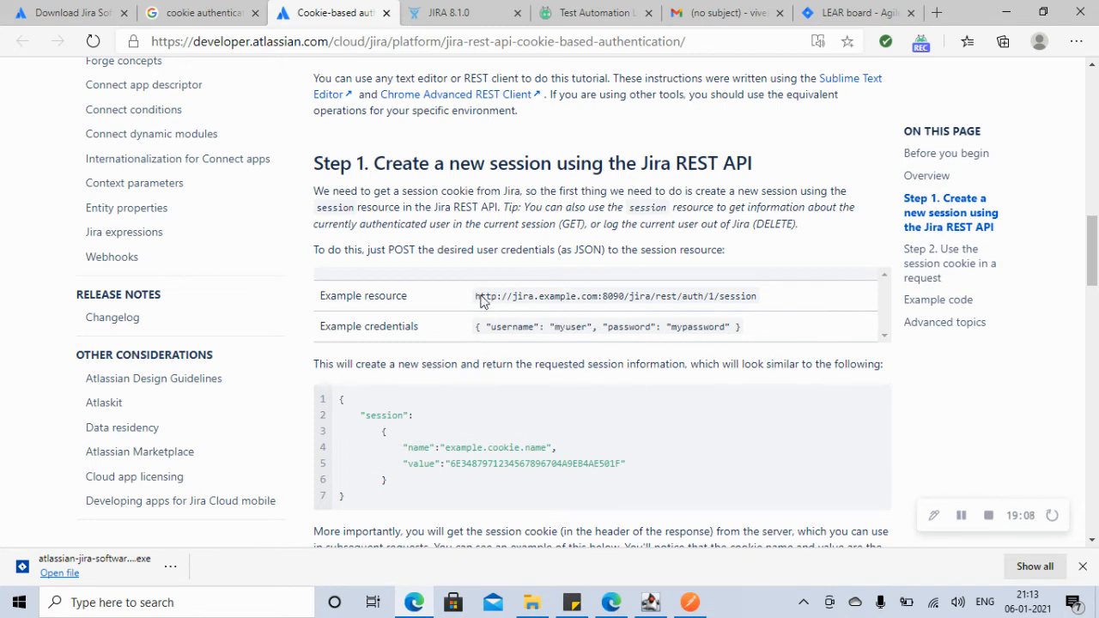
{"action": "left_click", "coordinate": [597, 593]}
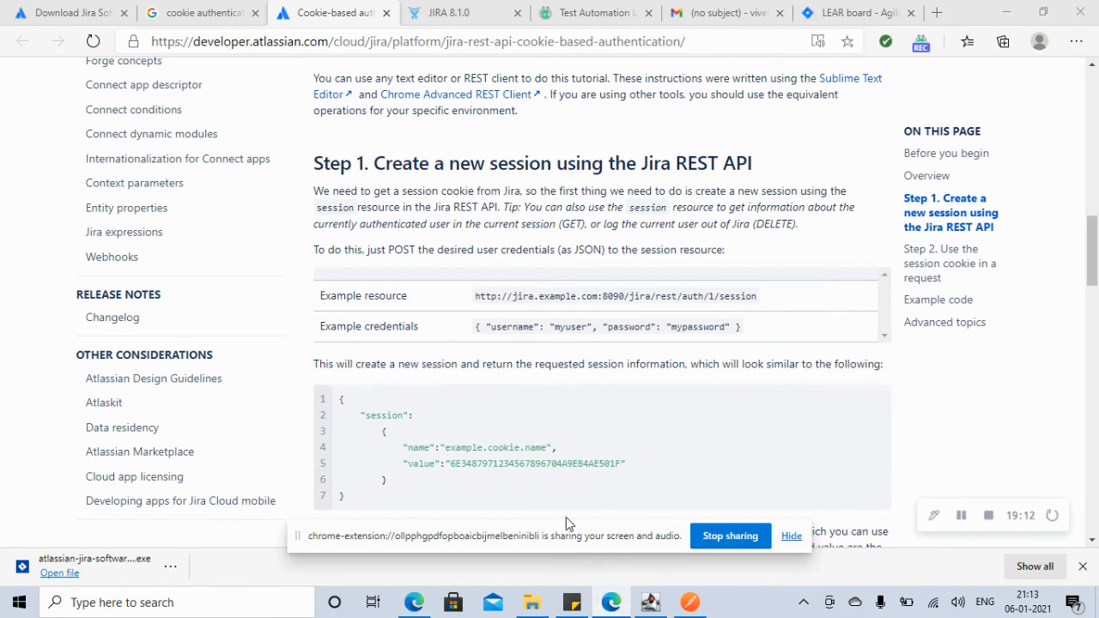
{"action": "left_click", "coordinate": [790, 538]}
{"action": "left_click", "coordinate": [690, 604]}
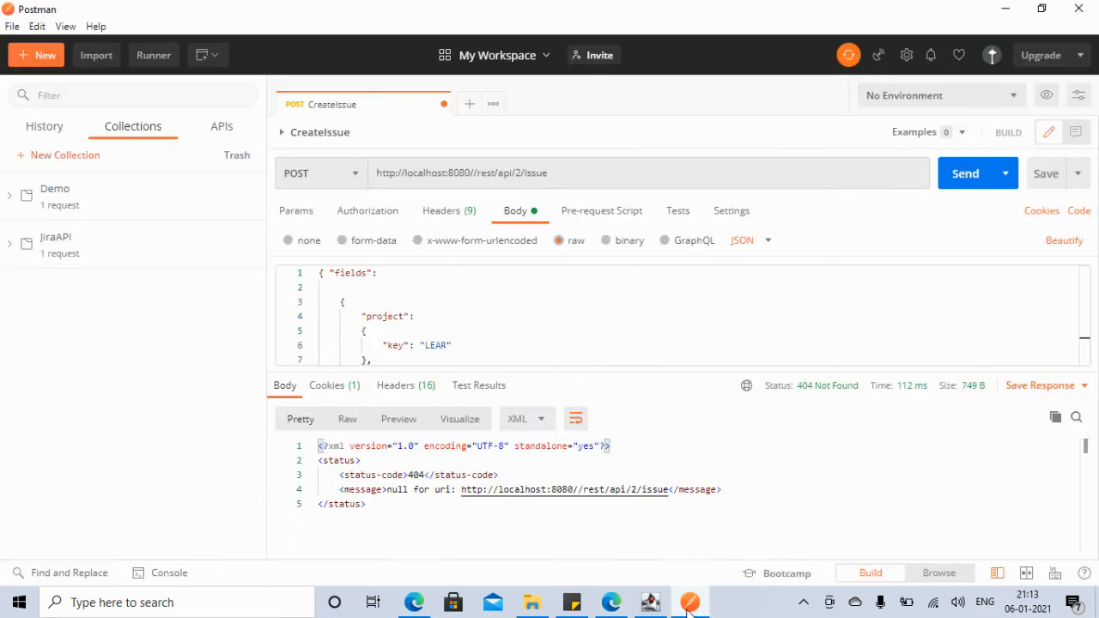
Step: Create a new request named CreateAuth and save it to the JiraAPI collection
{"action": "left_click", "coordinate": [40, 55]}
{"action": "left_click", "coordinate": [228, 196]}
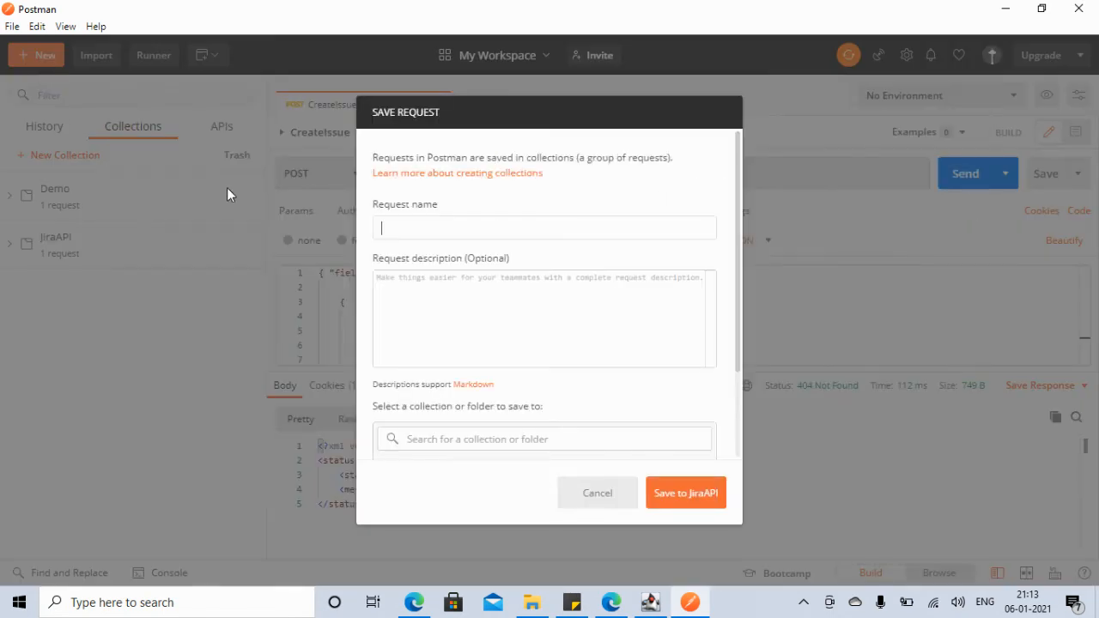
{"action": "type", "text": "Creat"}
{"action": "type", "text": "Session"}
{"action": "type", "text": "e"}
{"action": "left_click", "coordinate": [509, 440]}
{"action": "type", "text": "j"}
{"action": "key", "text": "BackSpace"}
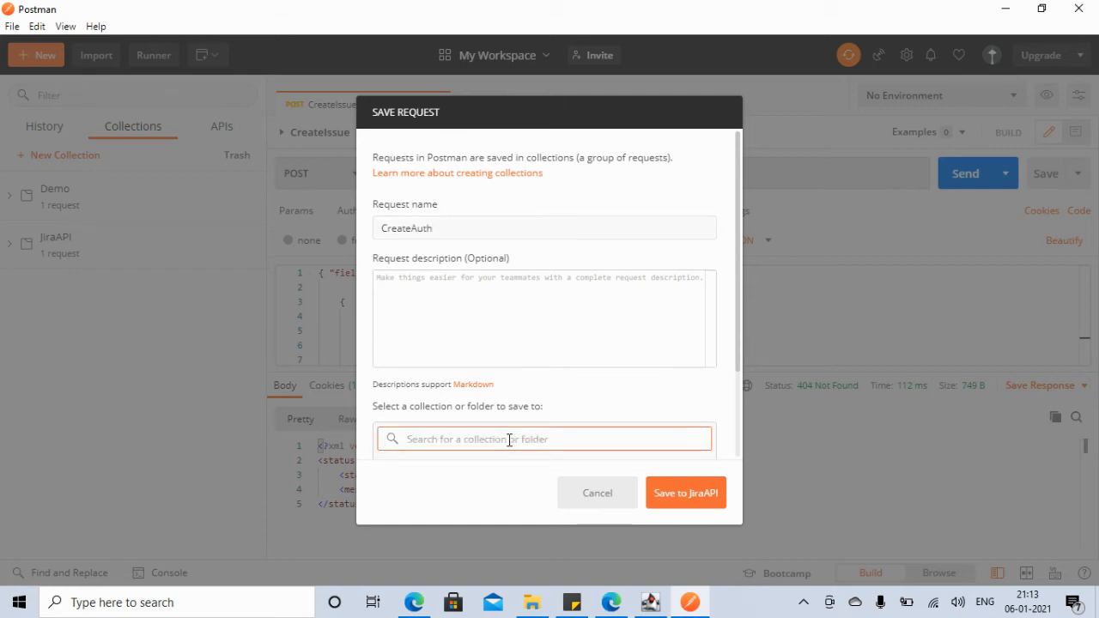
{"action": "type", "text": "Jira"}
{"action": "left_click", "coordinate": [739, 339]}
{"action": "left_click_drag", "start_coordinate": [739, 340], "coordinate": [745, 409]}
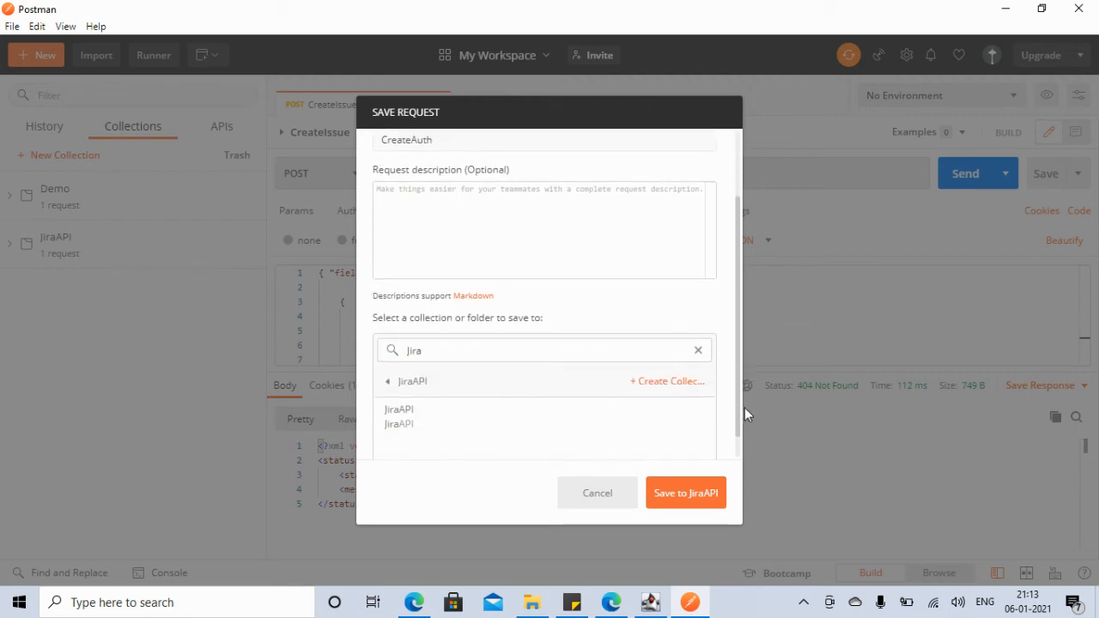
{"action": "left_click", "coordinate": [396, 400]}
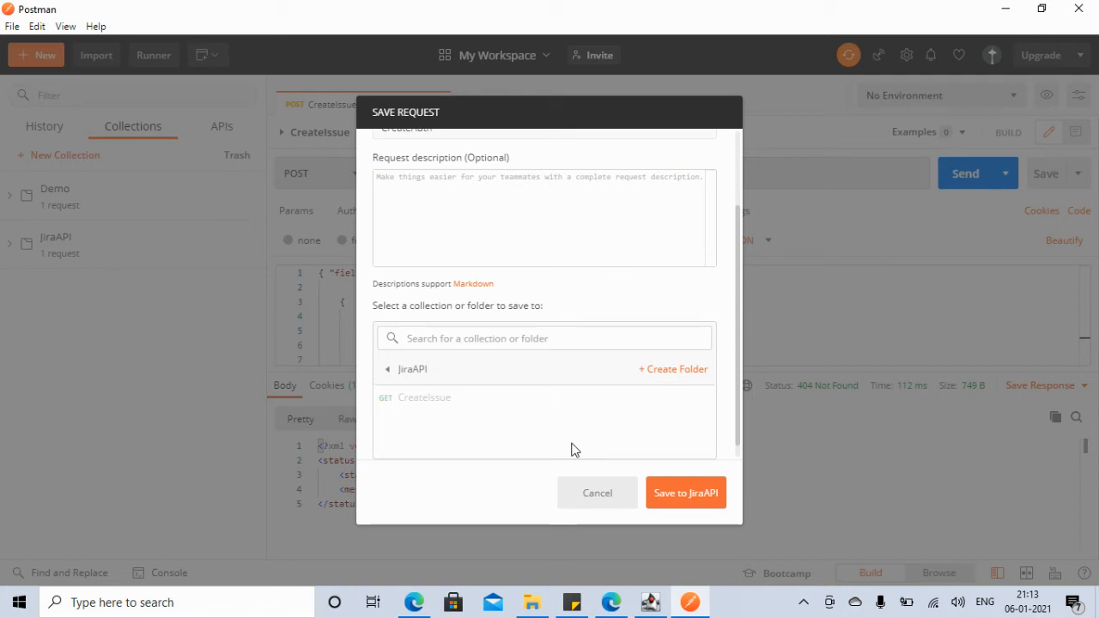
{"action": "left_click", "coordinate": [700, 495]}
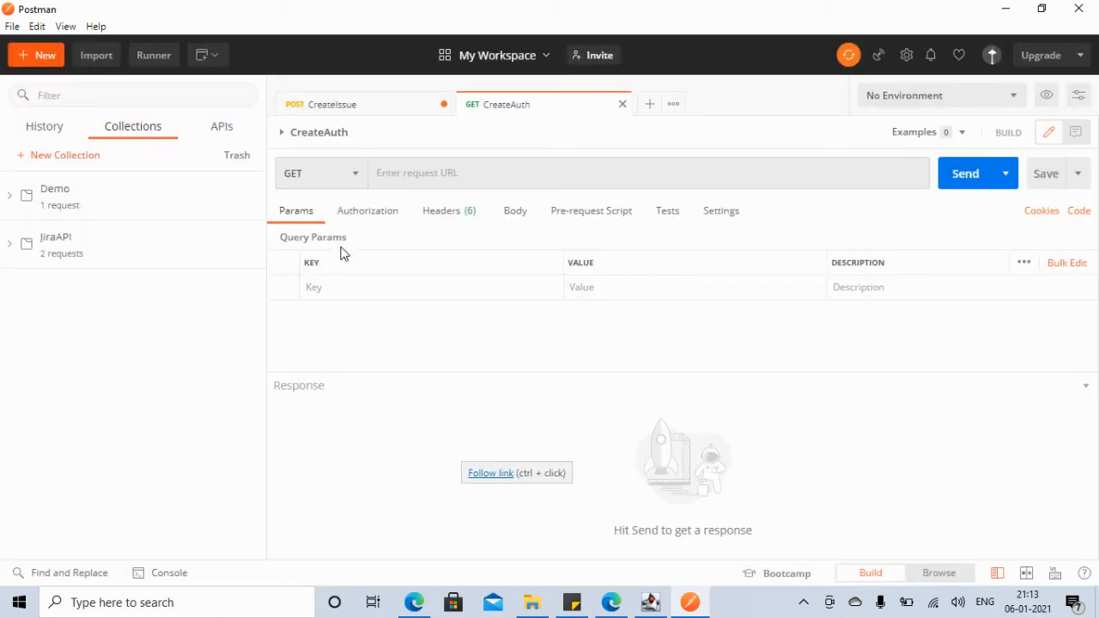
{"action": "left_click", "coordinate": [418, 612]}
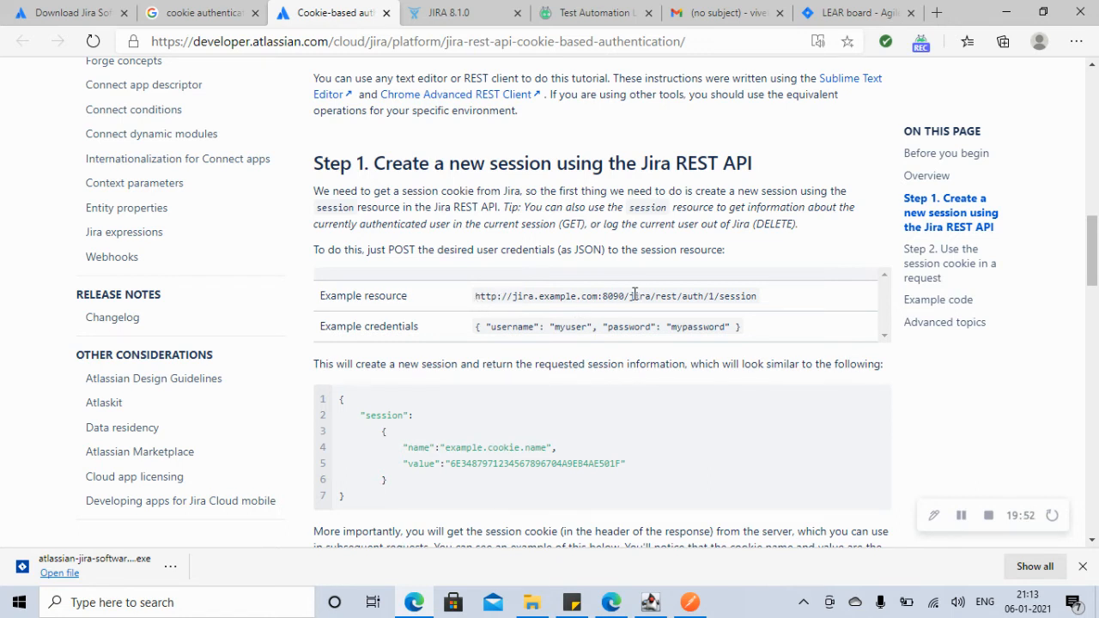
Step: Copy the localhost:8080/ base address from the Jira page into CreateAuth's URL field
{"action": "left_click", "coordinate": [831, 18]}
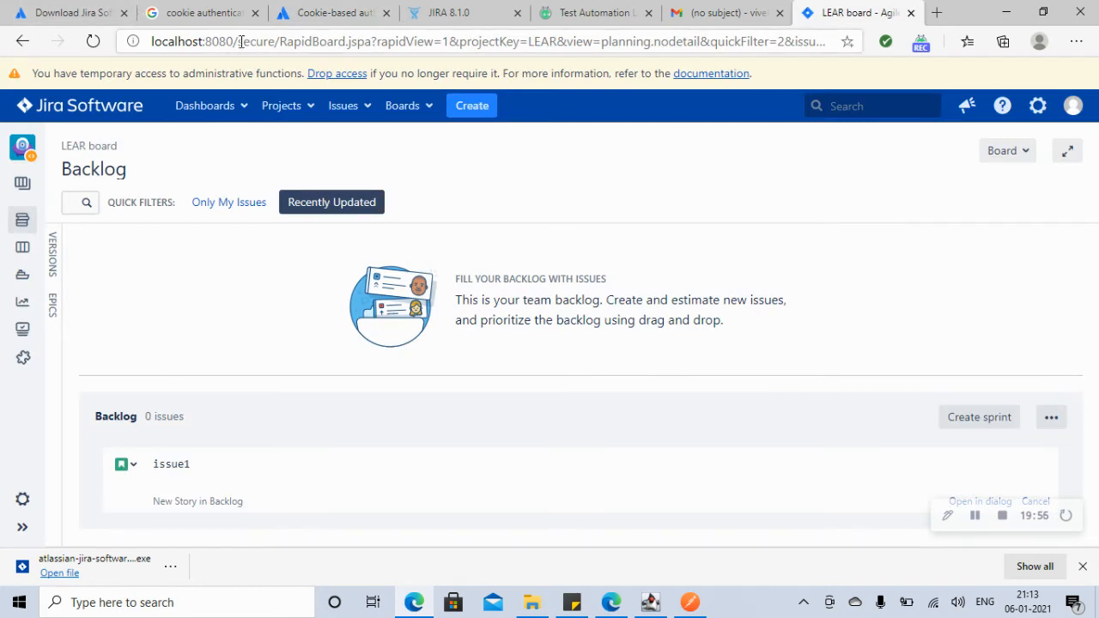
{"action": "left_click_drag", "start_coordinate": [238, 41], "coordinate": [137, 41]}
{"action": "key", "text": "ctrl+c"}
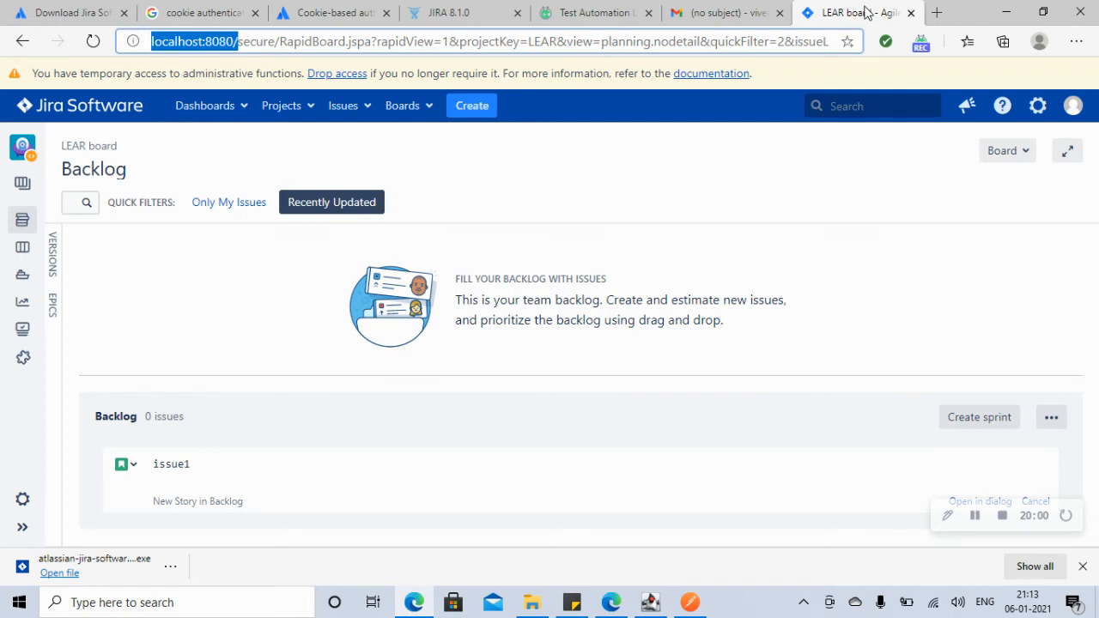
{"action": "left_click", "coordinate": [1005, 12]}
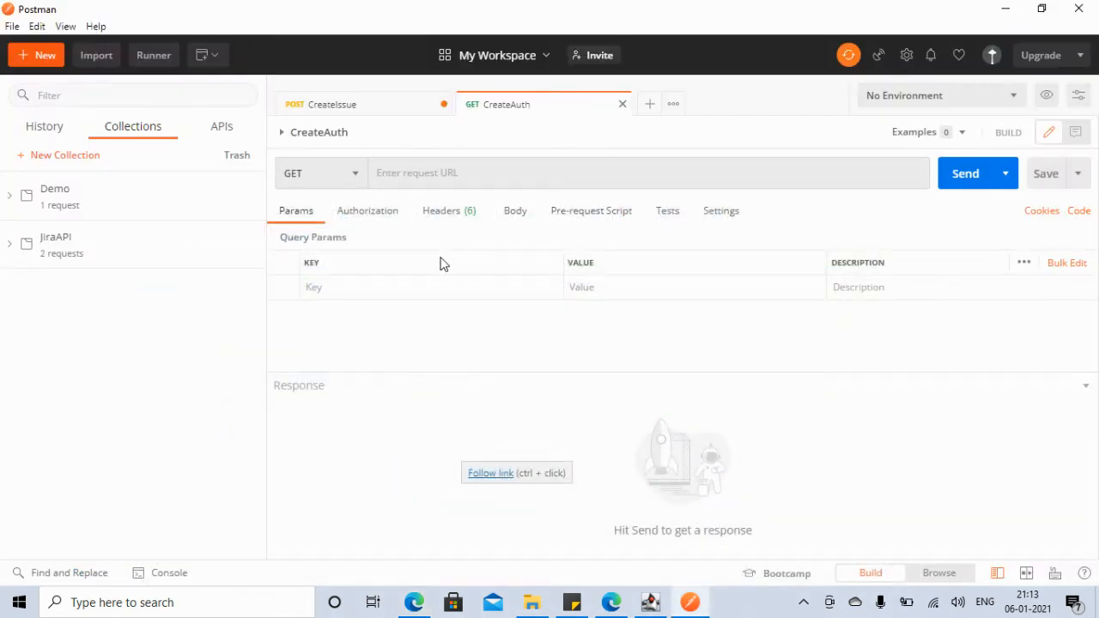
{"action": "left_click", "coordinate": [466, 170]}
{"action": "key", "text": "ctrl+v"}
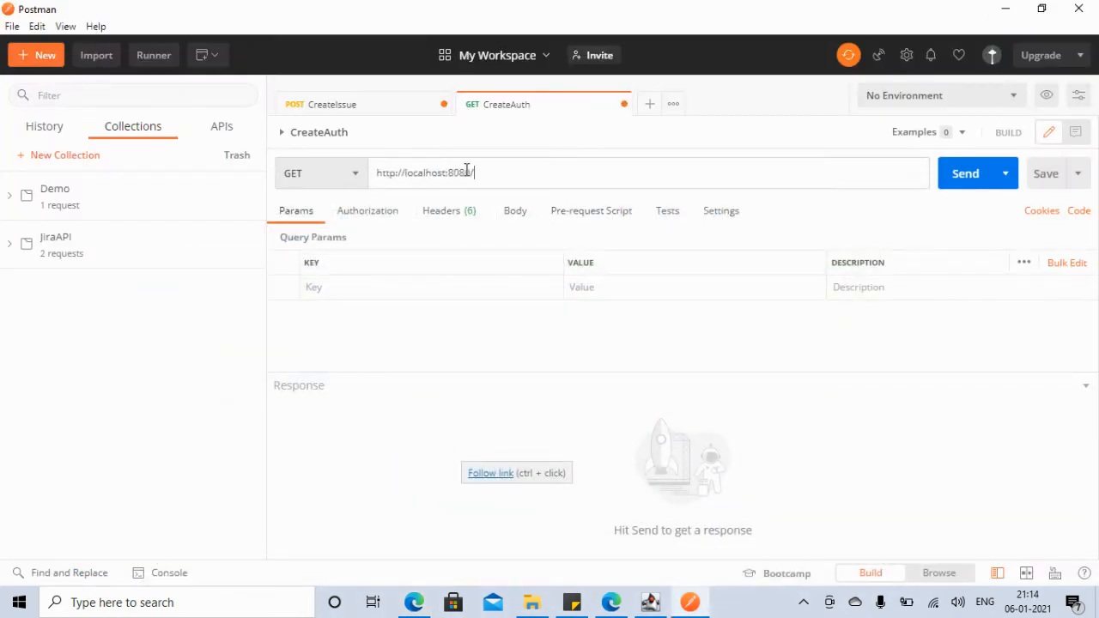
Step: Append jira/rest/auth/1/session from the docs to complete the URL, then show the Body options
{"action": "left_click", "coordinate": [414, 602]}
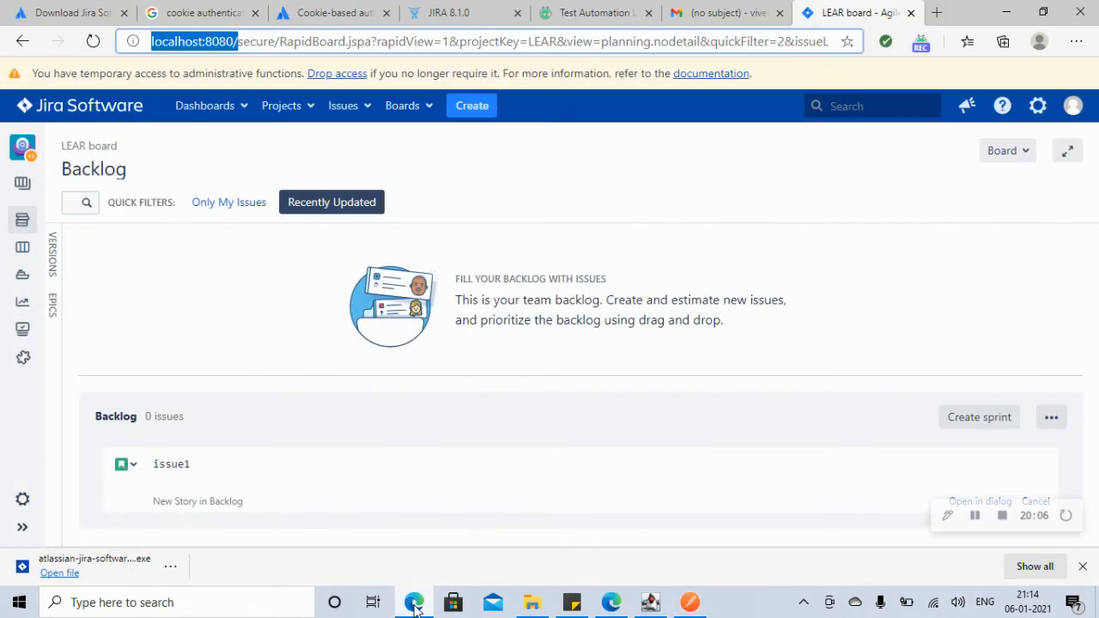
{"action": "left_click", "coordinate": [333, 16]}
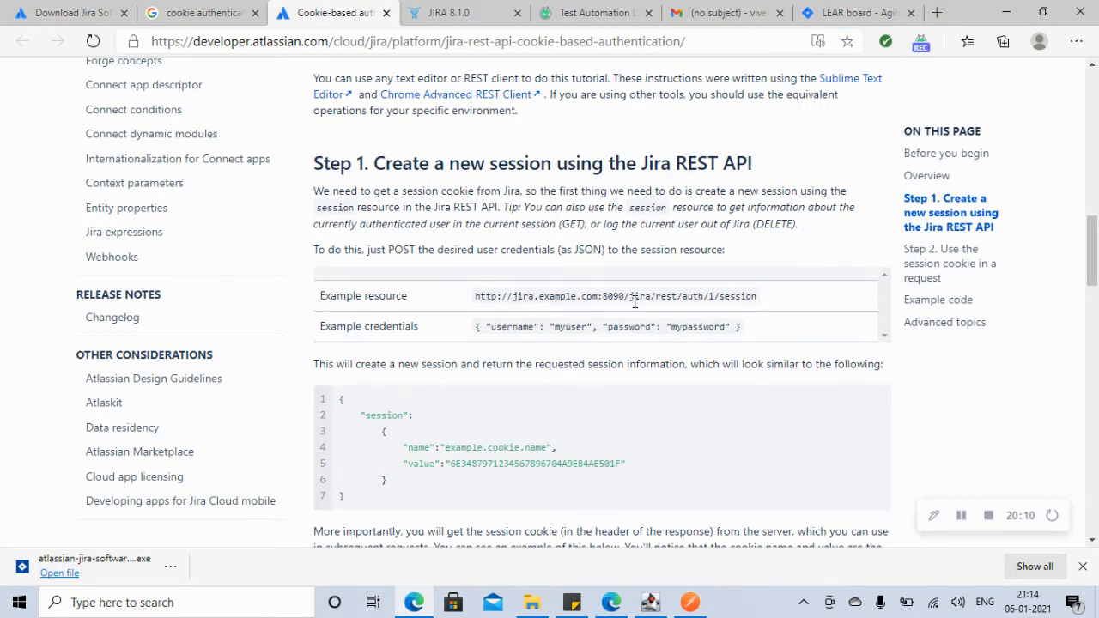
{"action": "left_click_drag", "start_coordinate": [637, 297], "coordinate": [761, 299]}
{"action": "key", "text": "ctrl+c"}
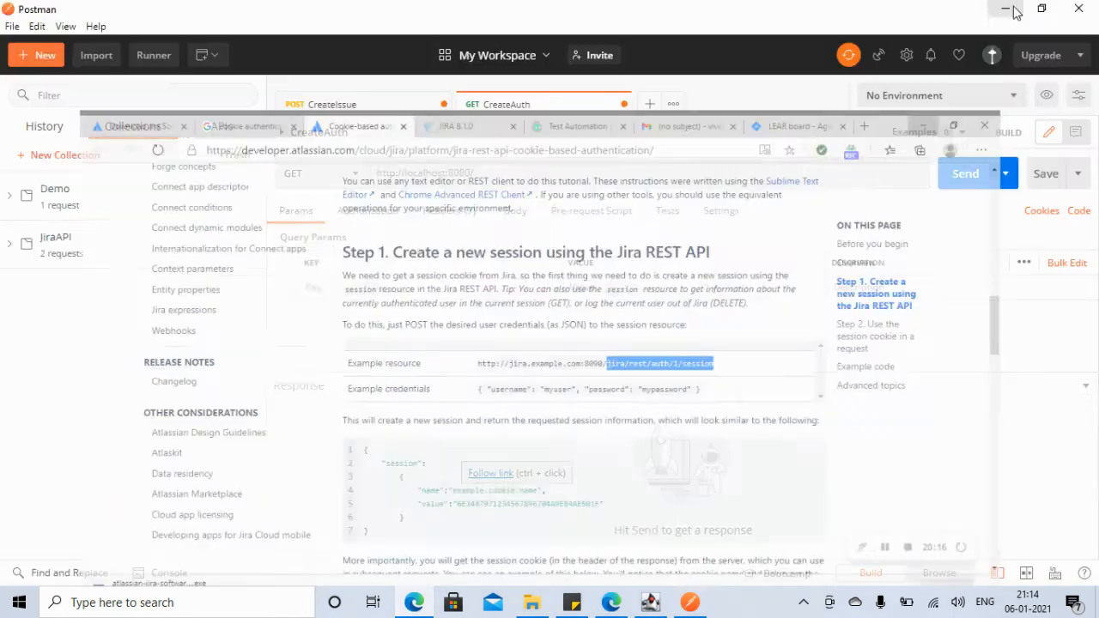
{"action": "left_click", "coordinate": [1006, 12]}
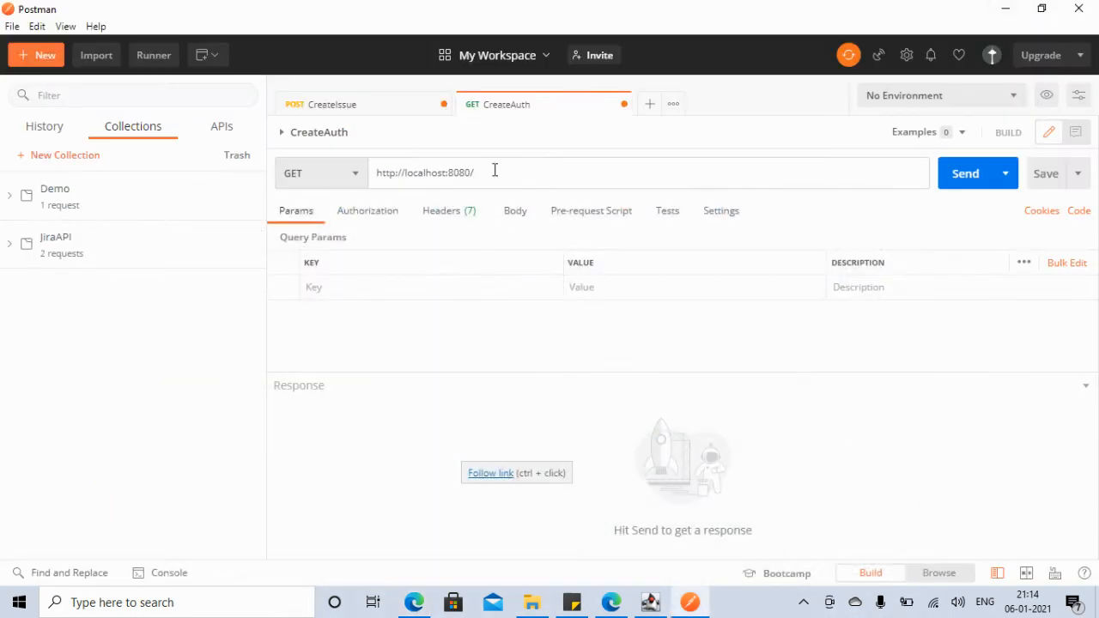
{"action": "key", "text": "ctrl+v"}
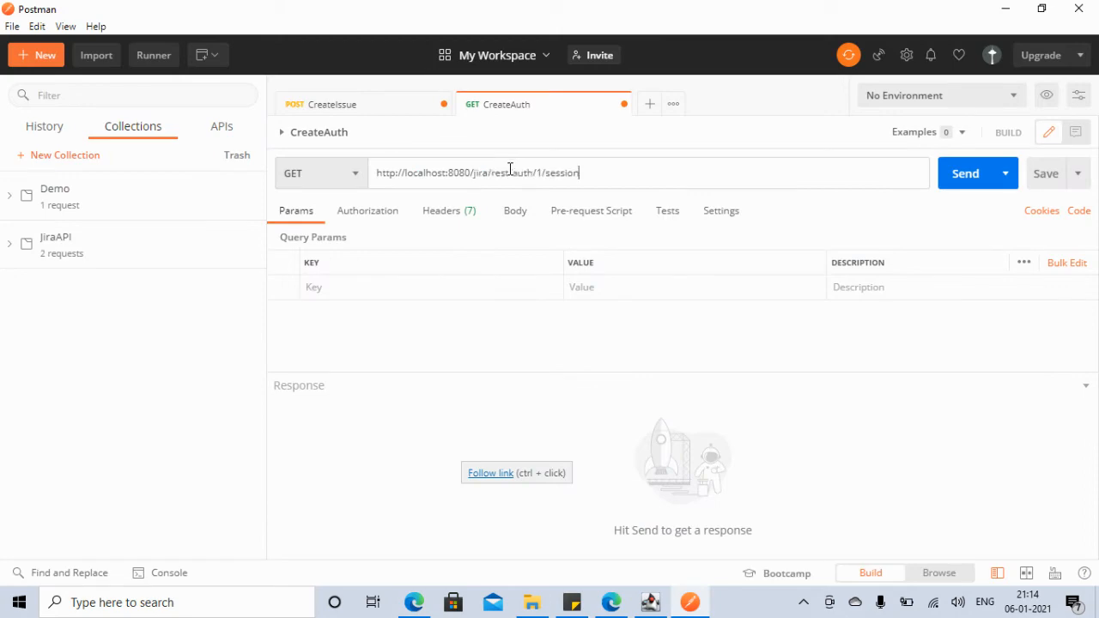
{"action": "left_click", "coordinate": [516, 213]}
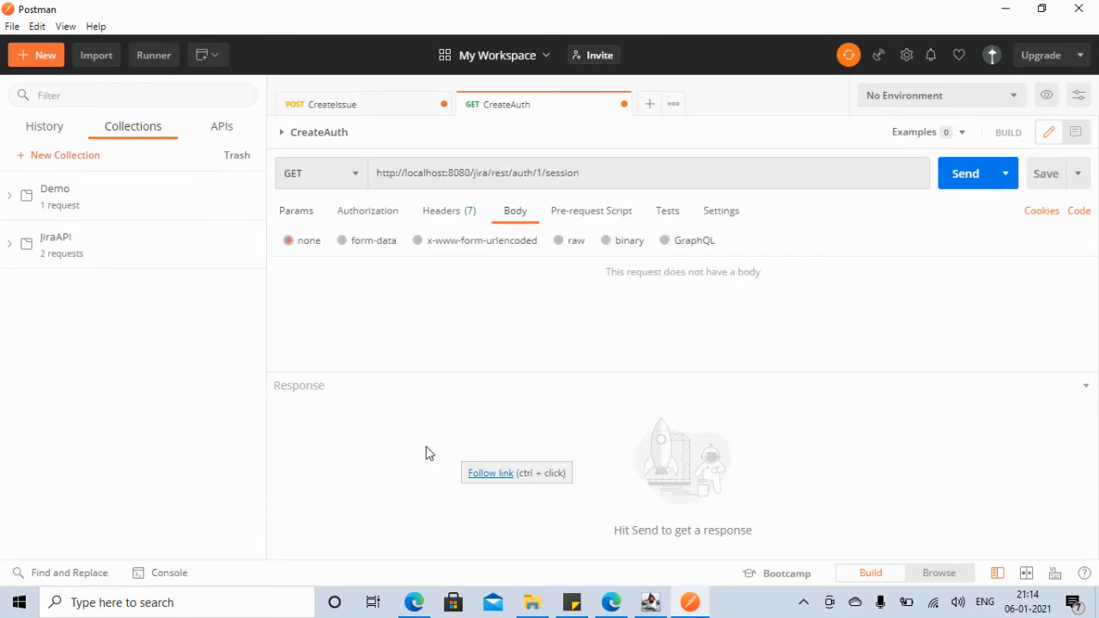
Step: Paste the docs' example credentials into CreateAuth as a raw JSON body
{"action": "left_click", "coordinate": [414, 602]}
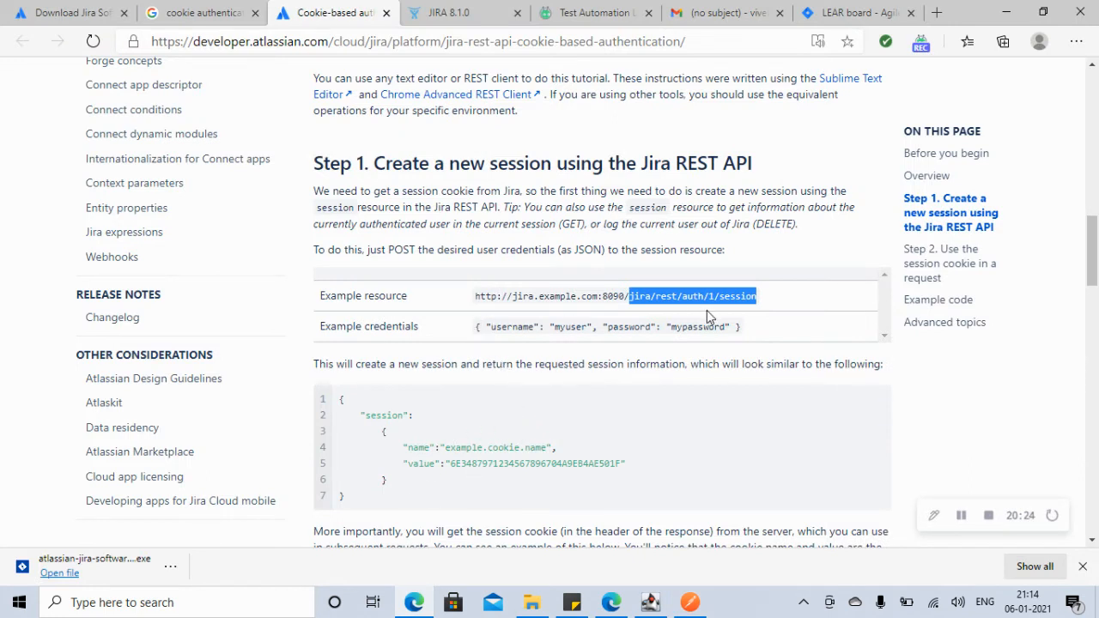
{"action": "left_click_drag", "start_coordinate": [741, 332], "coordinate": [476, 330]}
{"action": "key", "text": "ctrl+c"}
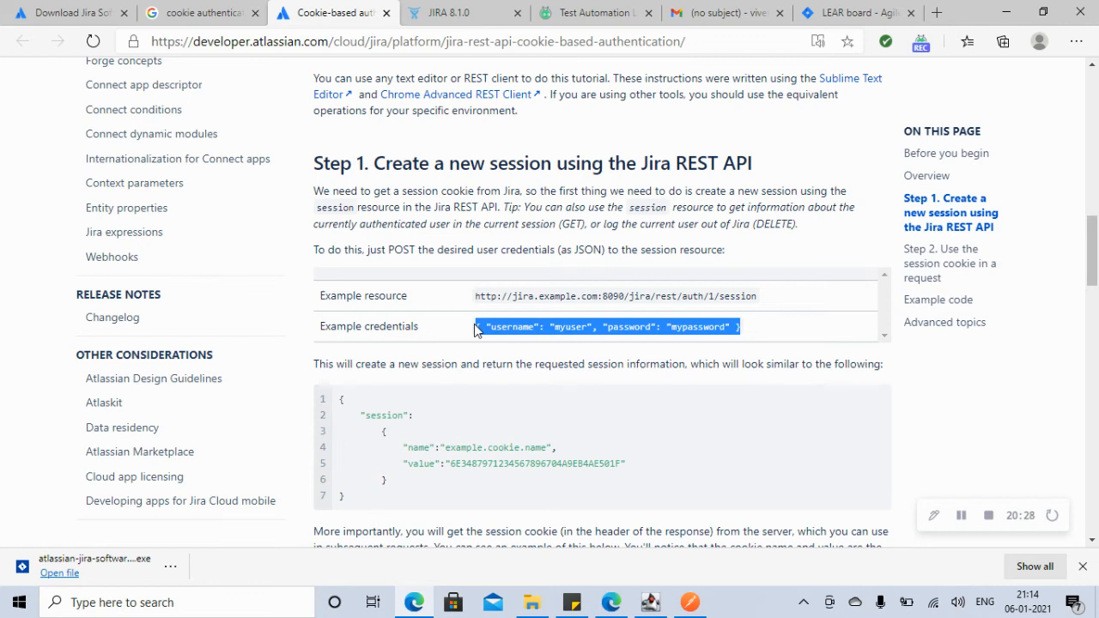
{"action": "left_click", "coordinate": [1004, 12]}
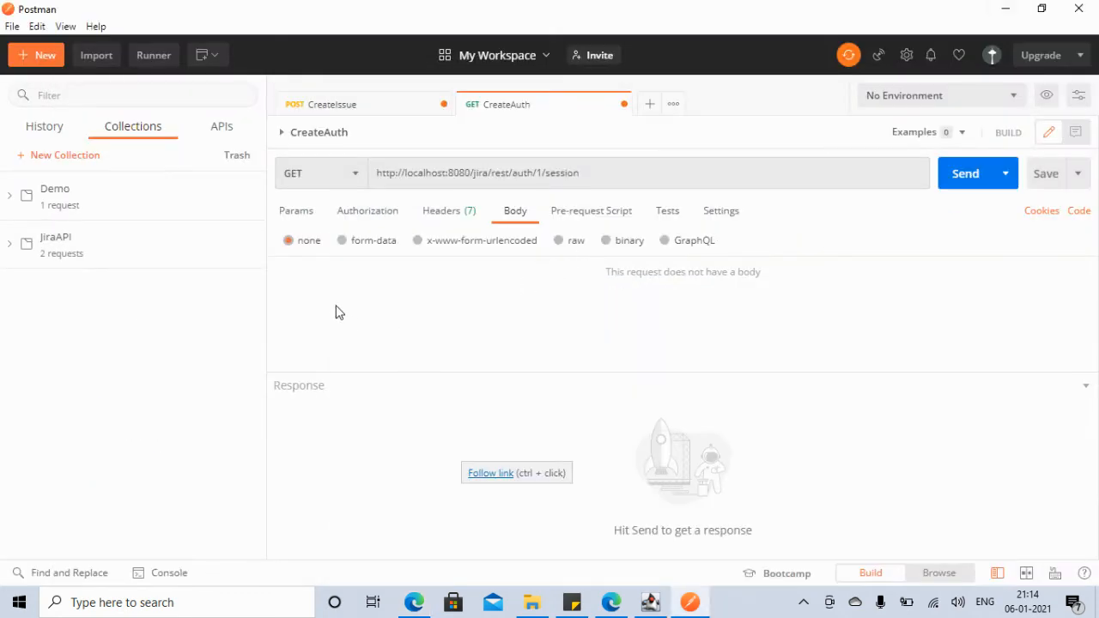
{"action": "left_click", "coordinate": [567, 247]}
{"action": "left_click", "coordinate": [765, 247]}
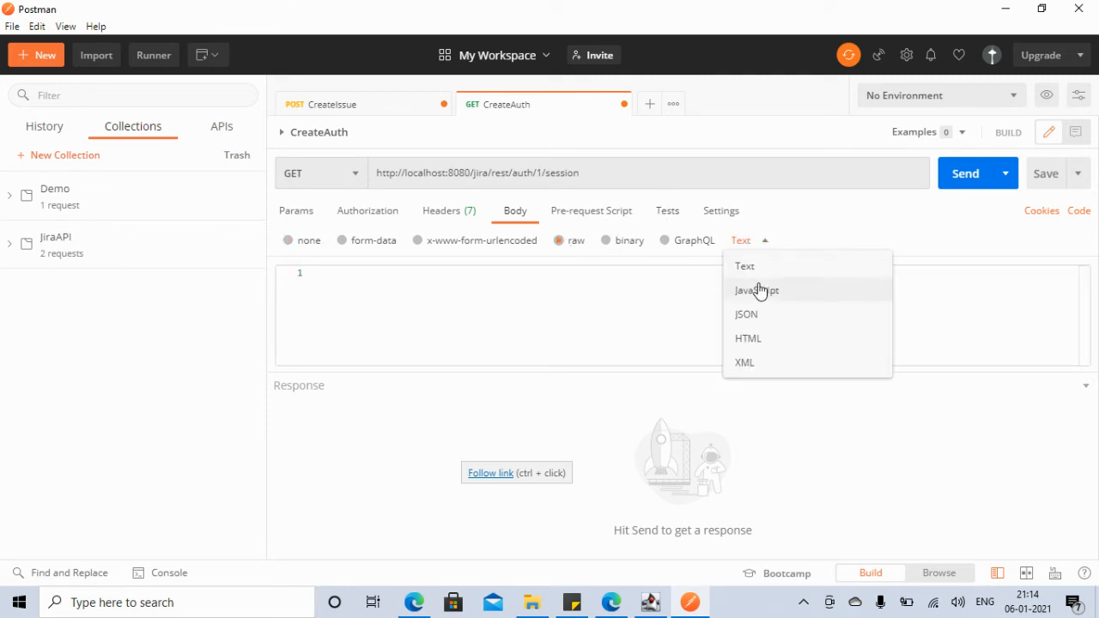
{"action": "left_click", "coordinate": [750, 314]}
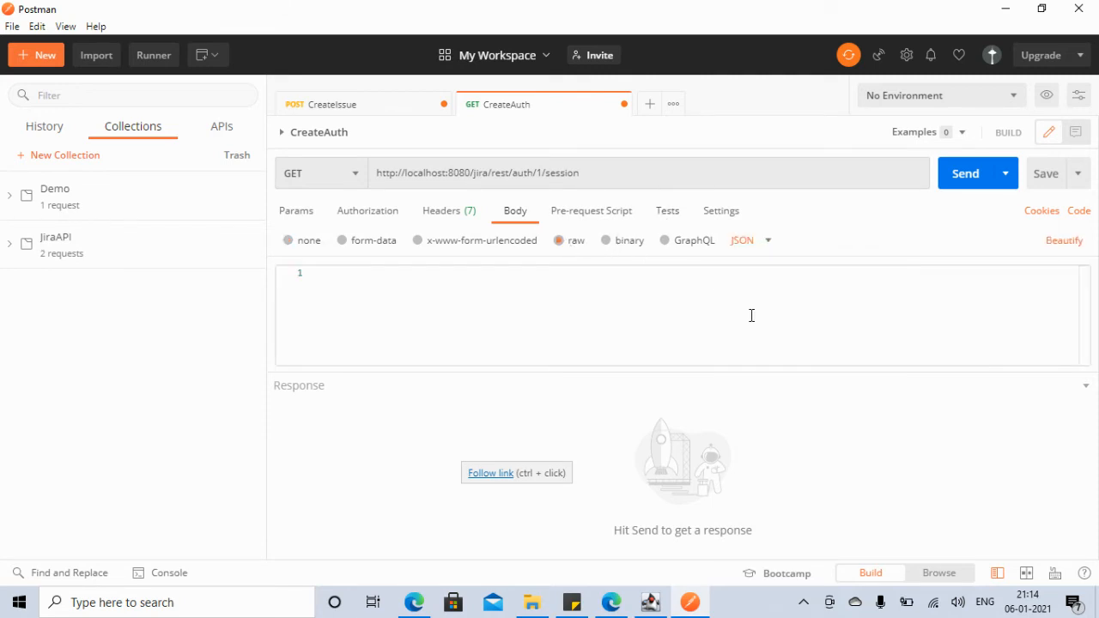
{"action": "left_click", "coordinate": [506, 311]}
{"action": "key", "text": "ctrl+v"}
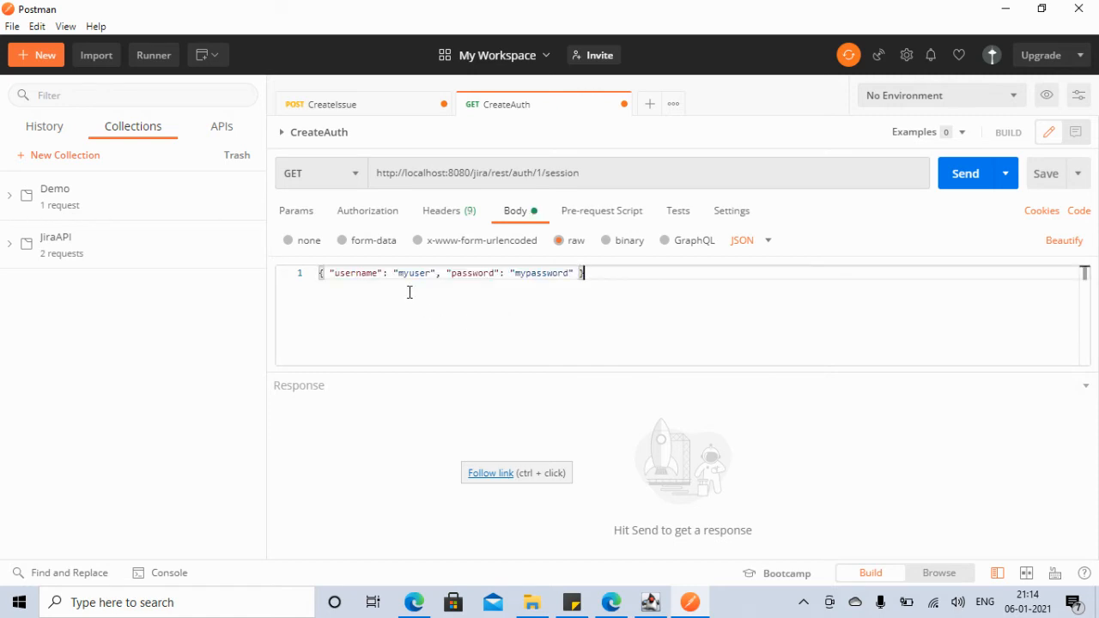
Step: Replace the placeholder username and password with the Jira account's own login, and send
{"action": "double_click", "coordinate": [416, 274]}
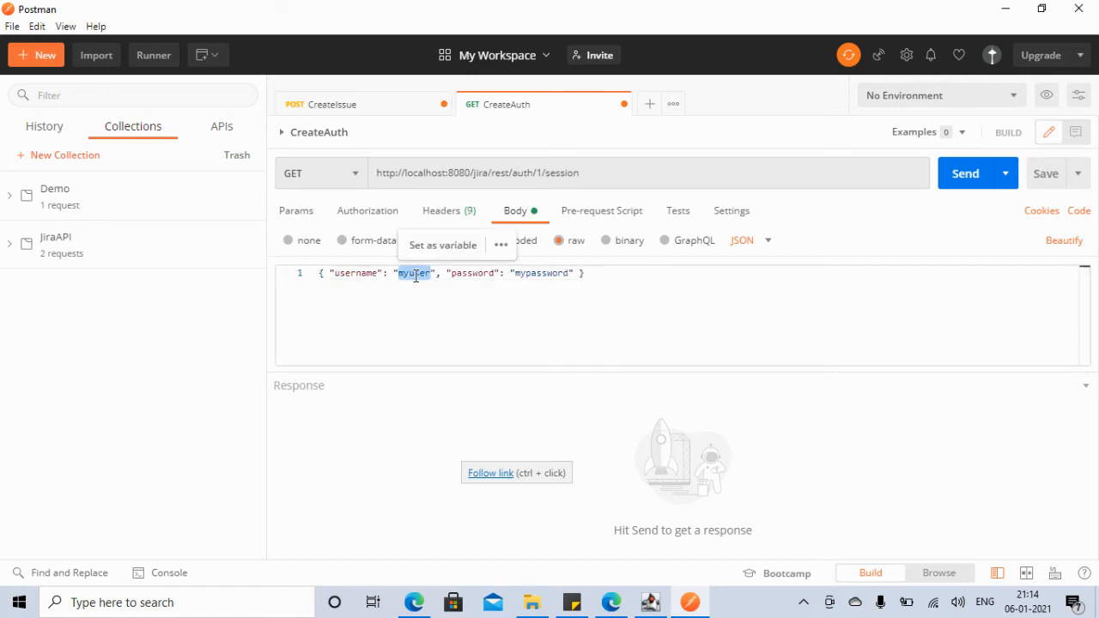
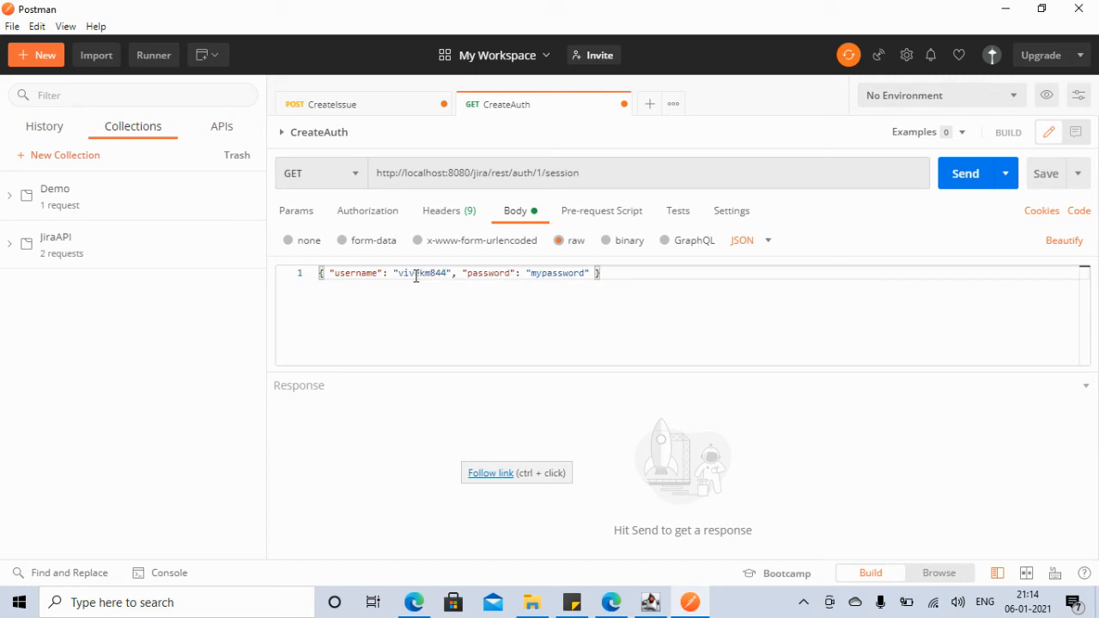
{"action": "double_click", "coordinate": [559, 275]}
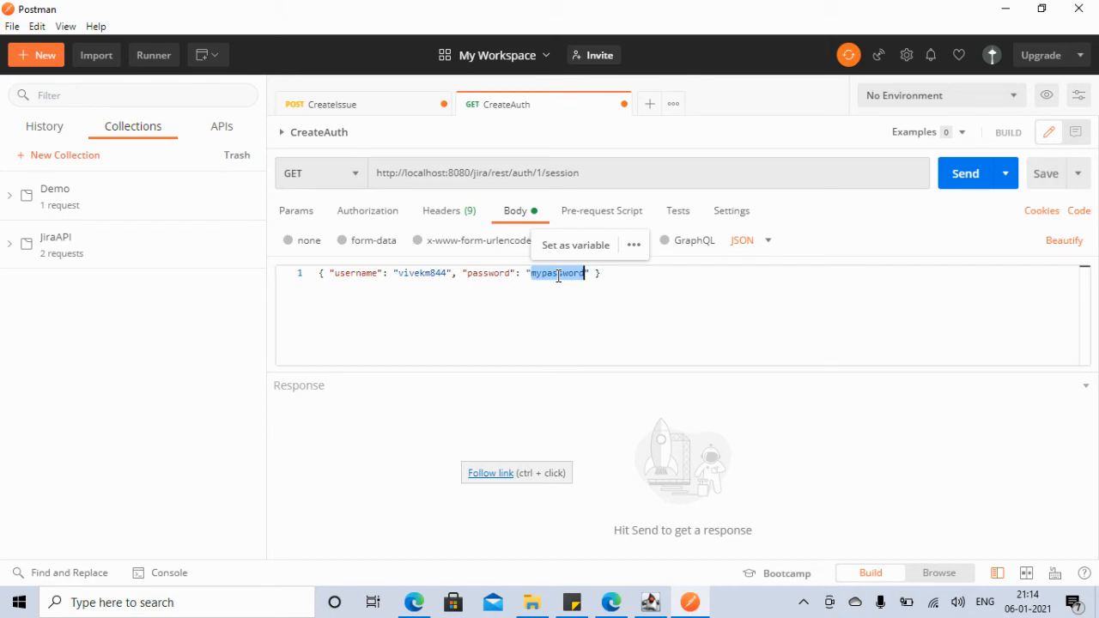
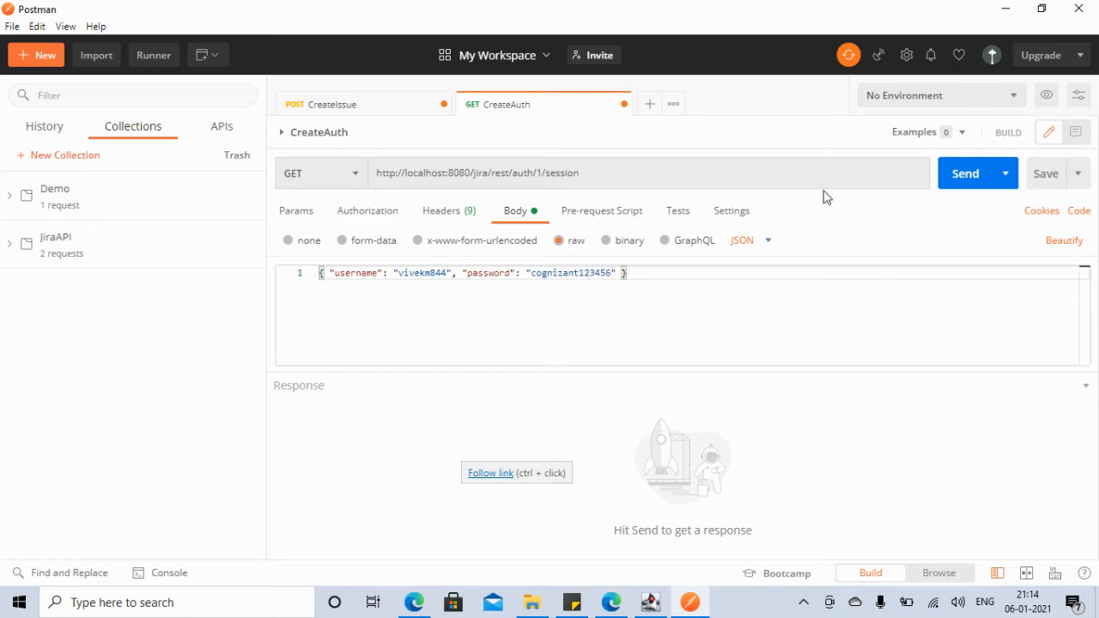
{"action": "left_click", "coordinate": [965, 189]}
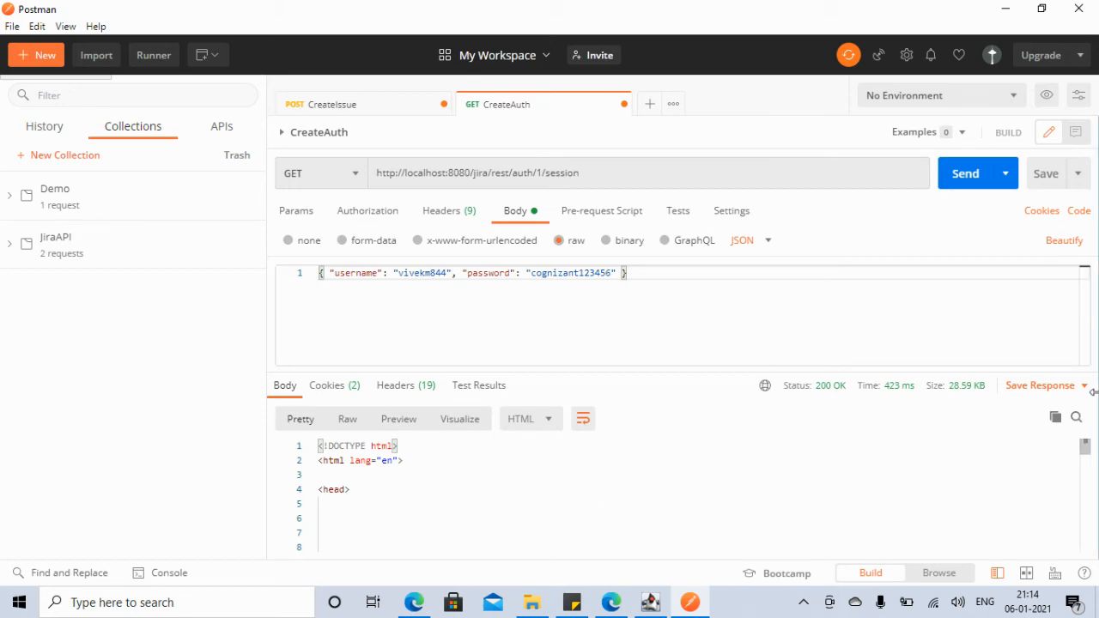
Step: Enlarge the HTML response pane and compare it with the docs' example session name and value
{"action": "left_click_drag", "start_coordinate": [1084, 449], "coordinate": [1089, 424]}
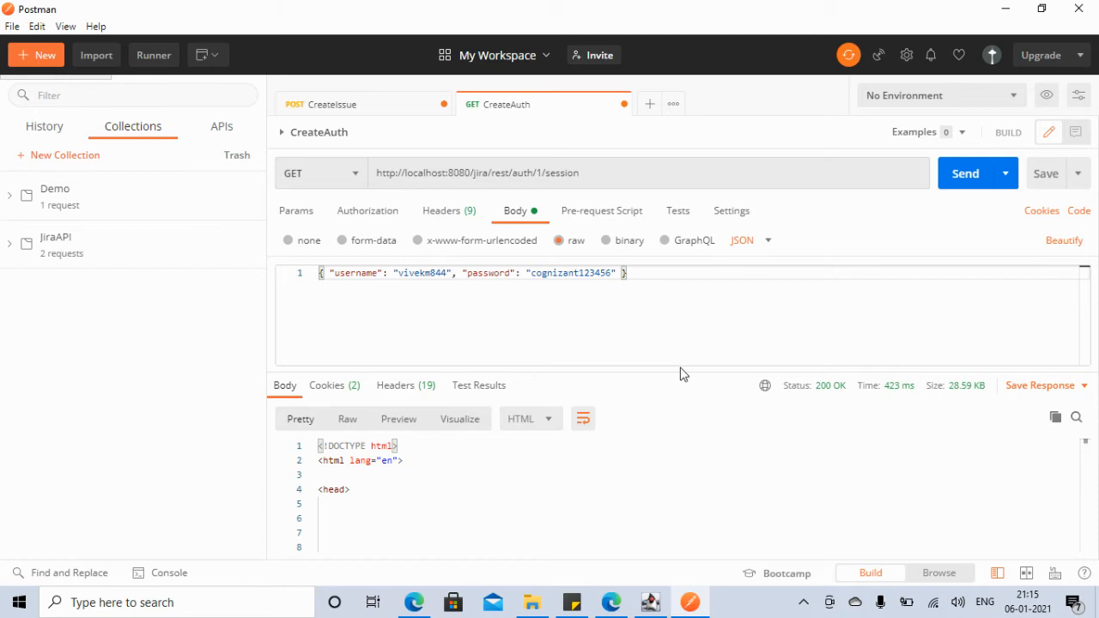
{"action": "left_click_drag", "start_coordinate": [683, 373], "coordinate": [682, 341]}
{"action": "left_click", "coordinate": [414, 603]}
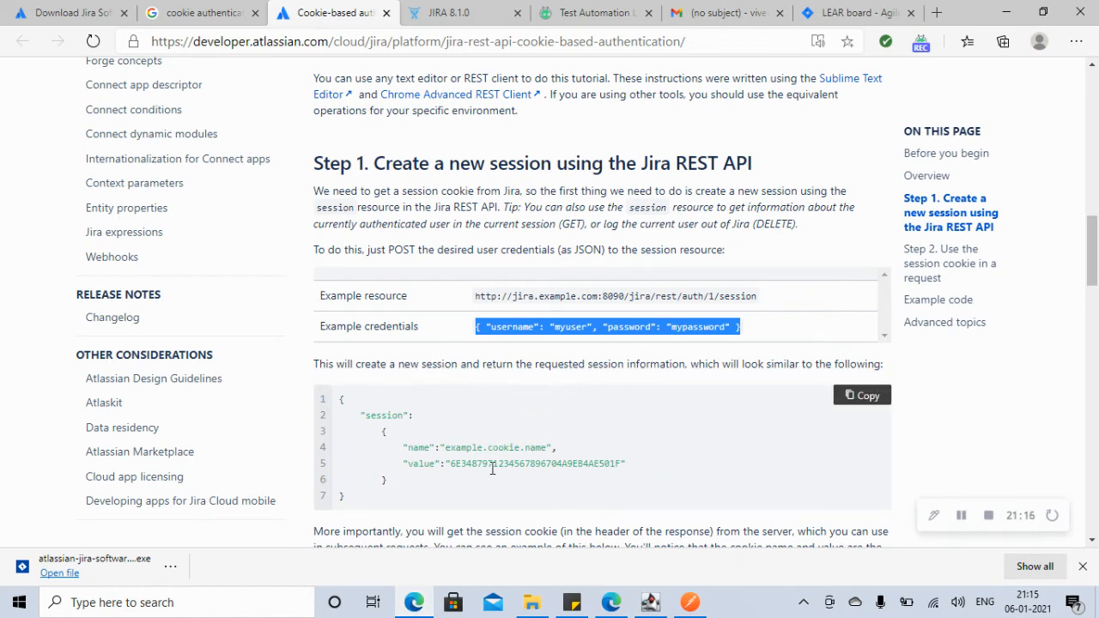
{"action": "left_click_drag", "start_coordinate": [445, 448], "coordinate": [497, 481]}
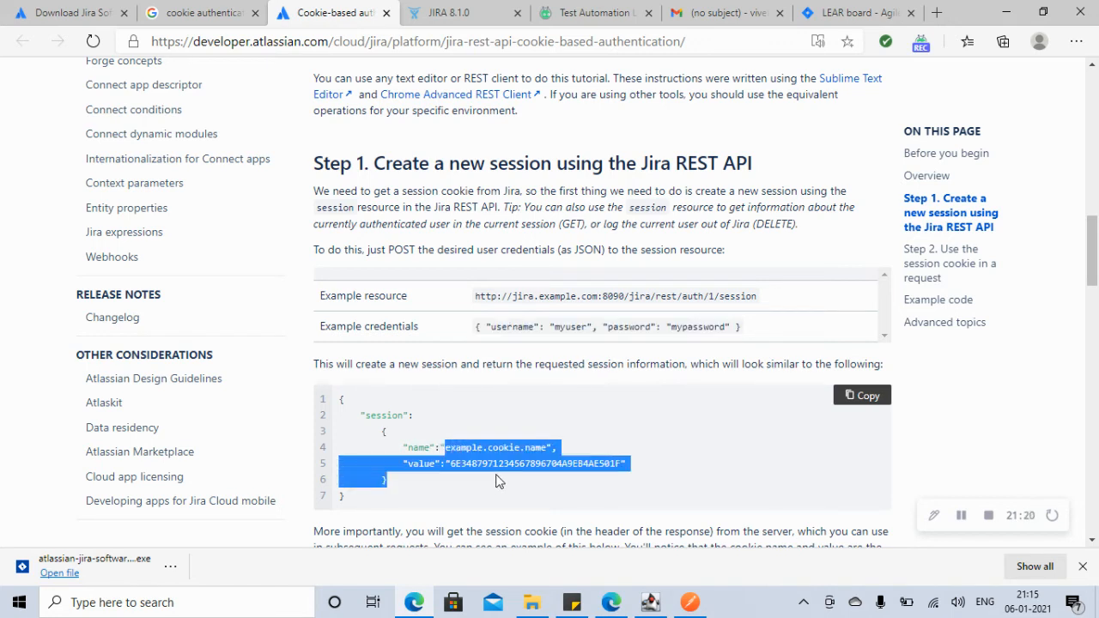
{"action": "left_click_drag", "start_coordinate": [1093, 275], "coordinate": [1095, 305]}
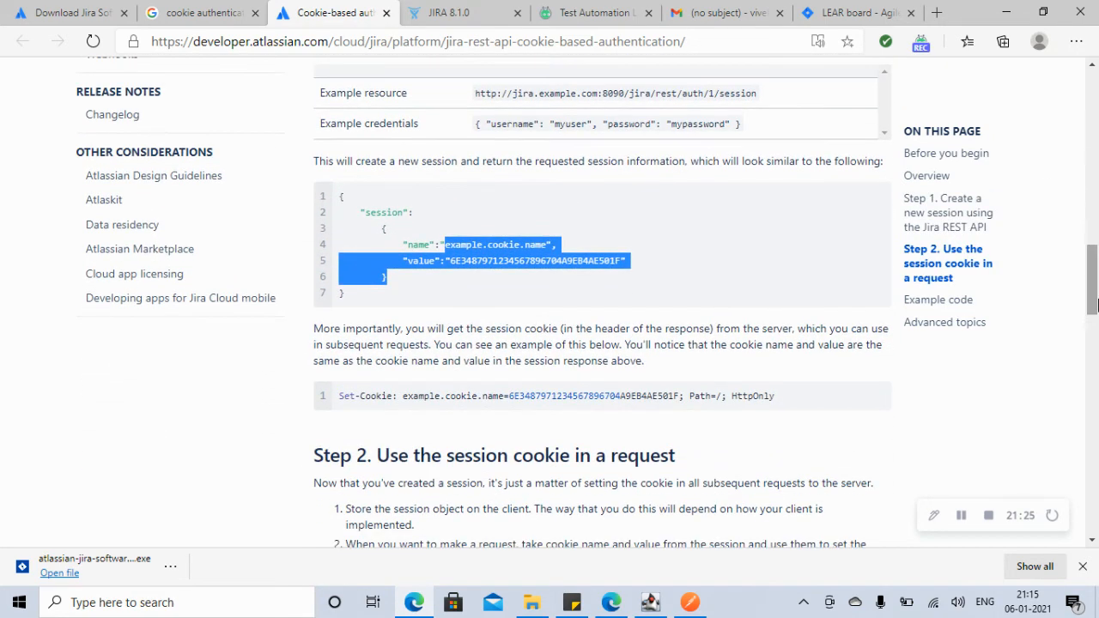
{"action": "left_click", "coordinate": [1008, 12]}
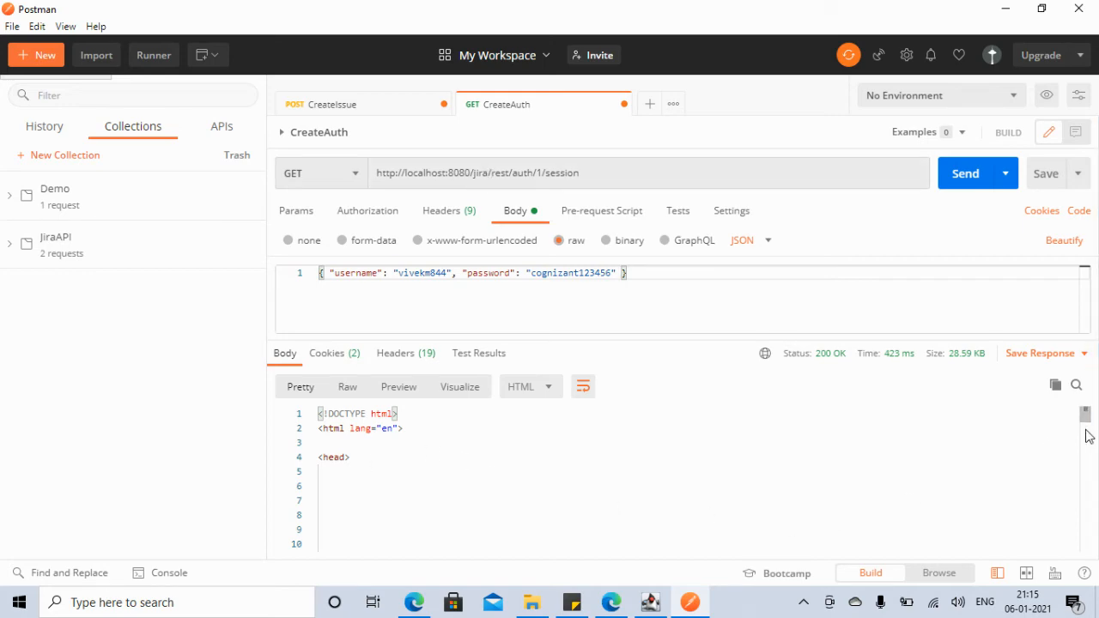
Step: Check the Atlassian docs page for the session endpoint path, then return to Postman
{"action": "mouse_move", "coordinate": [1088, 418]}
{"action": "left_mouse_down"}
{"action": "mouse_move", "coordinate": [1089, 436]}
{"action": "mouse_move", "coordinate": [1087, 411]}
{"action": "left_mouse_up"}
{"action": "left_click", "coordinate": [415, 602]}
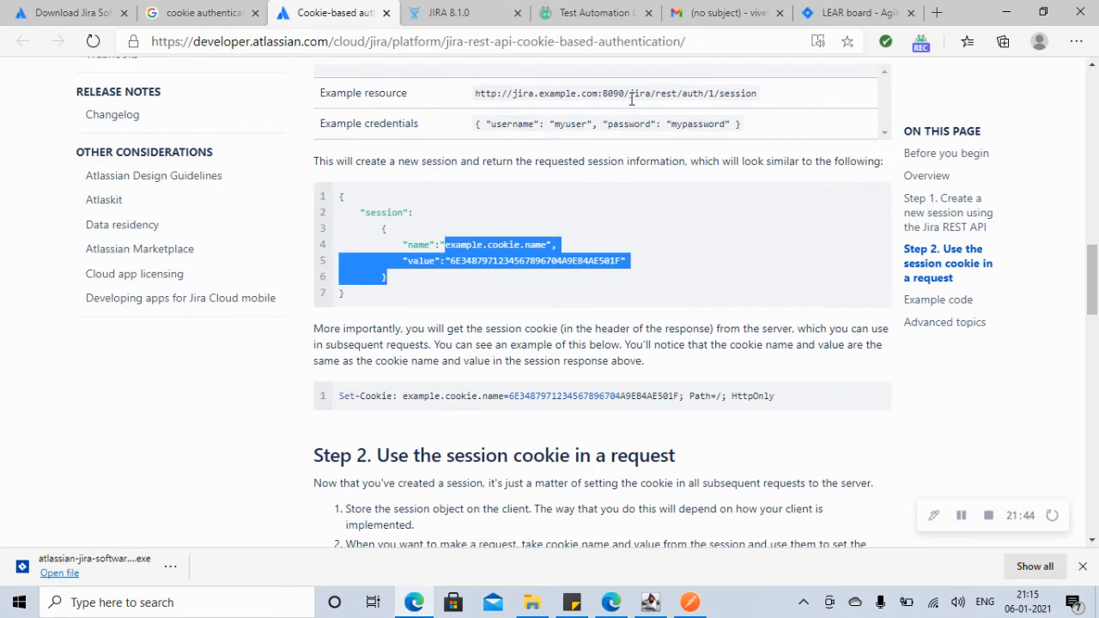
{"action": "left_click", "coordinate": [1005, 12]}
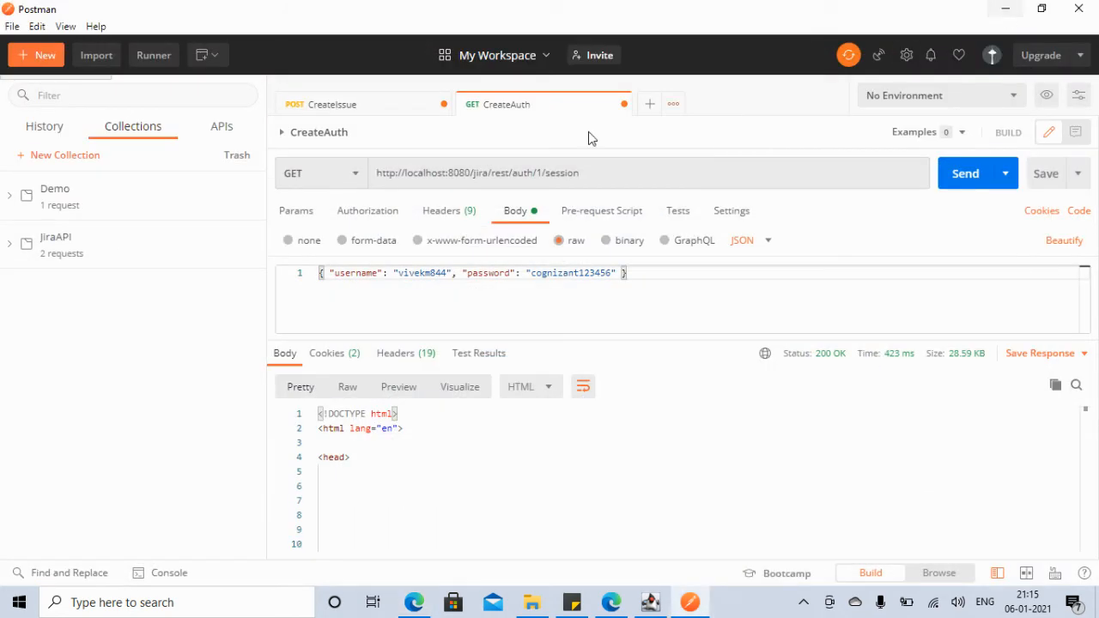
{"action": "left_click", "coordinate": [490, 175]}
{"action": "key", "text": "BackSpace"}
{"action": "key", "text": "BackSpace"}
{"action": "key", "text": "BackSpace"}
{"action": "key", "text": "BackSpace"}
{"action": "key", "text": "BackSpace"}
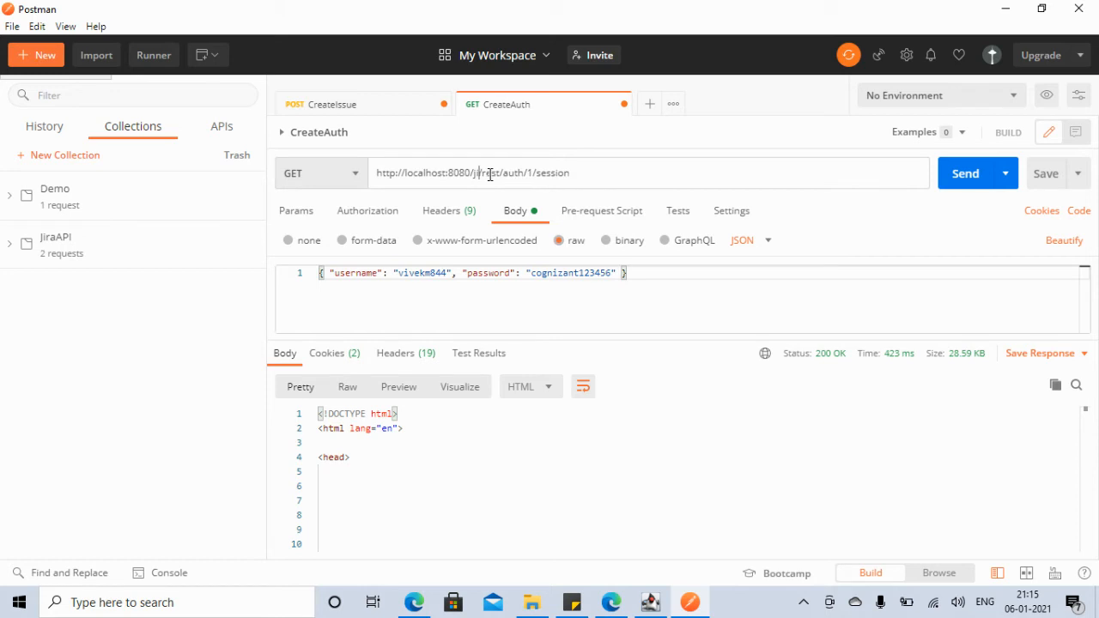
{"action": "left_click", "coordinate": [961, 170]}
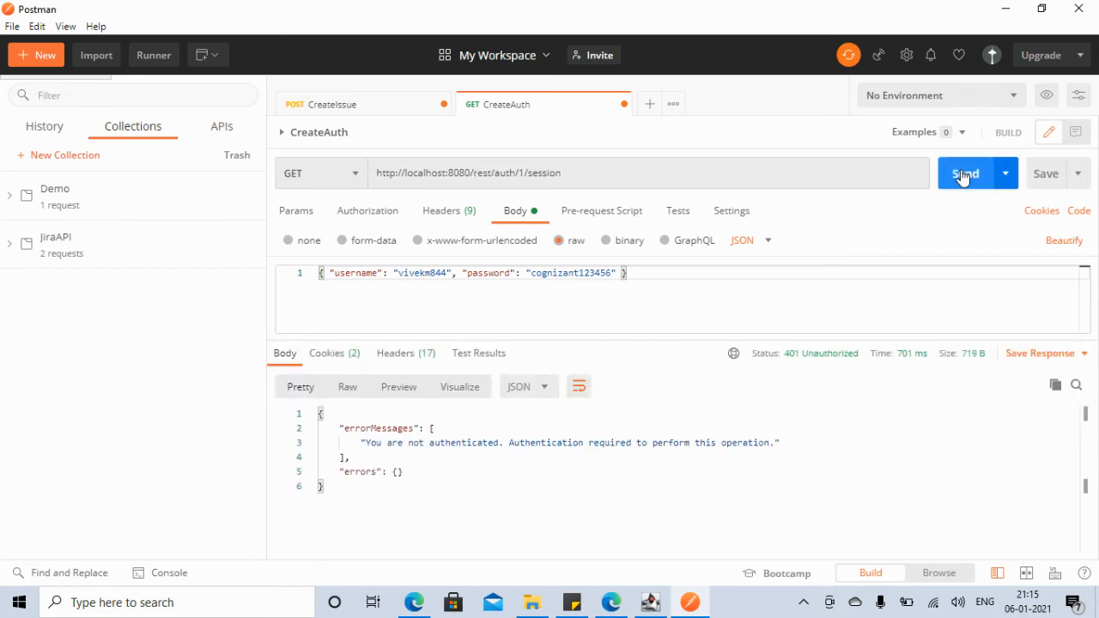
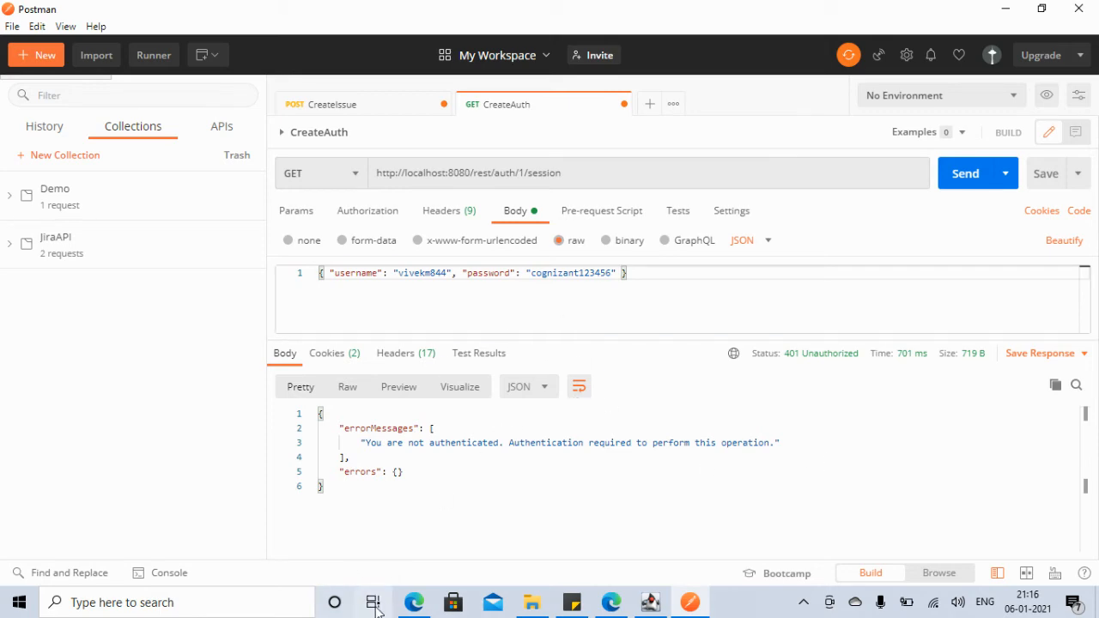
Step: Switch the CreateAuth request to POST and send it, getting 200 OK with a JSESSIONID session
{"action": "left_click", "coordinate": [415, 602]}
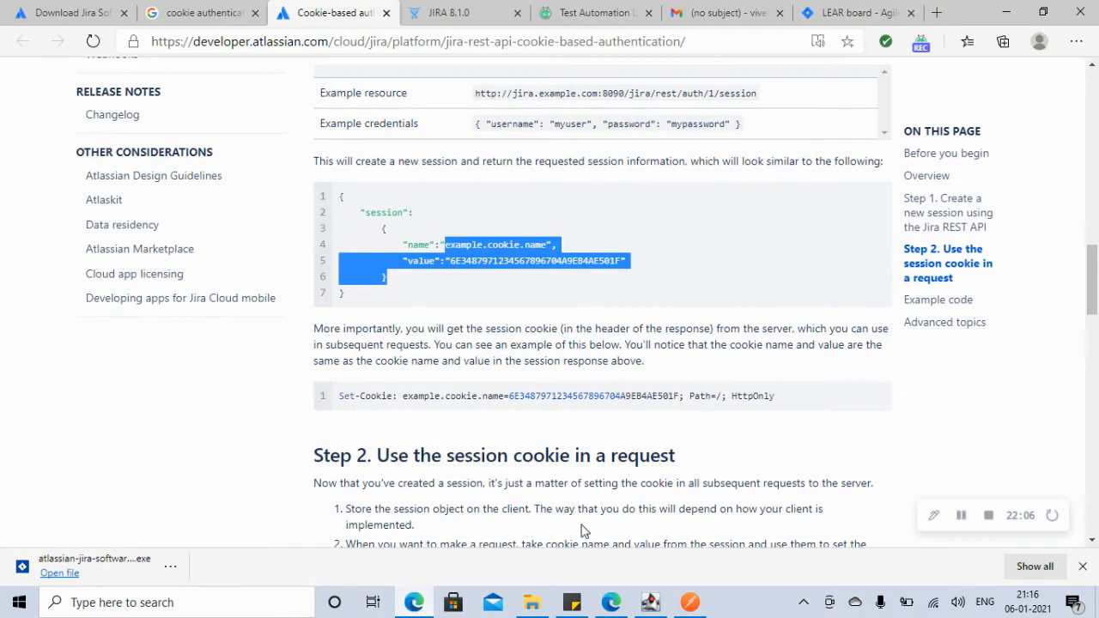
{"action": "scroll", "coordinate": [964, 521], "scroll_direction": "up", "scroll_amount": 2}
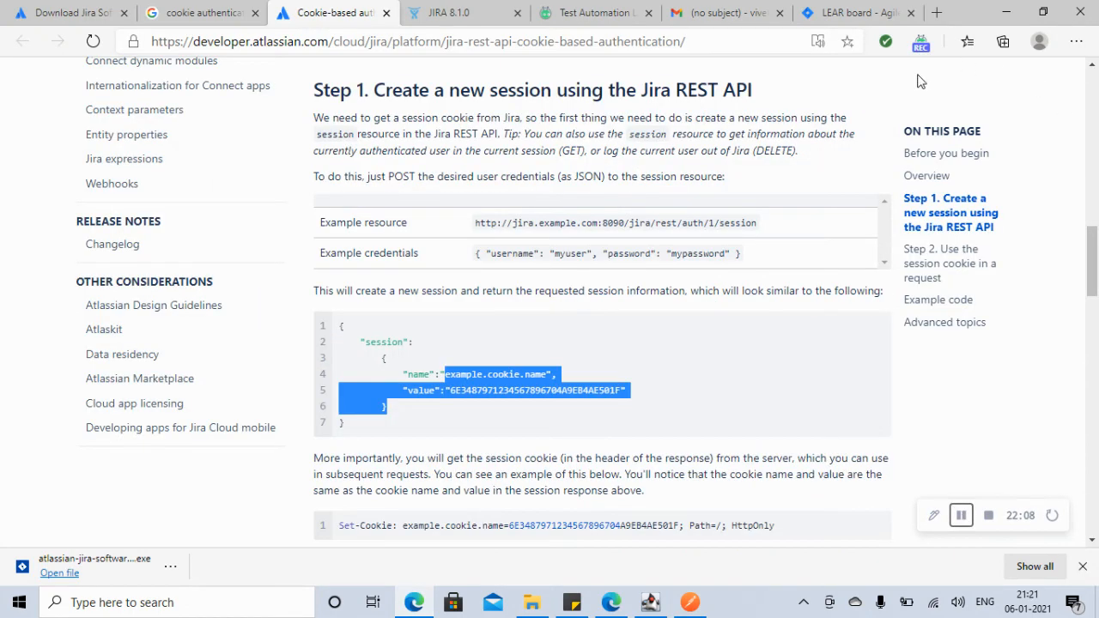
{"action": "left_click", "coordinate": [1005, 12]}
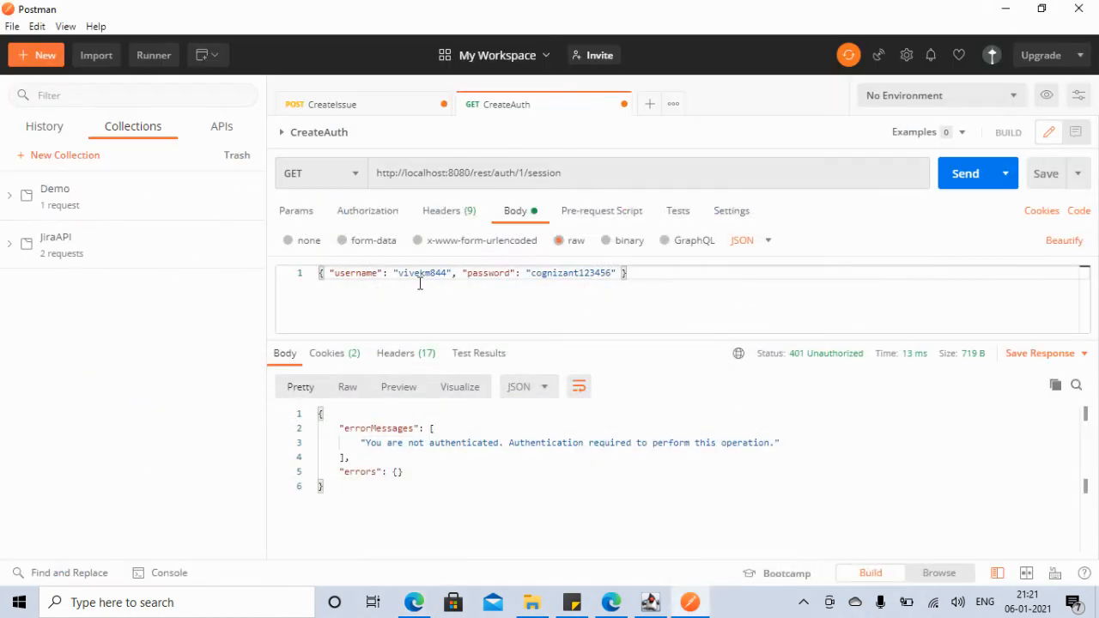
{"action": "left_click", "coordinate": [355, 186]}
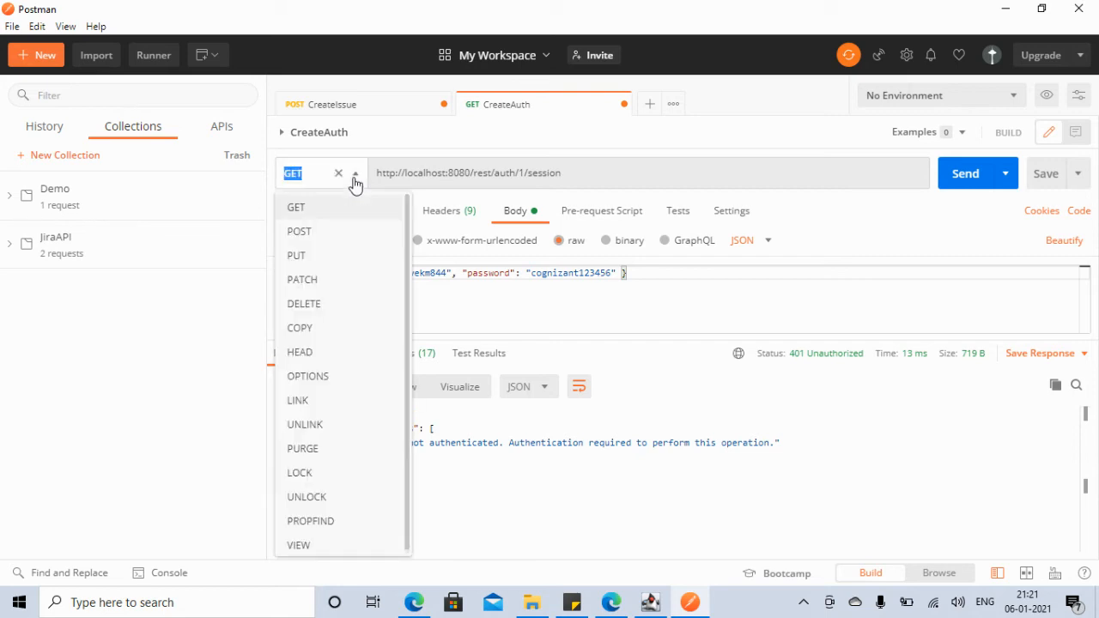
{"action": "left_click", "coordinate": [302, 237]}
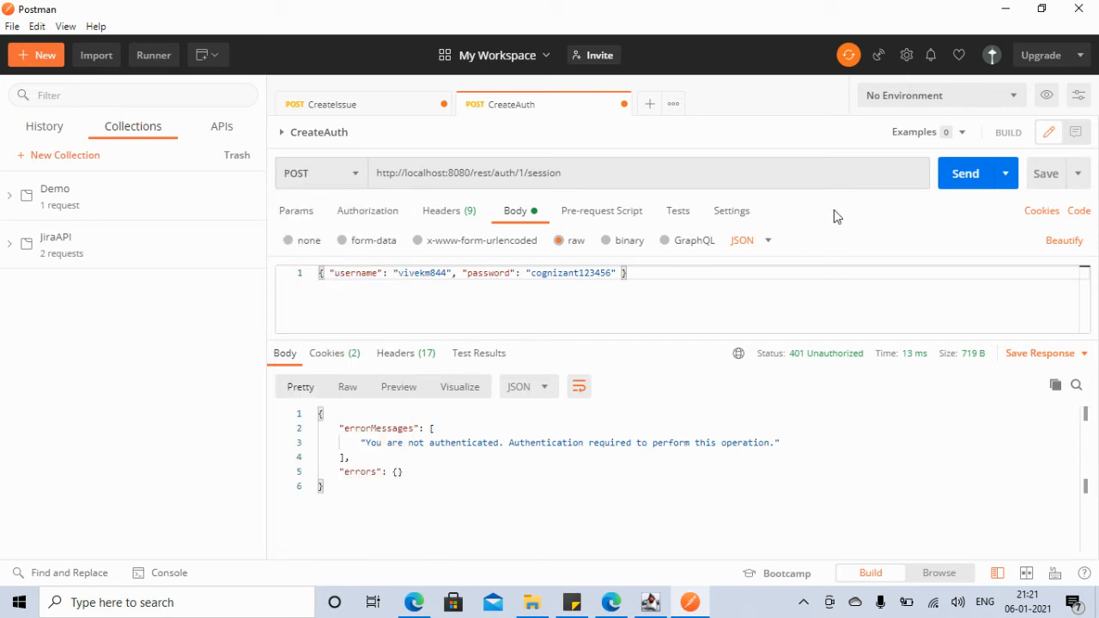
{"action": "left_click", "coordinate": [957, 183]}
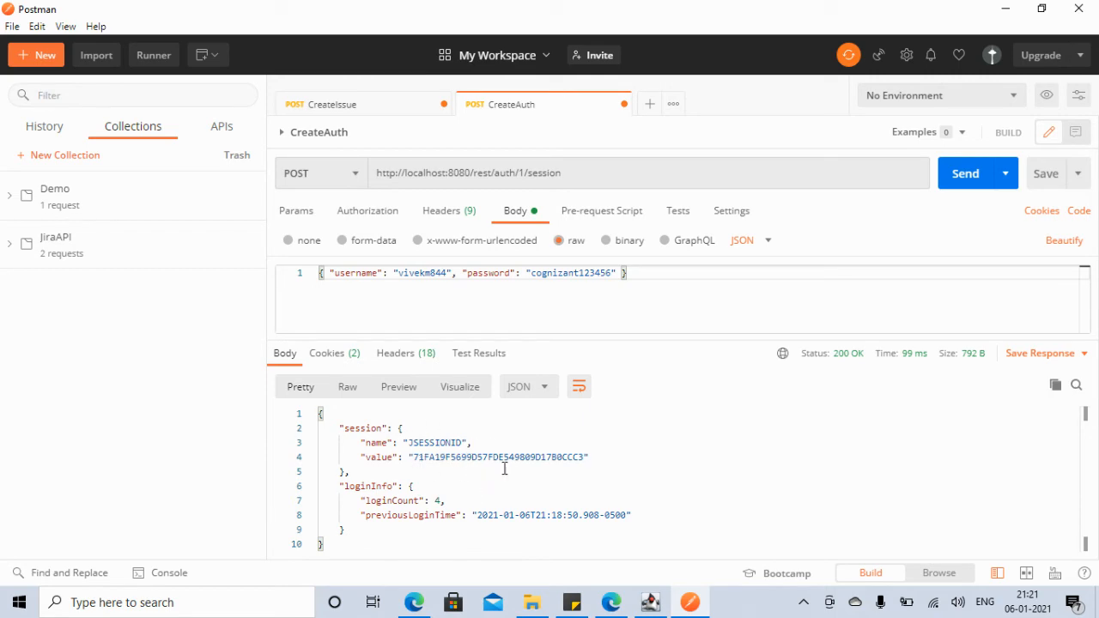
Step: Copy the example cookie header line from Step 2 of the cookie-authentication docs
{"action": "left_click", "coordinate": [418, 599]}
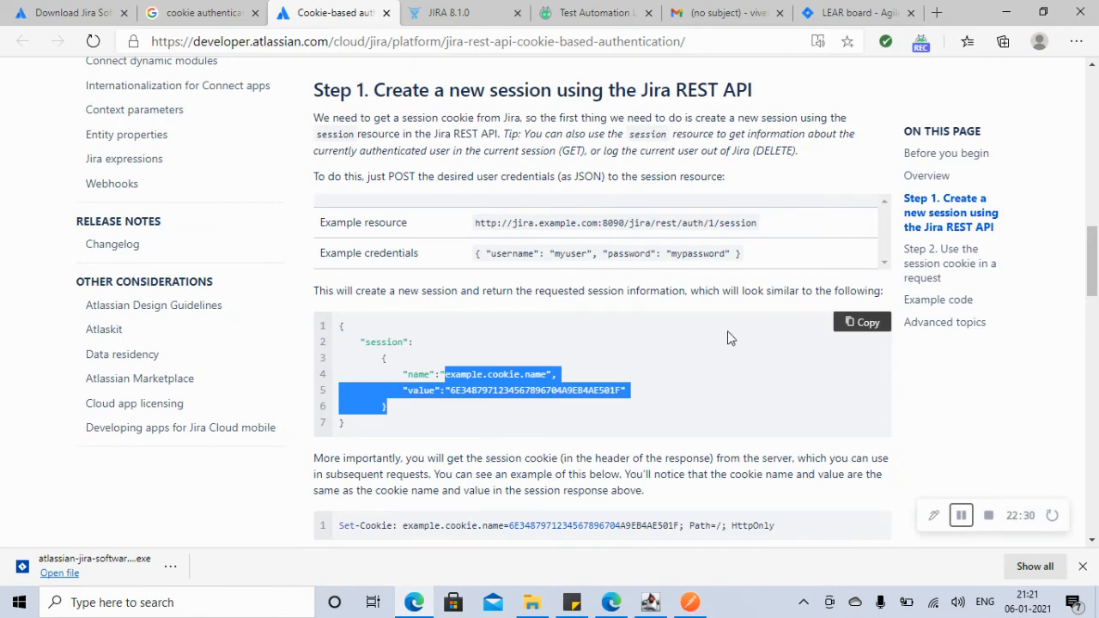
{"action": "scroll", "coordinate": [1093, 272], "scroll_direction": "down", "scroll_amount": 3}
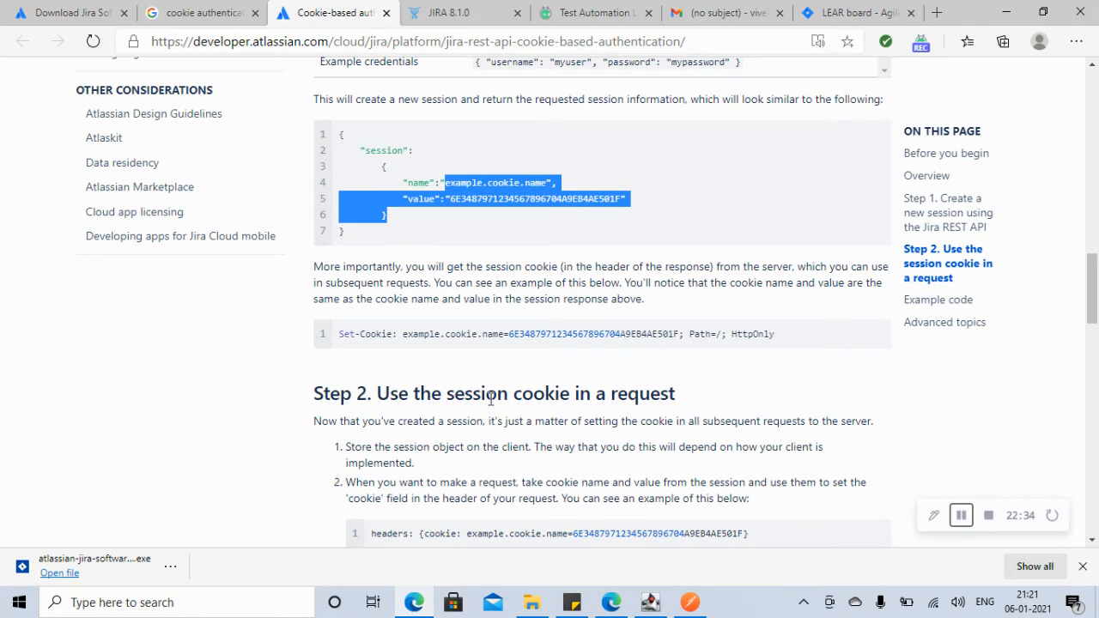
{"action": "scroll", "coordinate": [1093, 302], "scroll_direction": "down", "scroll_amount": 2}
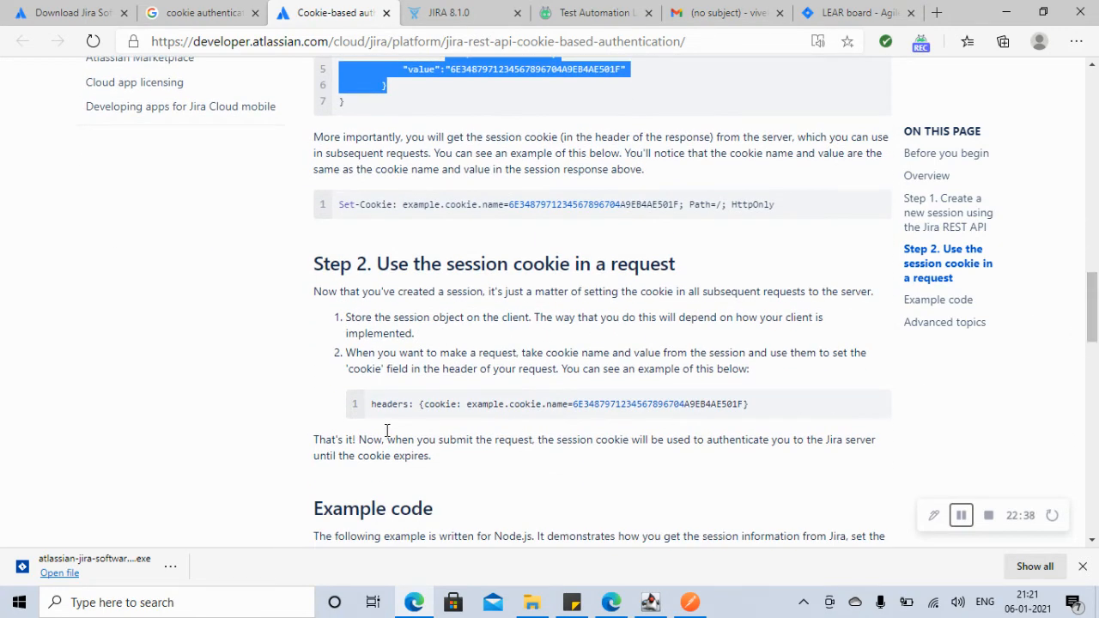
{"action": "left_click_drag", "start_coordinate": [371, 404], "coordinate": [684, 404]}
{"action": "left_click", "coordinate": [1007, 12]}
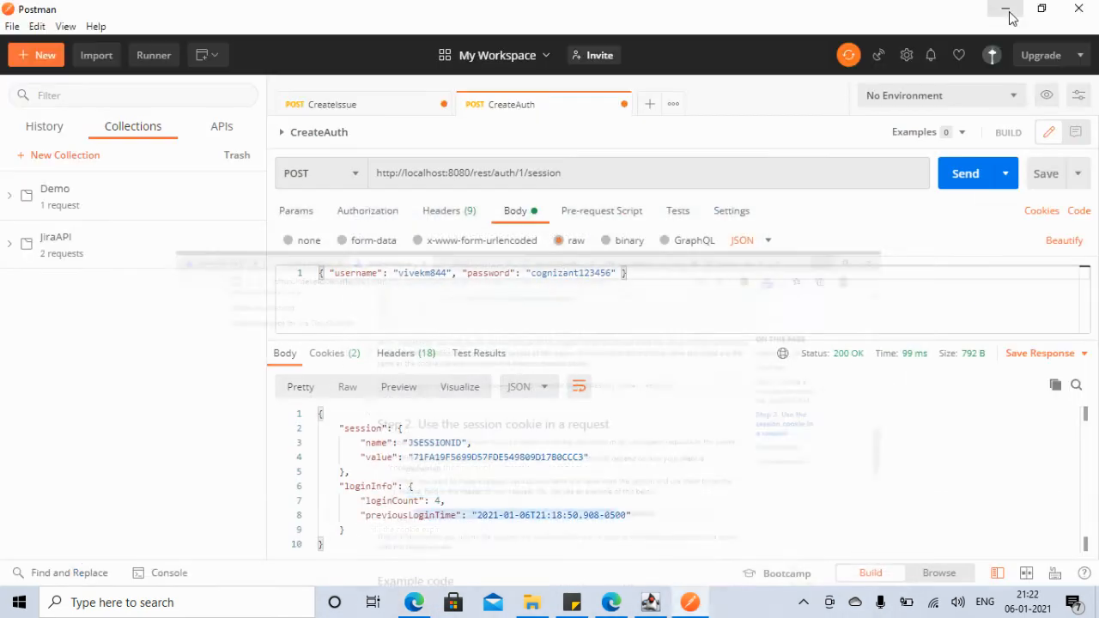
Step: Open CreateIssue's headers, then copy the session value from CreateAuth's login response
{"action": "left_click", "coordinate": [378, 105]}
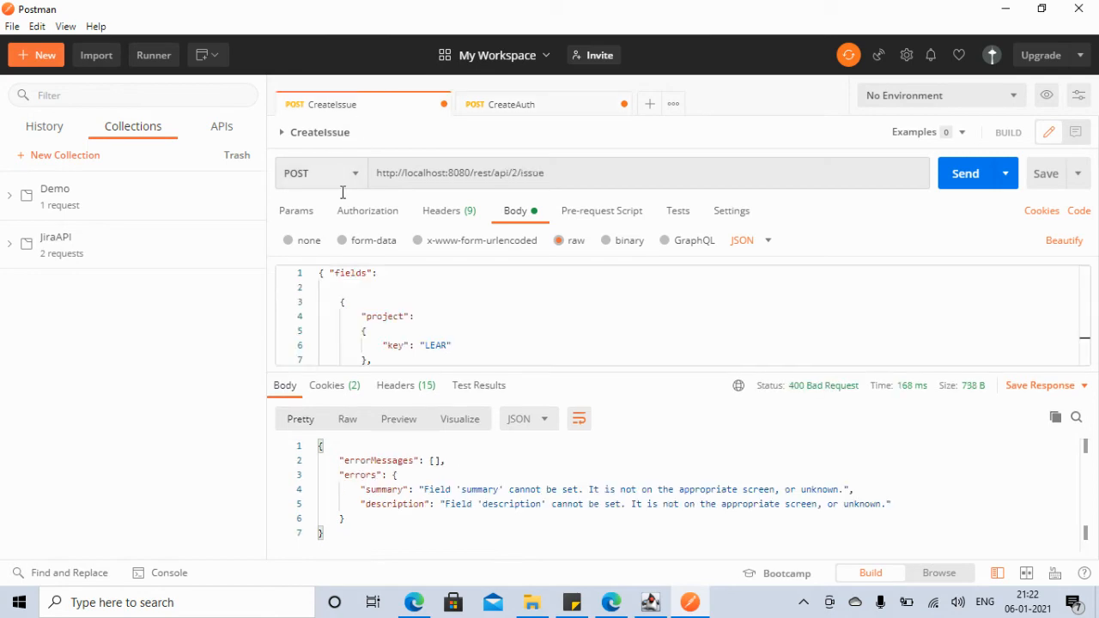
{"action": "left_click", "coordinate": [451, 215]}
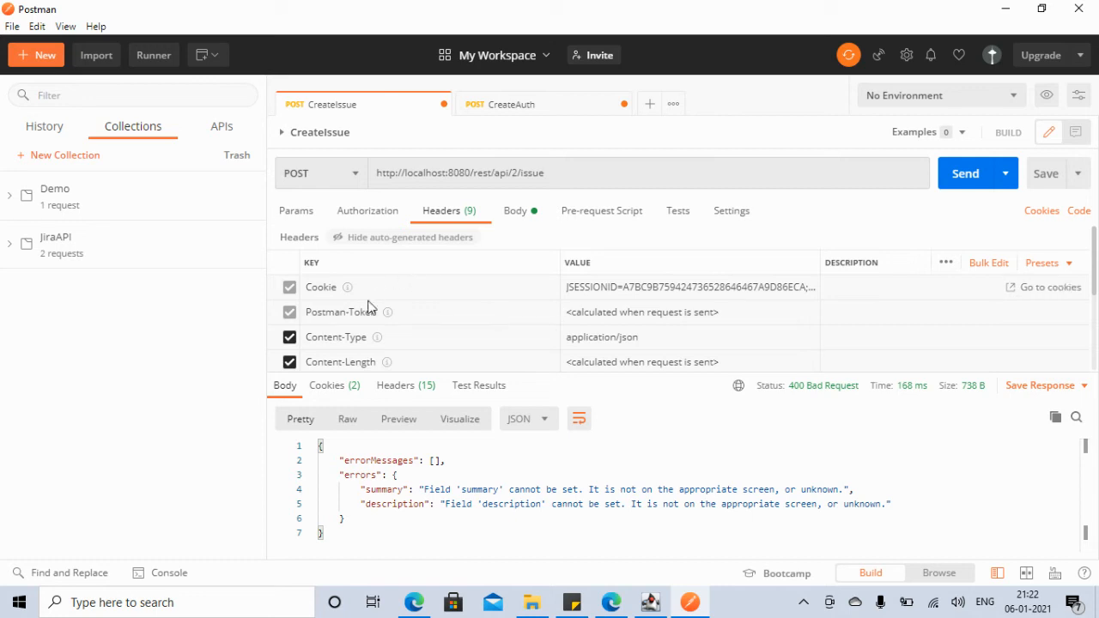
{"action": "left_click", "coordinate": [634, 291]}
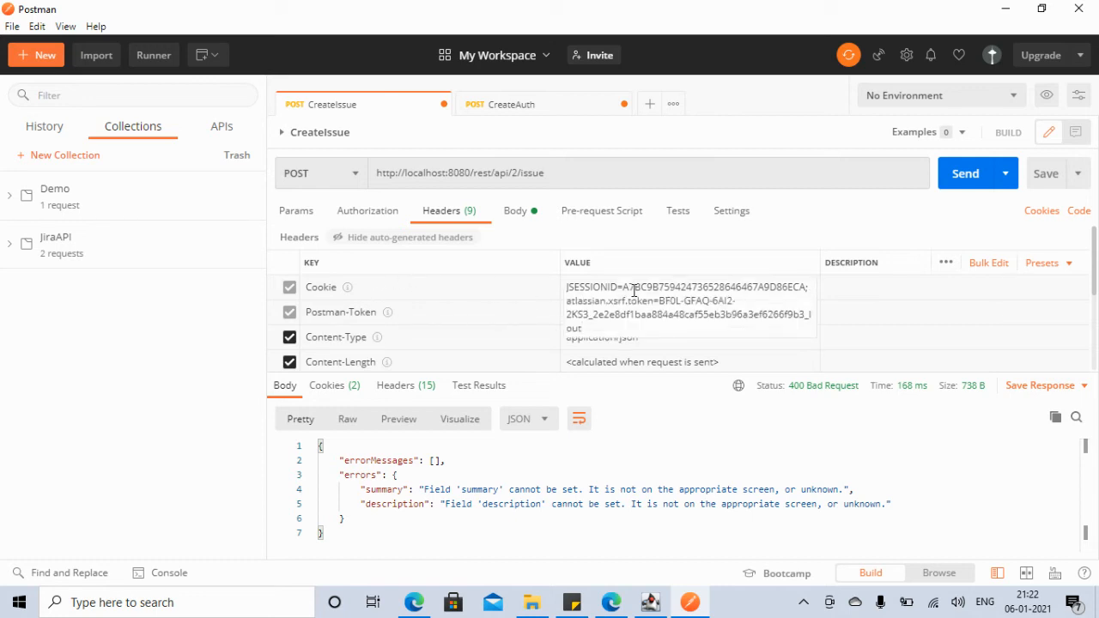
{"action": "left_click", "coordinate": [521, 107]}
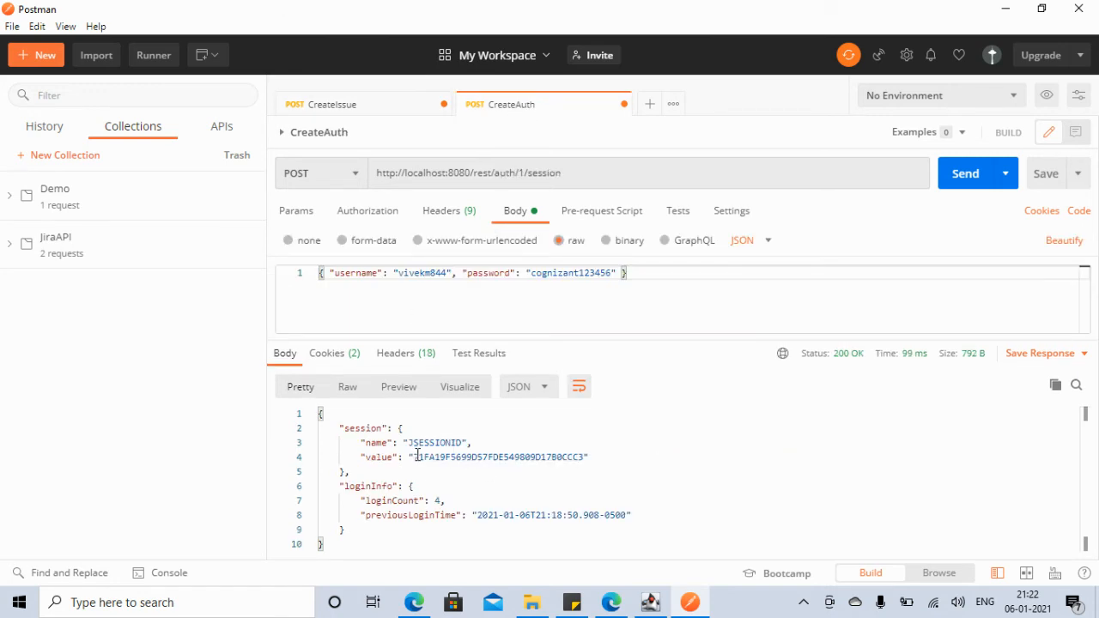
{"action": "left_click_drag", "start_coordinate": [414, 457], "coordinate": [584, 457]}
{"action": "key", "text": "ctrl+c"}
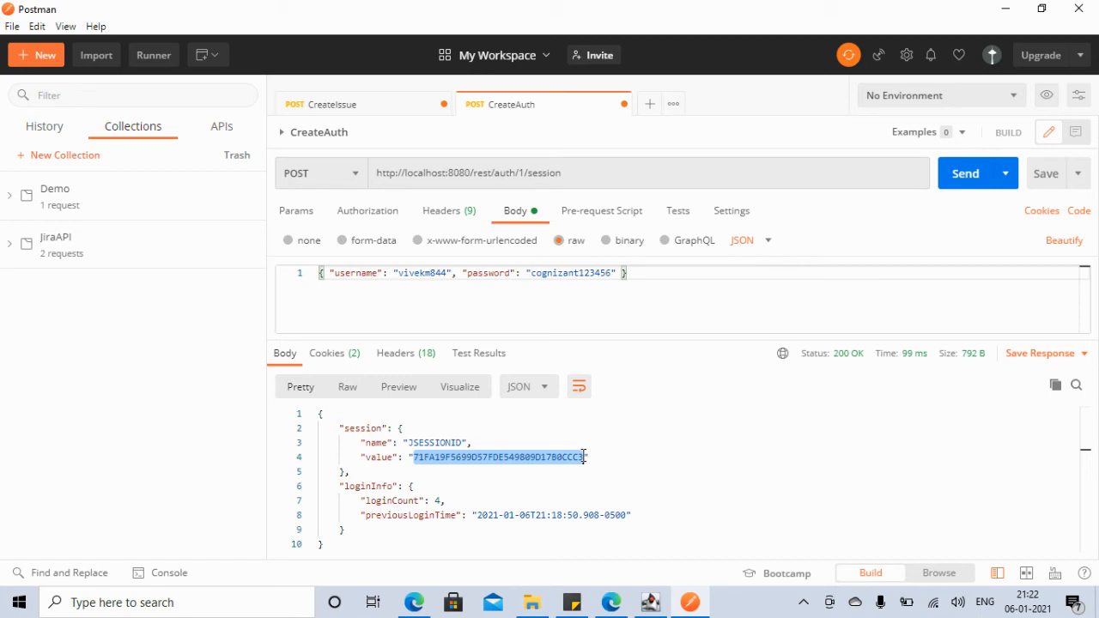
Step: Review CreateIssue's Cookie header value and hide the auto-generated headers
{"action": "left_click", "coordinate": [338, 112]}
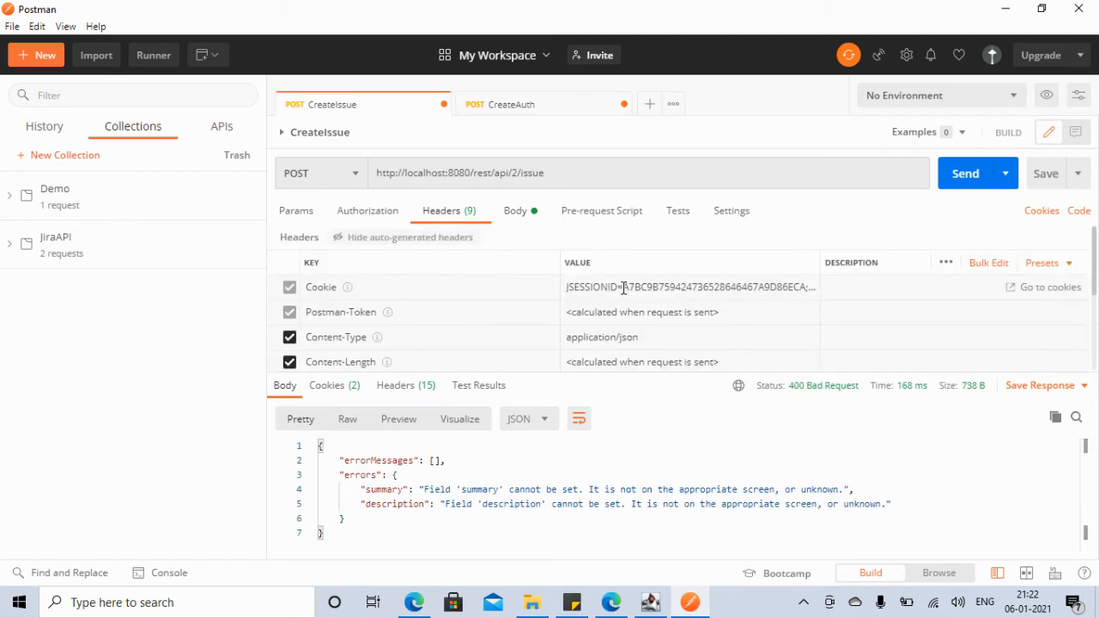
{"action": "left_click", "coordinate": [788, 291]}
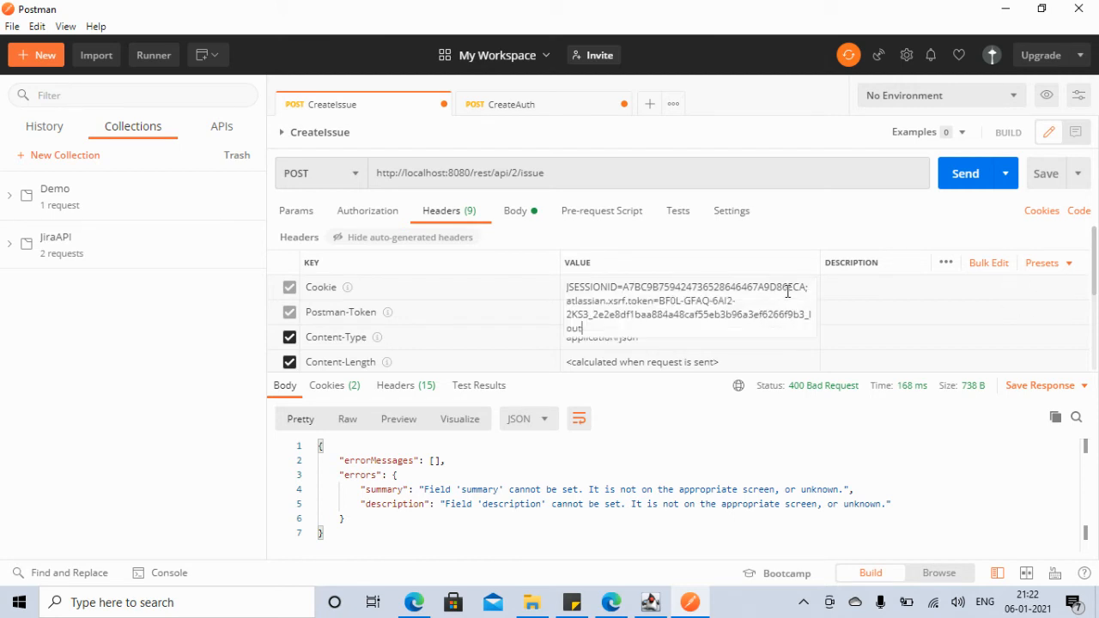
{"action": "left_click_drag", "start_coordinate": [601, 329], "coordinate": [624, 287]}
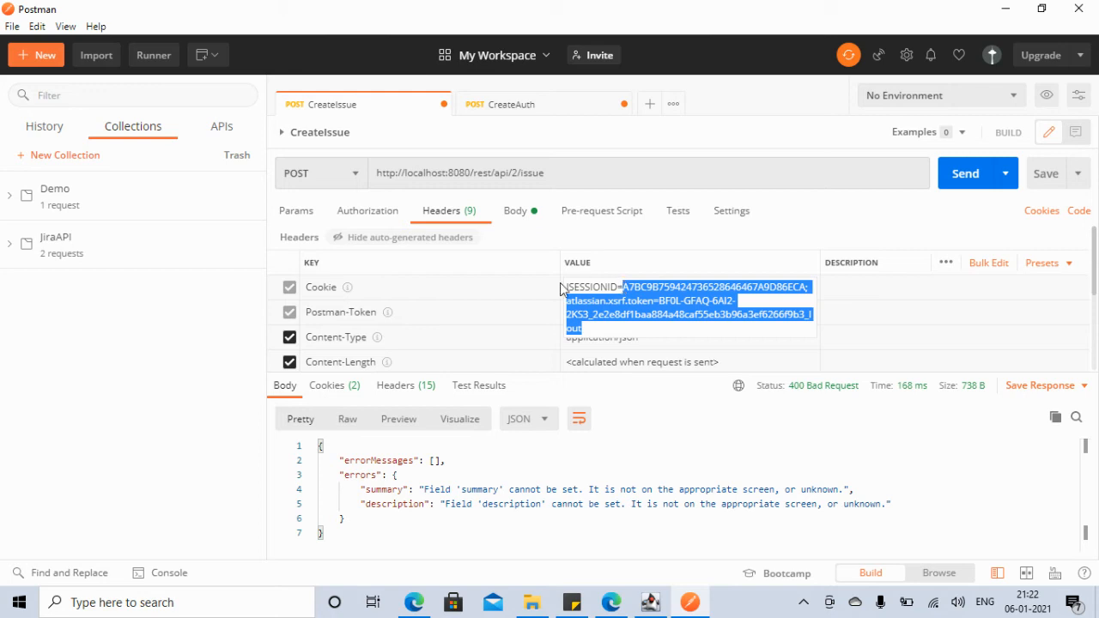
{"action": "left_click", "coordinate": [592, 246]}
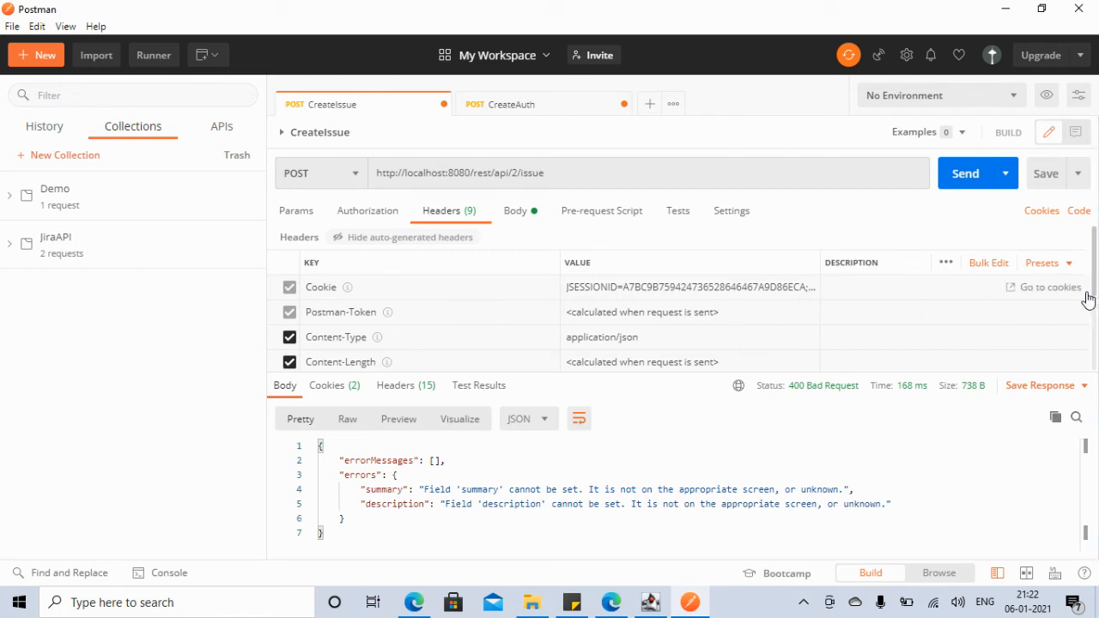
{"action": "left_click_drag", "start_coordinate": [1093, 298], "coordinate": [1097, 391]}
{"action": "scroll", "coordinate": [1093, 343], "scroll_direction": "up", "scroll_amount": 5}
{"action": "left_click", "coordinate": [424, 239]}
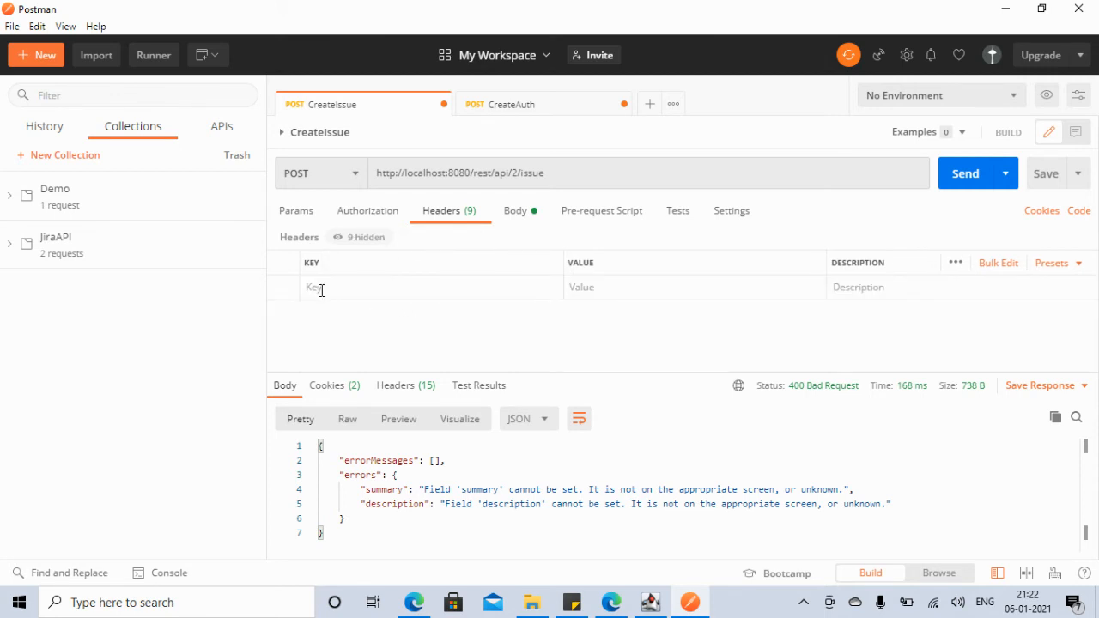
Step: Add a Cookie header on CreateIssue with the pasted session id as its value
{"action": "left_click", "coordinate": [384, 292]}
{"action": "left_click", "coordinate": [415, 602]}
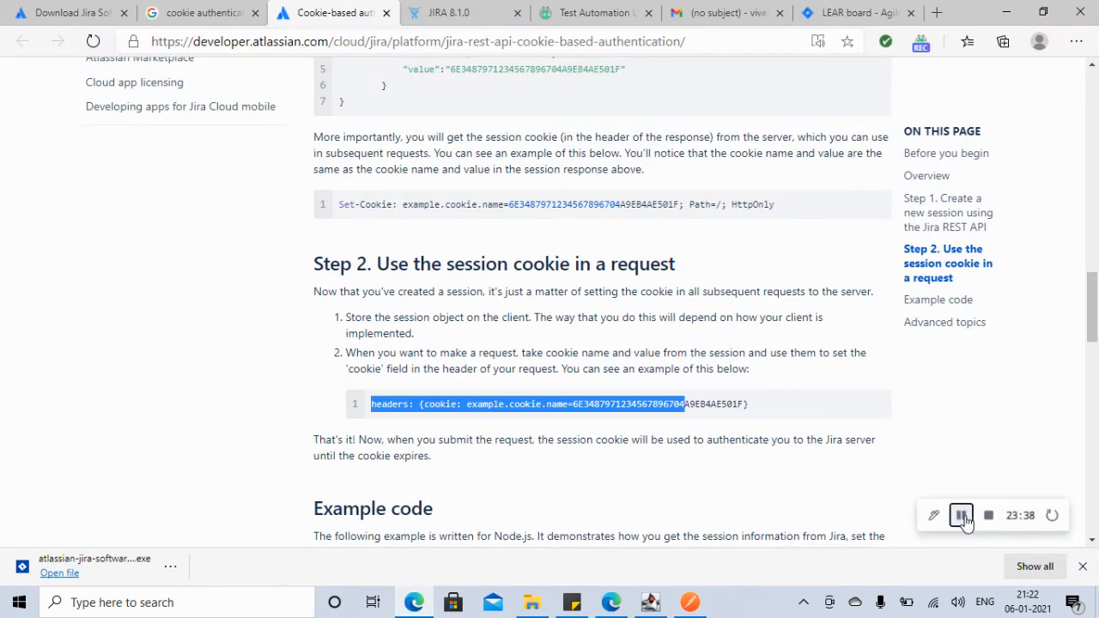
{"action": "left_click", "coordinate": [1006, 12]}
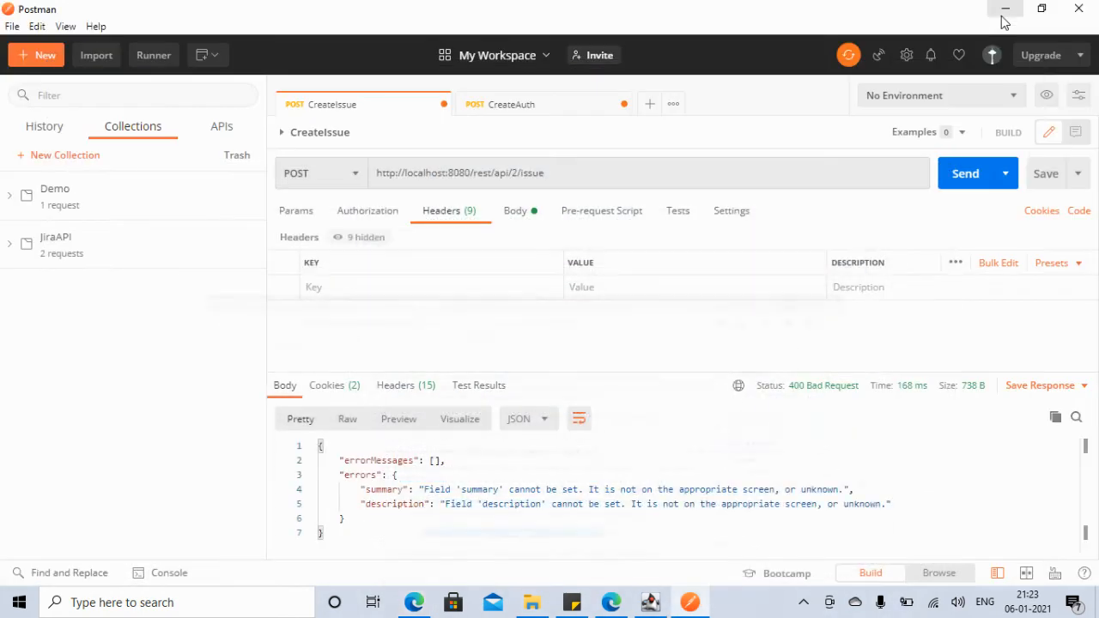
{"action": "left_click", "coordinate": [347, 287]}
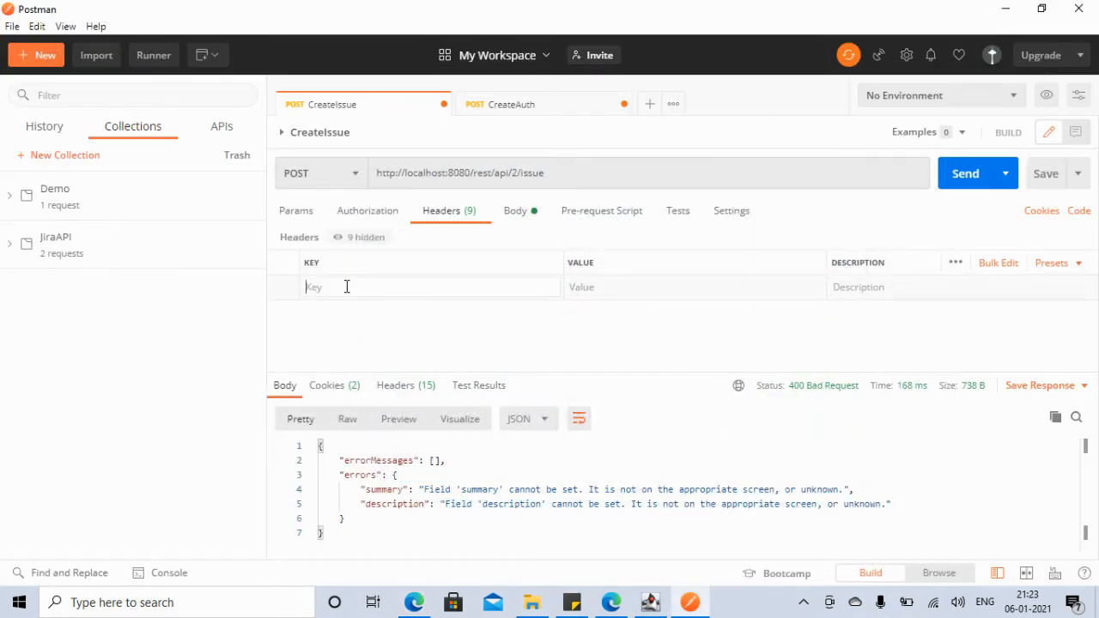
{"action": "type", "text": "Cooki"}
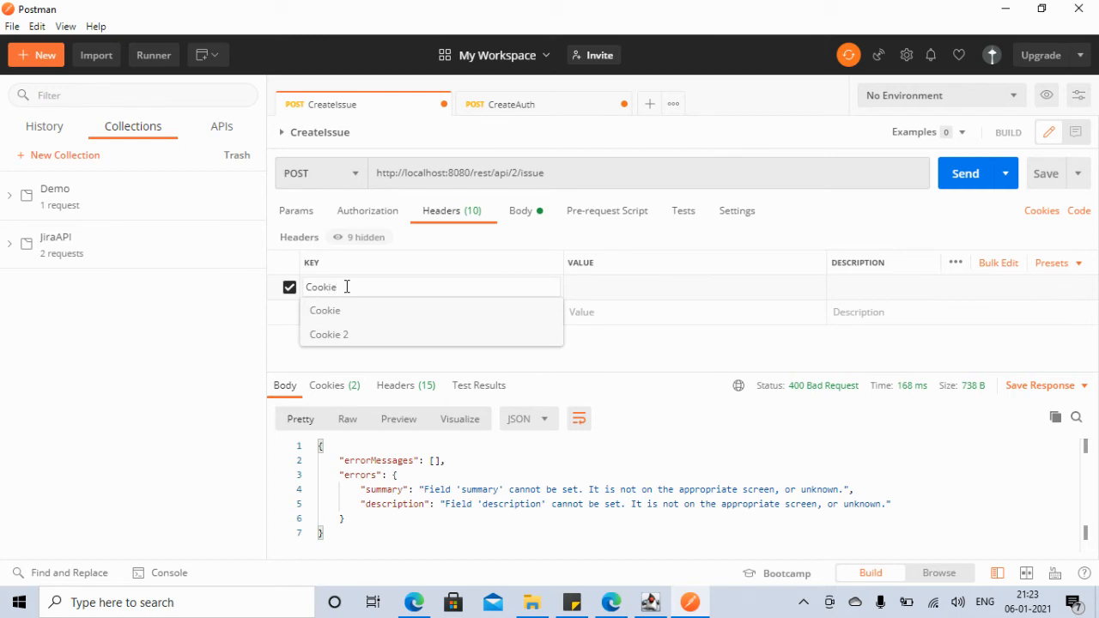
{"action": "type", "text": "e"}
{"action": "left_click", "coordinate": [585, 284]}
{"action": "key", "text": "ctrl+v"}
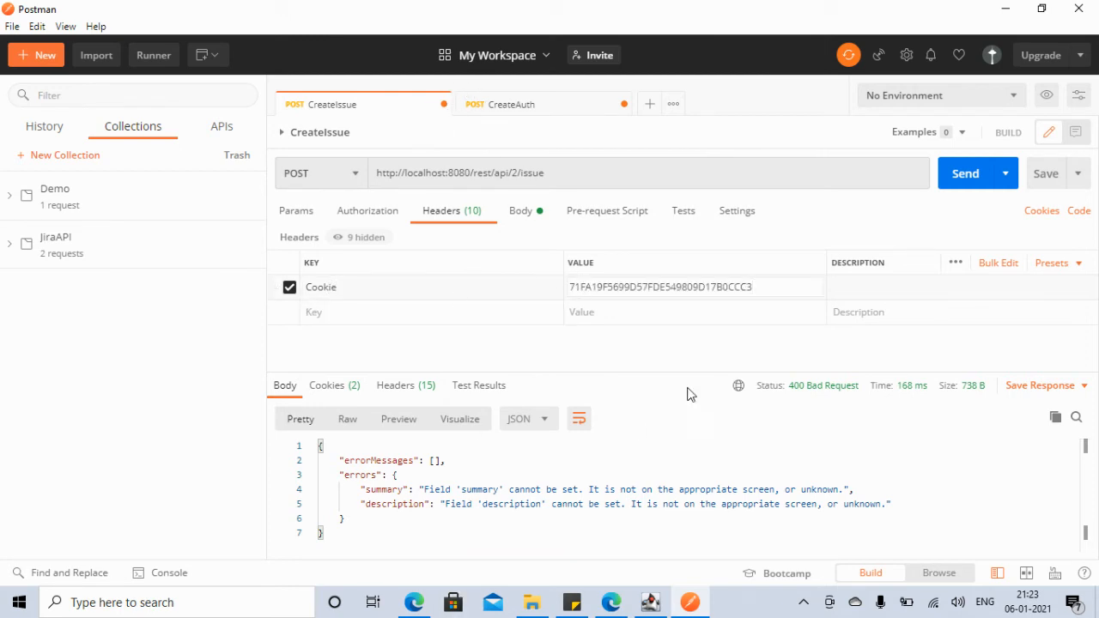
Step: Prefix the Cookie value with JSESSIONID= using the name copied from CreateAuth's response
{"action": "left_click", "coordinate": [550, 110]}
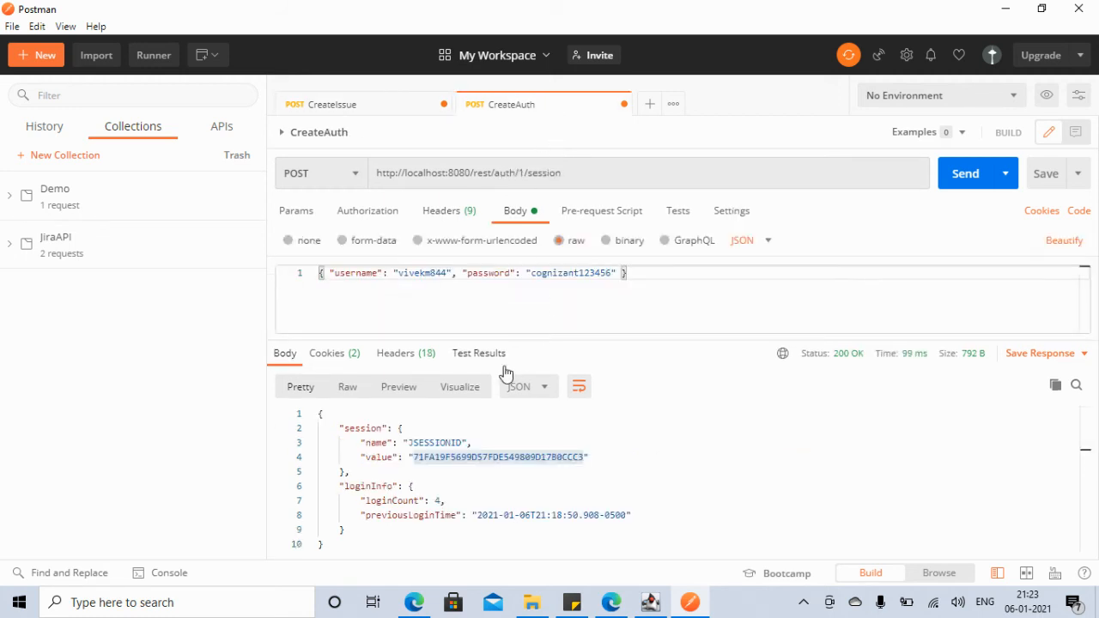
{"action": "double_click", "coordinate": [438, 442]}
{"action": "key", "text": "ctrl+c"}
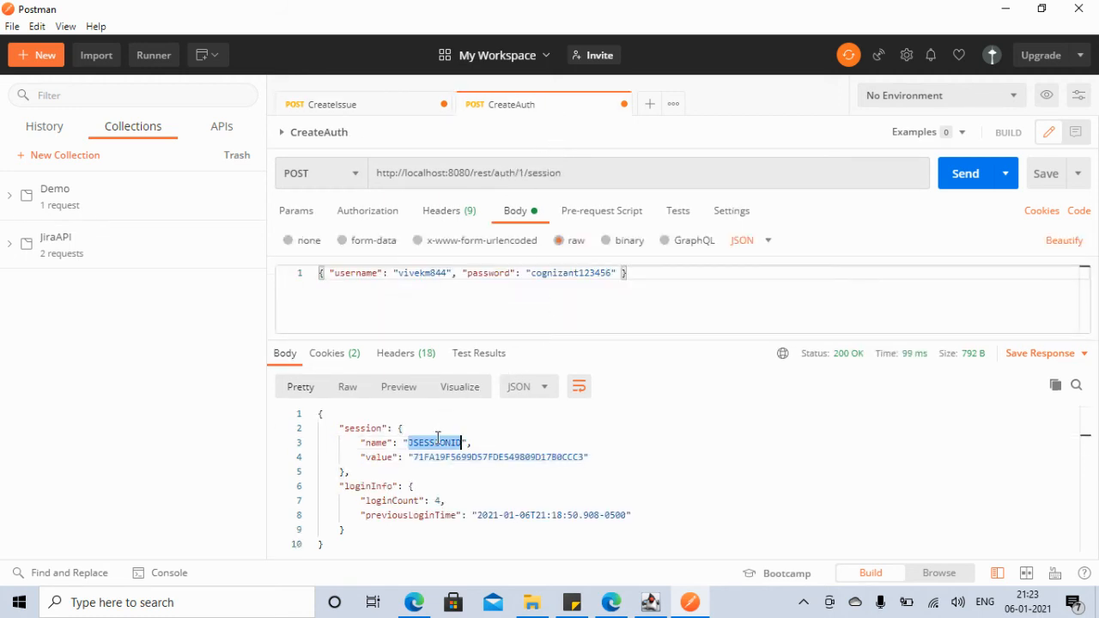
{"action": "left_click", "coordinate": [364, 110]}
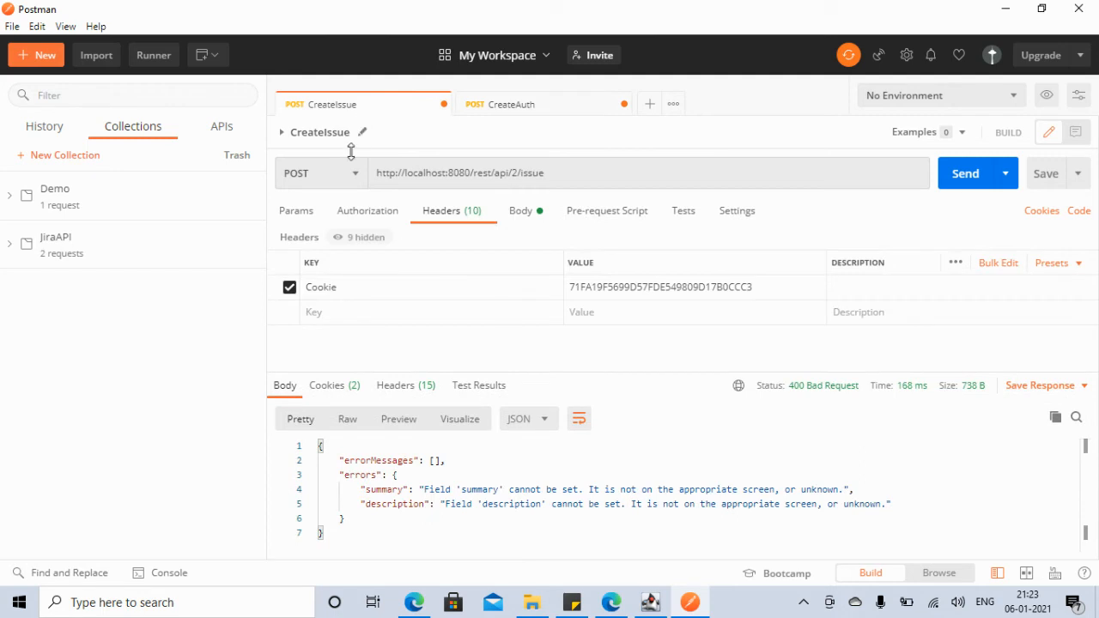
{"action": "left_click", "coordinate": [567, 288]}
{"action": "key", "text": "ctrl+v"}
{"action": "key", "text": "ctrl+z"}
{"action": "left_click", "coordinate": [570, 289]}
{"action": "key", "text": "ctrl+v"}
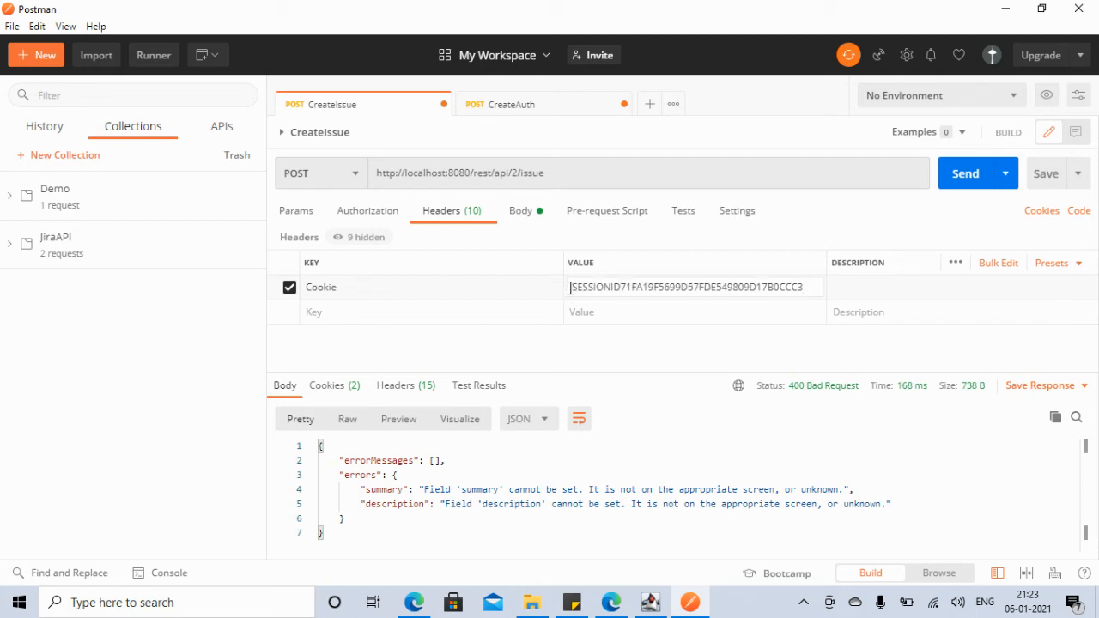
{"action": "type", "text": "="}
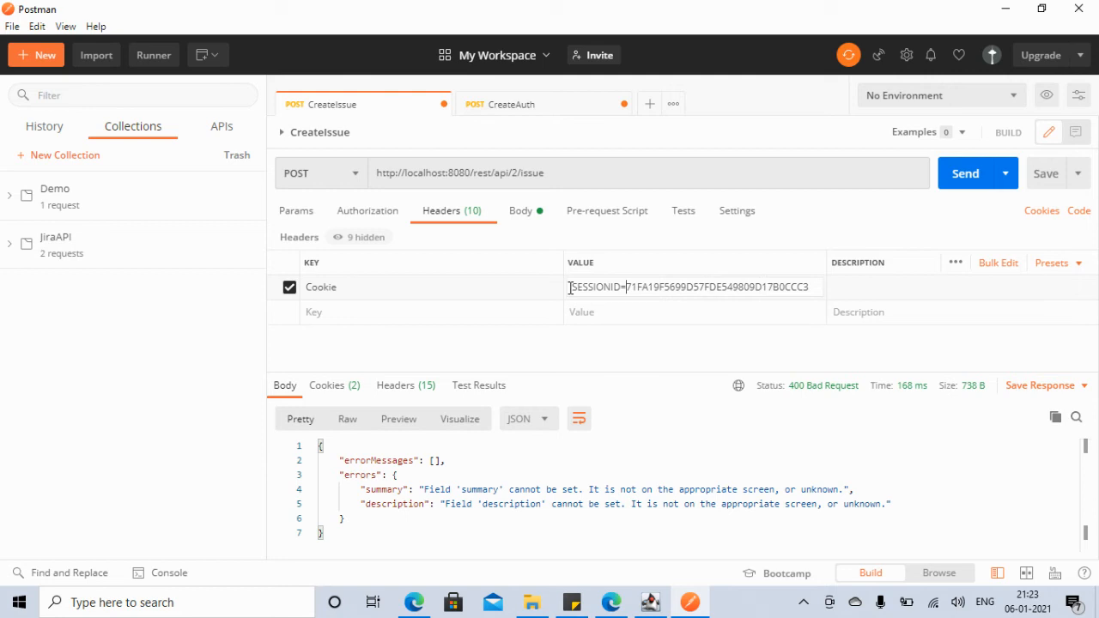
Step: Add a Content-Type header with the value application/json
{"action": "left_click", "coordinate": [427, 314]}
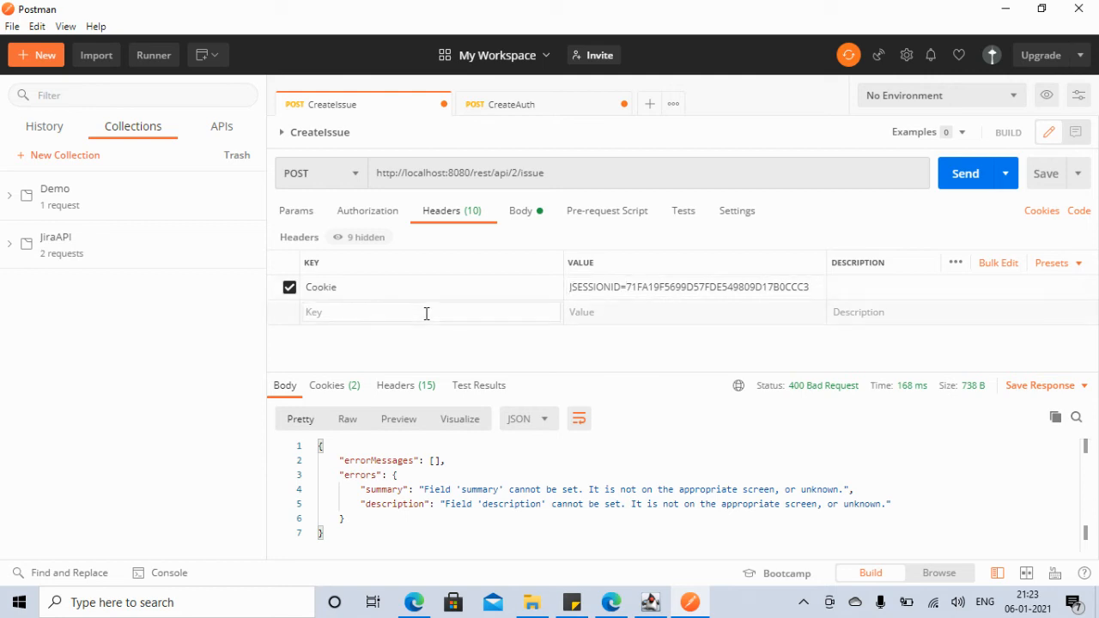
{"action": "type", "text": "C"}
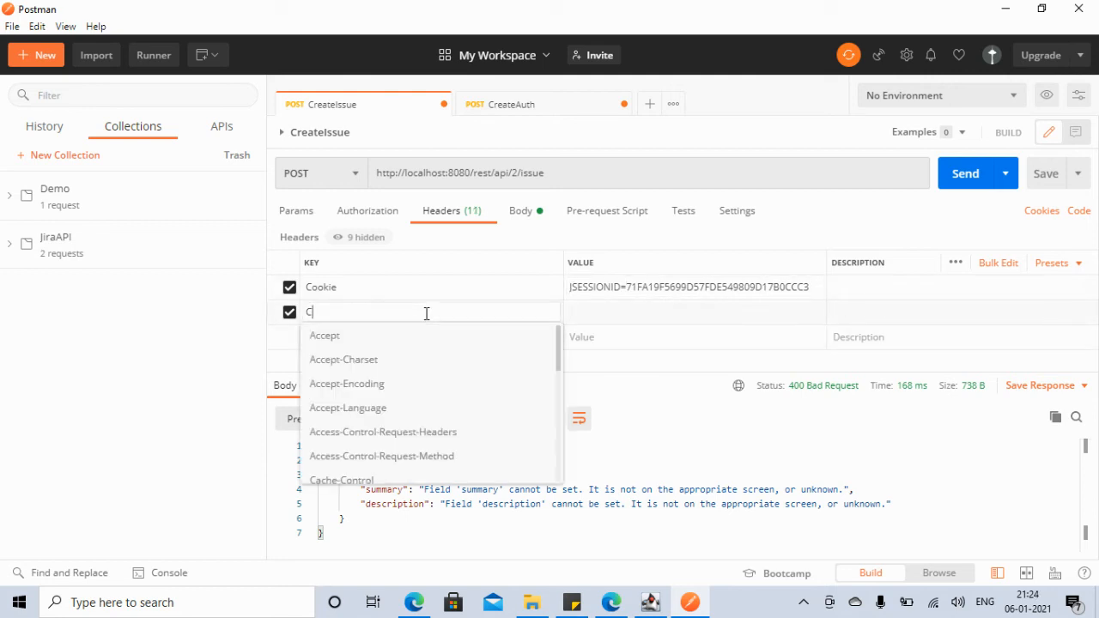
{"action": "type", "text": "ontent"}
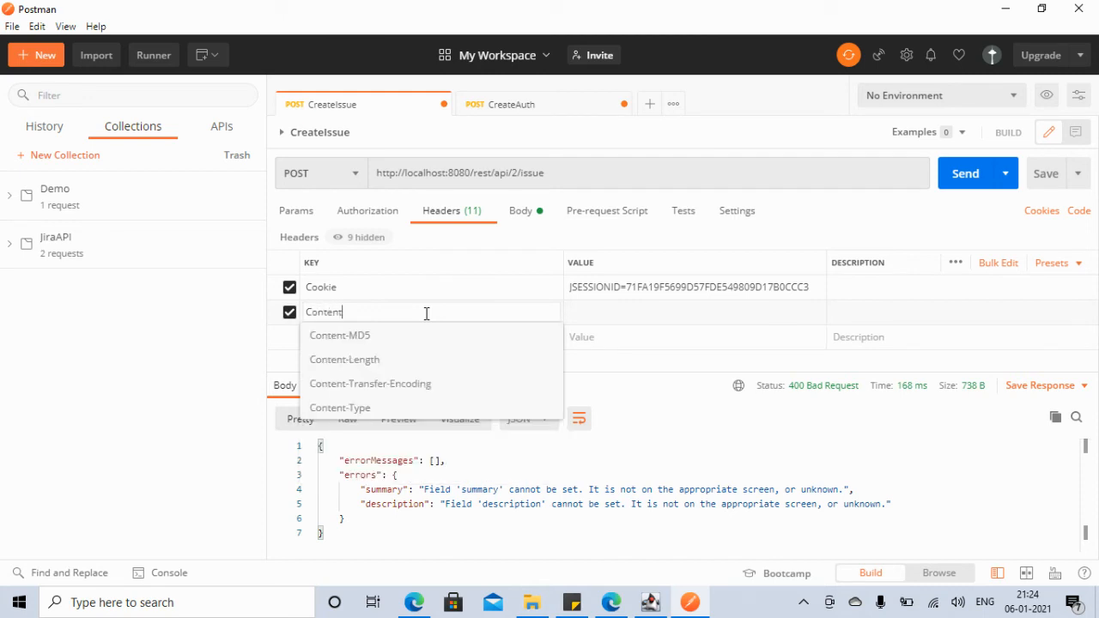
{"action": "type", "text": "-Type"}
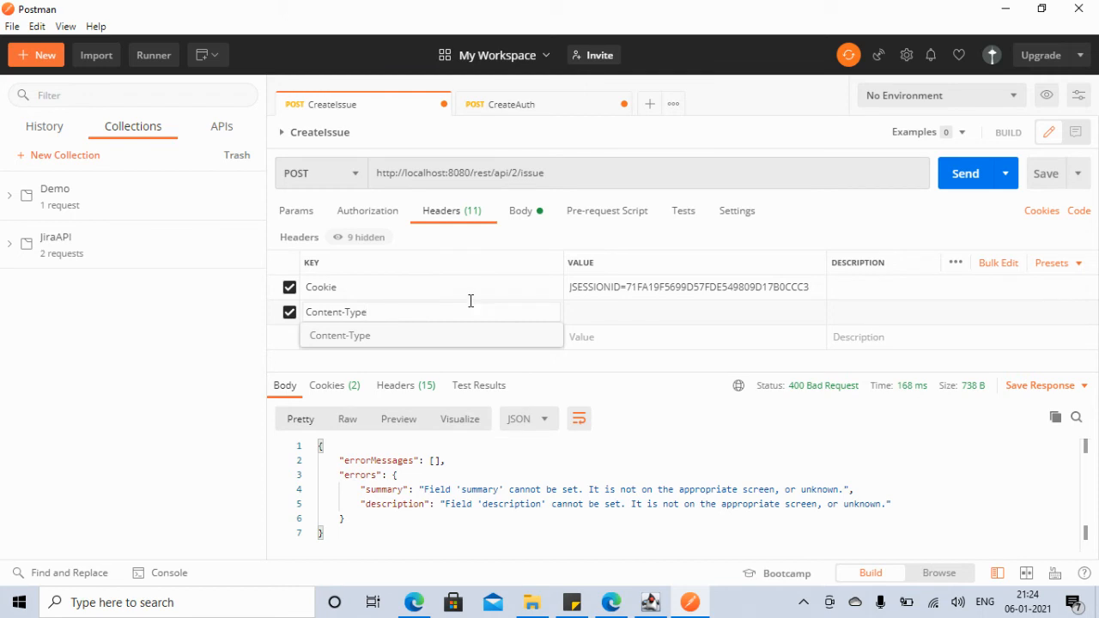
{"action": "left_click", "coordinate": [607, 318]}
{"action": "left_click", "coordinate": [606, 318]}
{"action": "type", "text": "applicatio"}
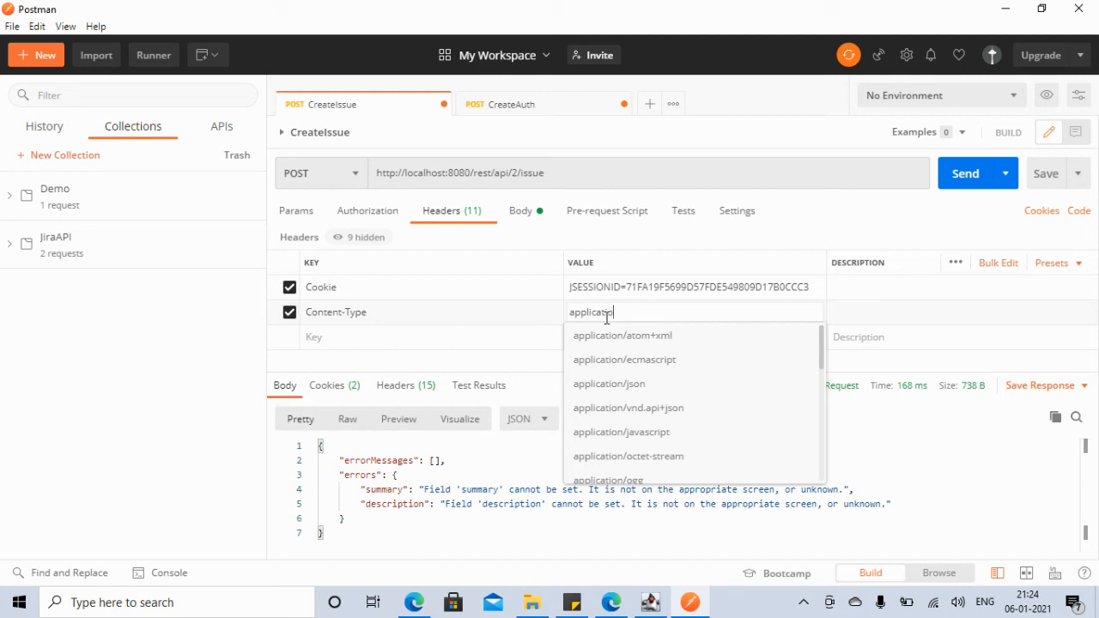
{"action": "type", "text": "n/jsom"}
{"action": "key", "text": "BackSpace"}
{"action": "type", "text": "n"}
{"action": "left_click", "coordinate": [625, 142]}
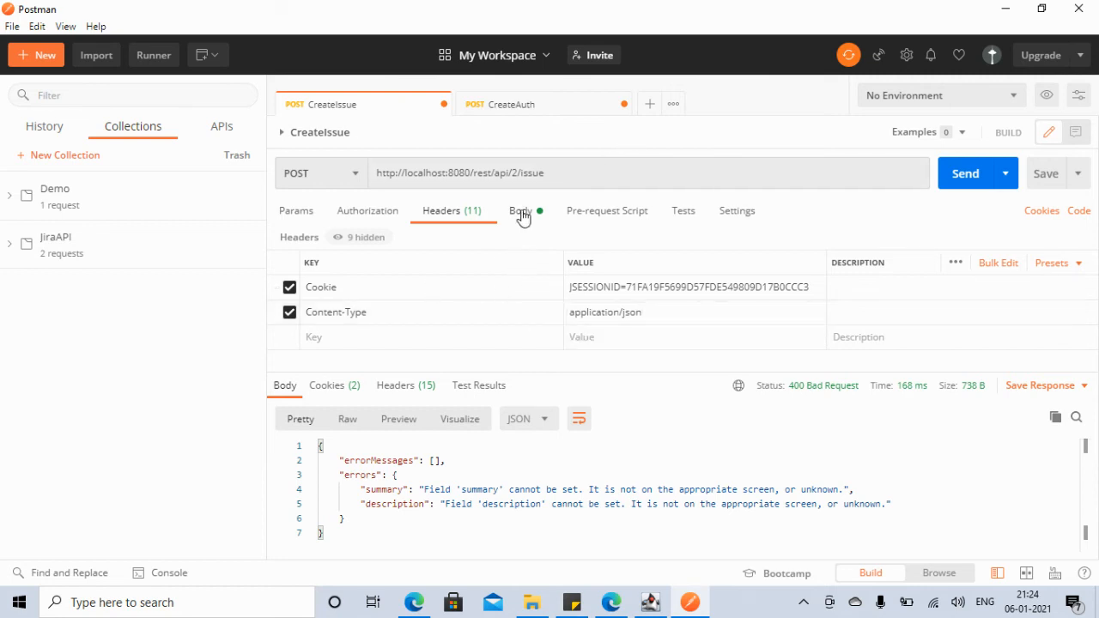
{"action": "left_click", "coordinate": [522, 213]}
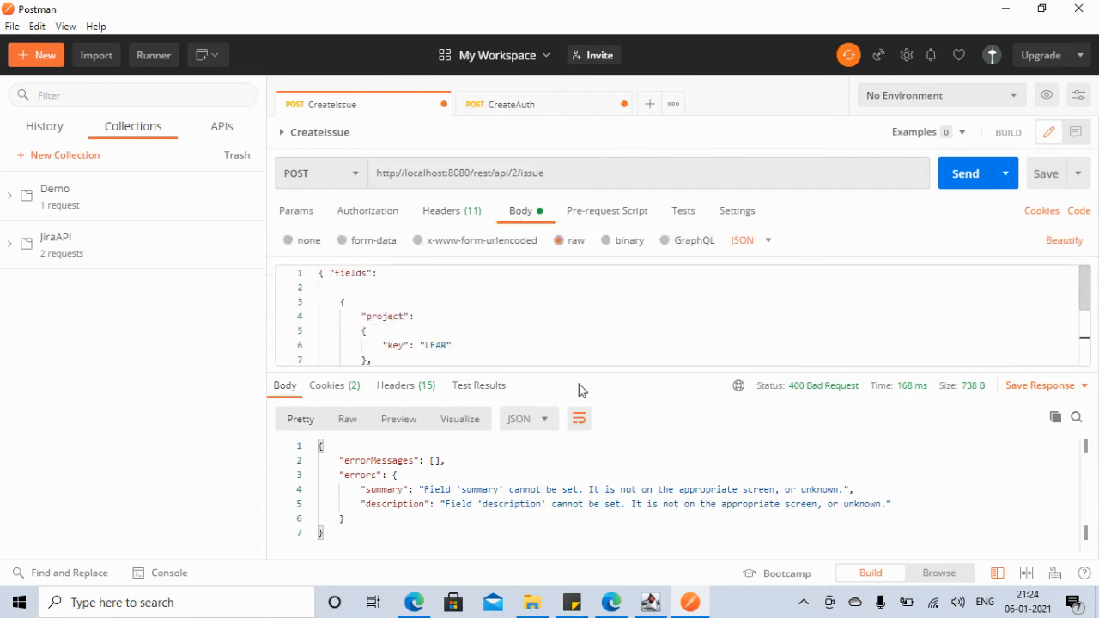
Step: Send CreateIssue with its JSON body and read the 201 Created response for LEAR-1 (id 10000)
{"action": "left_click_drag", "start_coordinate": [590, 368], "coordinate": [616, 489]}
{"action": "left_click", "coordinate": [569, 175]}
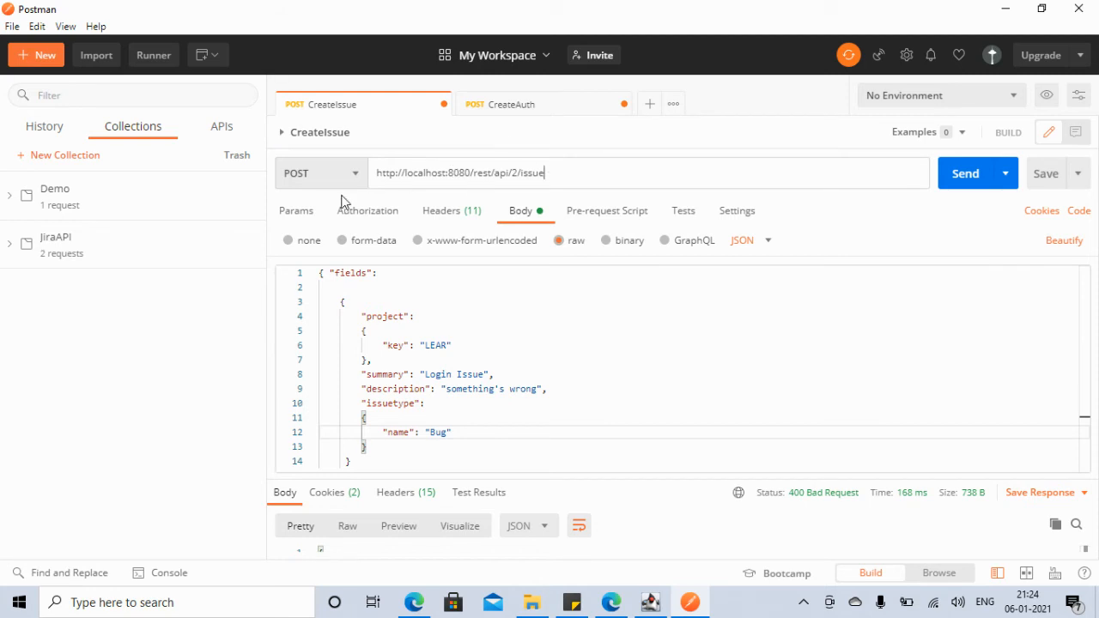
{"action": "left_click", "coordinate": [966, 176]}
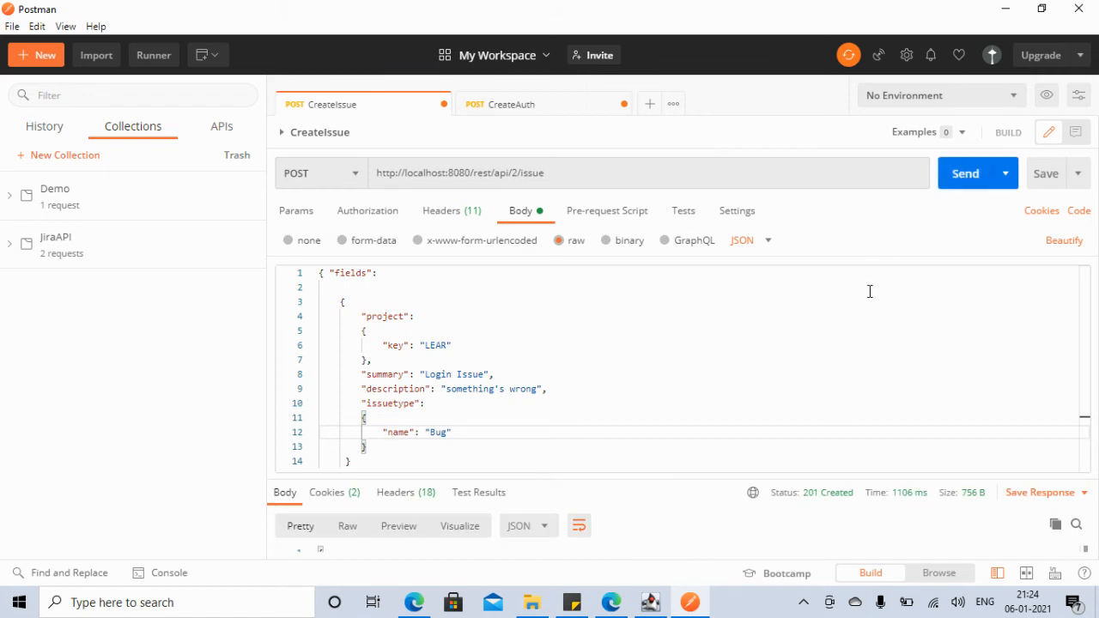
{"action": "left_click_drag", "start_coordinate": [1088, 313], "coordinate": [1089, 363]}
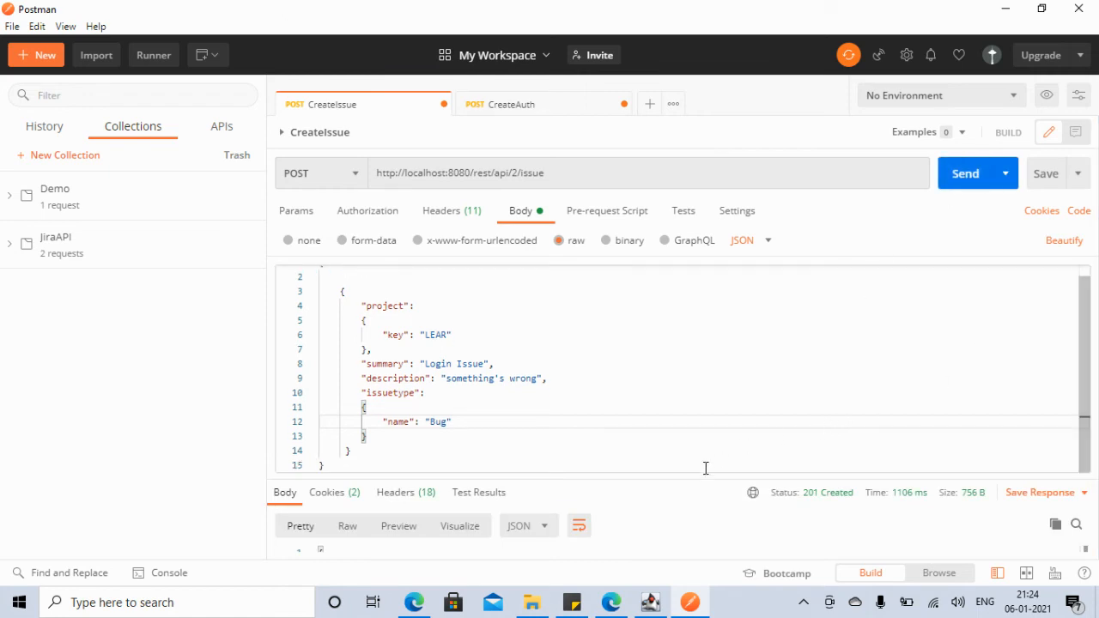
{"action": "left_click_drag", "start_coordinate": [692, 476], "coordinate": [690, 319]}
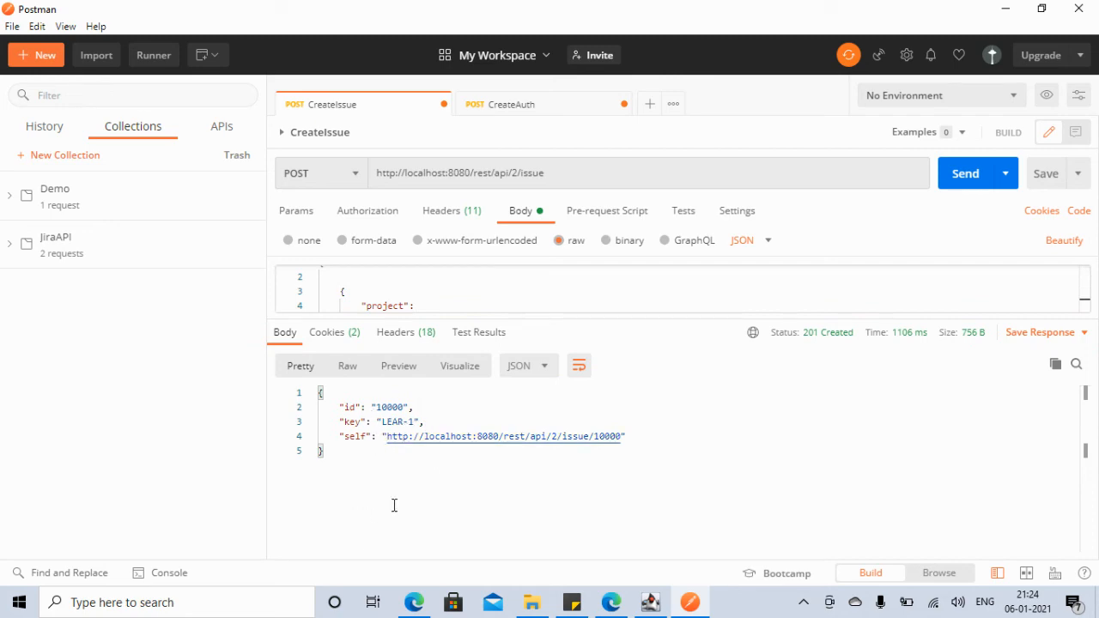
{"action": "left_click", "coordinate": [414, 603]}
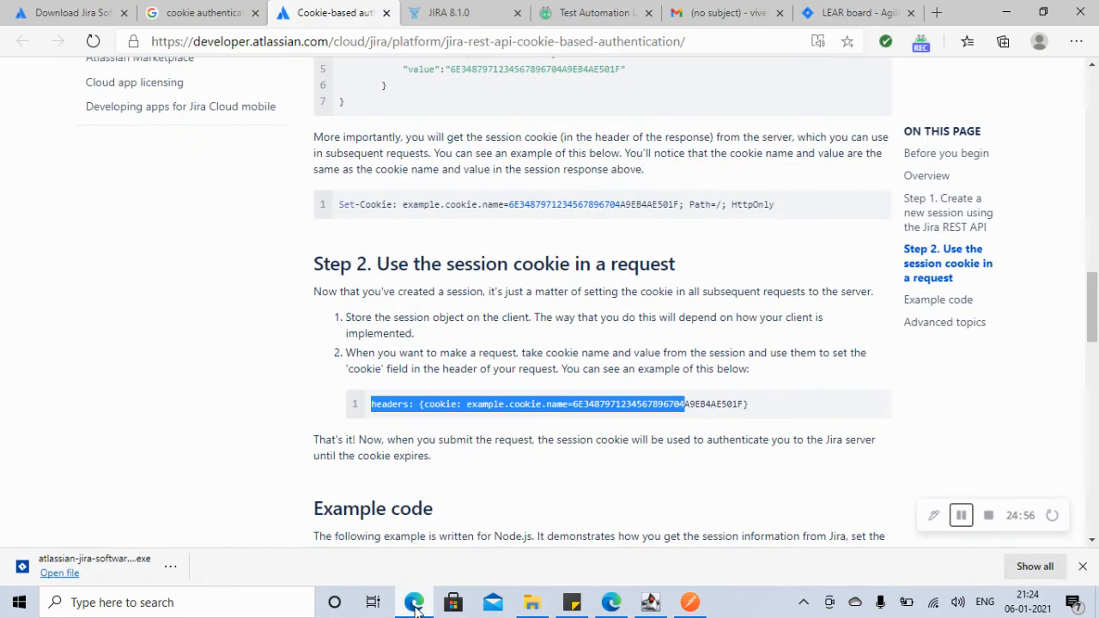
Step: Reload the LEAR backlog and clear the Only My Issues filter so all issues are listed
{"action": "left_click", "coordinate": [834, 11]}
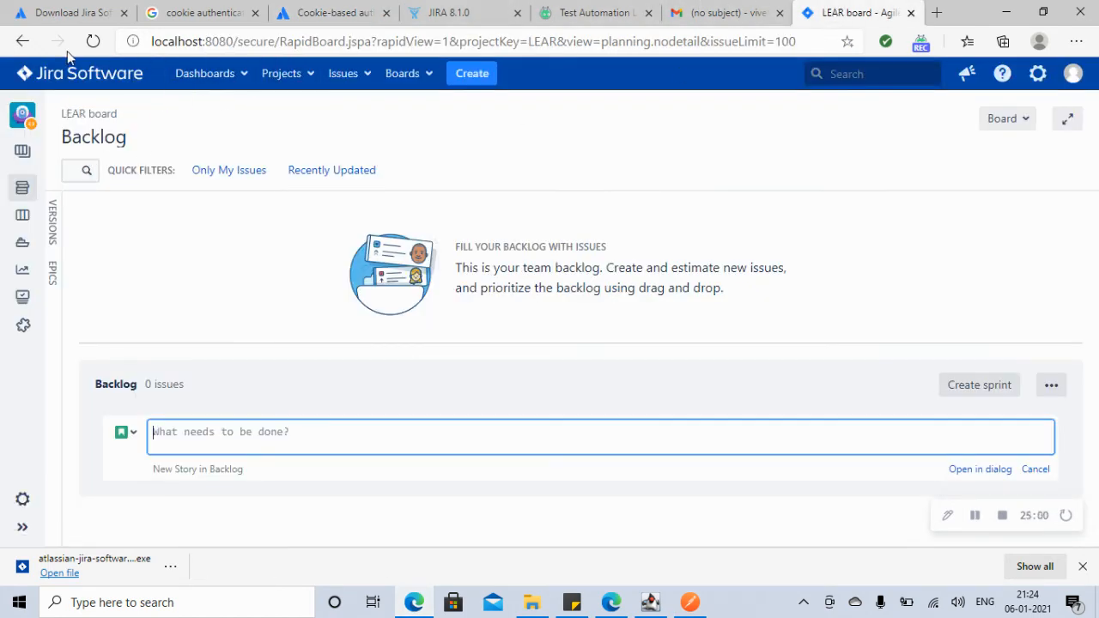
{"action": "left_click", "coordinate": [94, 42]}
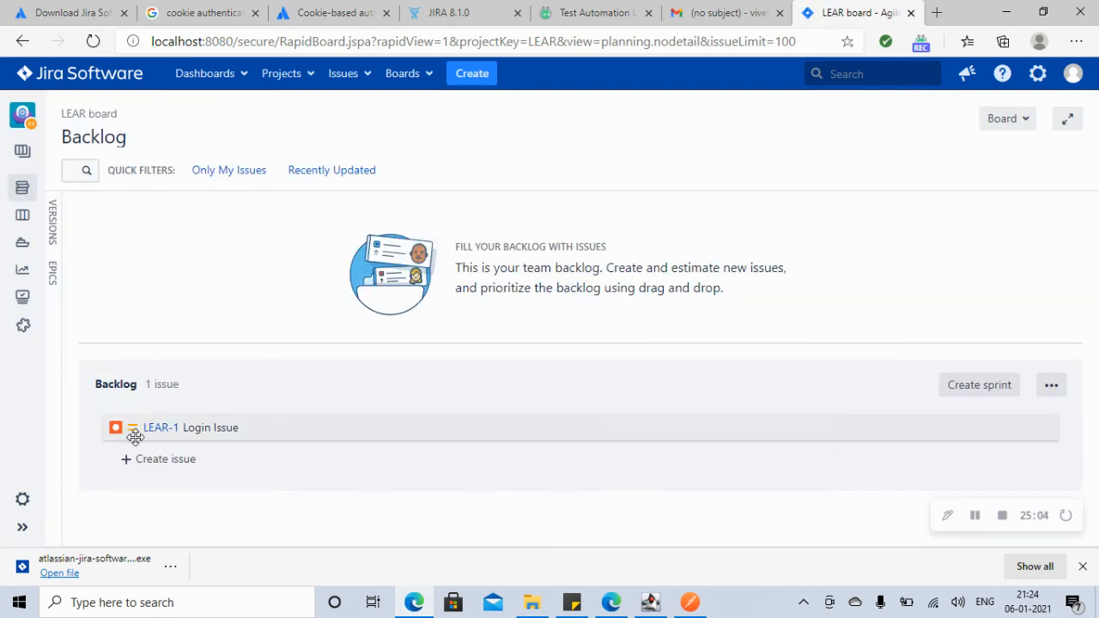
{"action": "left_click", "coordinate": [224, 175]}
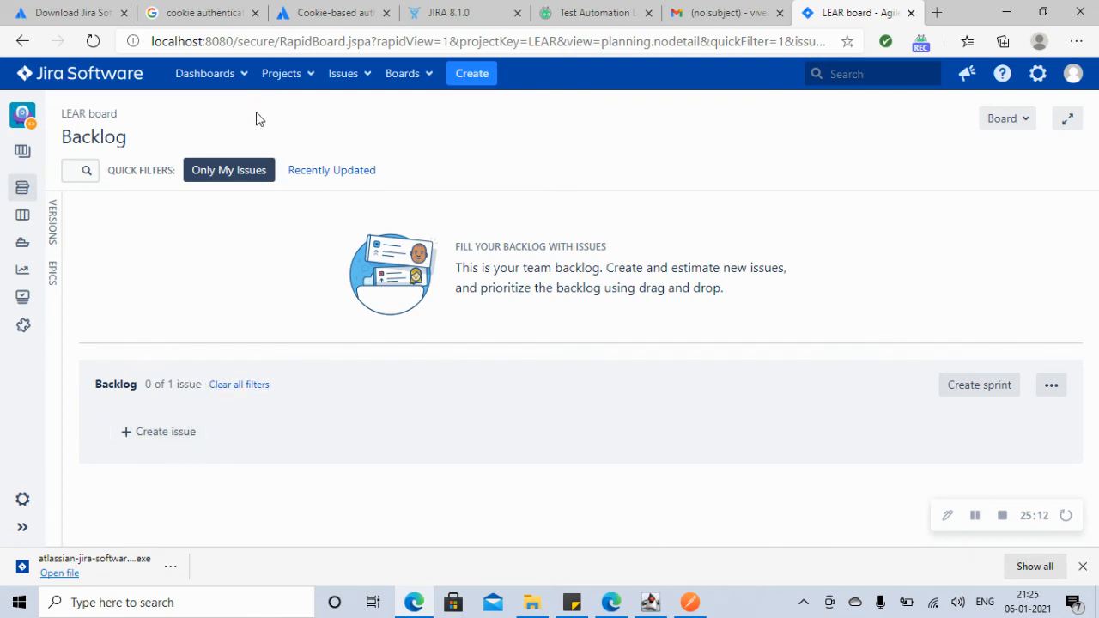
{"action": "left_click", "coordinate": [310, 79]}
{"action": "left_click", "coordinate": [309, 128]}
{"action": "left_click", "coordinate": [240, 385]}
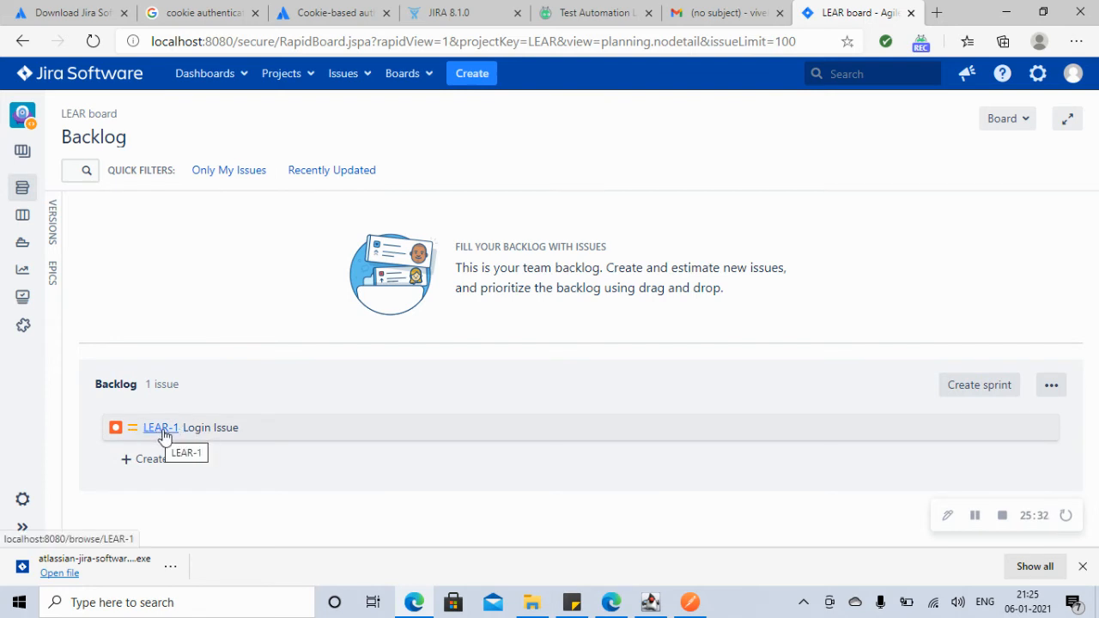
Step: Open LEAR-1 Login Issue's details, showing the description "something's wrong"
{"action": "left_click", "coordinate": [166, 437]}
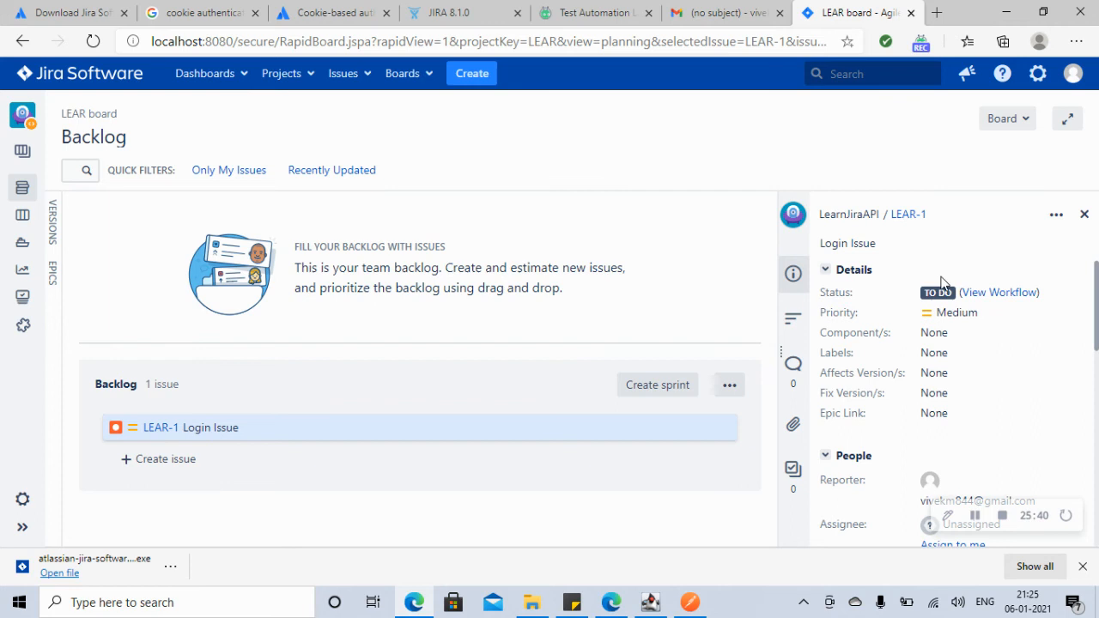
{"action": "left_click_drag", "start_coordinate": [1096, 308], "coordinate": [1097, 429]}
{"action": "left_click", "coordinate": [1045, 359]}
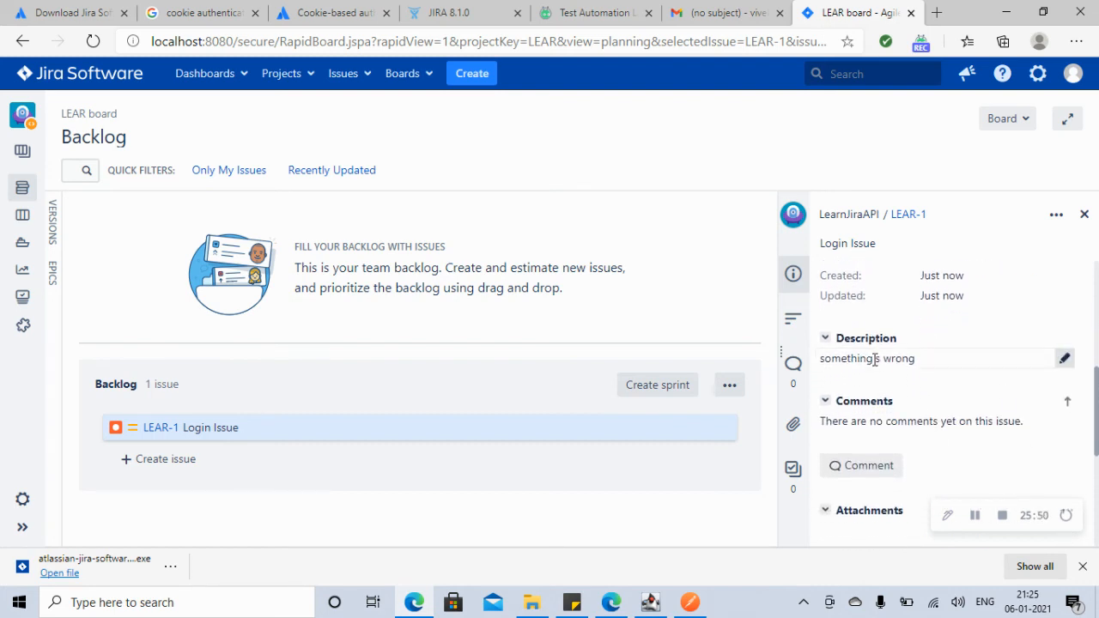
{"action": "left_click", "coordinate": [690, 603]}
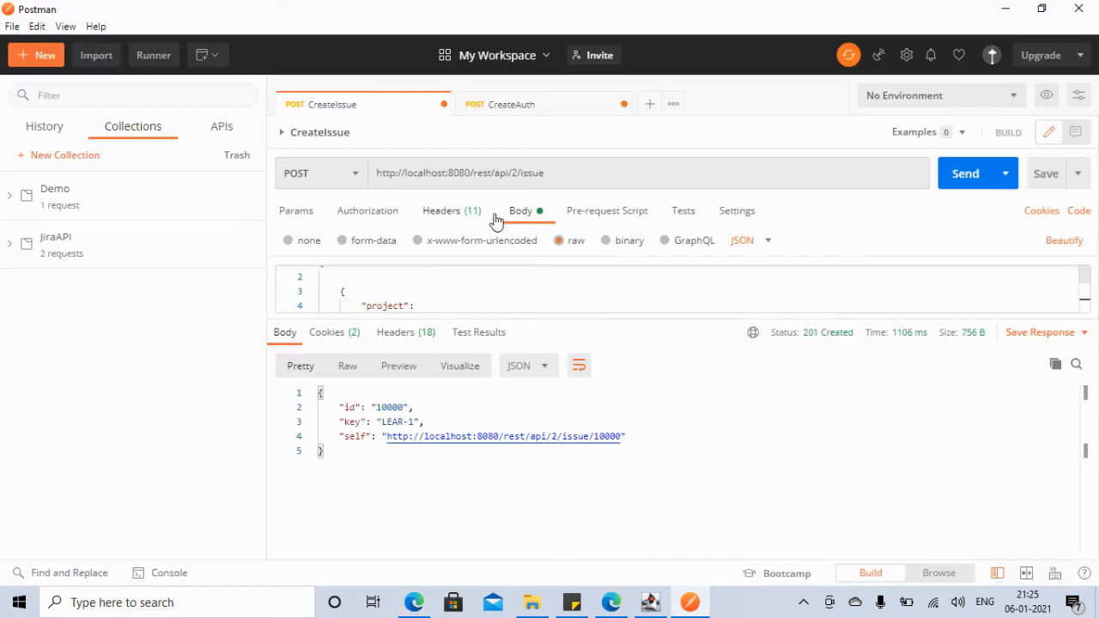
{"action": "left_click", "coordinate": [1010, 10]}
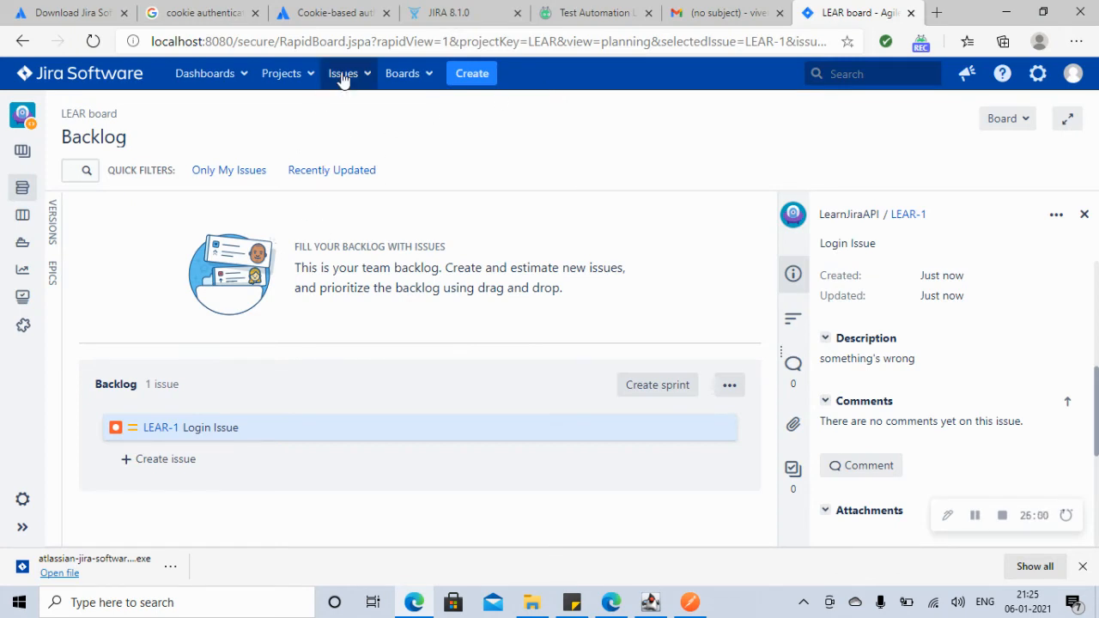
Step: Read the Delete issue endpoint DELETE /rest/api/2/issue/{issueIdOrKey} in the Jira 8.1.0 API docs
{"action": "left_click", "coordinate": [451, 12]}
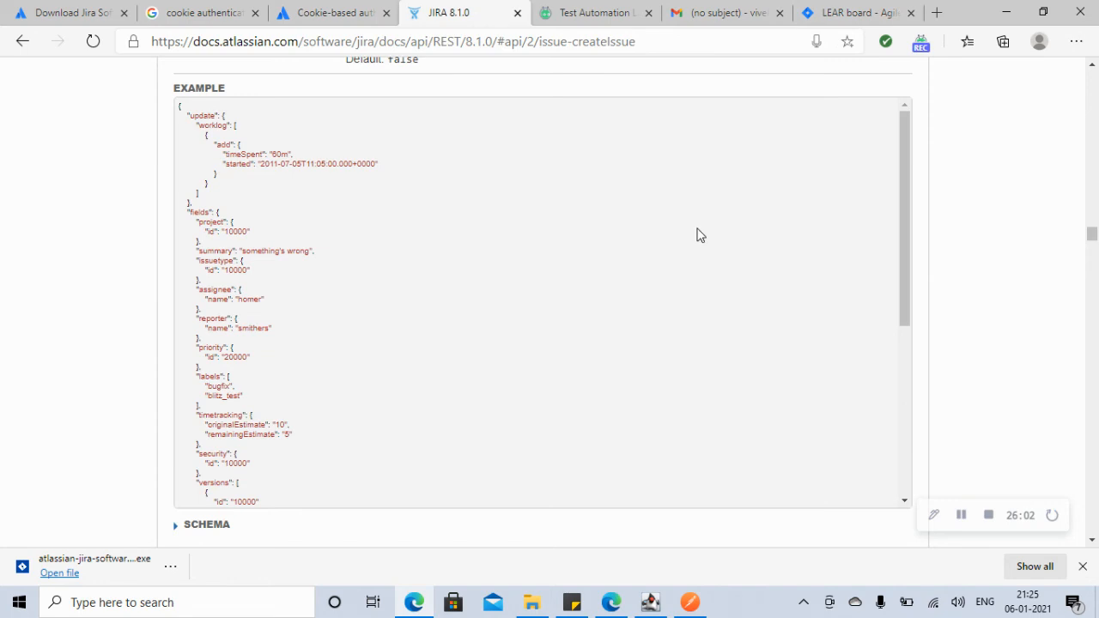
{"action": "left_click_drag", "start_coordinate": [1093, 234], "coordinate": [1095, 256]}
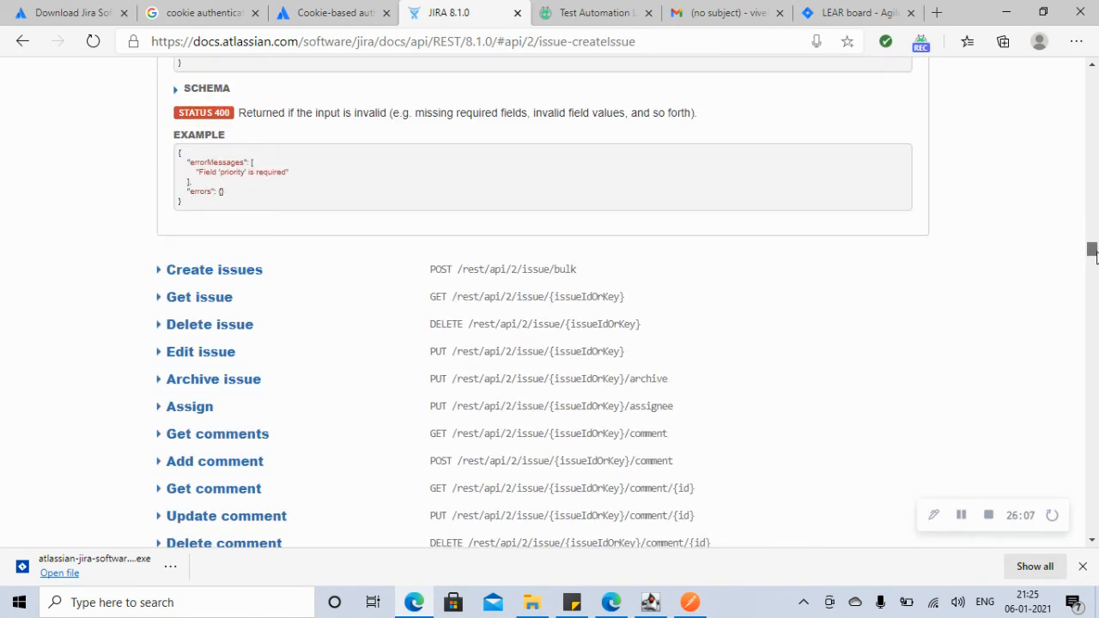
{"action": "left_click", "coordinate": [221, 329]}
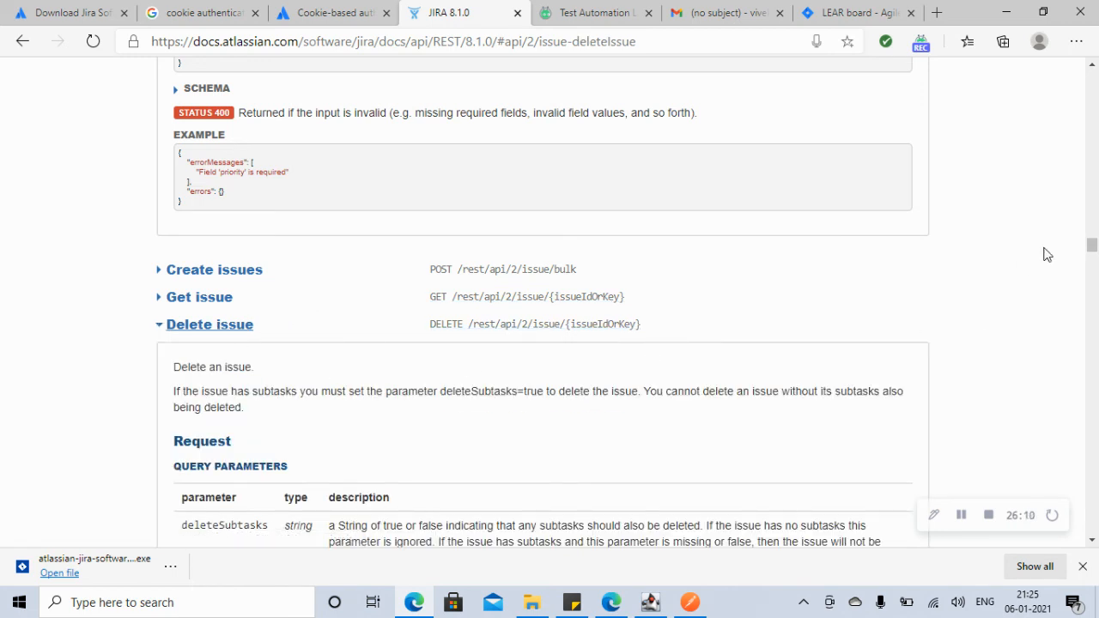
{"action": "left_click_drag", "start_coordinate": [1091, 251], "coordinate": [1093, 256]}
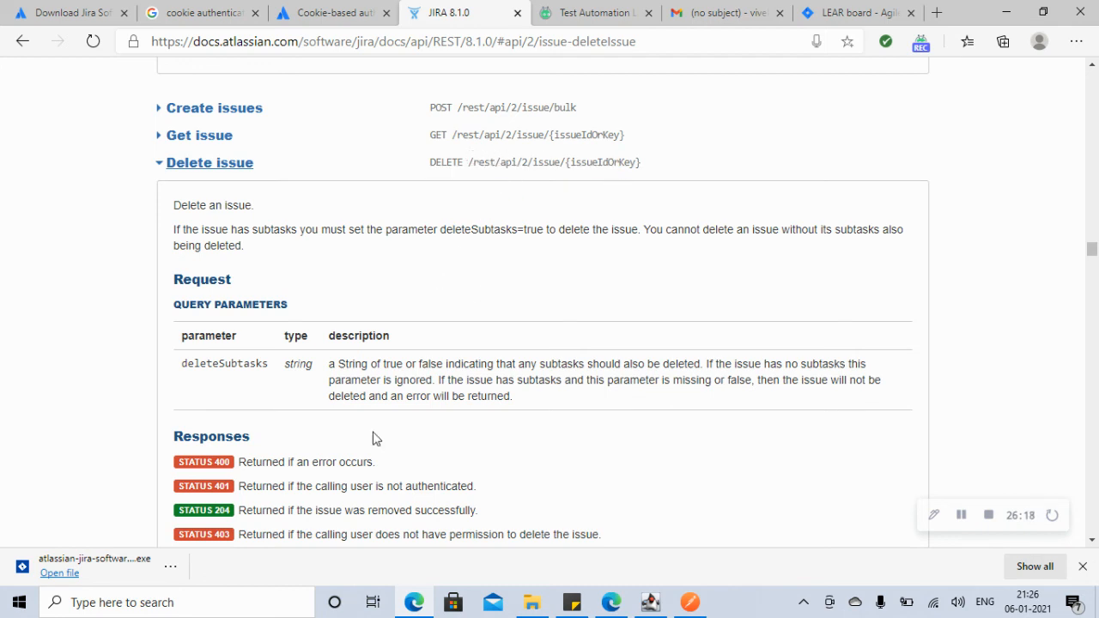
{"action": "left_click", "coordinate": [695, 606]}
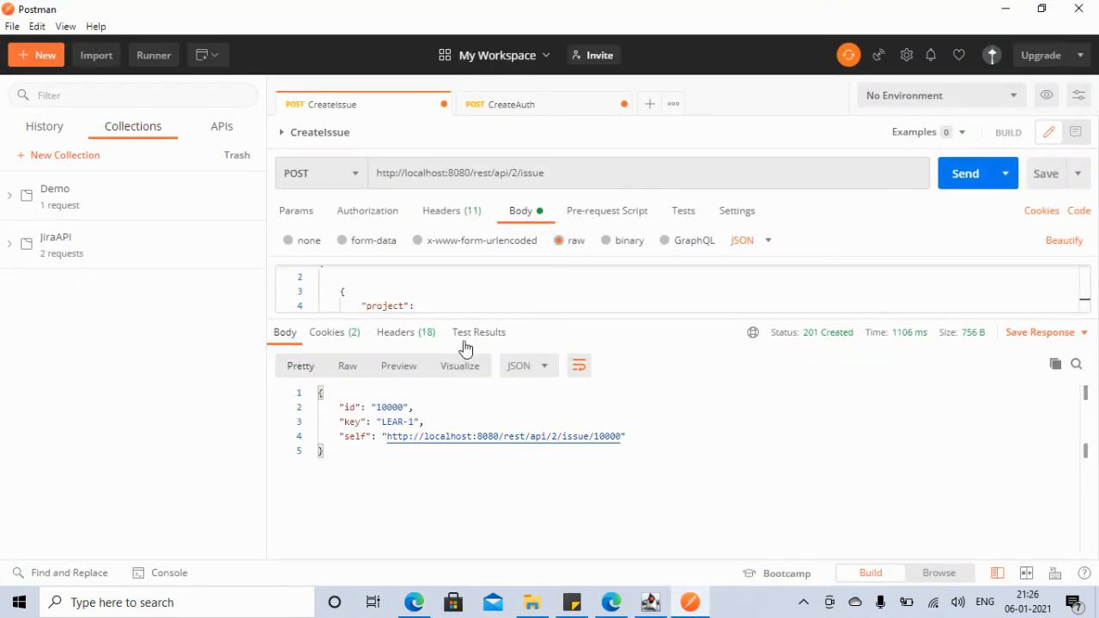
{"action": "left_click", "coordinate": [35, 55]}
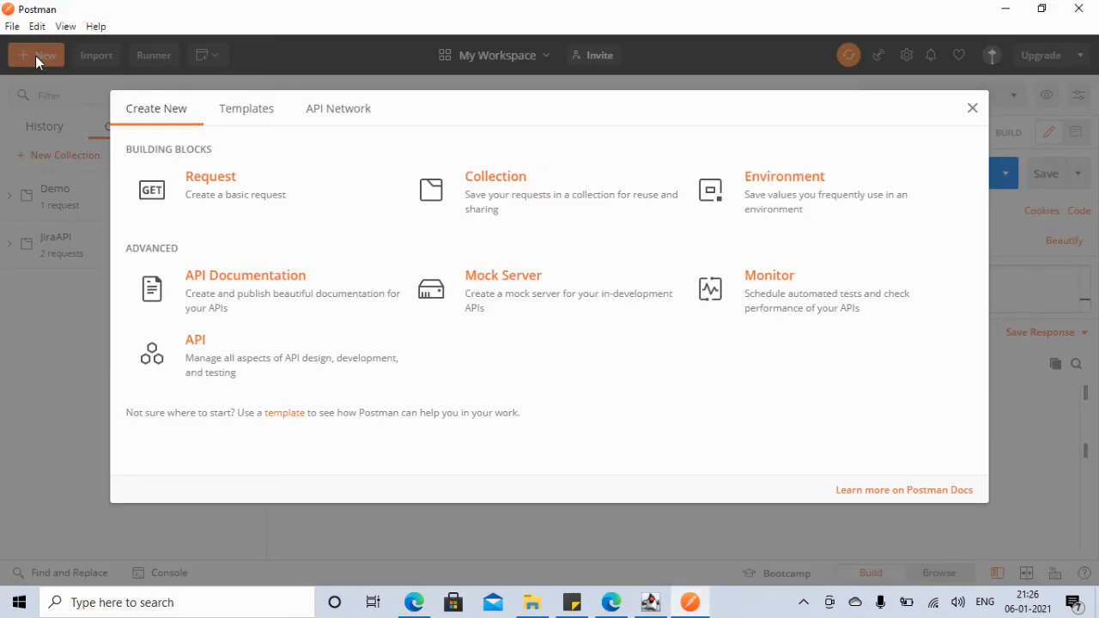
Step: Create a basic request named DeleteIssue, saving it to the JiraAPI collection found by searching 'Ji'
{"action": "left_click", "coordinate": [207, 180]}
{"action": "left_click", "coordinate": [422, 224]}
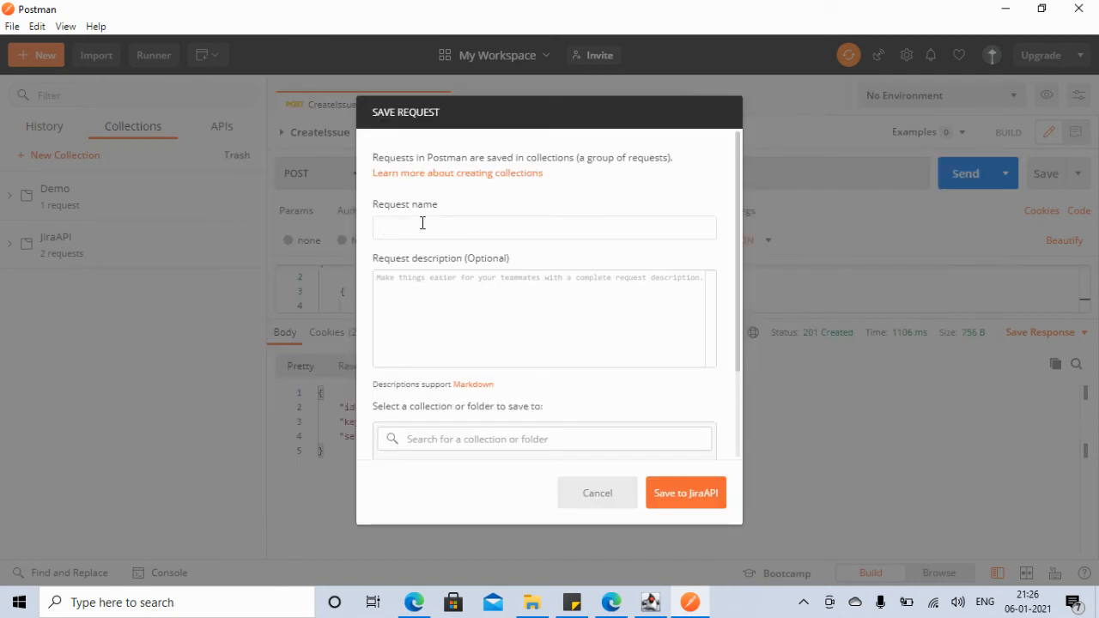
{"action": "type", "text": "DeleteIssue"}
{"action": "left_click", "coordinate": [479, 439]}
{"action": "type", "text": "Ji"}
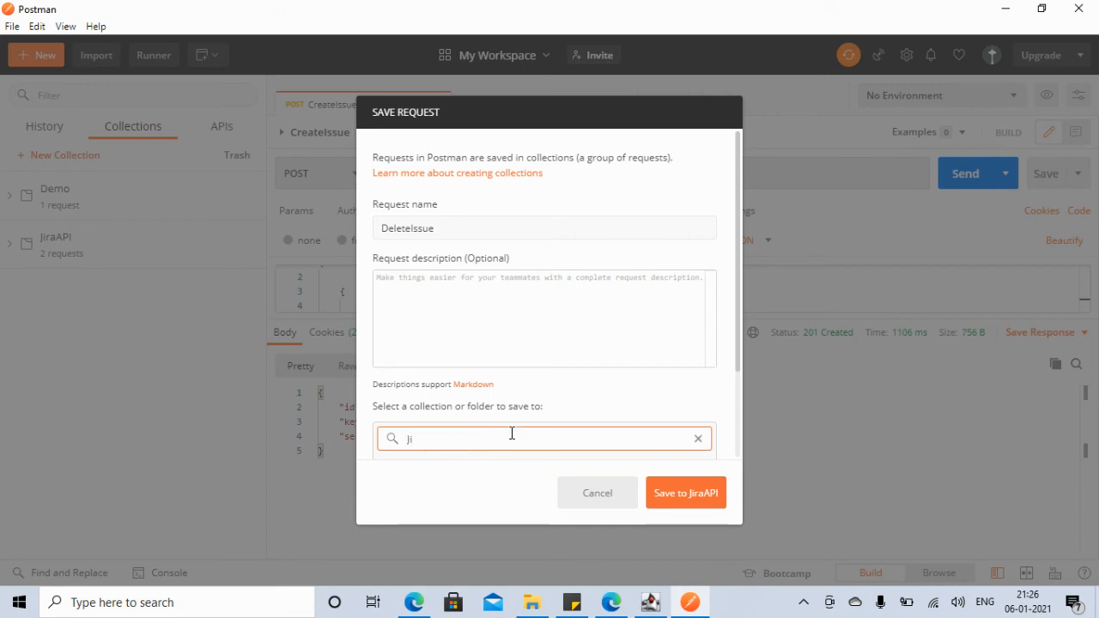
{"action": "scroll", "coordinate": [737, 352], "scroll_direction": "down", "scroll_amount": 1}
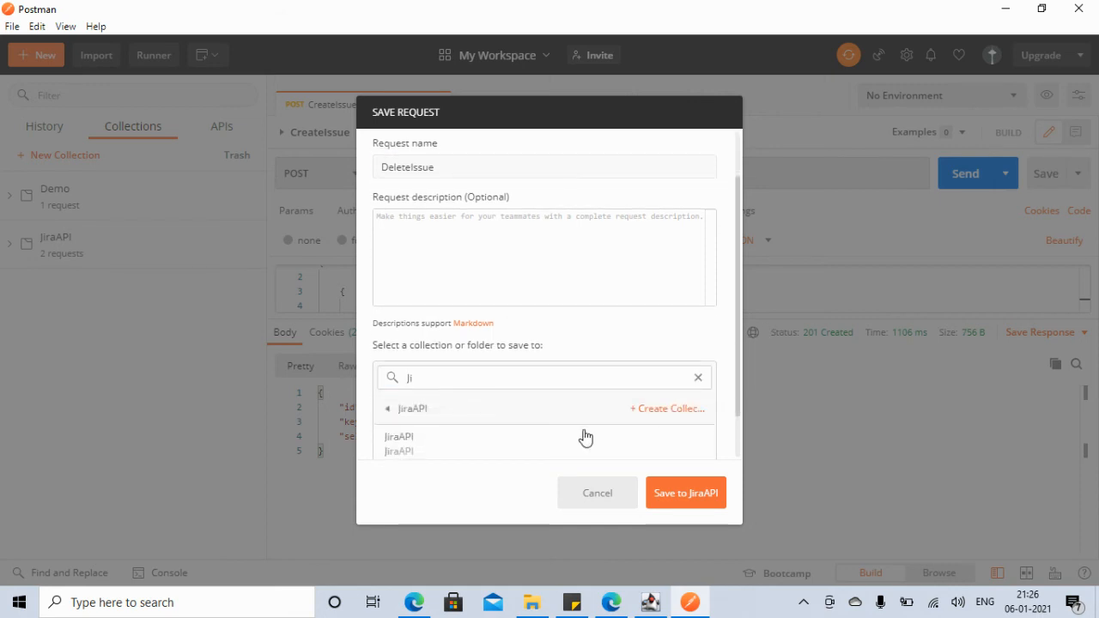
{"action": "left_click", "coordinate": [417, 410]}
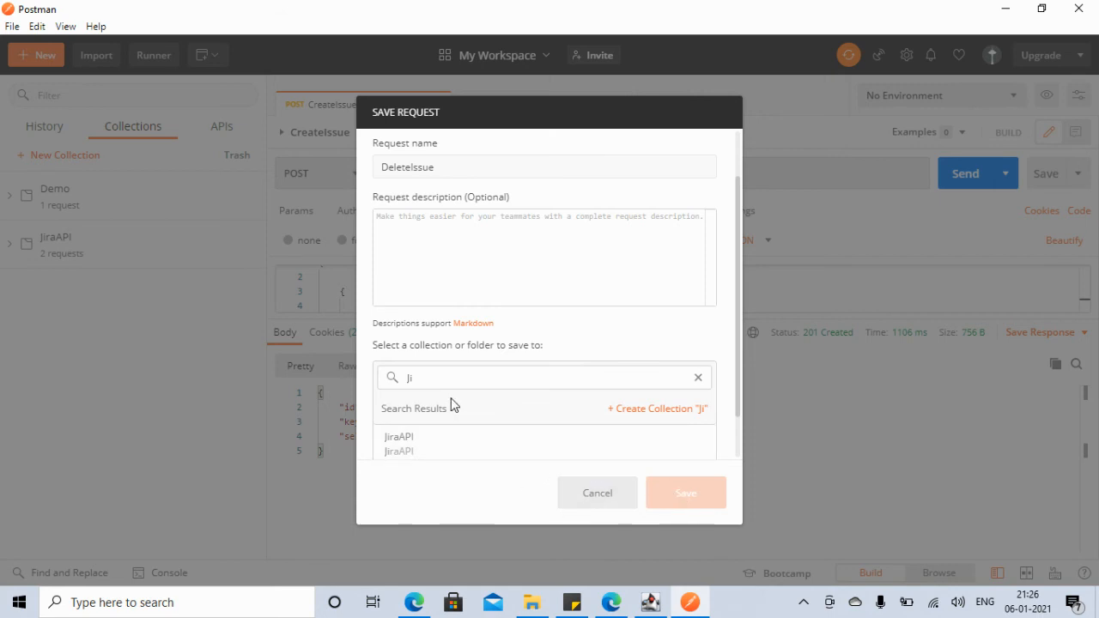
{"action": "left_click", "coordinate": [405, 443]}
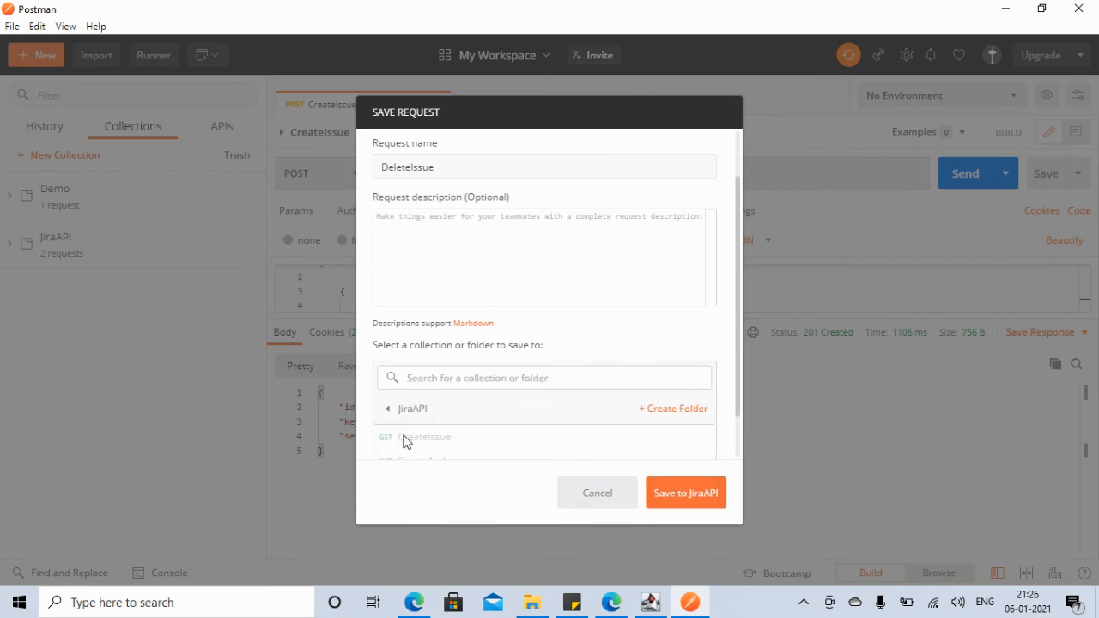
{"action": "left_click", "coordinate": [684, 496]}
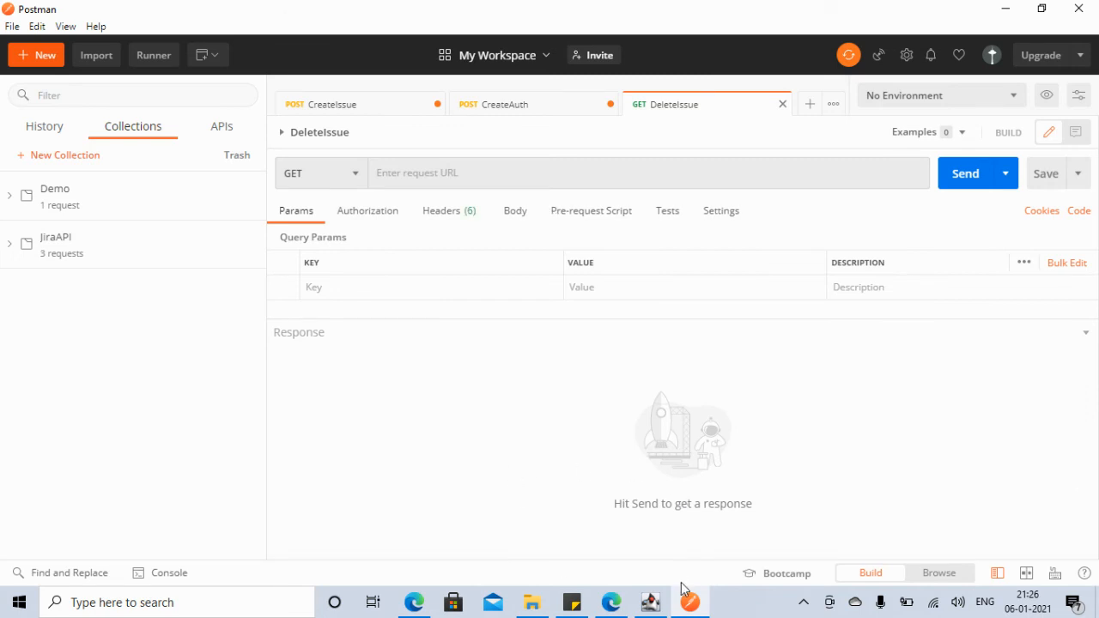
{"action": "left_click", "coordinate": [416, 604]}
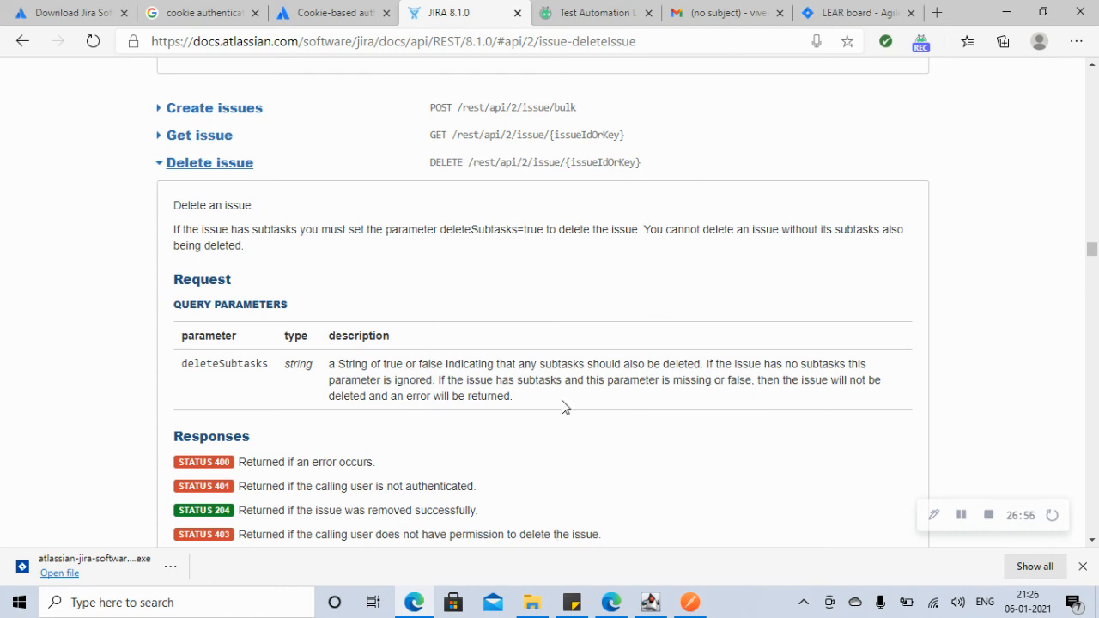
{"action": "left_click", "coordinate": [692, 606]}
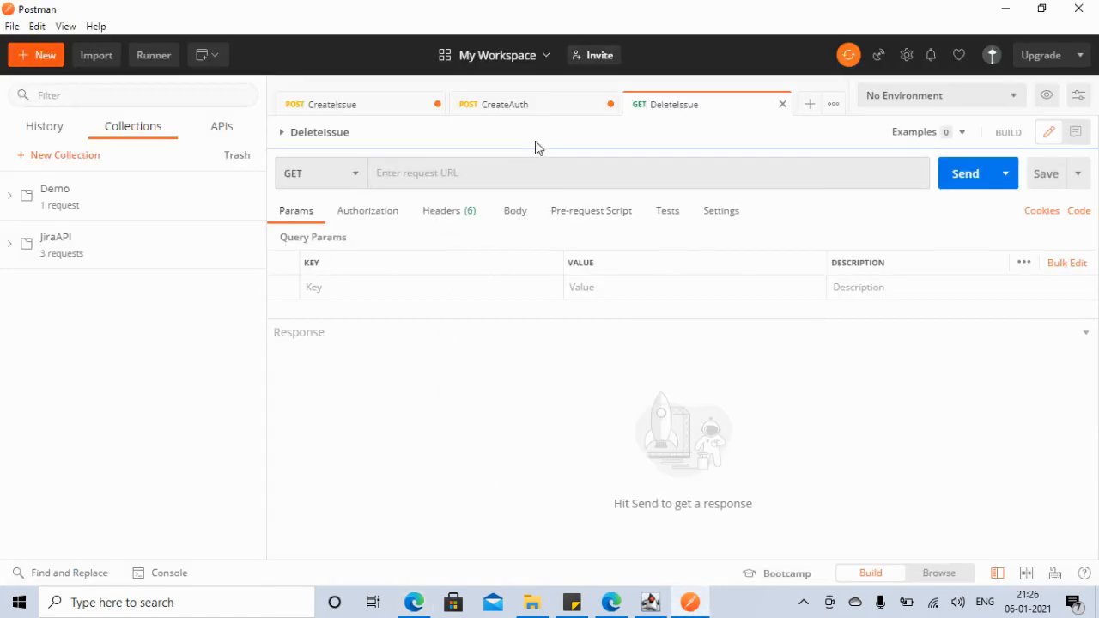
{"action": "left_click", "coordinate": [532, 111]}
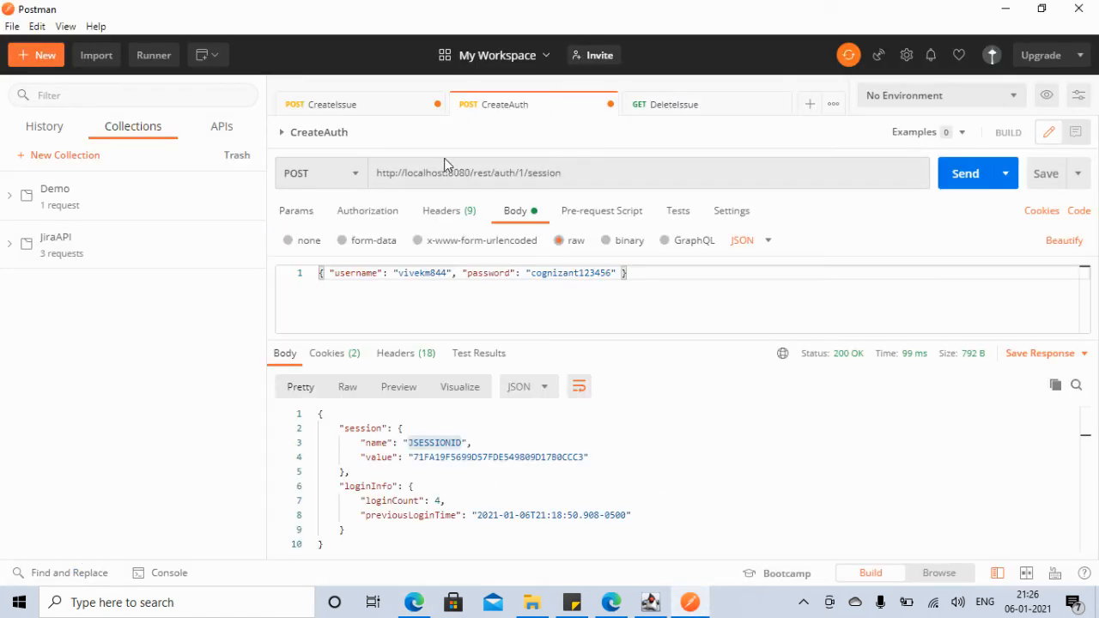
{"action": "left_click_drag", "start_coordinate": [473, 173], "coordinate": [368, 173]}
{"action": "key", "text": "ctrl+c"}
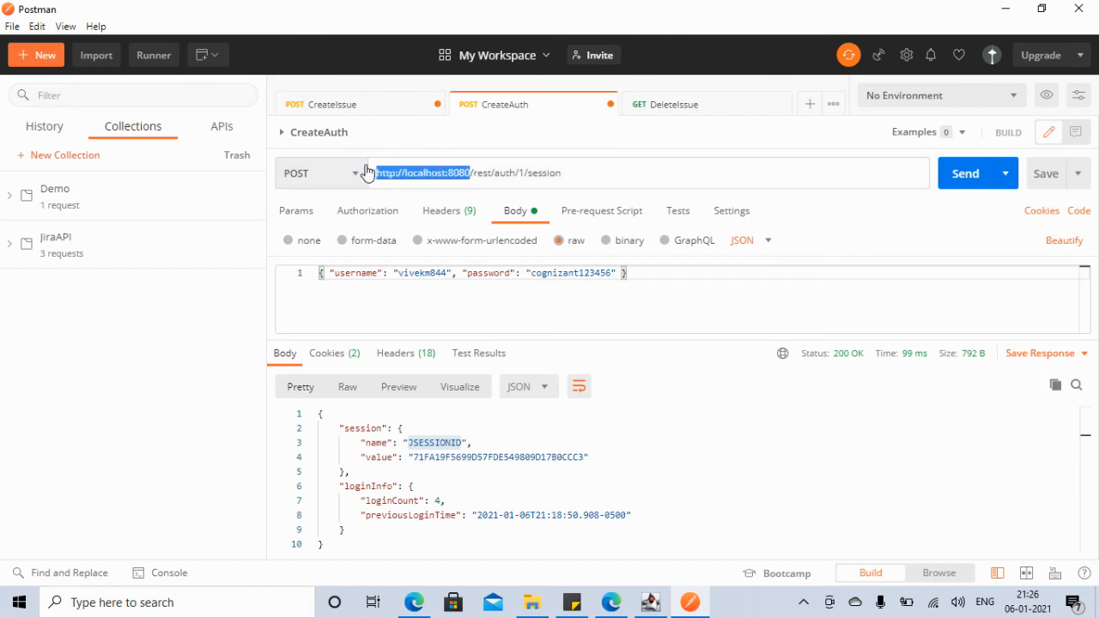
{"action": "left_click", "coordinate": [656, 106]}
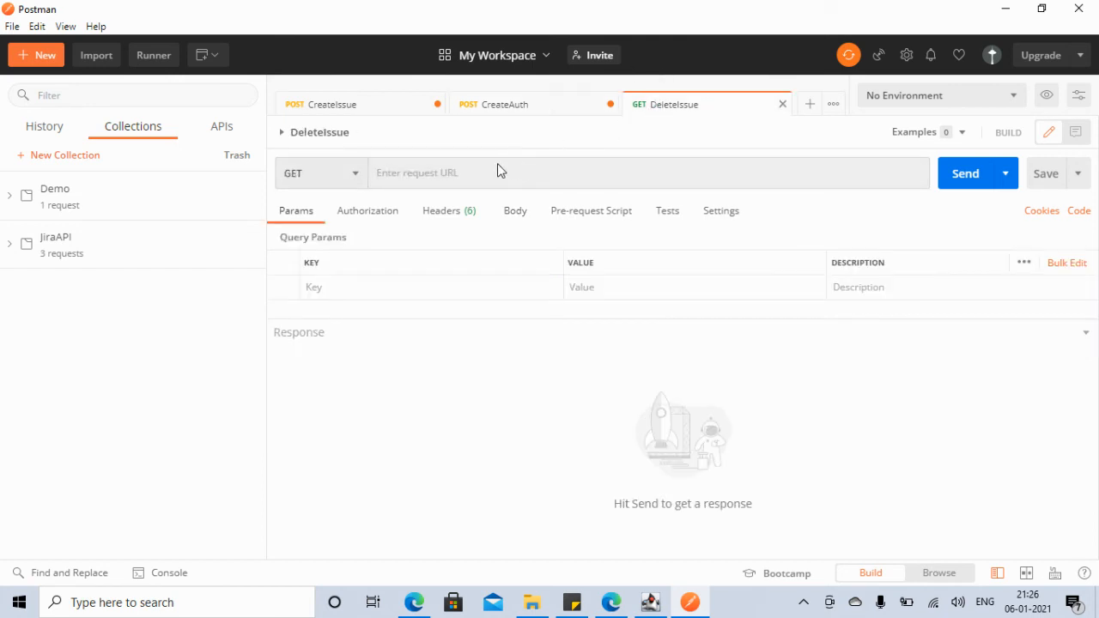
{"action": "left_click", "coordinate": [414, 175]}
{"action": "key", "text": "ctrl+v"}
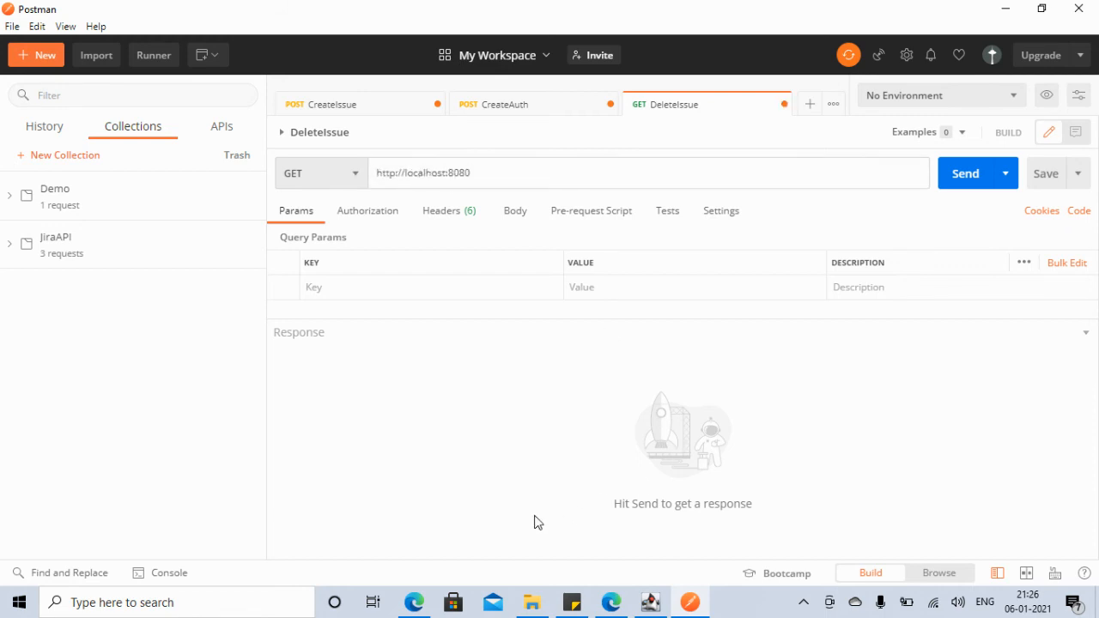
{"action": "left_click", "coordinate": [417, 604]}
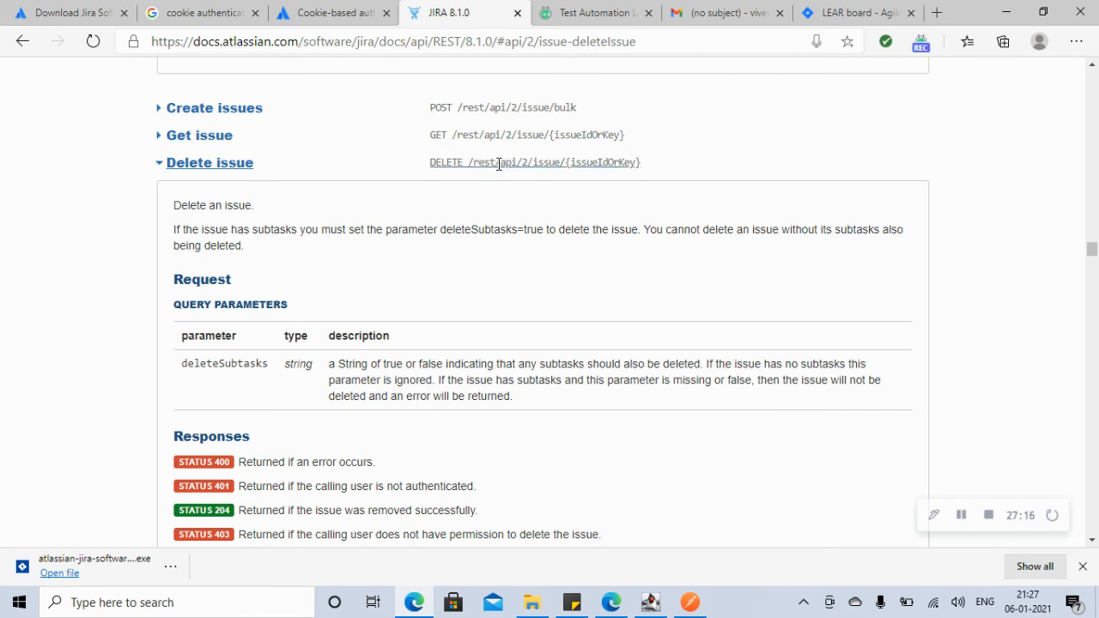
Step: Paste the docs' /api/2/issue/{issueIdOrKey} path after the base URL, removing the doubled slash
{"action": "left_click_drag", "start_coordinate": [498, 164], "coordinate": [650, 173]}
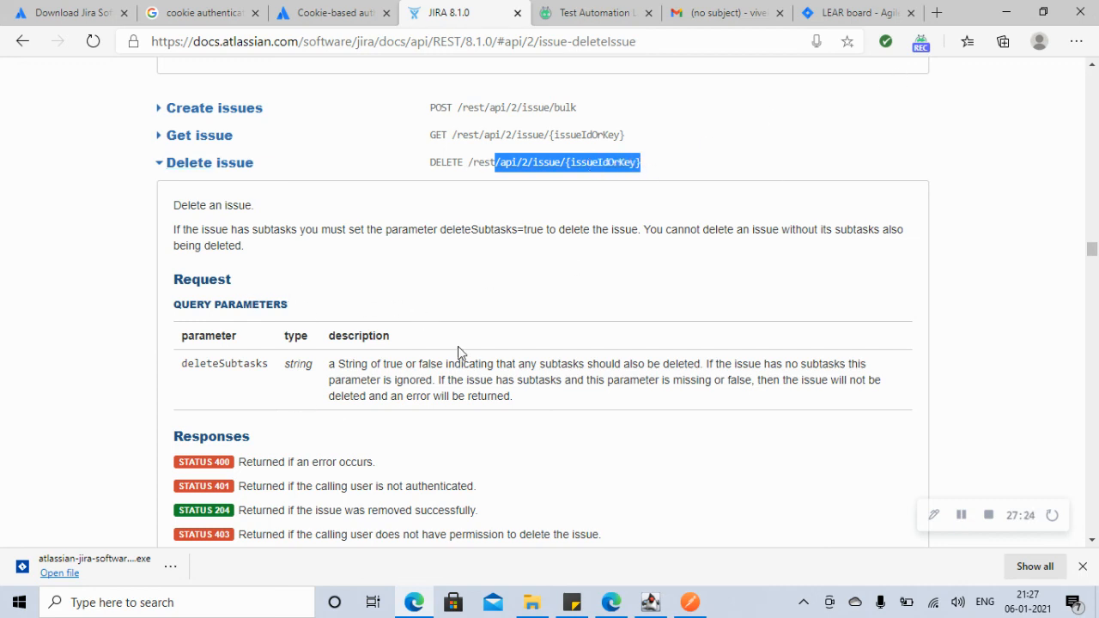
{"action": "left_click", "coordinate": [1006, 11]}
{"action": "left_click", "coordinate": [505, 174]}
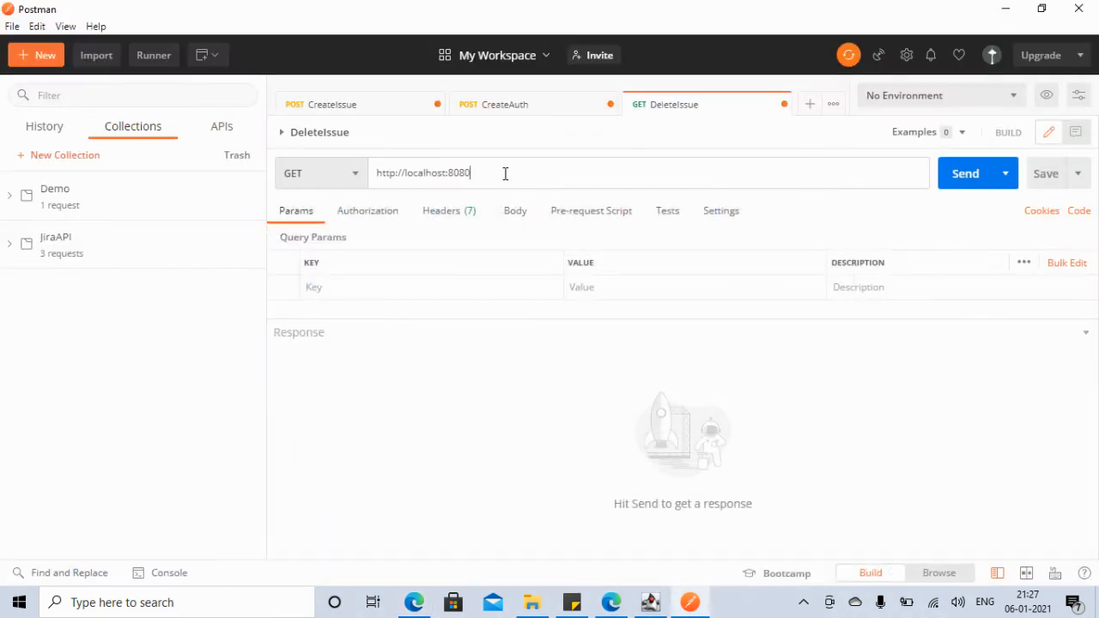
{"action": "type", "text": "//api/2/issue/{issueIdOrKey}"}
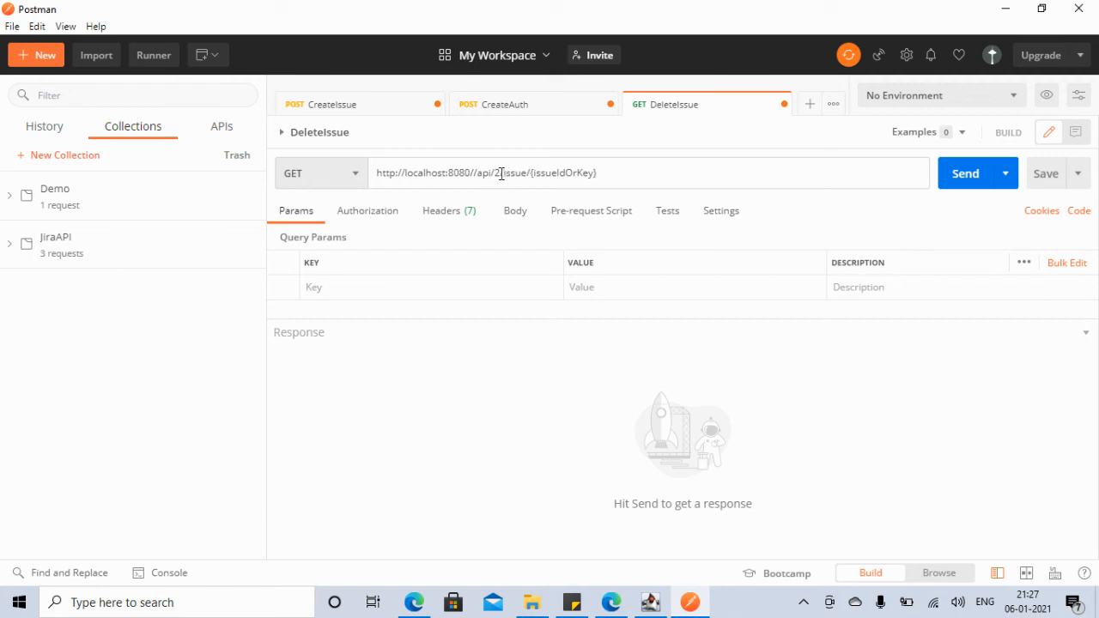
{"action": "key", "text": "BackSpace"}
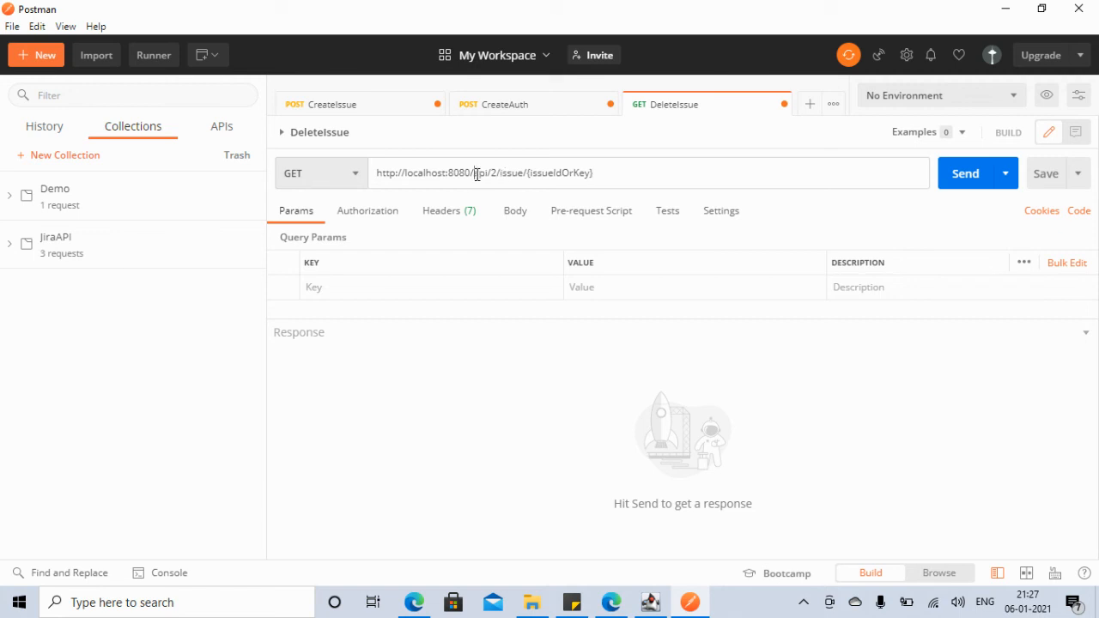
Step: Replace {issueIdOrKey} with issue id 10000 and send, getting 404 Not Found
{"action": "left_click", "coordinate": [372, 109]}
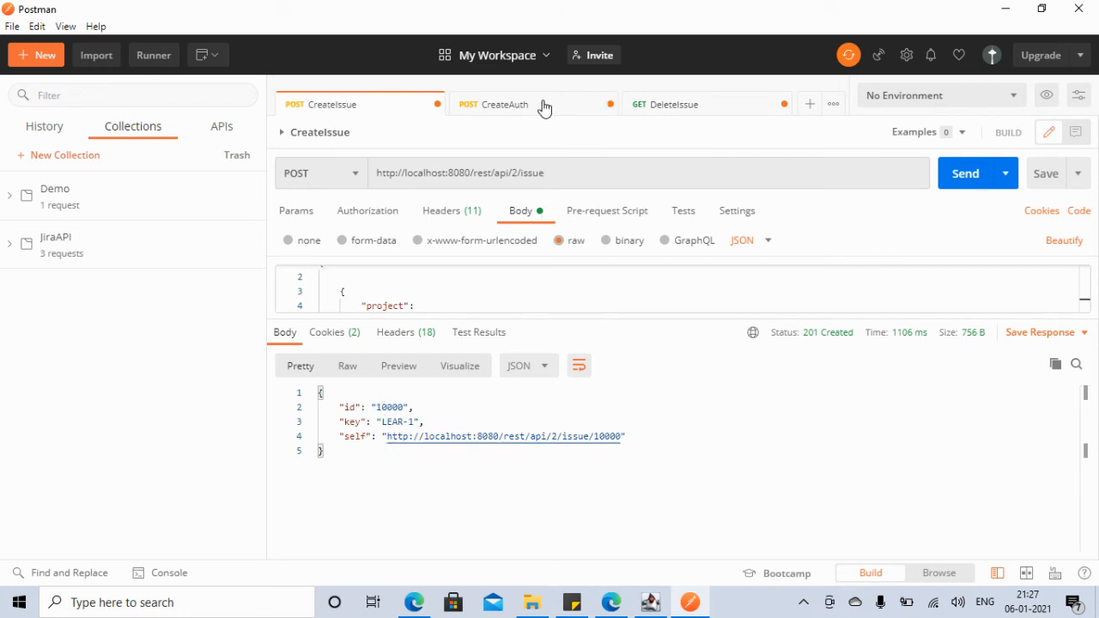
{"action": "left_click", "coordinate": [657, 107]}
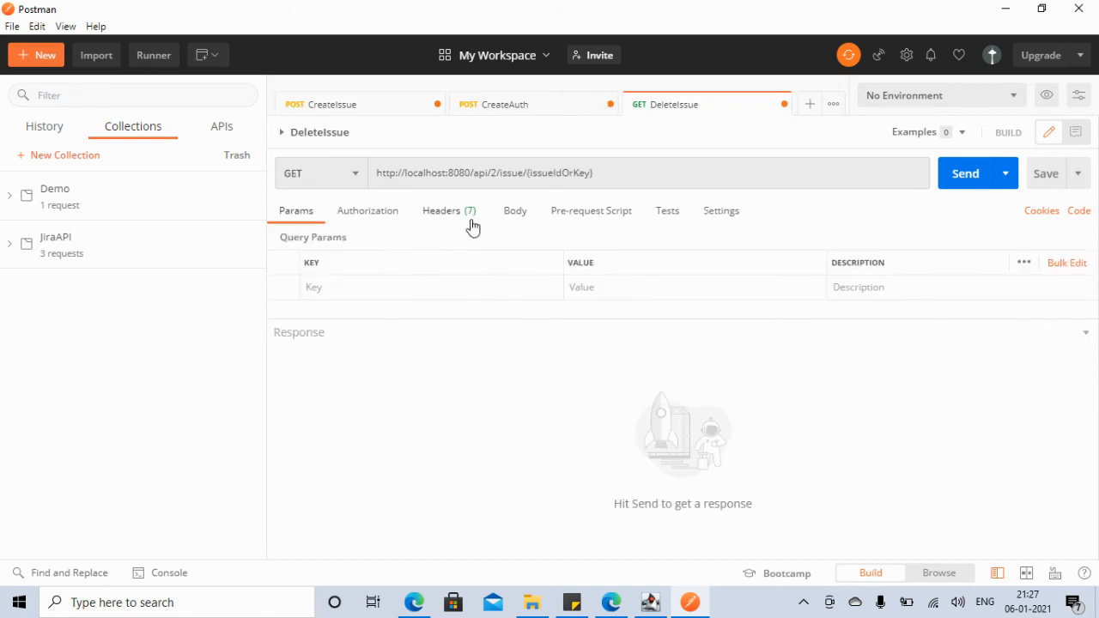
{"action": "left_click", "coordinate": [607, 175]}
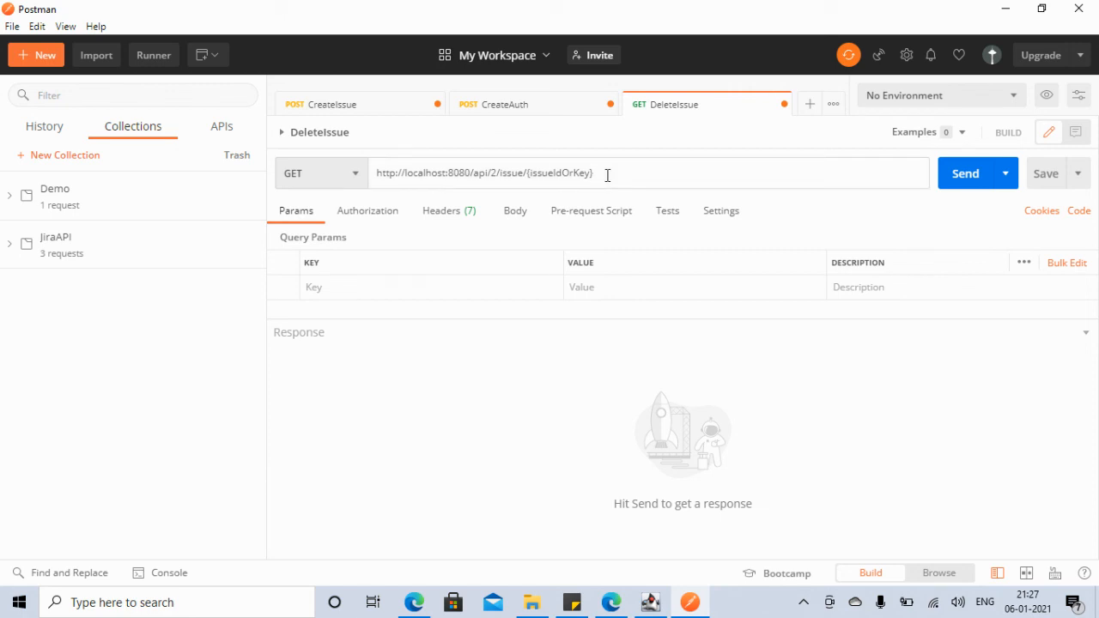
{"action": "key", "text": "BackSpace"}
{"action": "key", "text": "BackSpace"}
{"action": "key", "text": "BackSpace"}
{"action": "key", "text": "BackSpace"}
{"action": "key", "text": "BackSpace"}
{"action": "key", "text": "BackSpace"}
{"action": "key", "text": "BackSpace"}
{"action": "key", "text": "BackSpace"}
{"action": "key", "text": "BackSpace"}
{"action": "key", "text": "BackSpace"}
{"action": "key", "text": "BackSpace"}
{"action": "key", "text": "BackSpace"}
{"action": "key", "text": "BackSpace"}
{"action": "key", "text": "BackSpace"}
{"action": "left_click", "coordinate": [959, 177]}
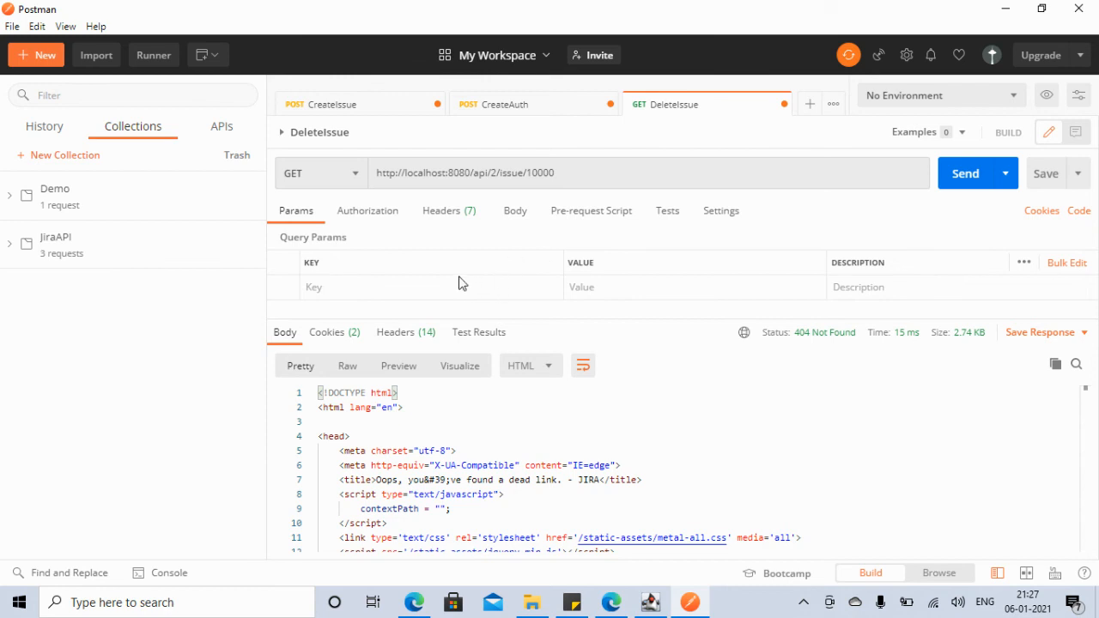
{"action": "left_click", "coordinate": [367, 216]}
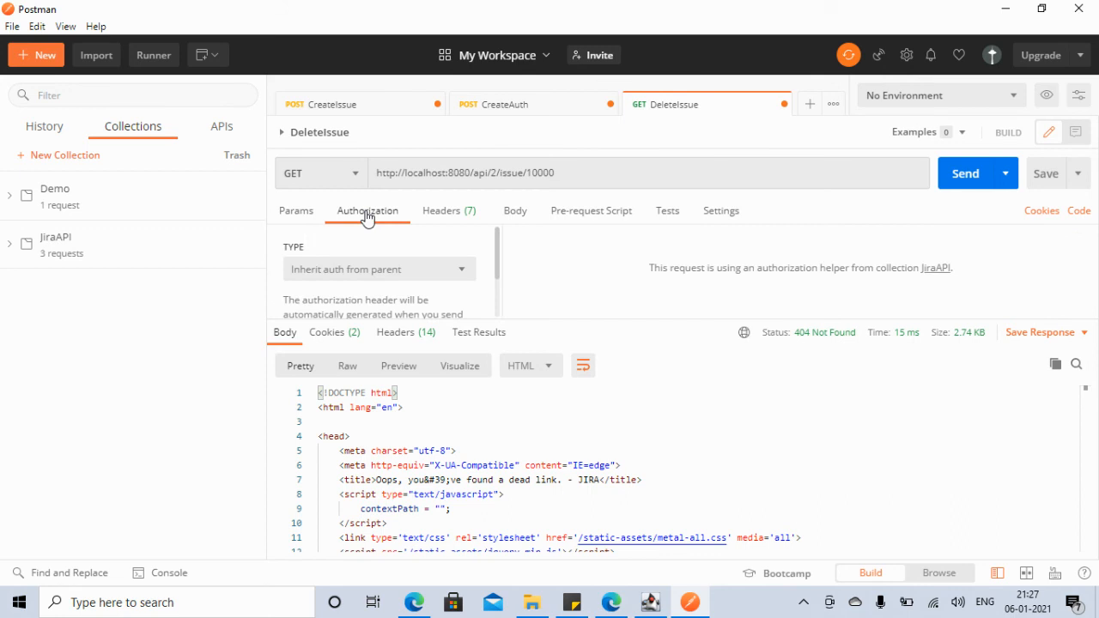
Step: Show DeleteIssue's headers and add a Cookie header key
{"action": "left_click", "coordinate": [448, 215]}
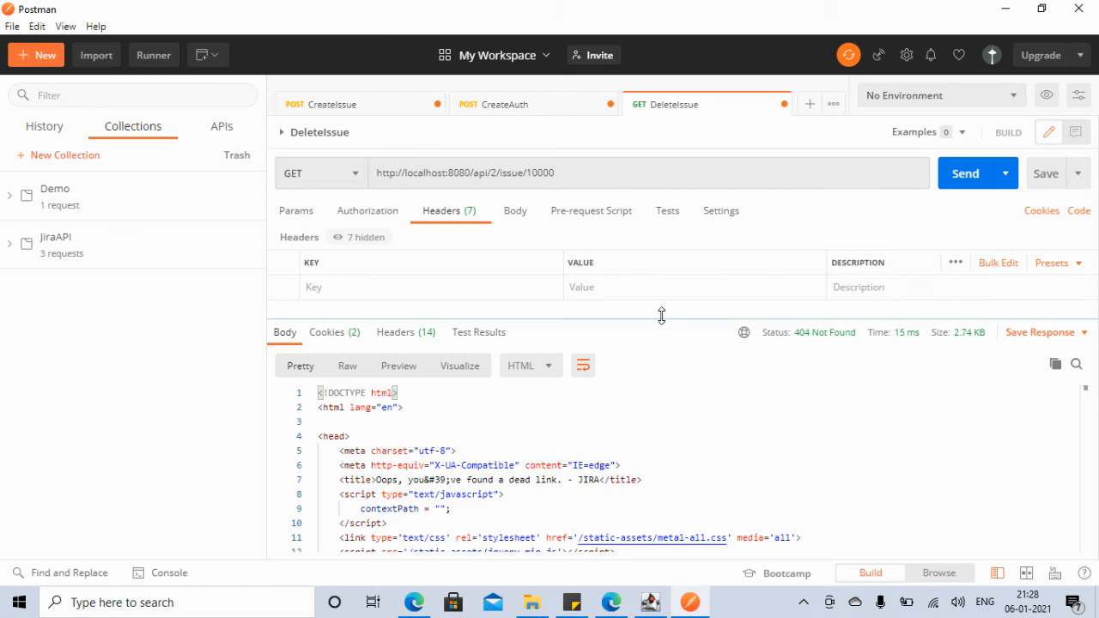
{"action": "left_click_drag", "start_coordinate": [661, 316], "coordinate": [699, 450]}
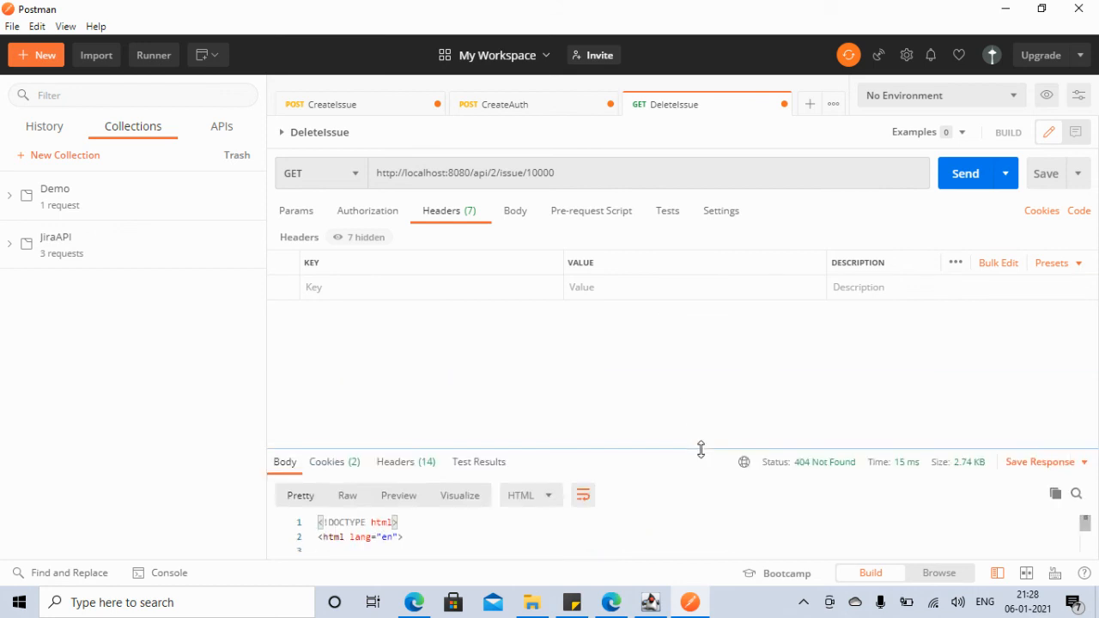
{"action": "left_click", "coordinate": [350, 288]}
{"action": "type", "text": "Cookie"}
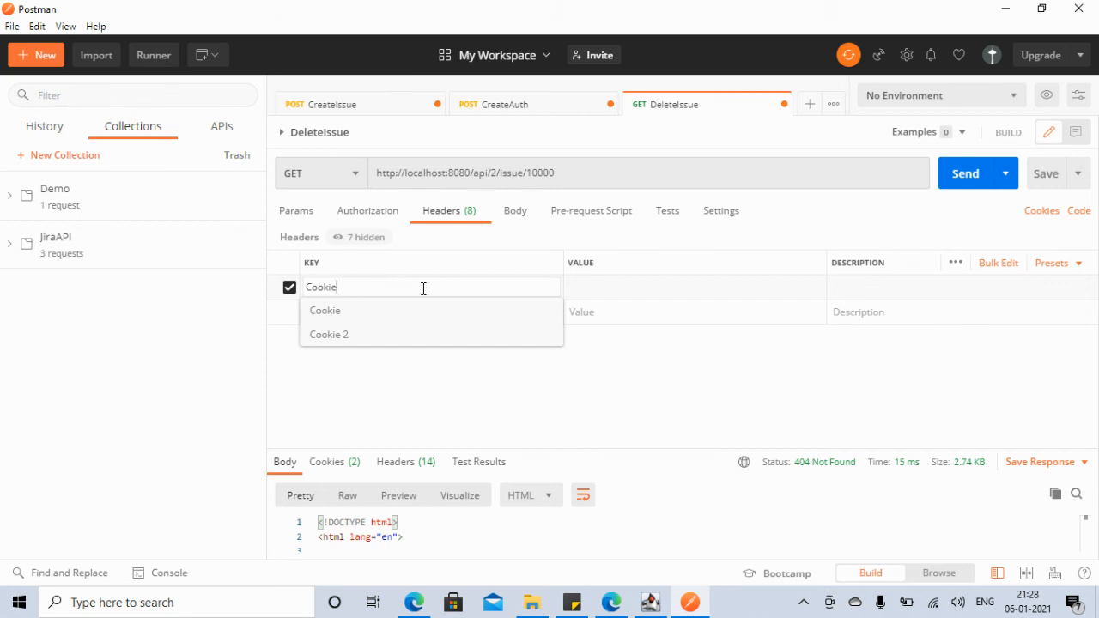
{"action": "left_click", "coordinate": [598, 284]}
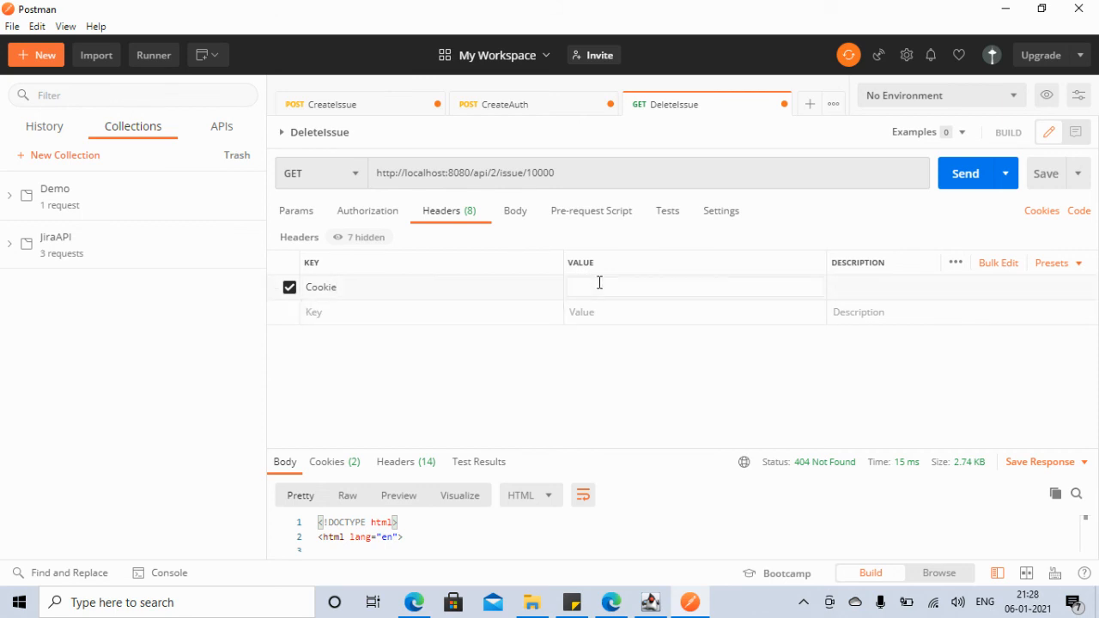
Step: Paste the session value from CreateAuth's login response into the Cookie header value
{"action": "left_click", "coordinate": [365, 113]}
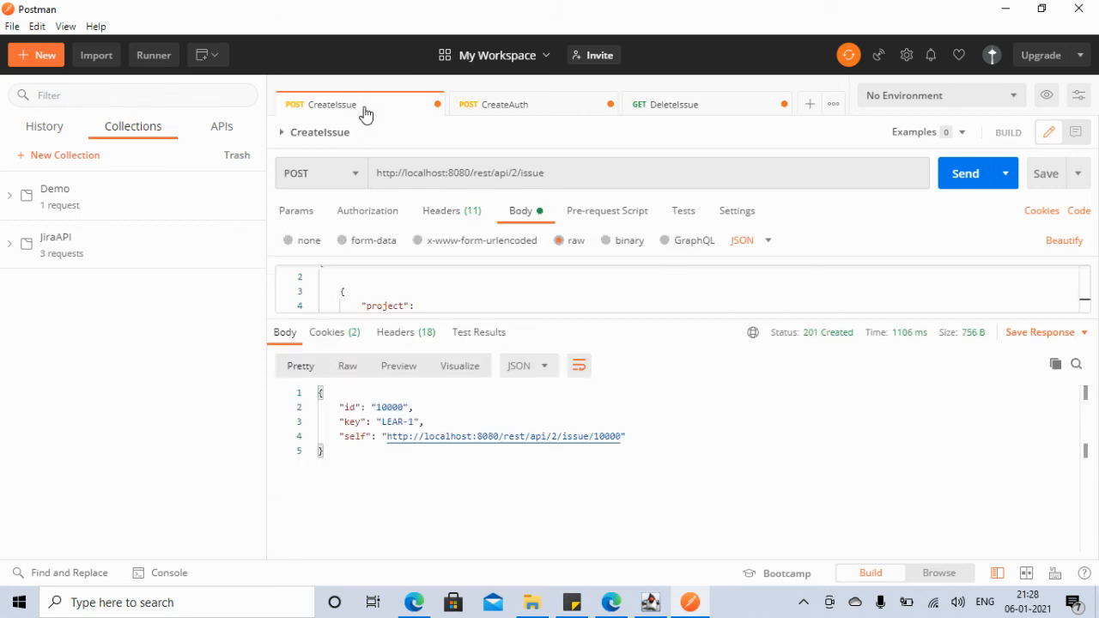
{"action": "left_click", "coordinate": [504, 119]}
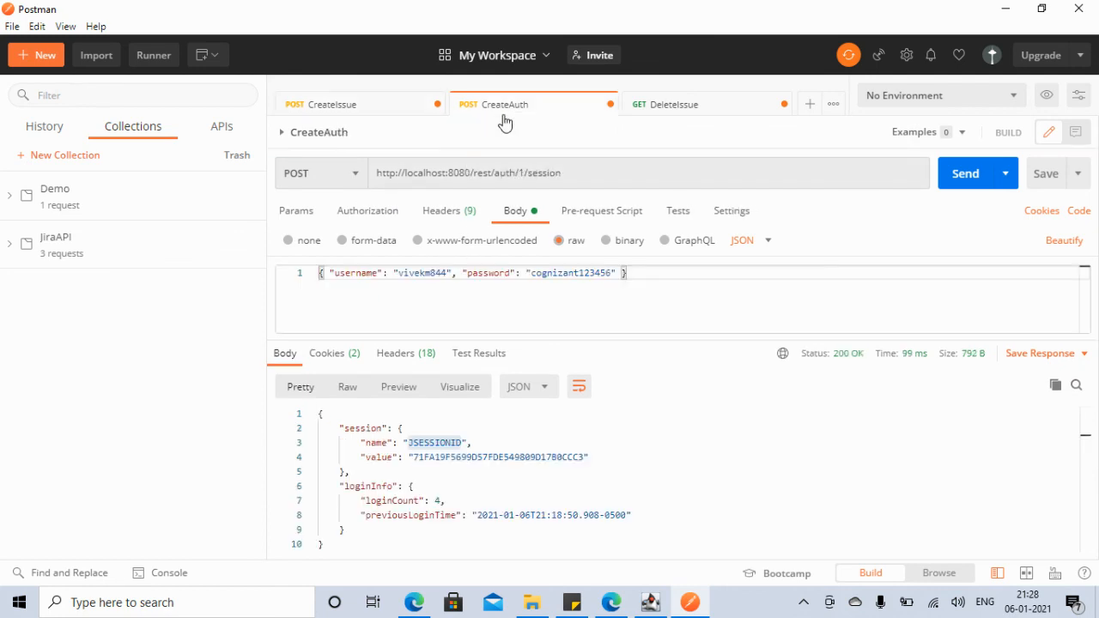
{"action": "double_click", "coordinate": [459, 454]}
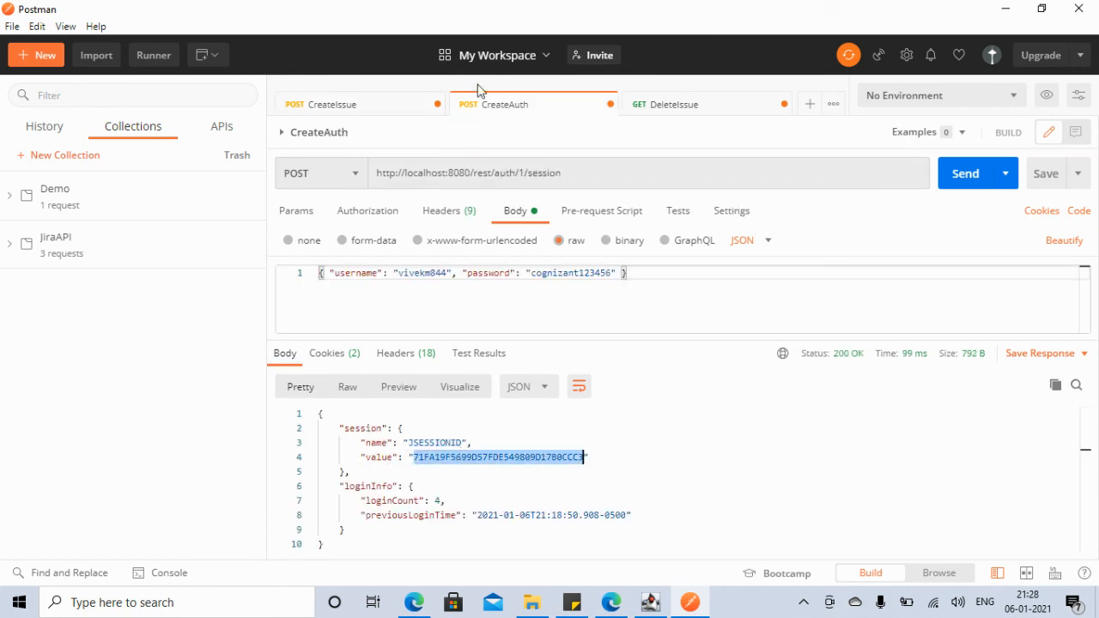
{"action": "left_click", "coordinate": [673, 108]}
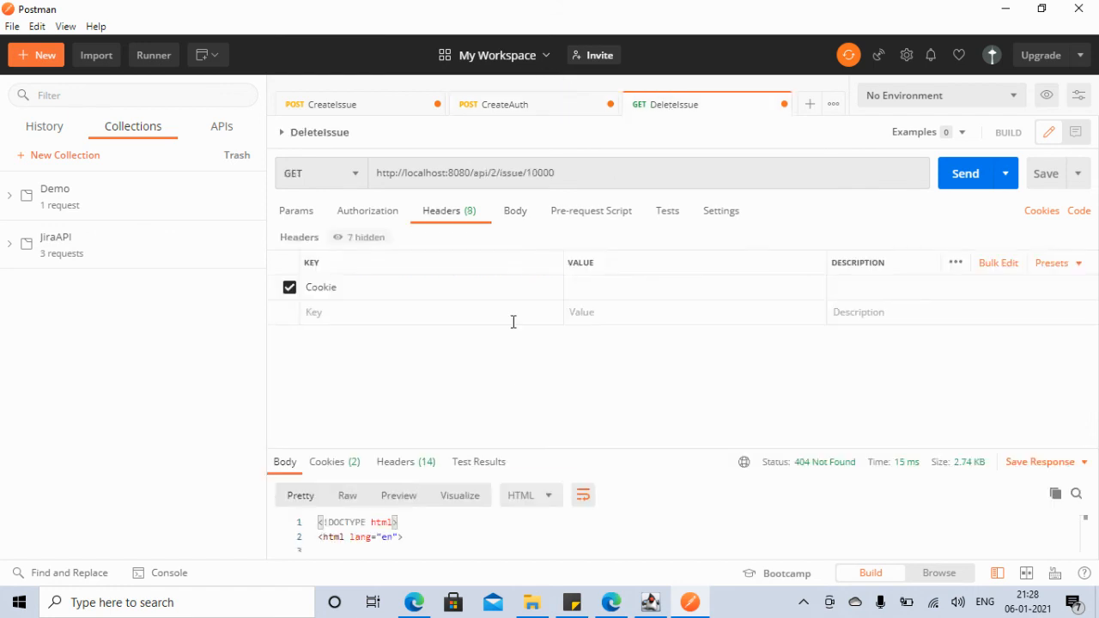
{"action": "left_click", "coordinate": [631, 288]}
{"action": "type", "text": "="}
{"action": "key", "text": "ctrl+v"}
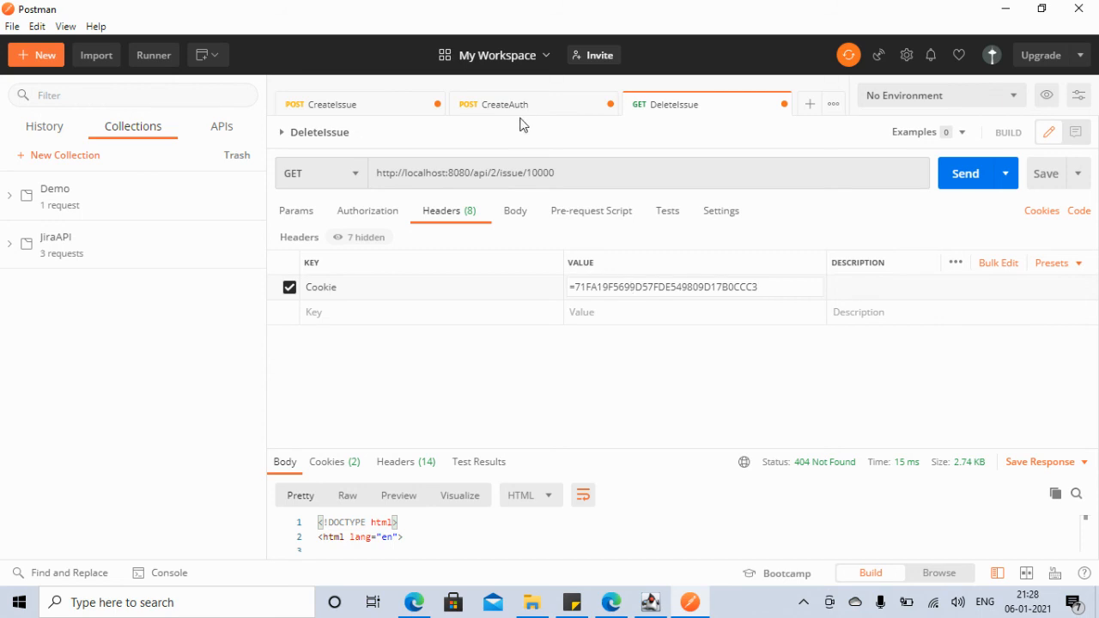
Step: Prefix the Cookie value with JSESSIONID= and send the DeleteIssue request
{"action": "left_click", "coordinate": [491, 113]}
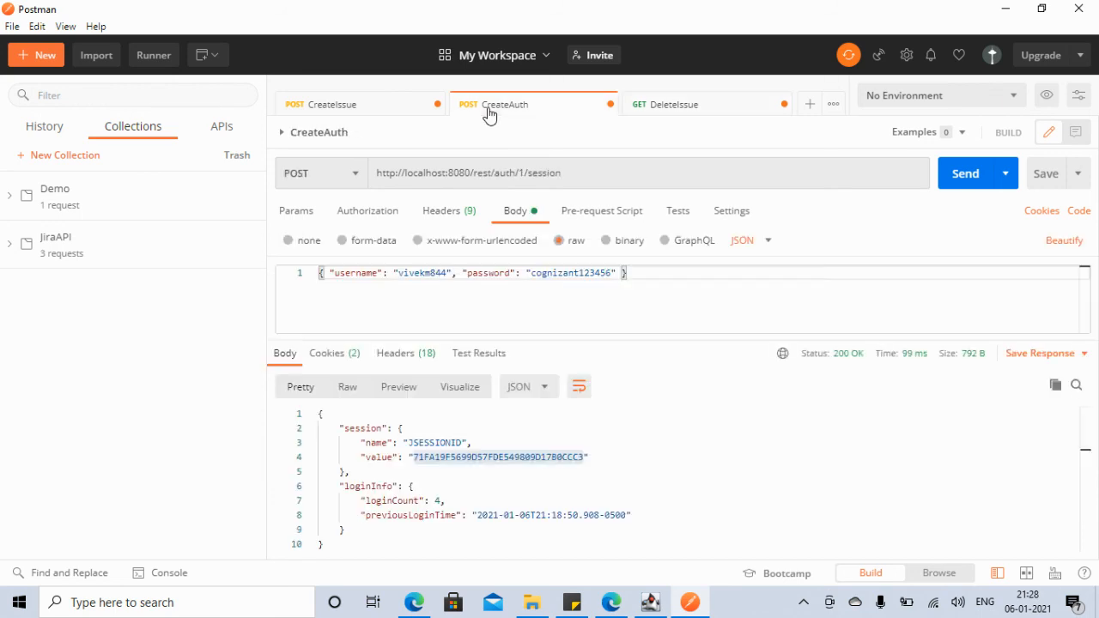
{"action": "double_click", "coordinate": [445, 444]}
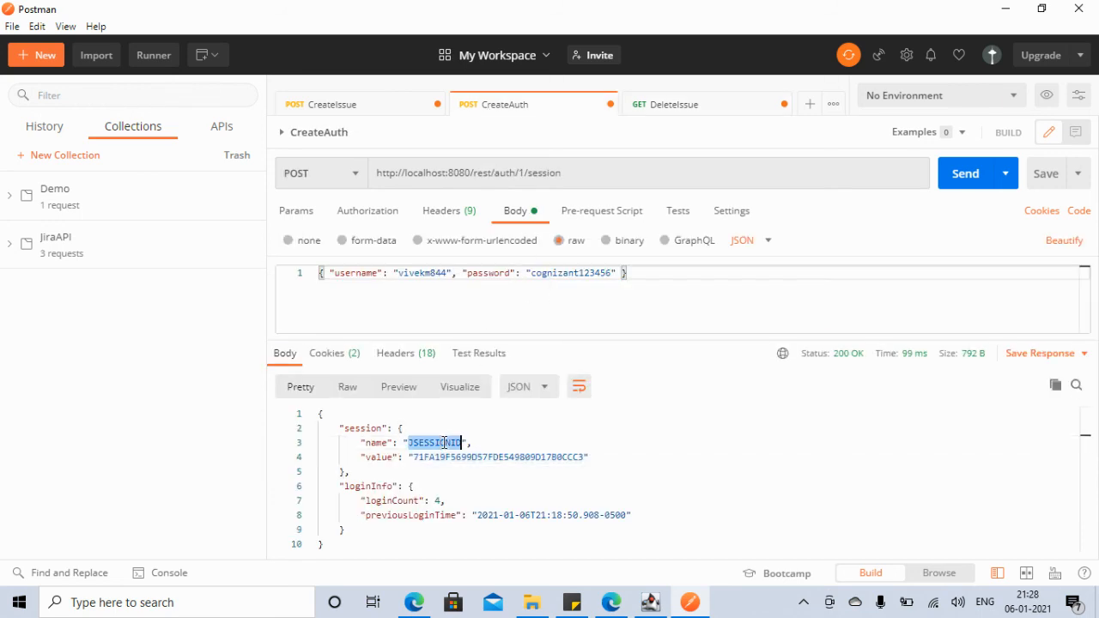
{"action": "left_click", "coordinate": [683, 114]}
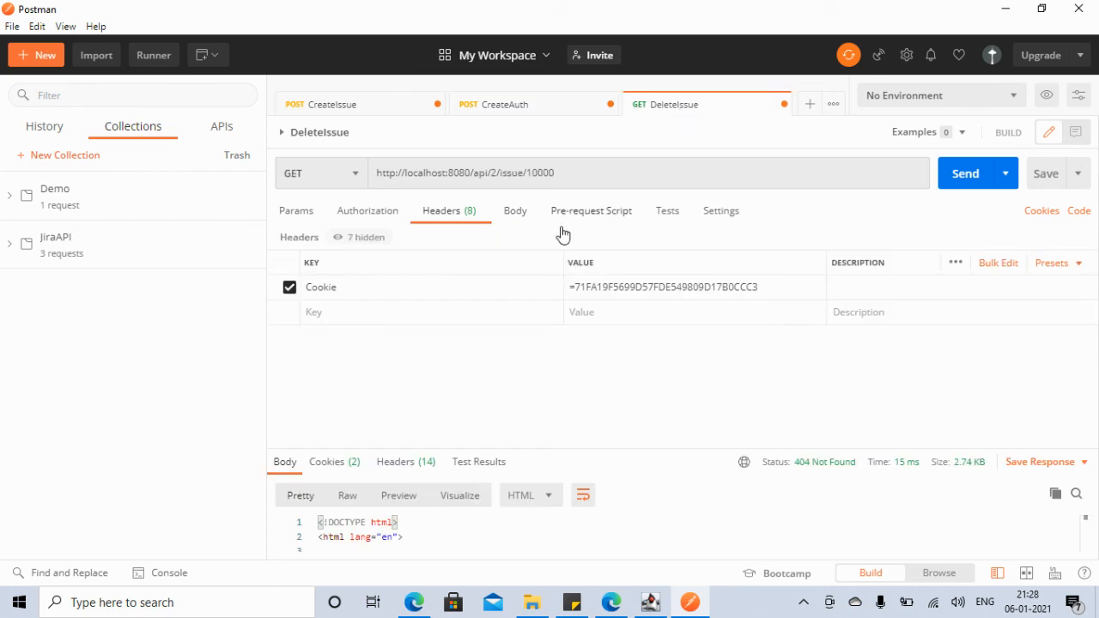
{"action": "left_click", "coordinate": [573, 287]}
{"action": "type", "text": "JSESSIONID="}
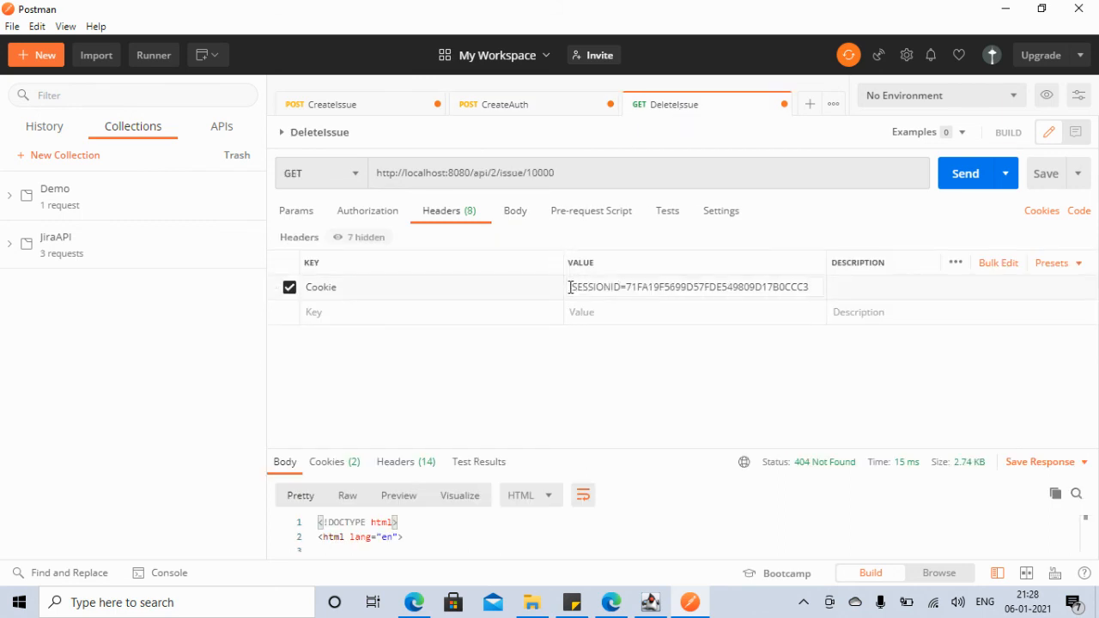
{"action": "left_click", "coordinate": [972, 182]}
{"action": "left_click", "coordinate": [385, 312]}
Step: Add a Content-Type: application/json header to DeleteIssue beside Cookie and resend it
{"action": "type", "text": "Conten"}
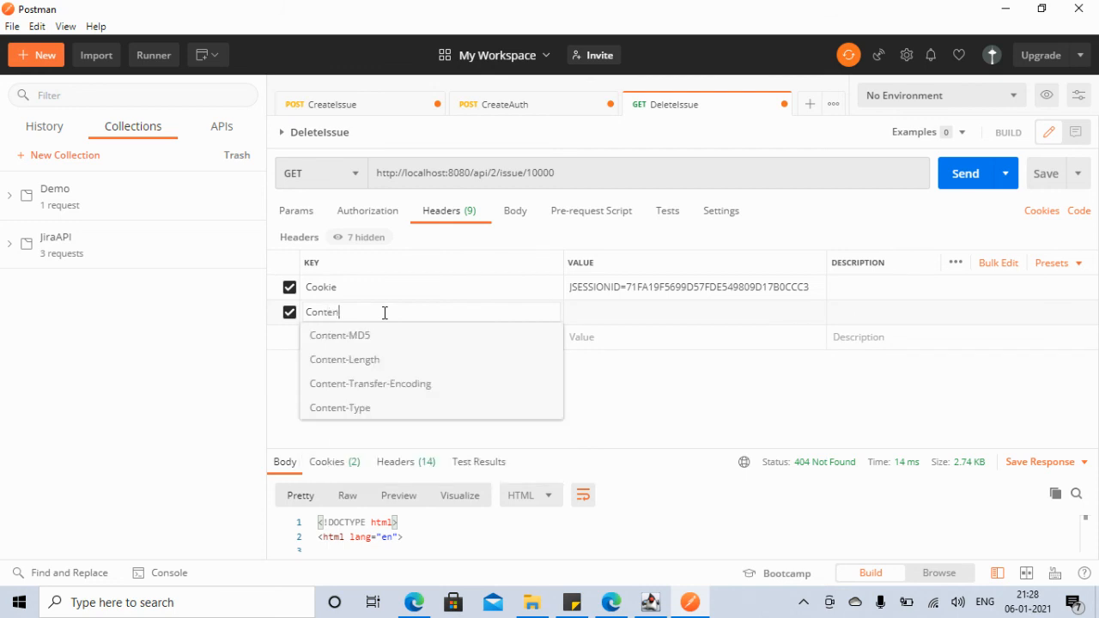
{"action": "type", "text": "t-Type"}
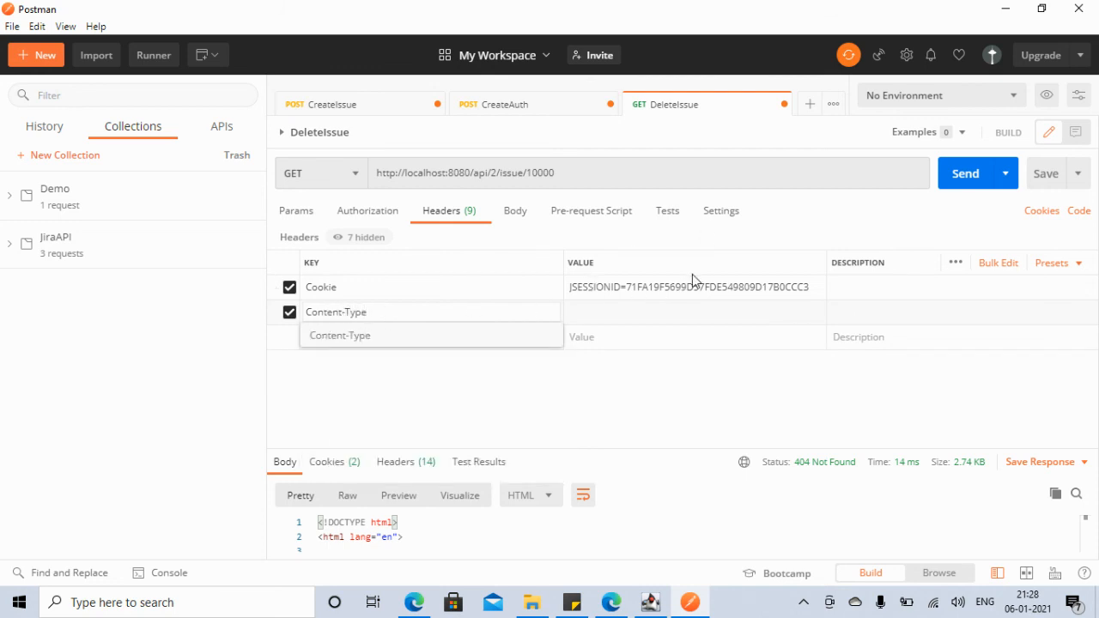
{"action": "left_click", "coordinate": [616, 321]}
{"action": "left_click", "coordinate": [616, 321]}
{"action": "type", "text": "application/json"}
{"action": "left_click", "coordinate": [627, 409]}
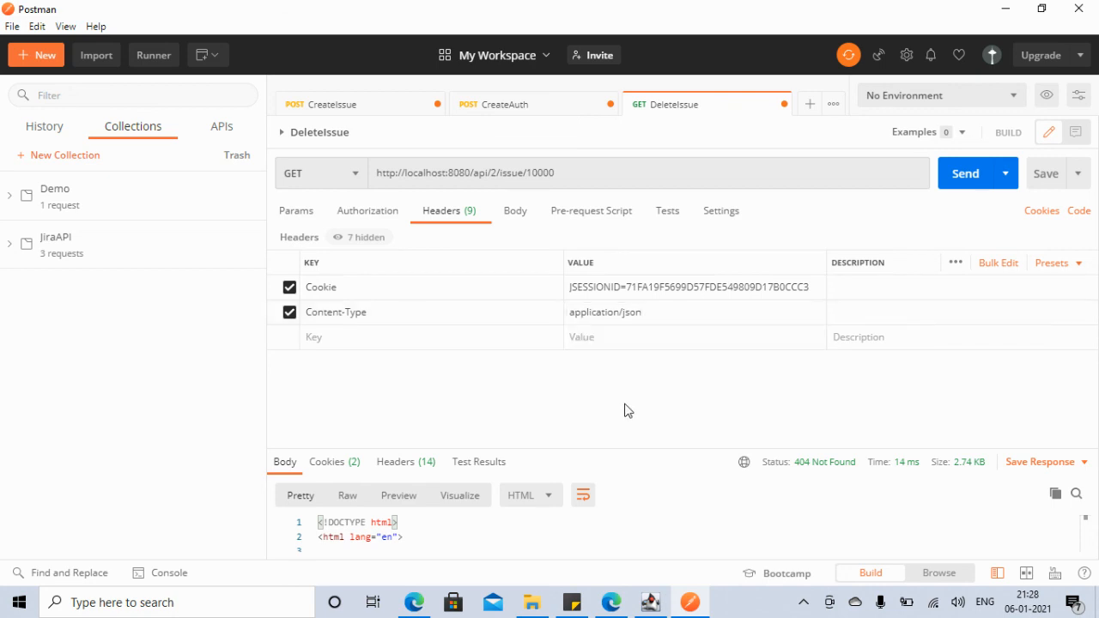
{"action": "left_click", "coordinate": [956, 180]}
Step: Resend the CreateAuth login request and copy the new session value from its response
{"action": "left_click", "coordinate": [495, 107]}
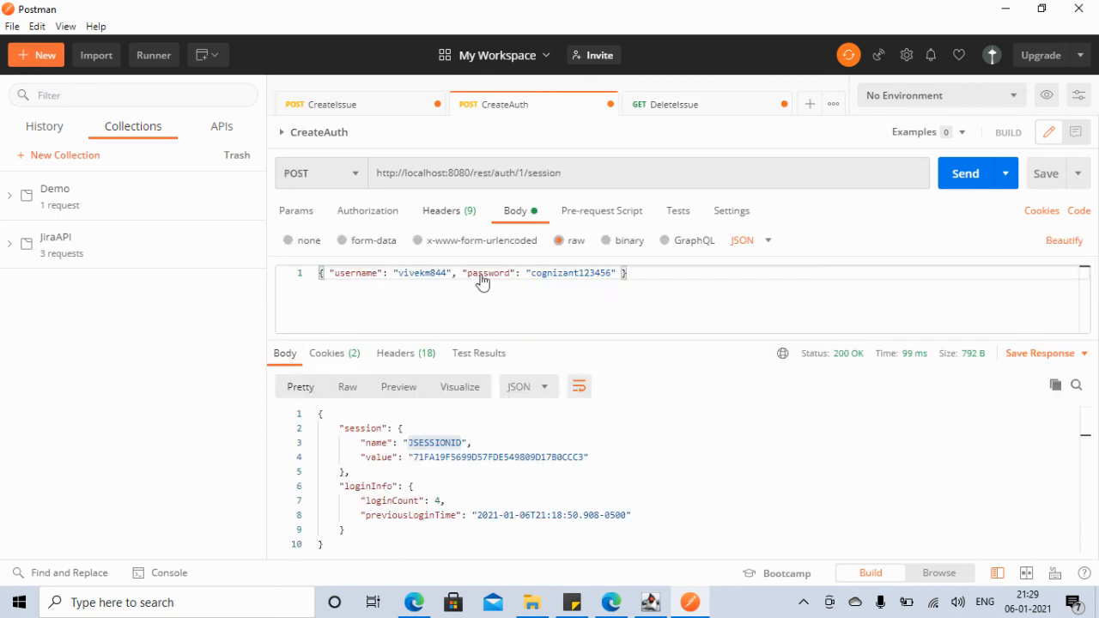
{"action": "left_click", "coordinate": [961, 179]}
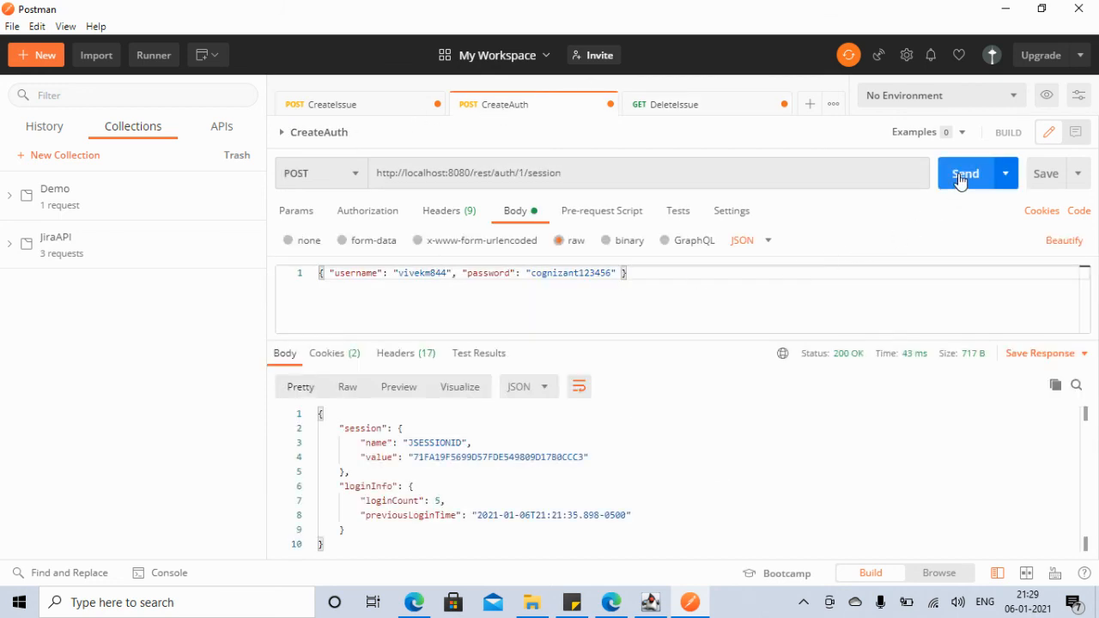
{"action": "double_click", "coordinate": [530, 457]}
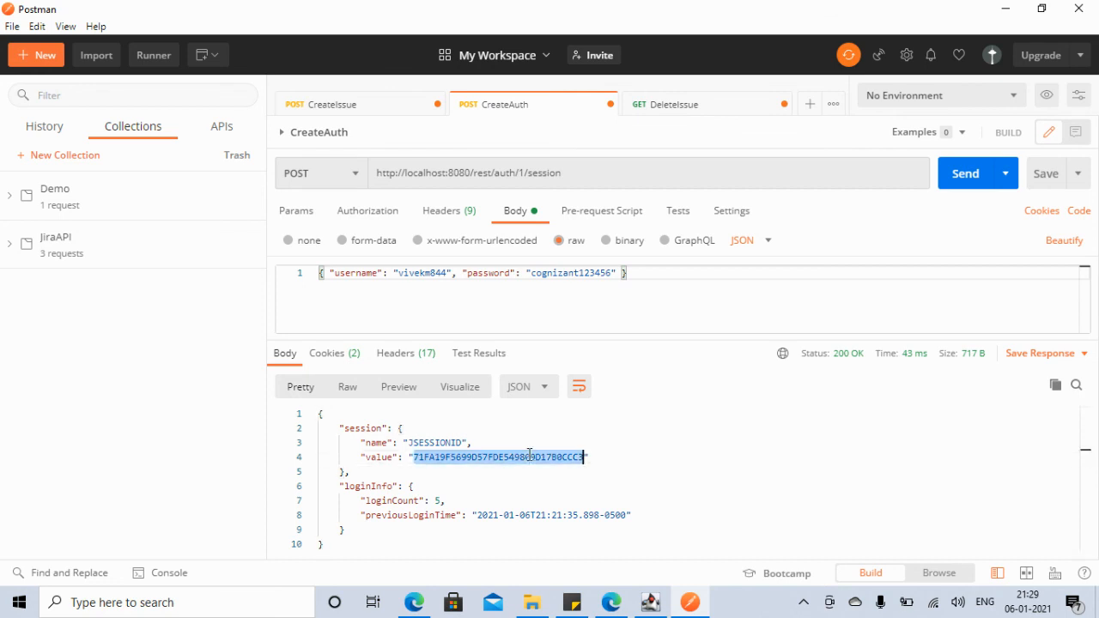
Step: Paste the new session ID over the old one in DeleteIssue's Cookie header and resend
{"action": "left_click", "coordinate": [671, 107]}
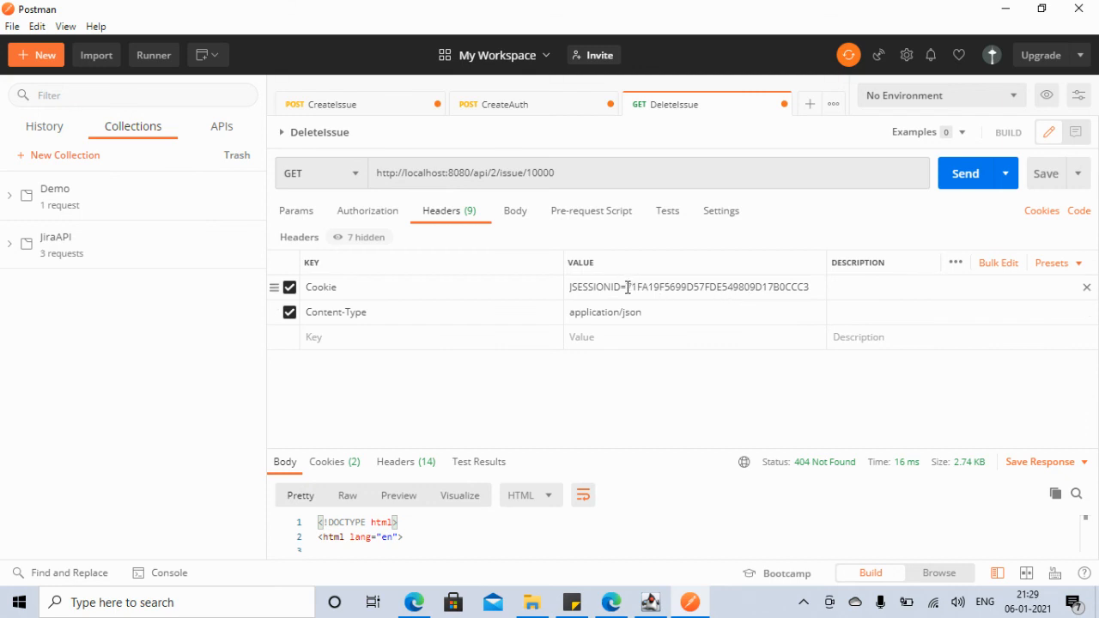
{"action": "left_click", "coordinate": [810, 290]}
{"action": "left_click_drag", "start_coordinate": [814, 289], "coordinate": [625, 286]}
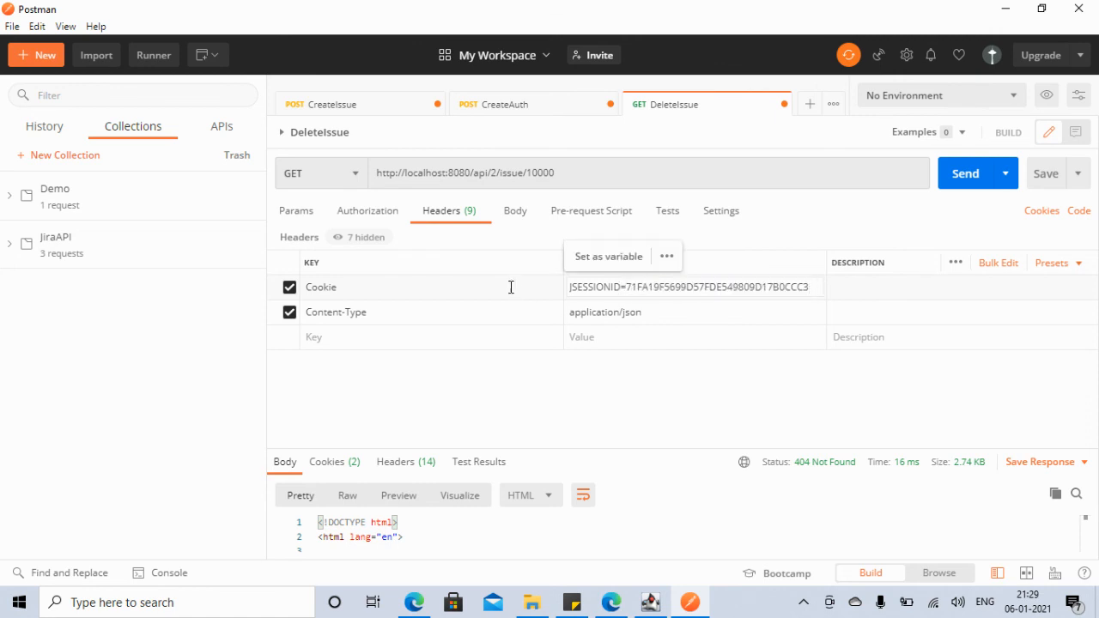
{"action": "left_click", "coordinate": [960, 181]}
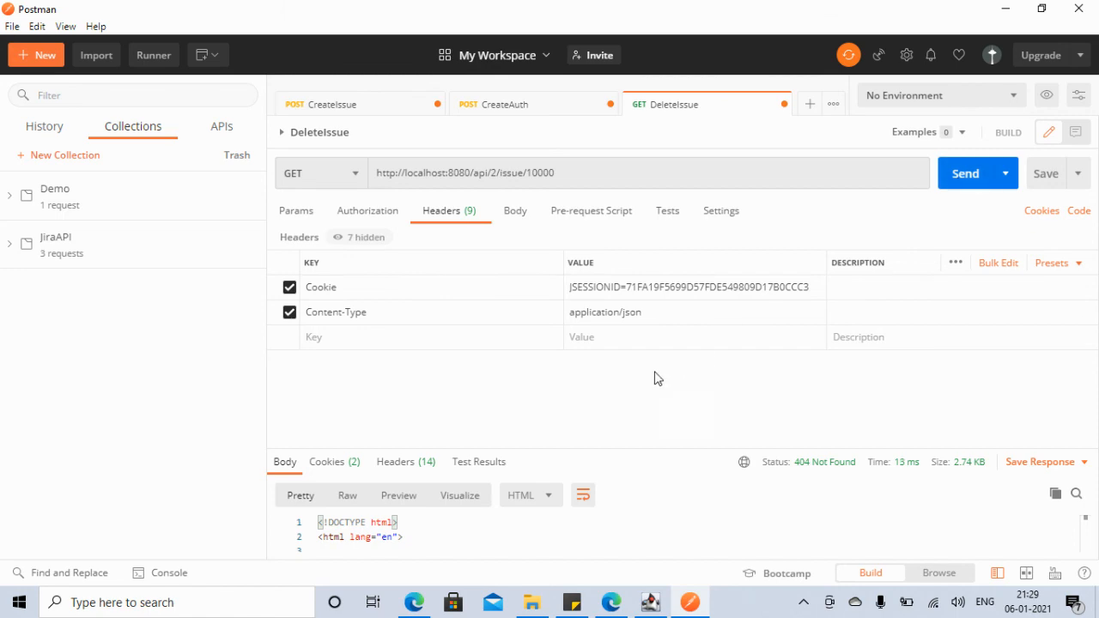
{"action": "left_click", "coordinate": [414, 603]}
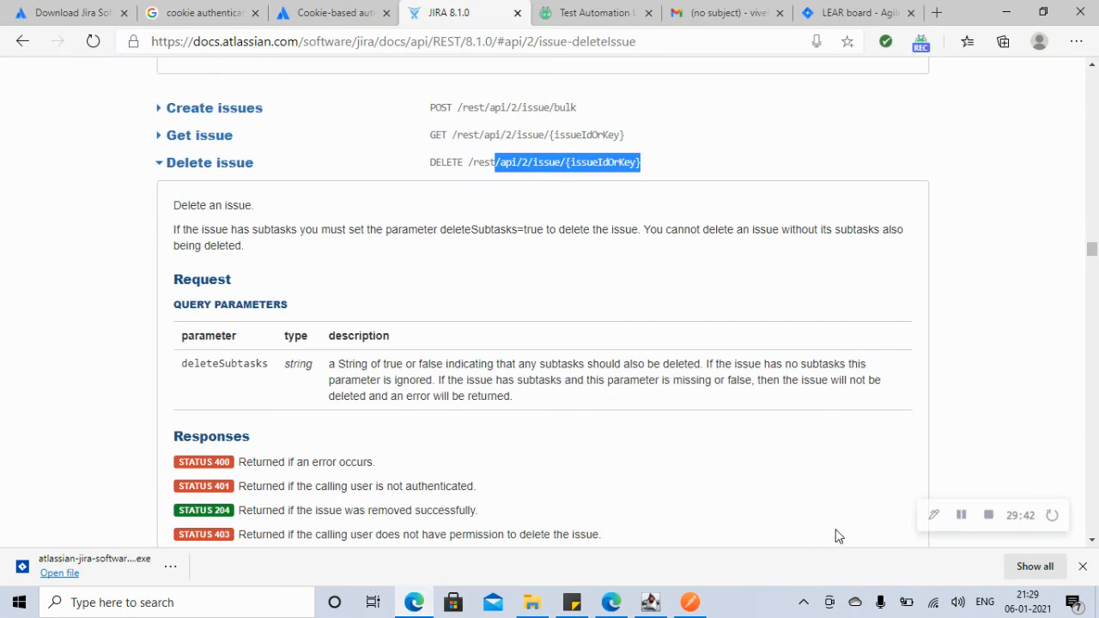
Step: Change the DeleteIssue method to DELETE and send it, getting 405 Method Not Allowed
{"action": "left_click", "coordinate": [962, 515]}
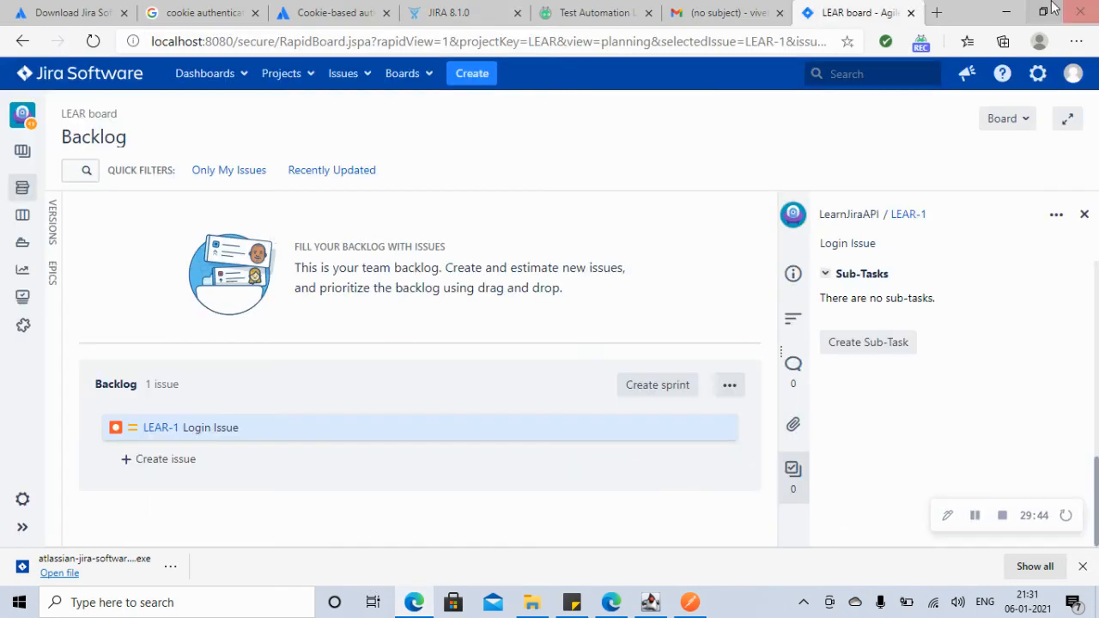
{"action": "left_click", "coordinate": [1004, 13]}
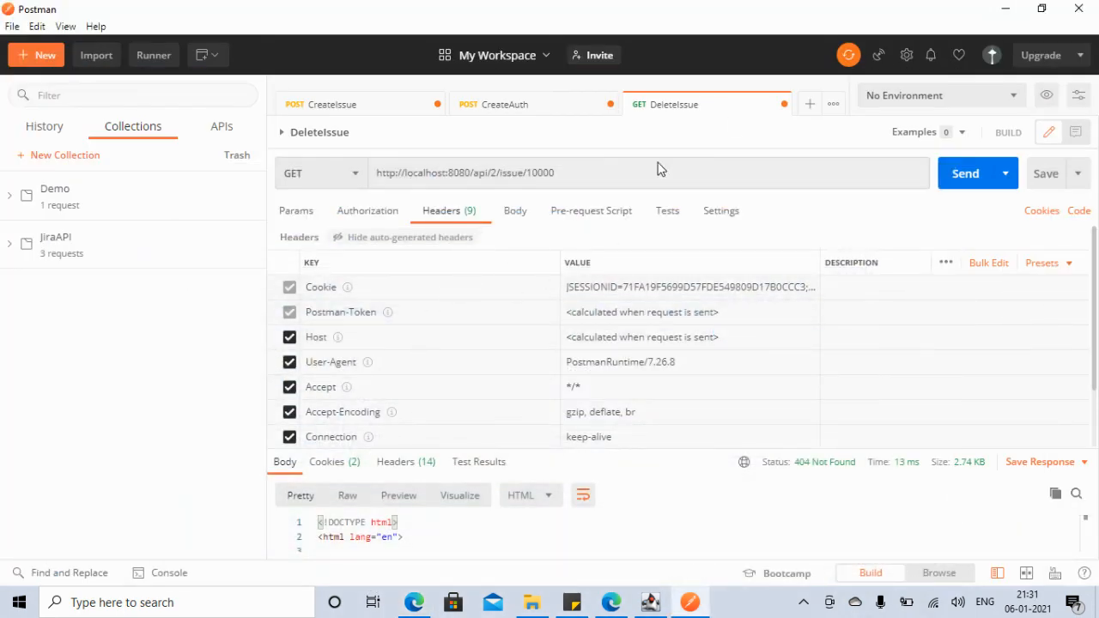
{"action": "left_click", "coordinate": [357, 183]}
{"action": "left_click", "coordinate": [309, 303]}
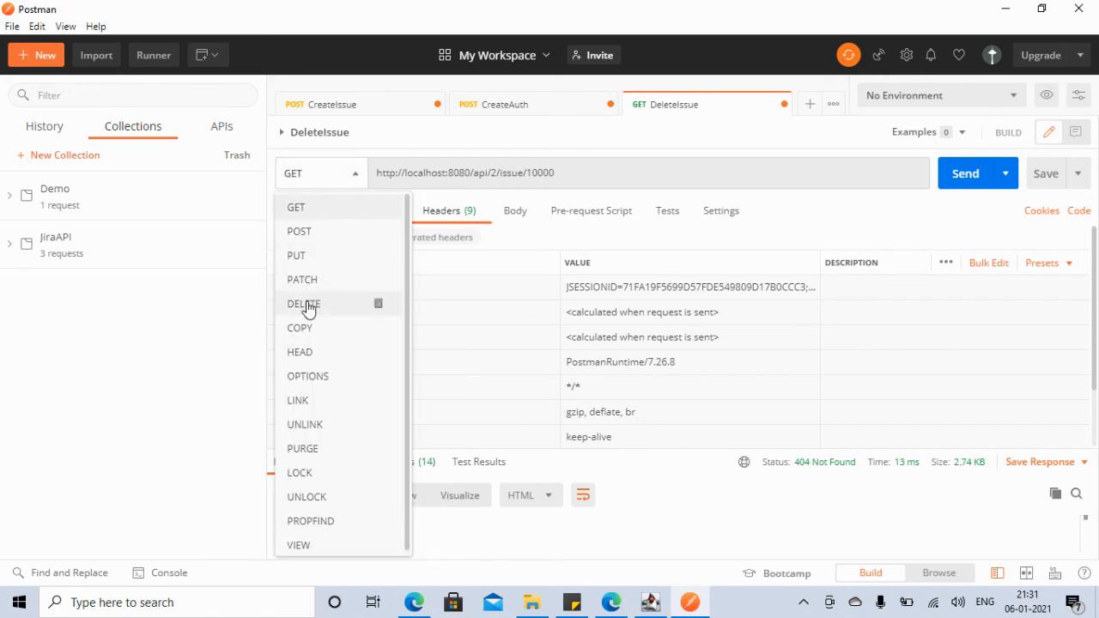
{"action": "left_click", "coordinate": [966, 177]}
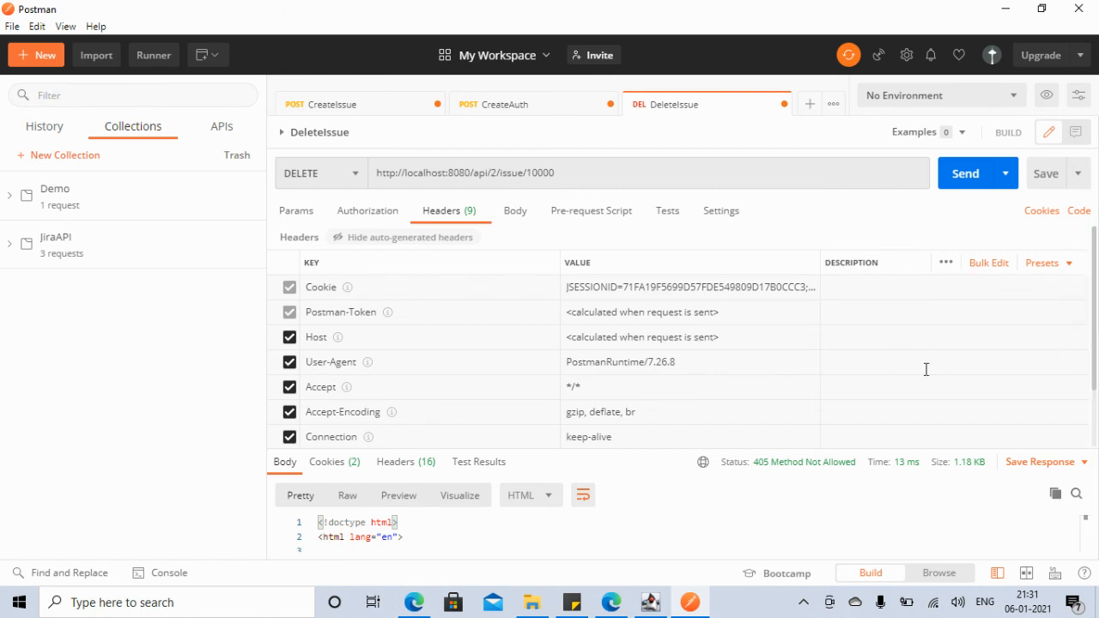
Step: Hide and re-show the auto-generated headers, then bring up the Jira LEAR backlog
{"action": "left_click", "coordinate": [431, 240]}
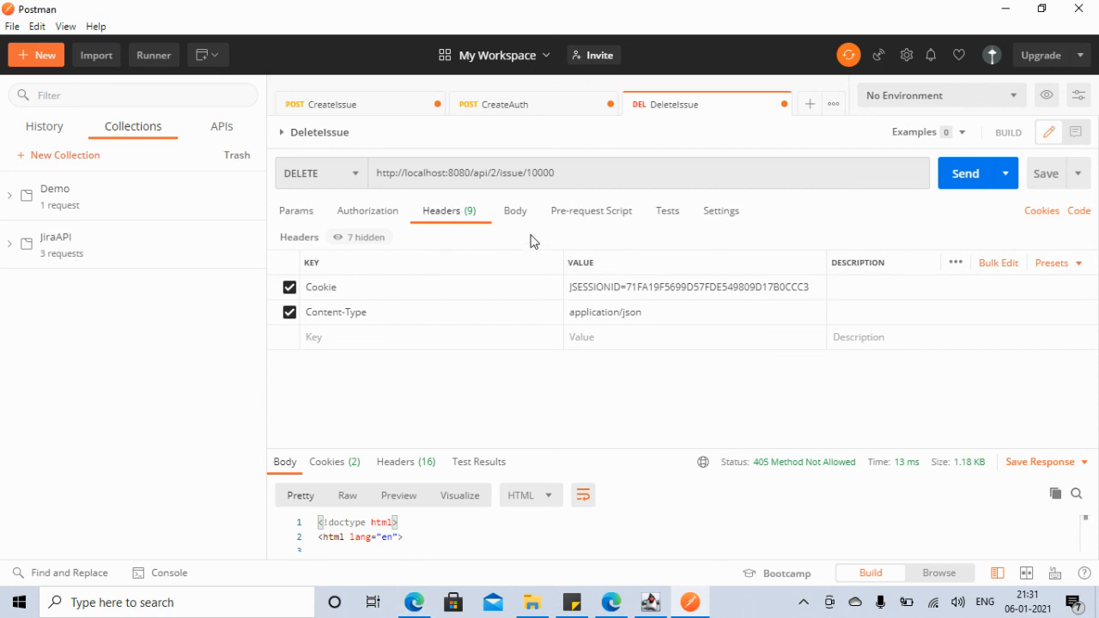
{"action": "left_click", "coordinate": [448, 213]}
{"action": "left_click", "coordinate": [414, 604]}
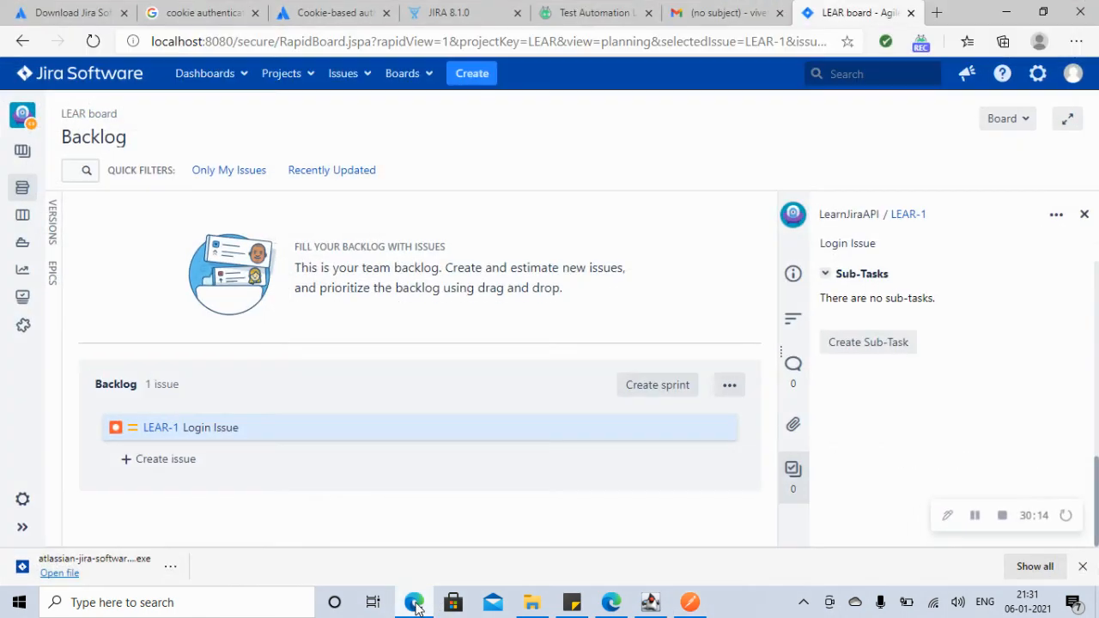
Step: Compare the REST docs' Delete issue path with LEAR-1 on the LEAR board backlog in Edge
{"action": "left_click", "coordinate": [973, 517]}
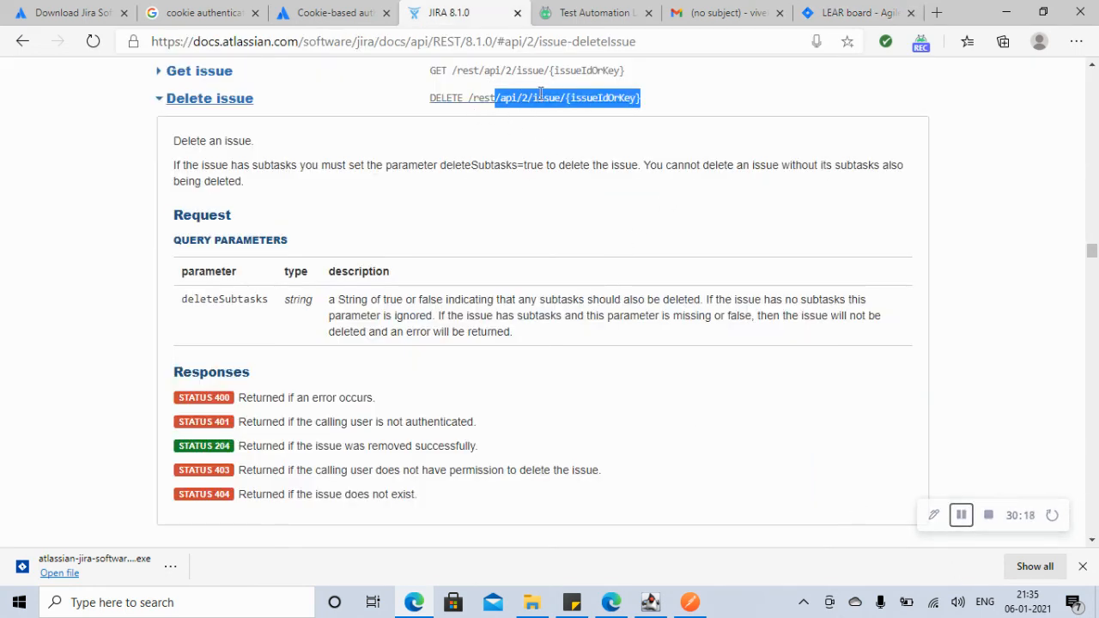
{"action": "left_click", "coordinate": [585, 97]}
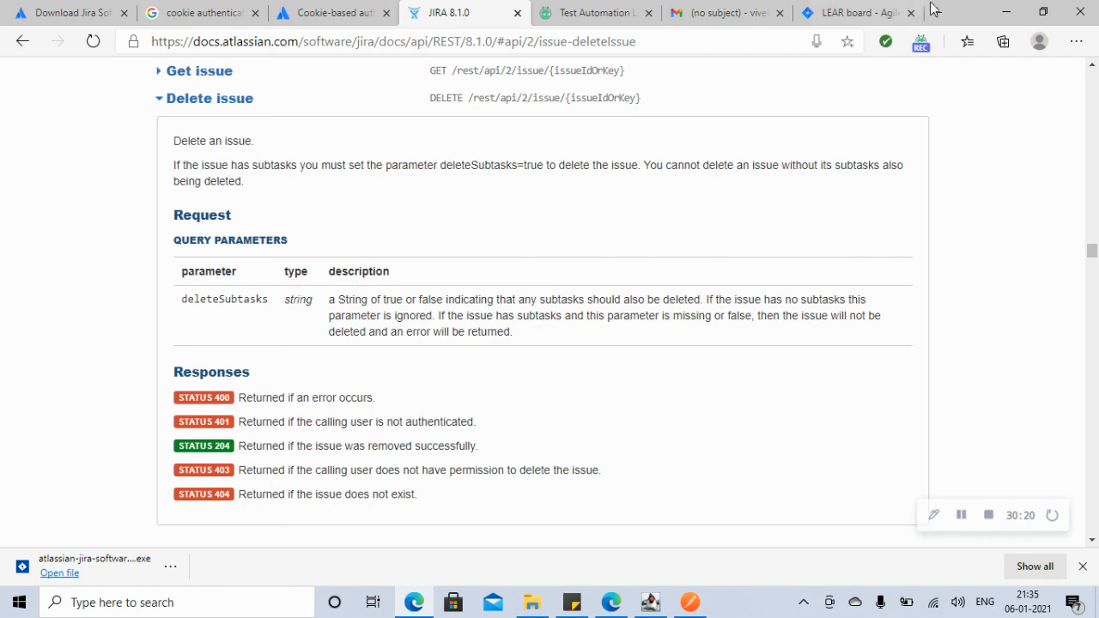
{"action": "left_click", "coordinate": [1003, 13]}
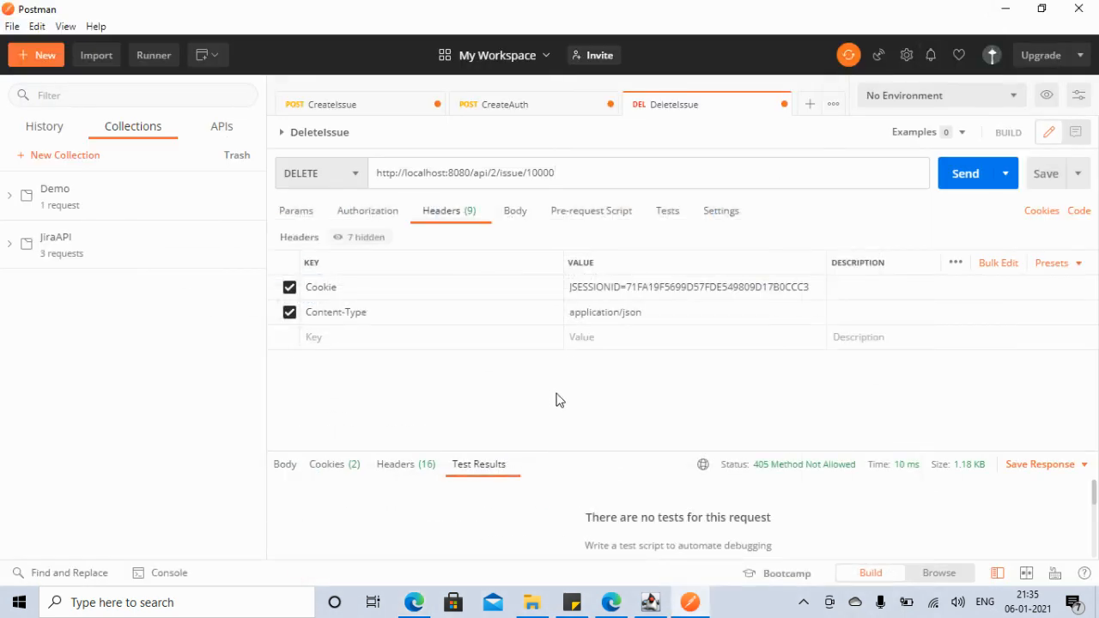
{"action": "left_click", "coordinate": [414, 603]}
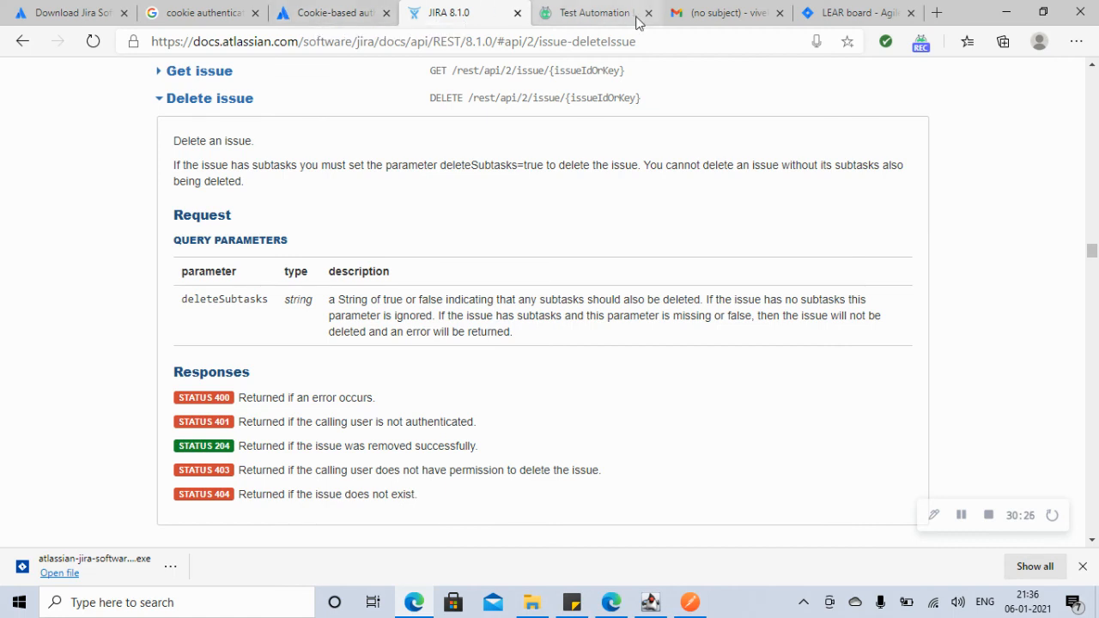
{"action": "left_click", "coordinate": [846, 16]}
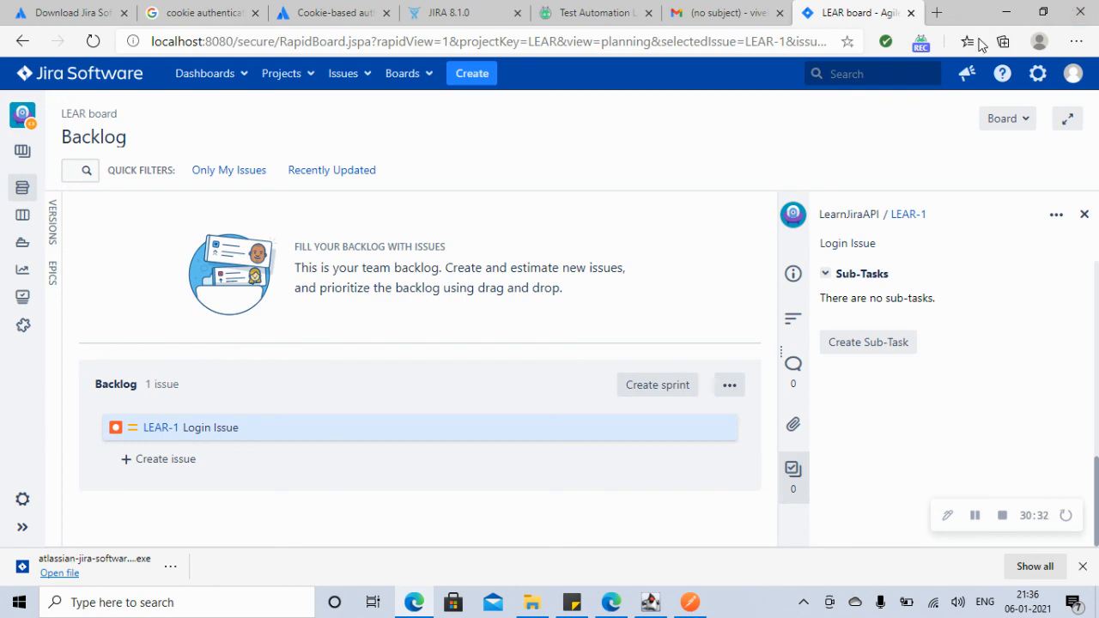
{"action": "left_click", "coordinate": [1012, 15]}
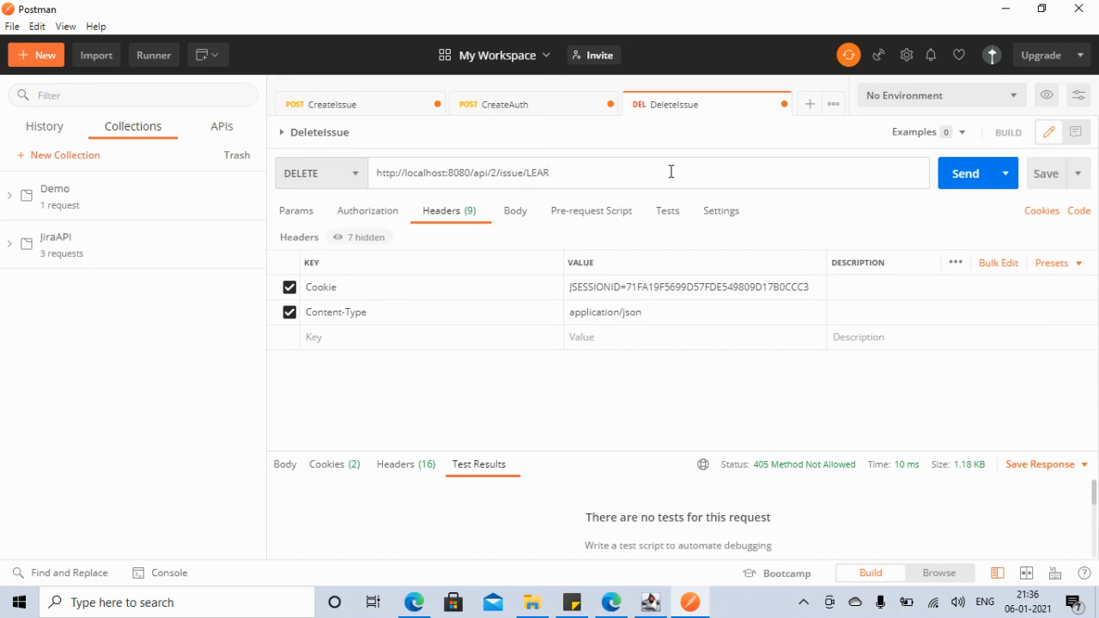
Step: Resend the DELETE request and cross-check the browser and the CreateAuth session ID
{"action": "left_click", "coordinate": [957, 182]}
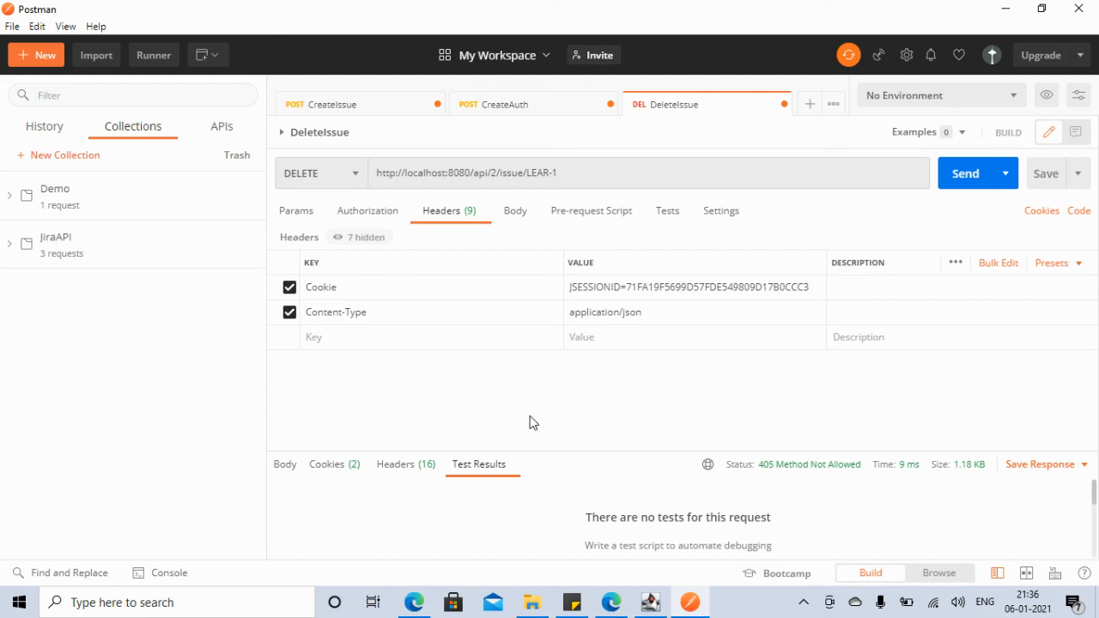
{"action": "left_click", "coordinate": [592, 170]}
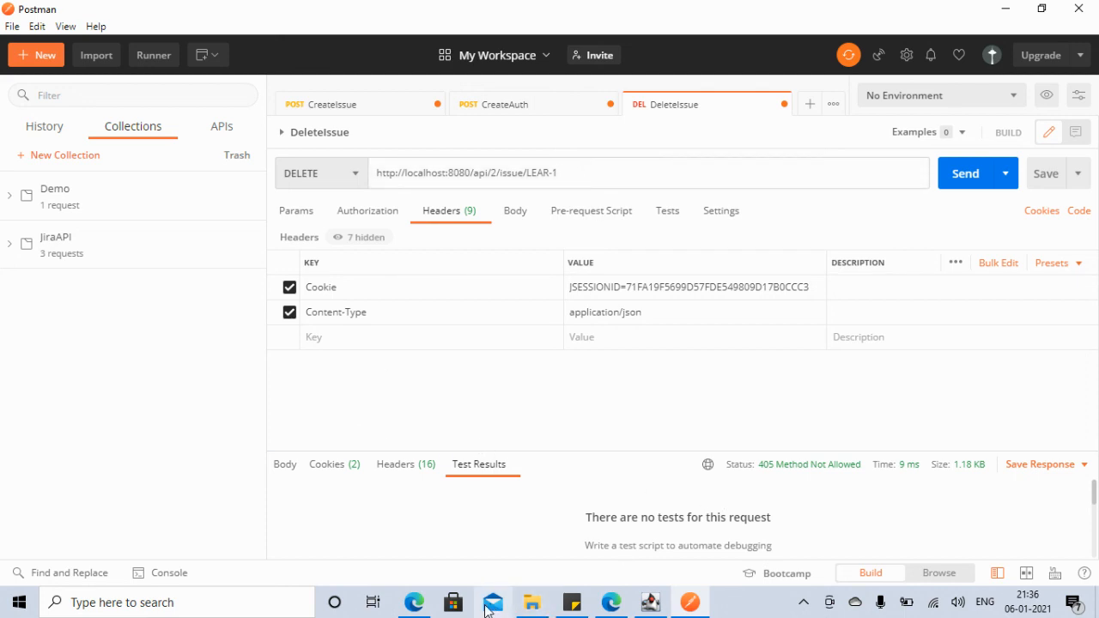
{"action": "left_click", "coordinate": [414, 602]}
{"action": "left_click", "coordinate": [975, 515]}
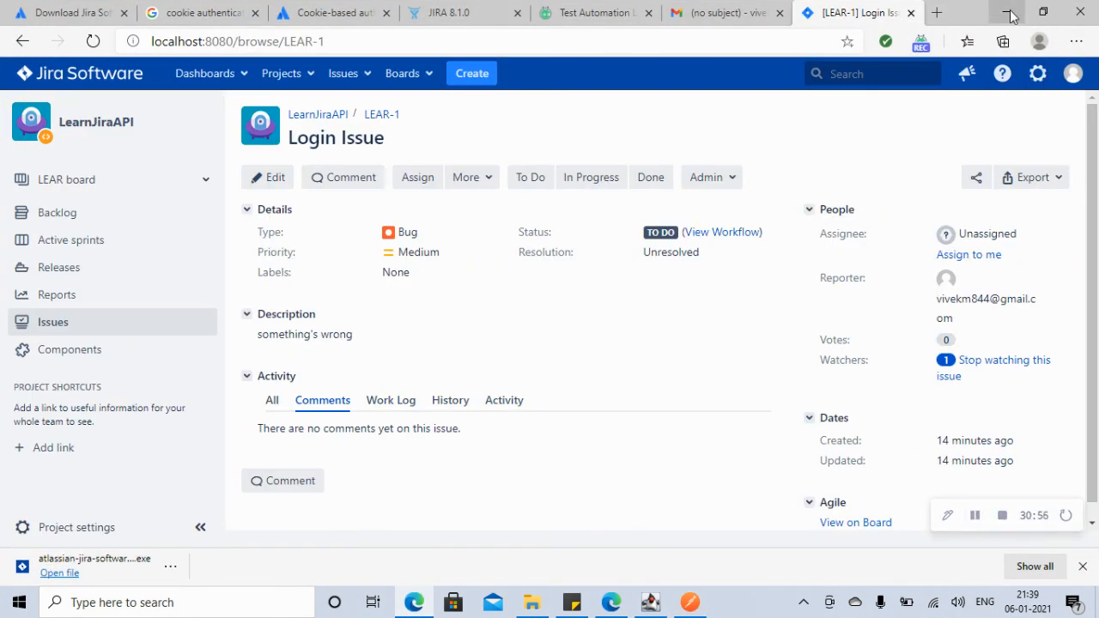
{"action": "left_click", "coordinate": [1007, 12]}
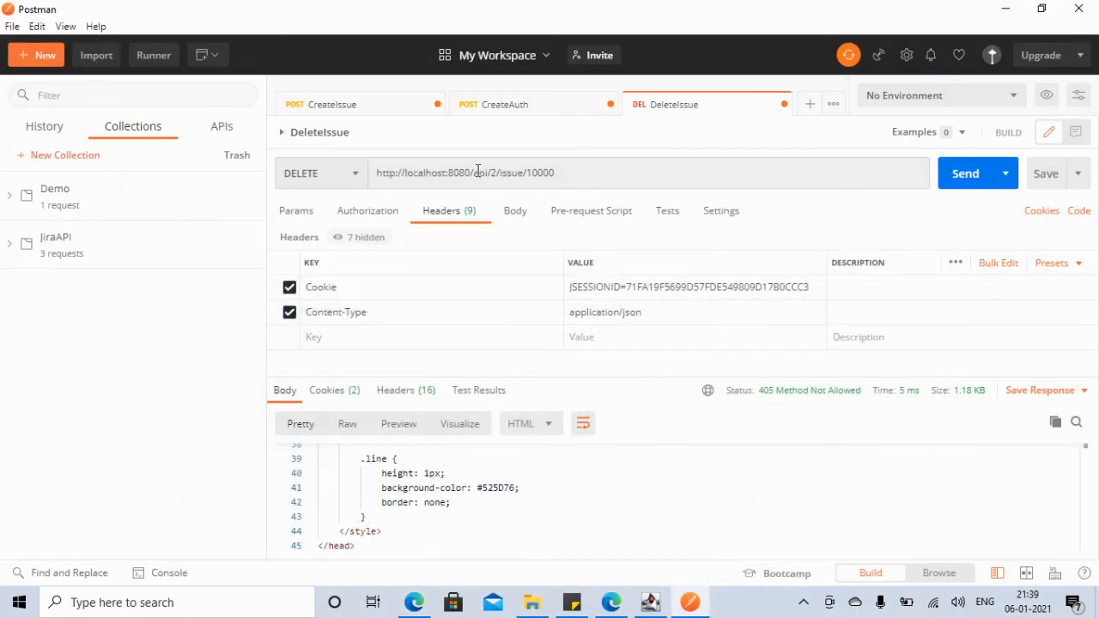
{"action": "left_click", "coordinate": [550, 110]}
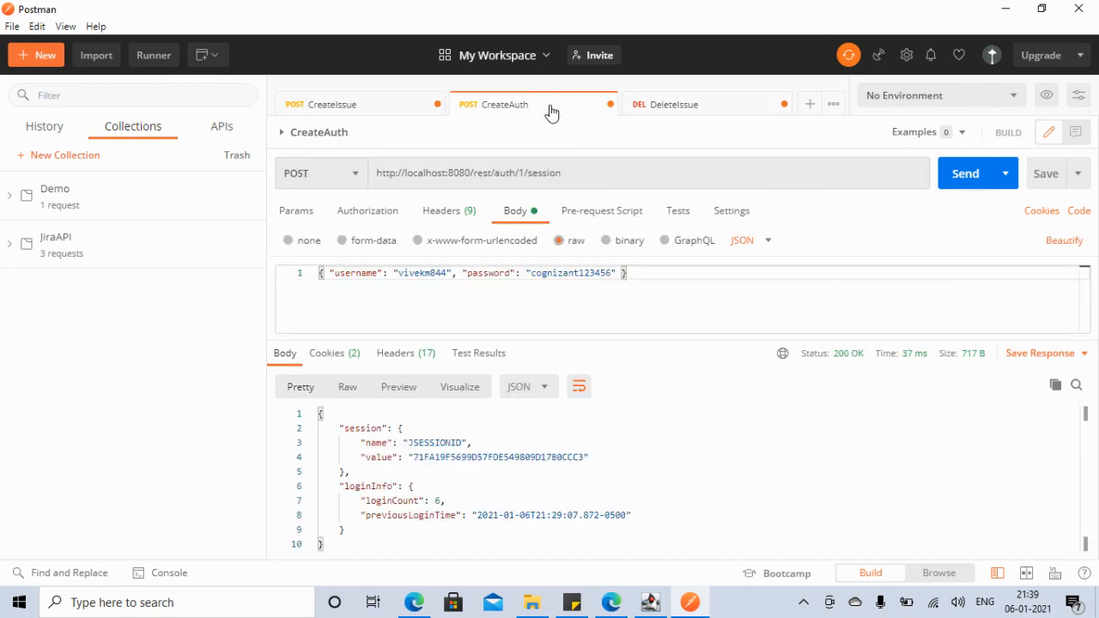
{"action": "left_click", "coordinate": [676, 110]}
Step: Insert 'rest/' after '8080/' in the DeleteIssue URL and send it, getting 204 No Content
{"action": "left_click", "coordinate": [475, 175]}
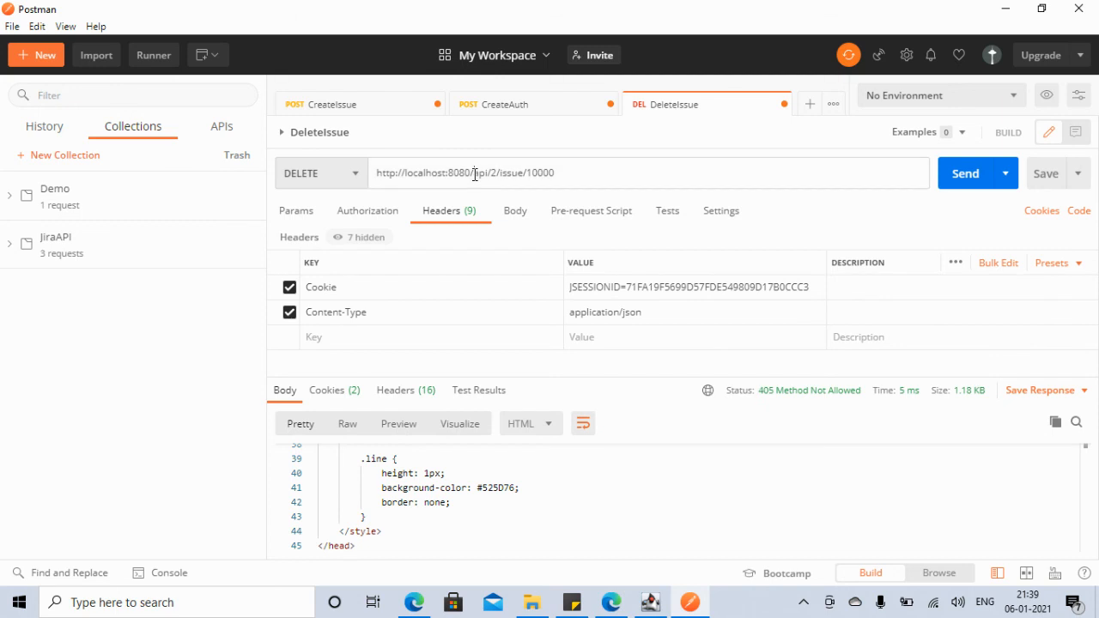
{"action": "type", "text": "Test/"}
{"action": "left_click", "coordinate": [962, 177]}
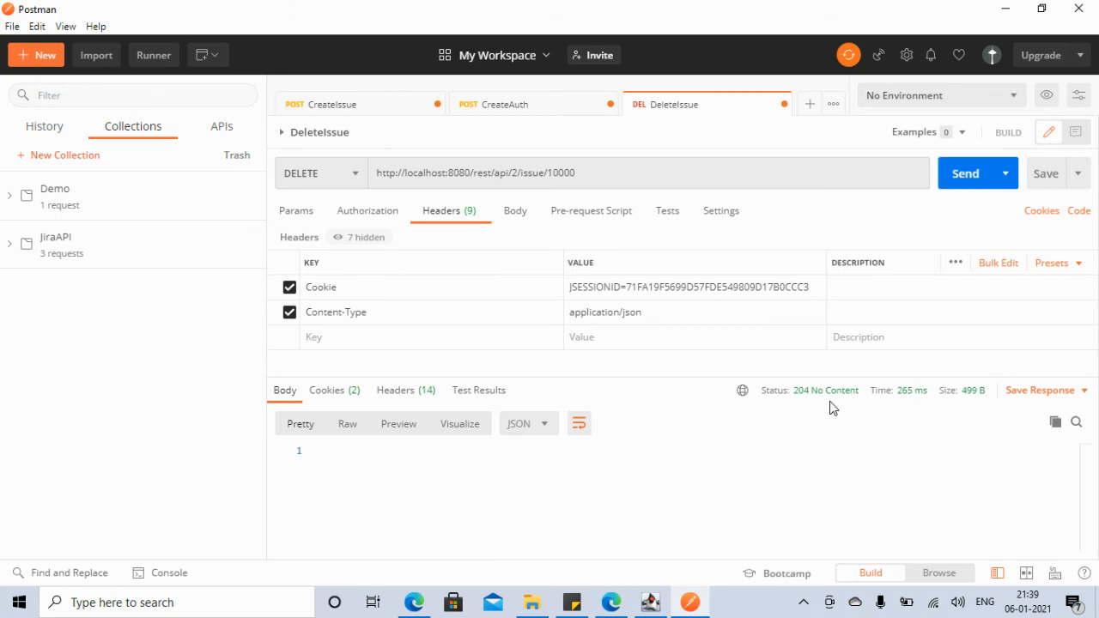
{"action": "left_click", "coordinate": [414, 602]}
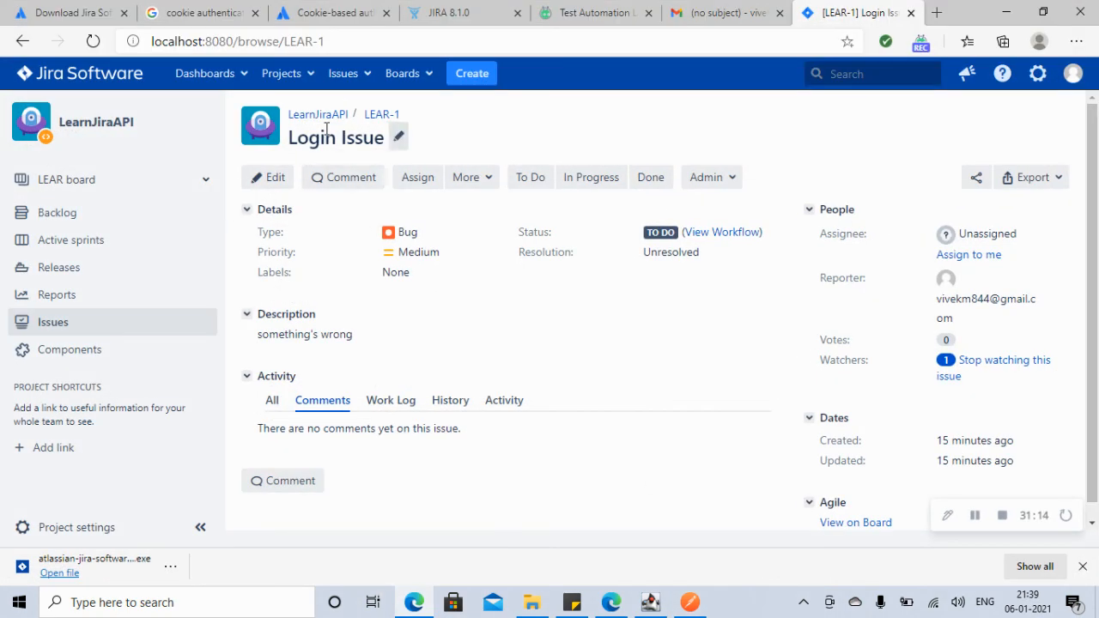
Step: Confirm in the REST docs that status 204 means the issue was removed successfully
{"action": "left_click", "coordinate": [462, 19]}
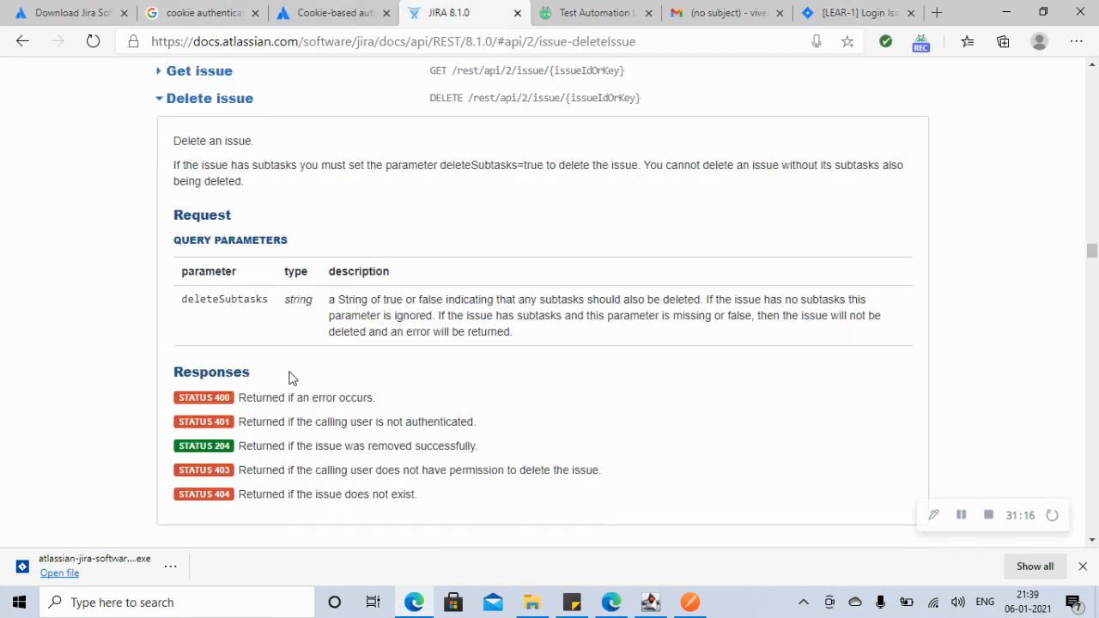
{"action": "left_click_drag", "start_coordinate": [248, 446], "coordinate": [504, 453]}
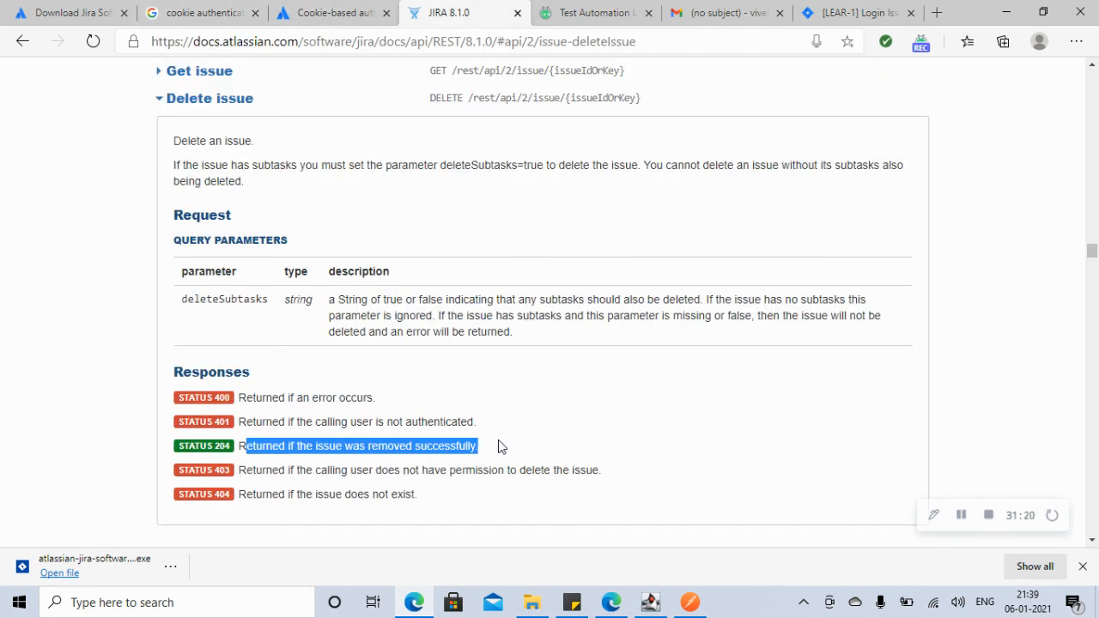
{"action": "left_click", "coordinate": [691, 602]}
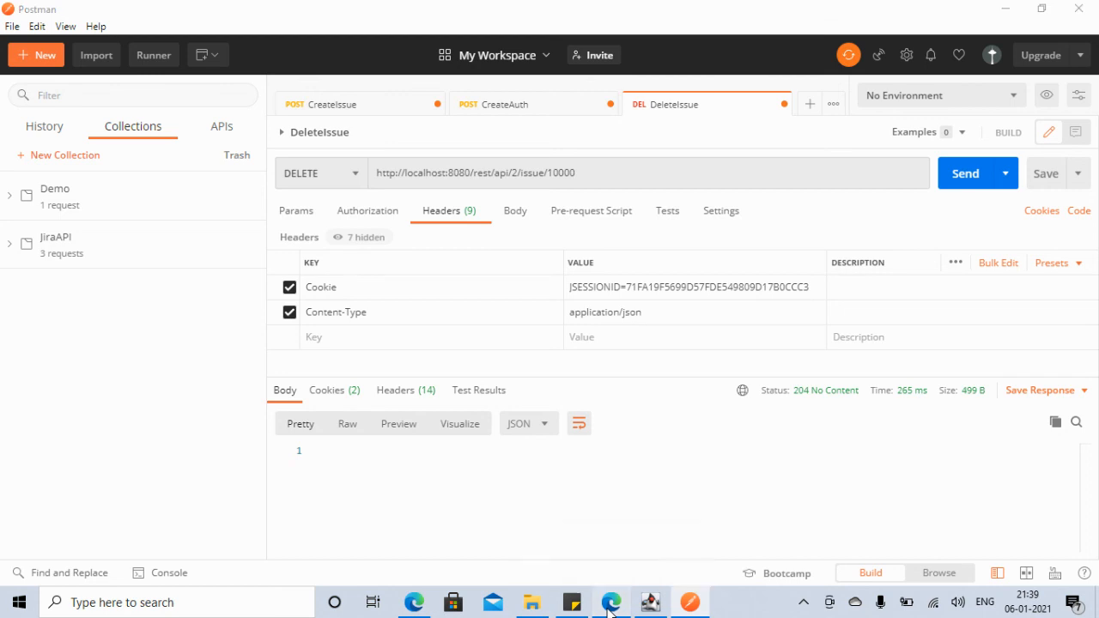
{"action": "left_click", "coordinate": [414, 602]}
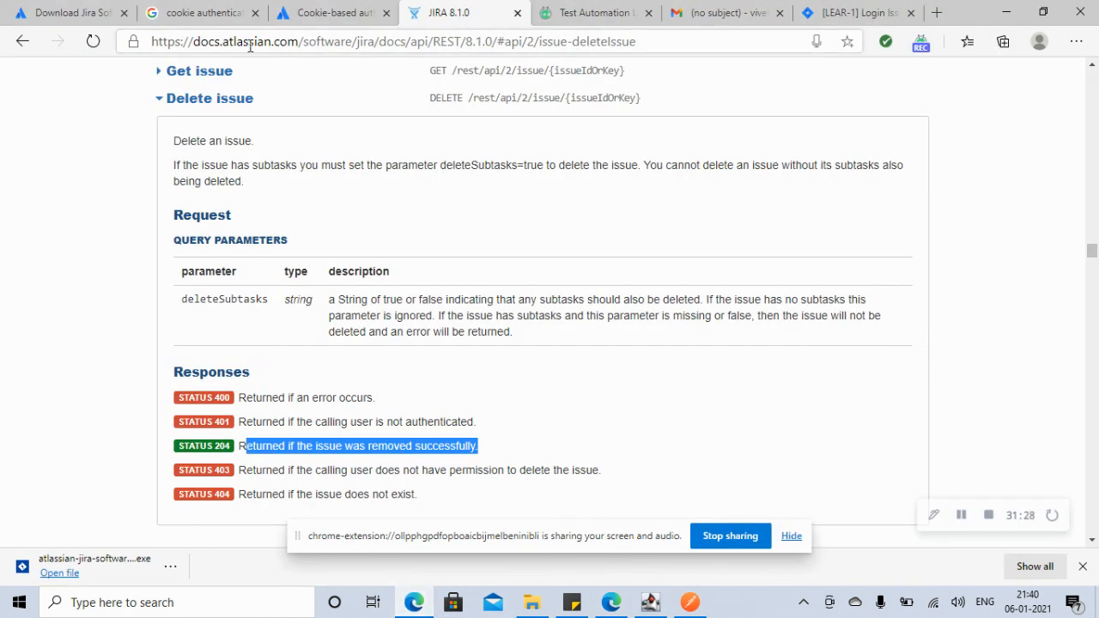
Step: Reload the LEAR-1 page and open the LearnJiraAPI (LEAR) project to confirm no open issues remain
{"action": "left_click", "coordinate": [838, 13]}
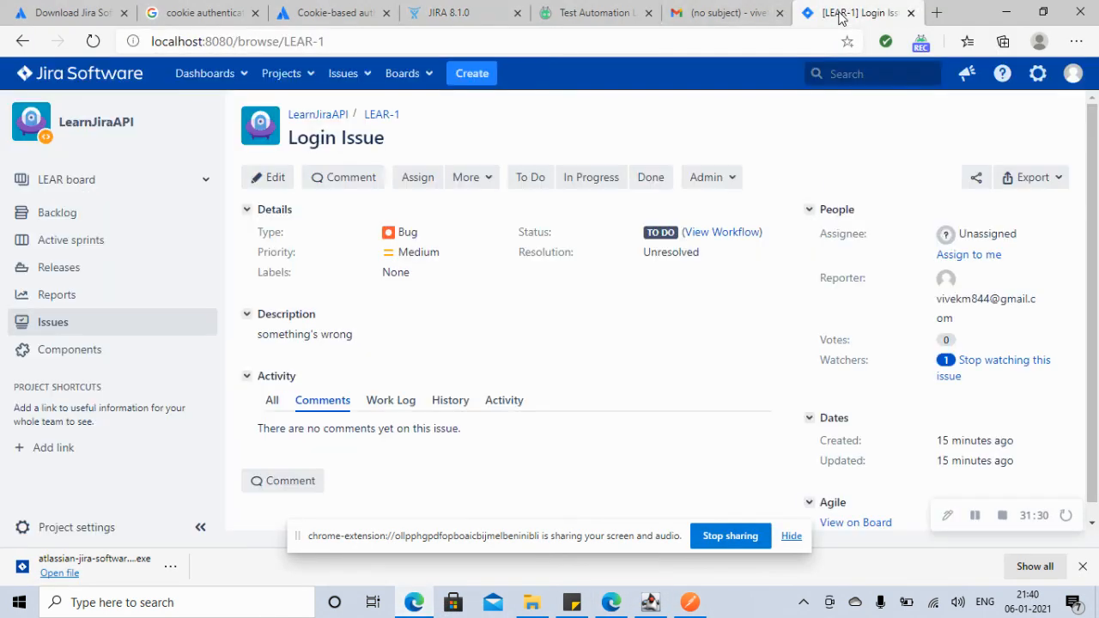
{"action": "left_click", "coordinate": [93, 42]}
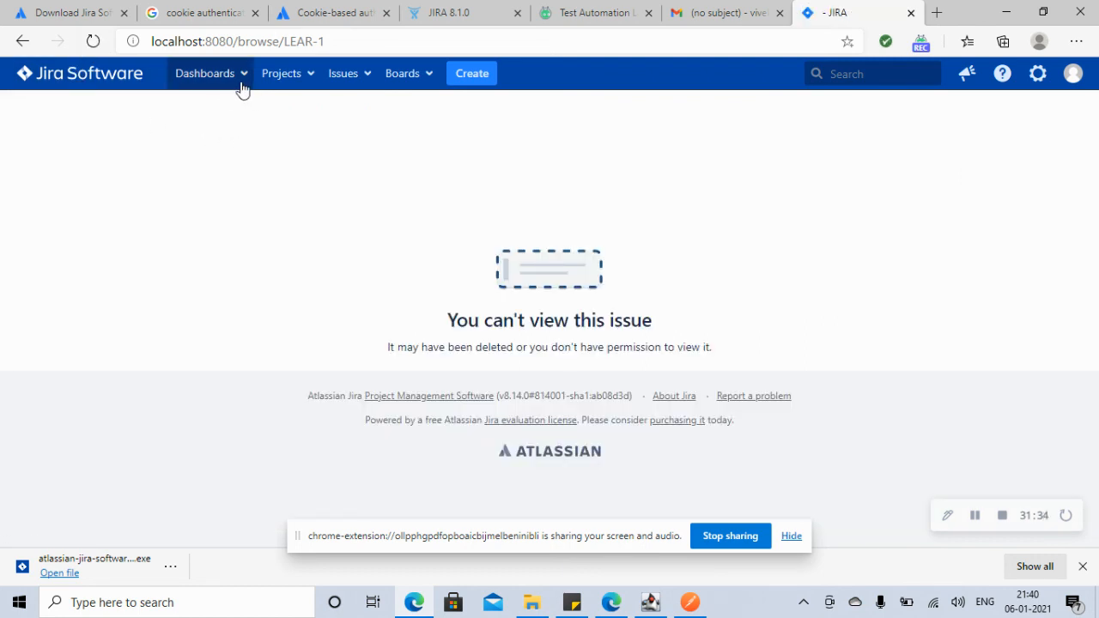
{"action": "left_click", "coordinate": [310, 82]}
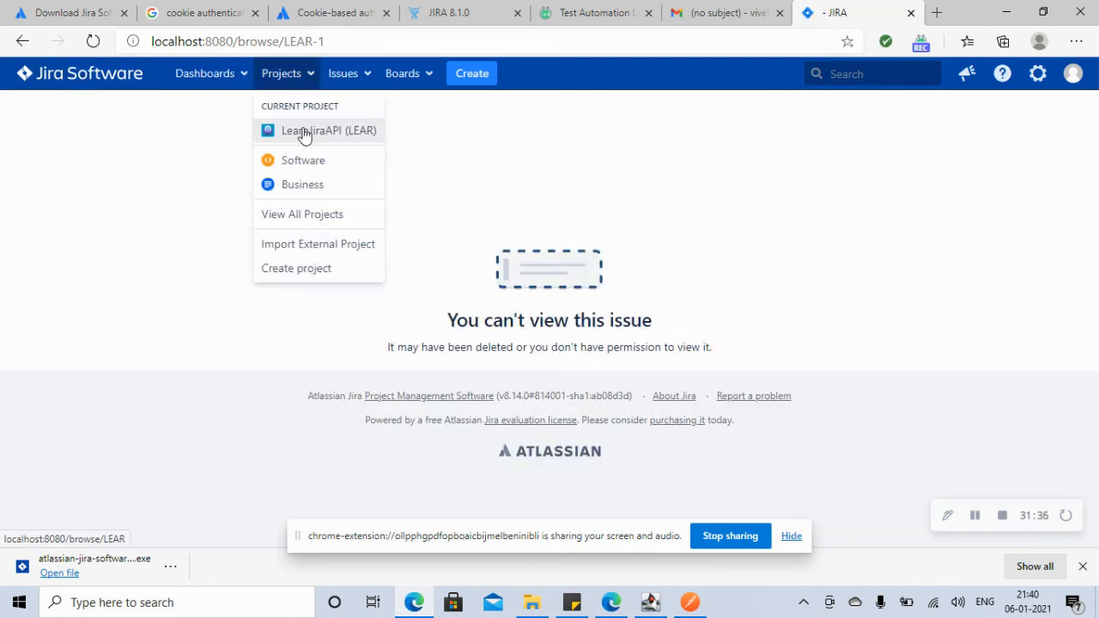
{"action": "left_click", "coordinate": [302, 133]}
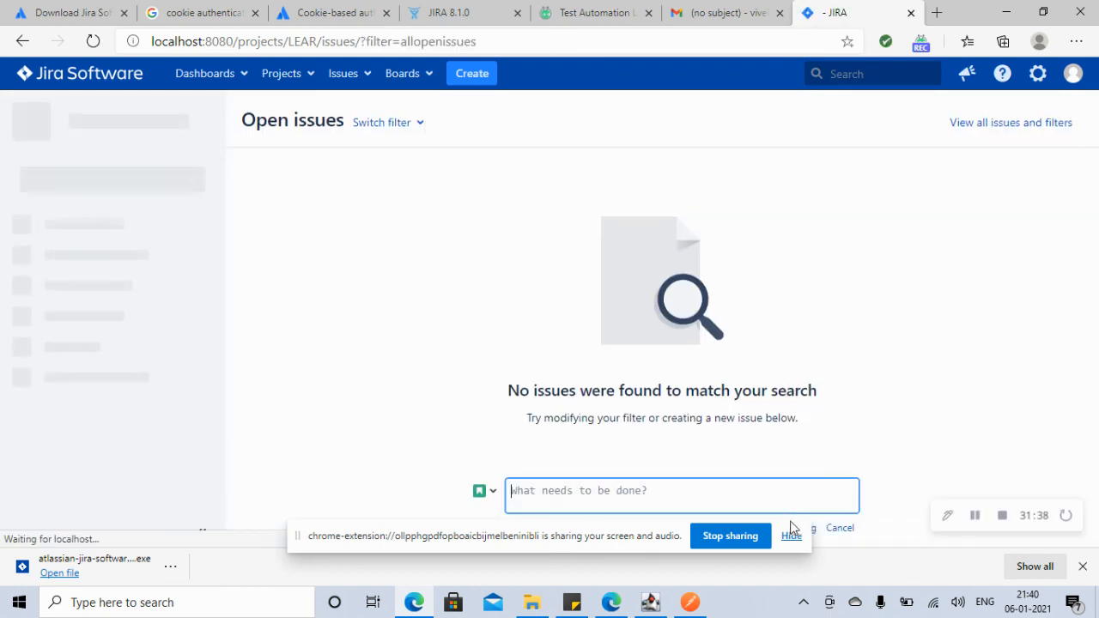
{"action": "left_click", "coordinate": [792, 536]}
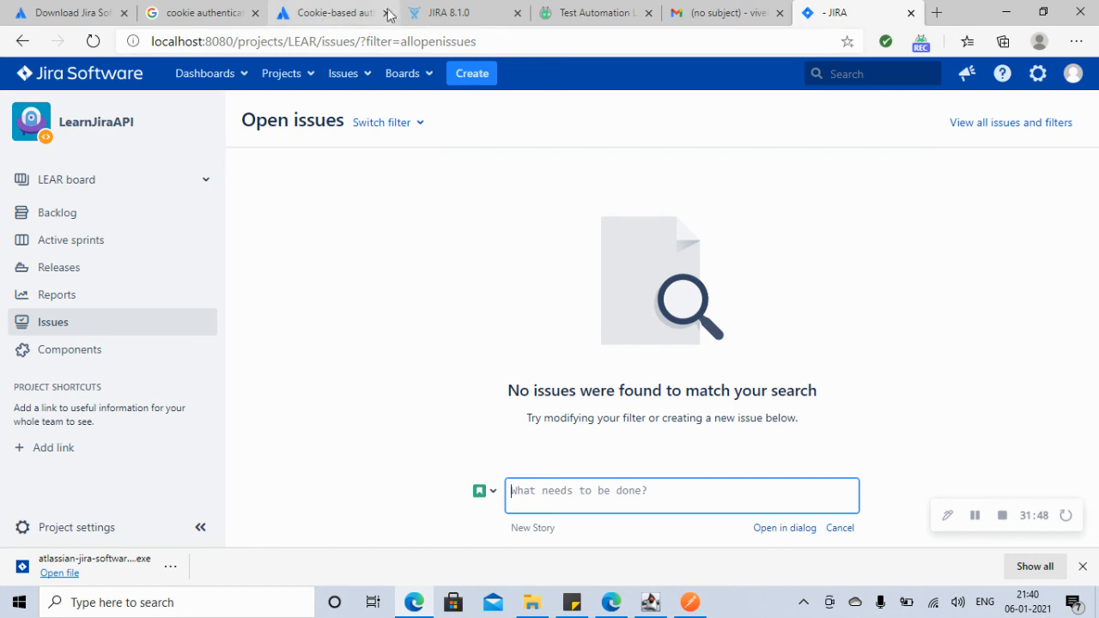
{"action": "left_click", "coordinate": [455, 10]}
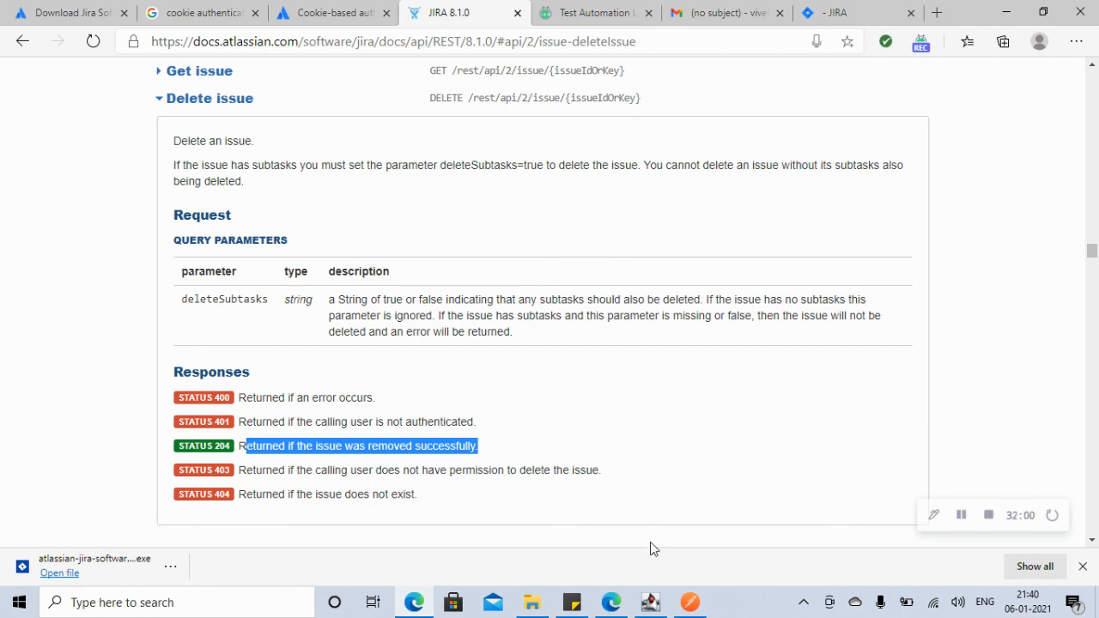
{"action": "left_click", "coordinate": [989, 517]}
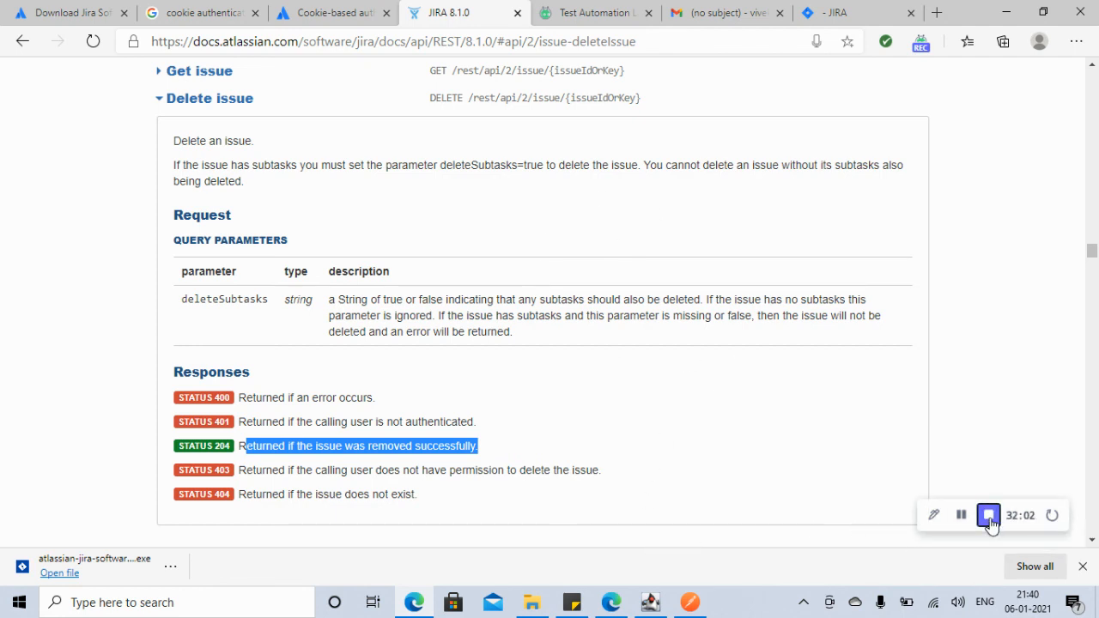